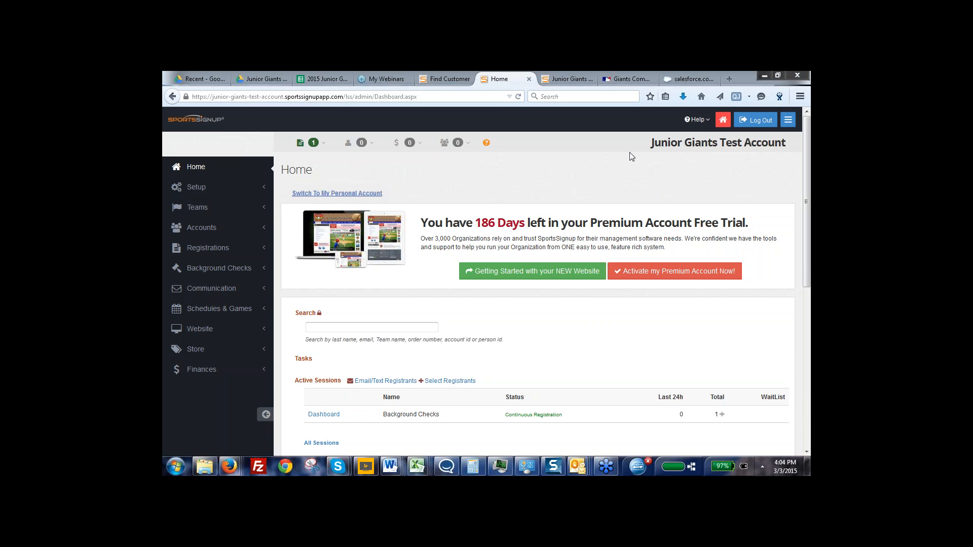
# Search the home page for people and teams by last name and look through the matches
pyautogui.moveTo(807, 285); pyautogui.dragTo(808, 289)
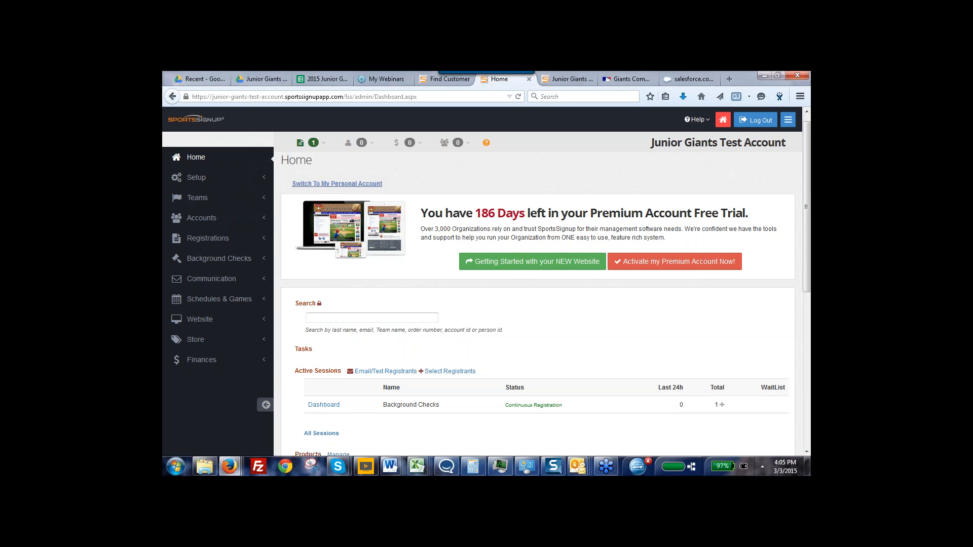
pyautogui.click(319, 316)
pyautogui.write('smith')
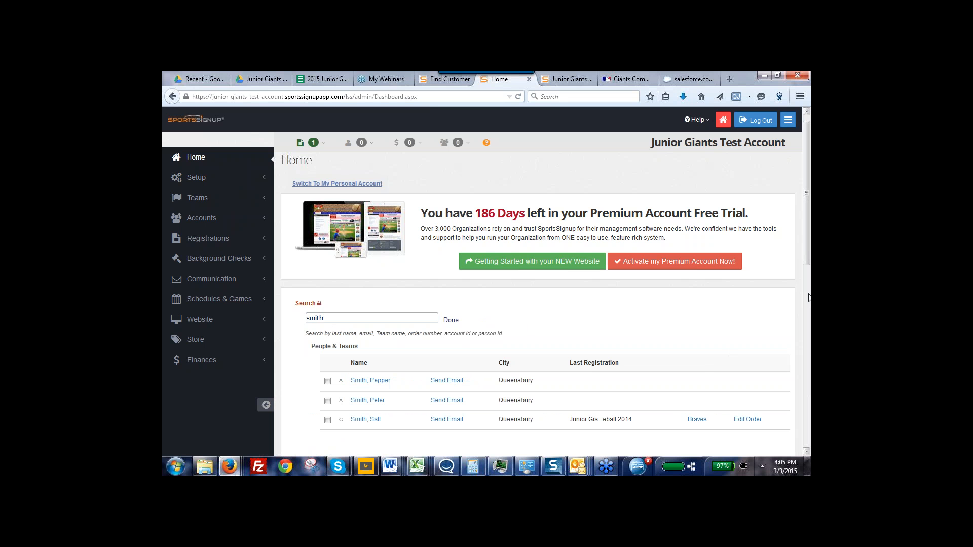
pyautogui.moveTo(808, 266); pyautogui.dragTo(808, 273)
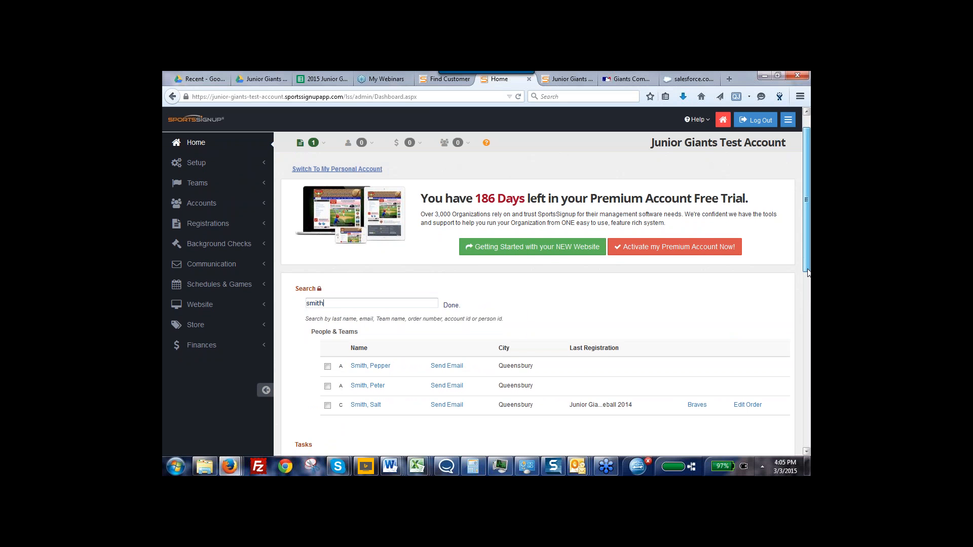
pyautogui.moveTo(808, 272); pyautogui.dragTo(808, 290)
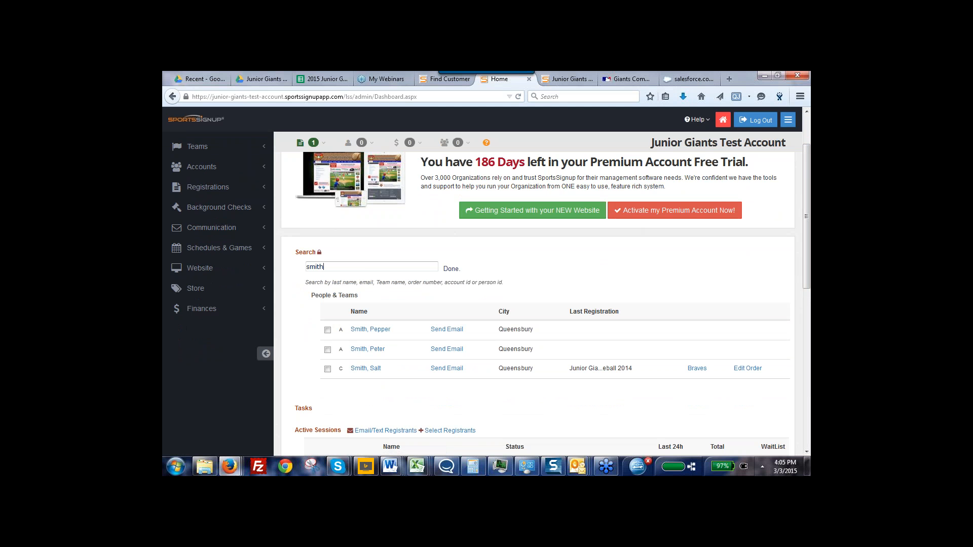
# Clear the current registrations selection
pyautogui.moveTo(807, 278); pyautogui.dragTo(809, 358)
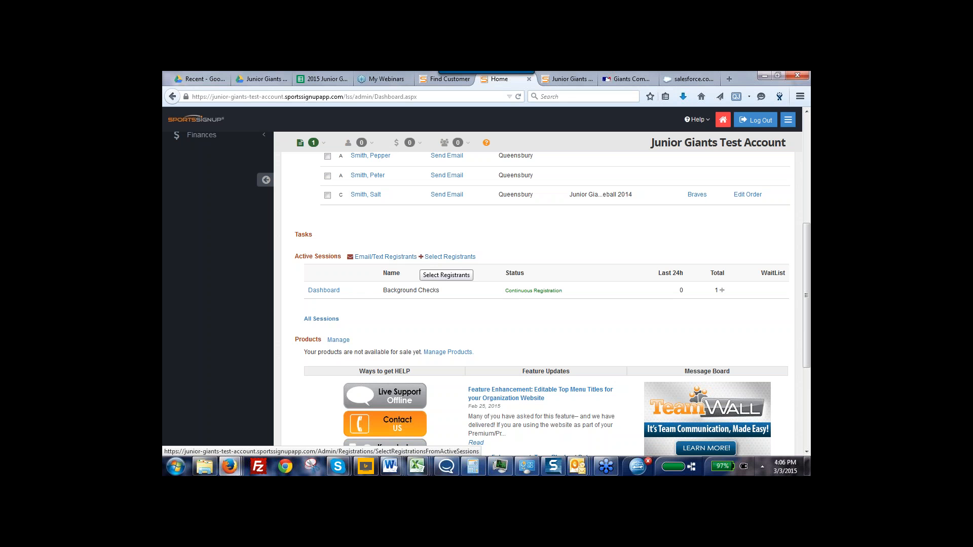
pyautogui.click(313, 143)
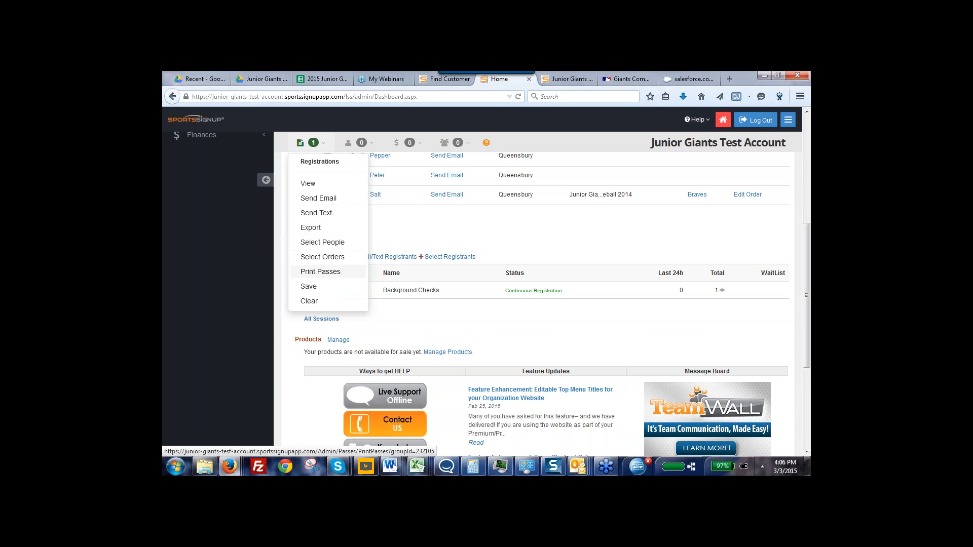
pyautogui.click(309, 301)
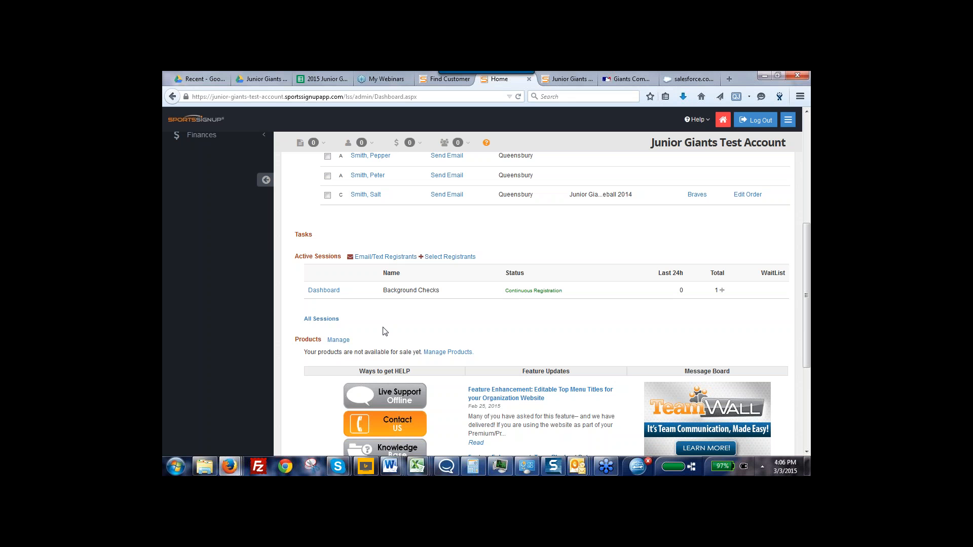
# View the session dashboard for Background Checks and return to the home page
pyautogui.click(321, 292)
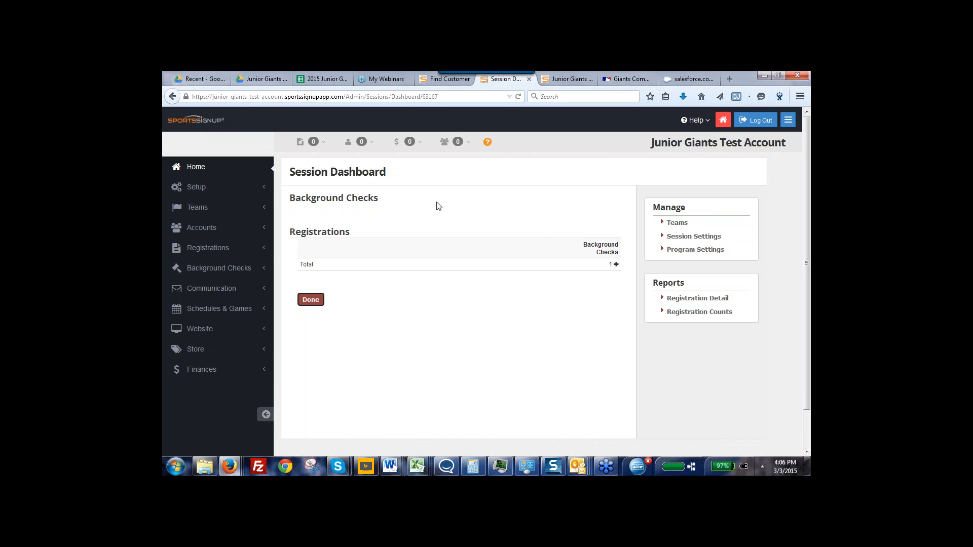
pyautogui.click(310, 302)
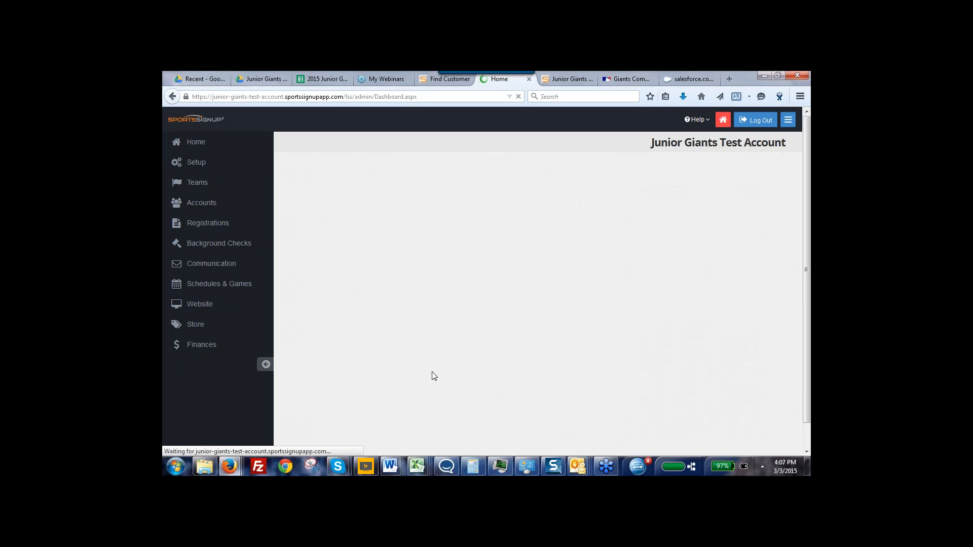
# View the Contact Us support information among the home page's help options and close it
pyautogui.moveTo(809, 292); pyautogui.dragTo(807, 365)
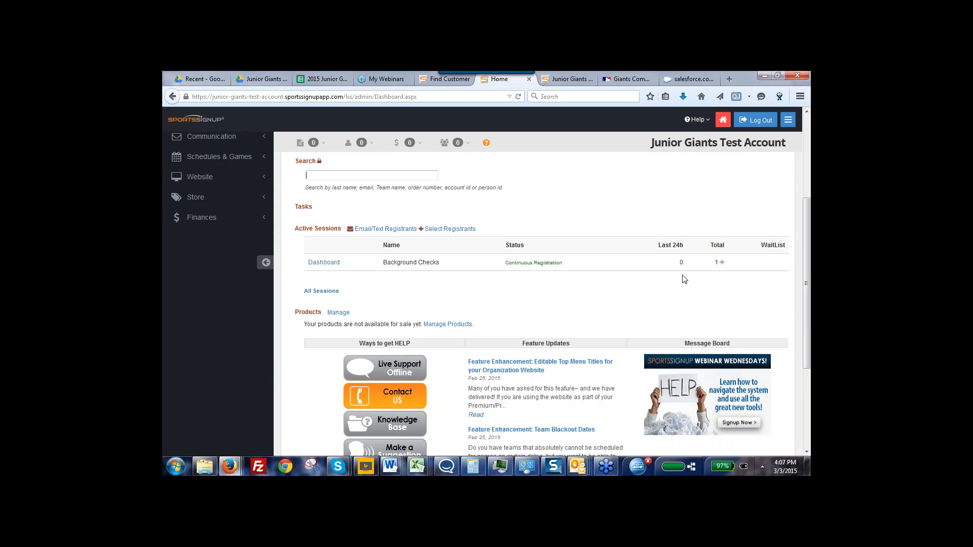
pyautogui.moveTo(808, 294); pyautogui.dragTo(809, 342)
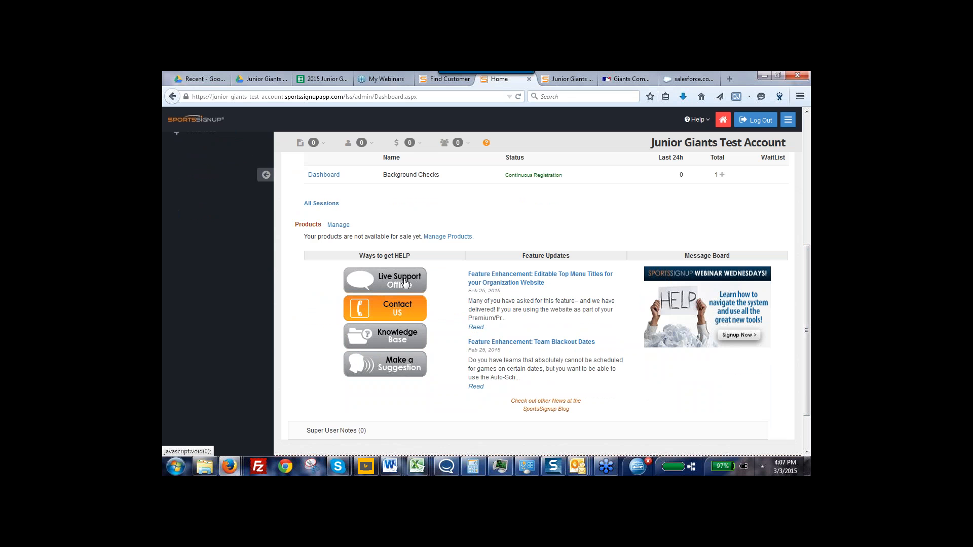
pyautogui.click(398, 311)
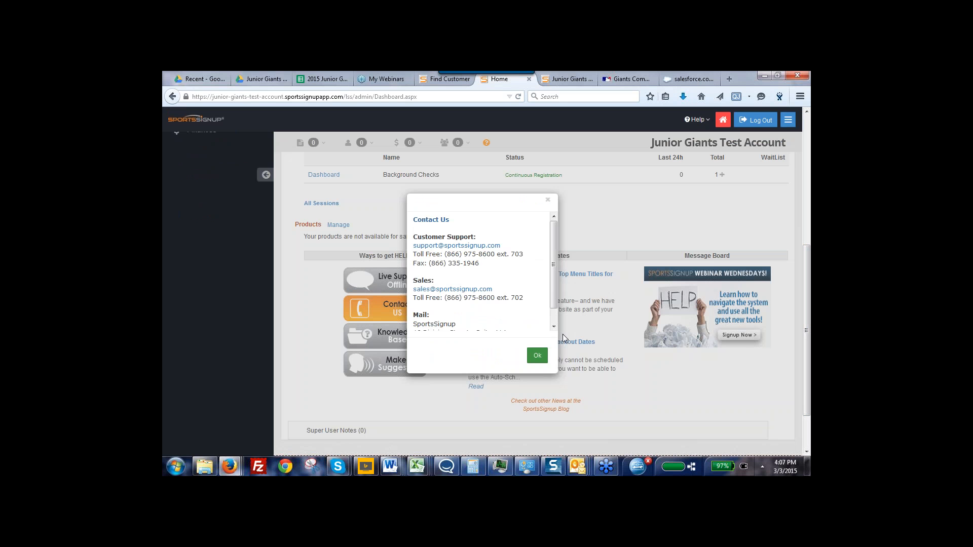
pyautogui.click(538, 356)
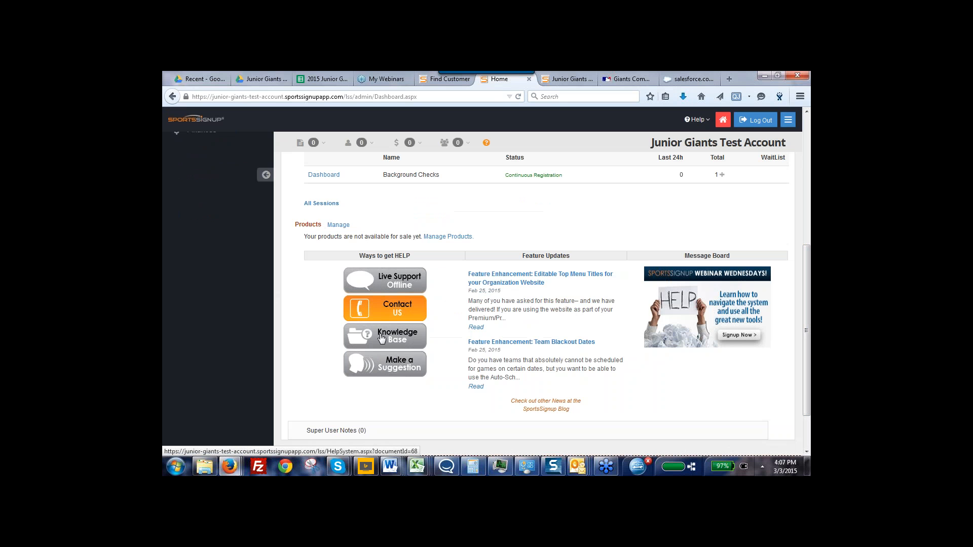
# Open the support Knowledge Base, accepting the security warning, and search it for "create teams"
pyautogui.click(400, 364)
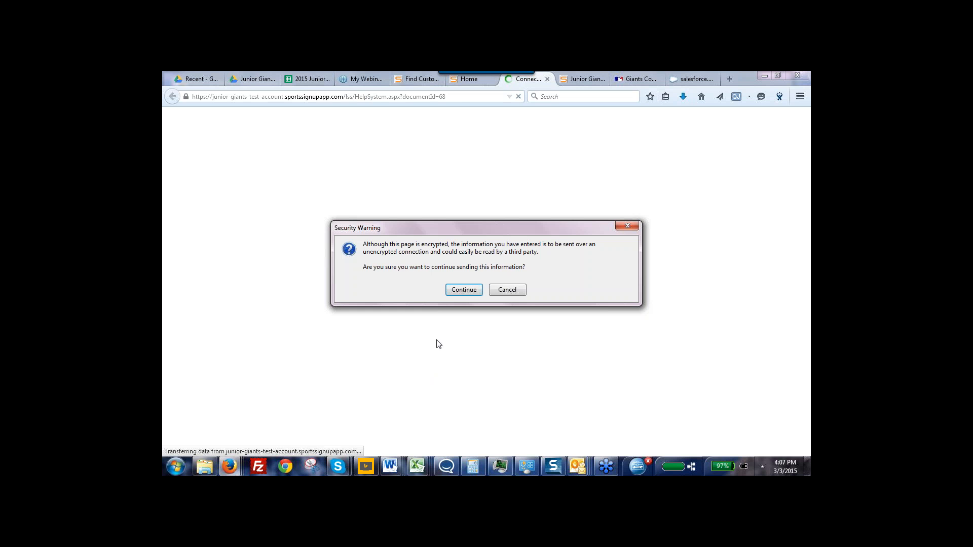
pyautogui.click(462, 290)
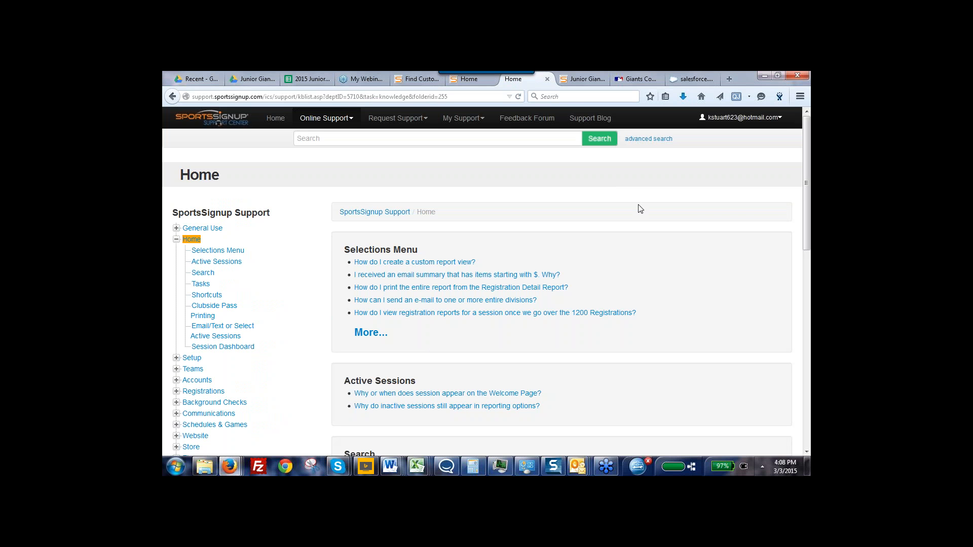
pyautogui.moveTo(806, 252); pyautogui.dragTo(804, 248)
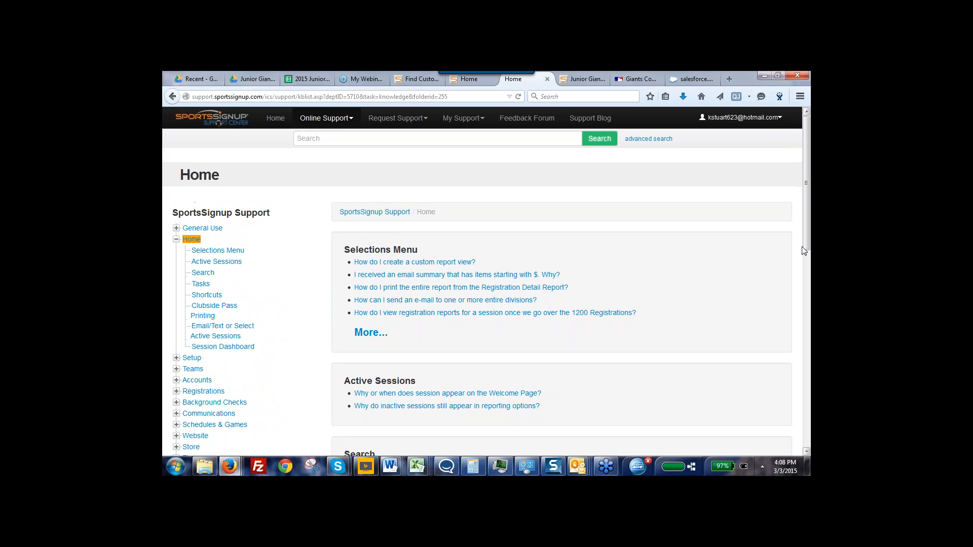
pyautogui.click(324, 141)
pyautogui.write('crea')
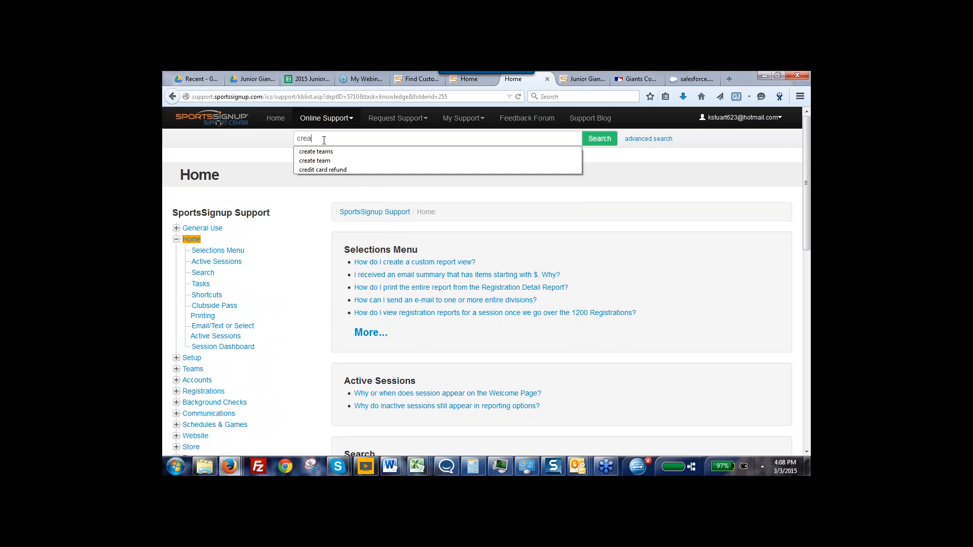
pyautogui.write('te teams')
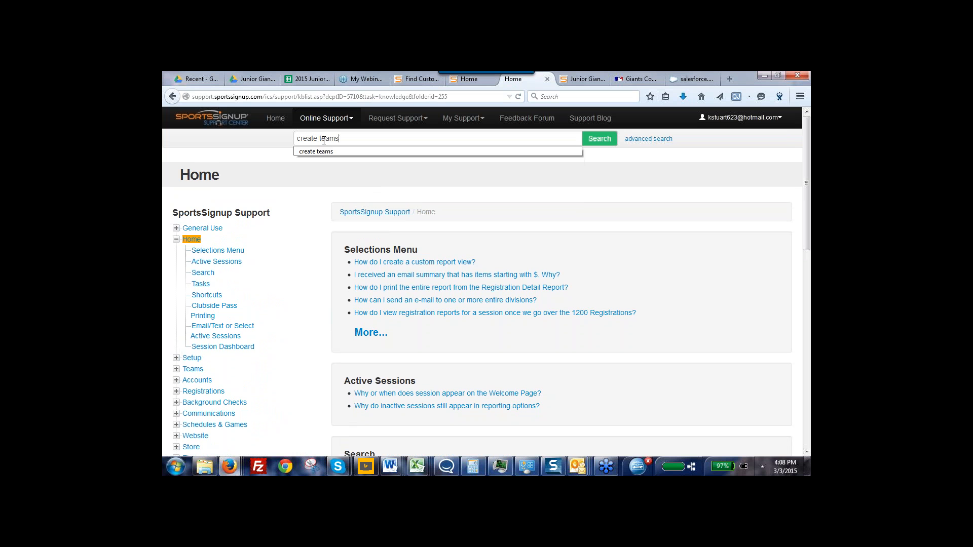
pyautogui.press('Return')
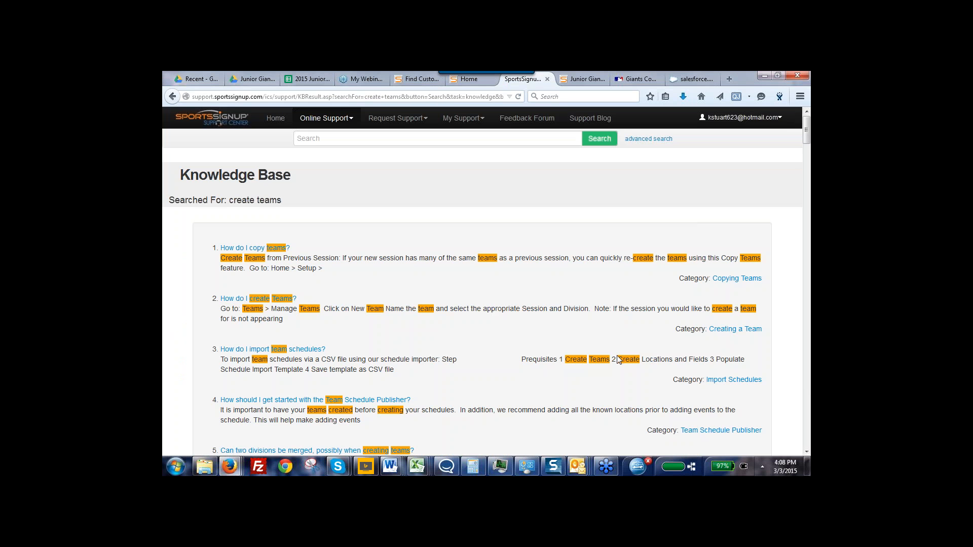
# Read the "How do I create Teams?" article, then return to the admin home page
pyautogui.click(252, 300)
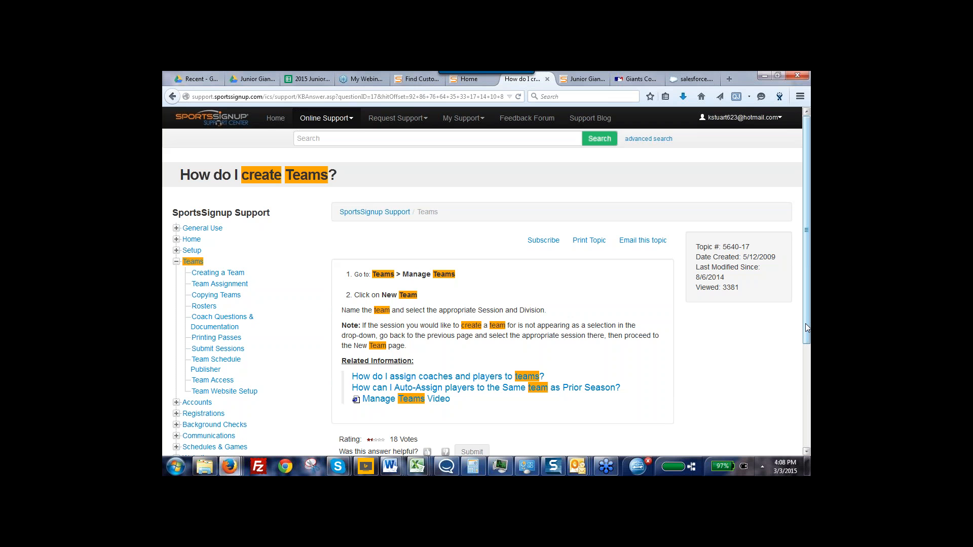
pyautogui.scroll(-1, 806, 334)
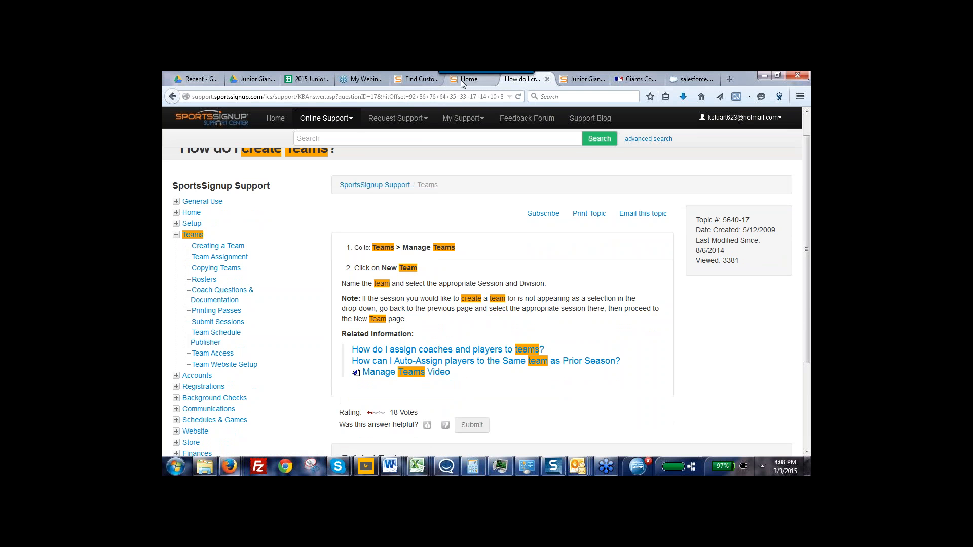
pyautogui.click(462, 81)
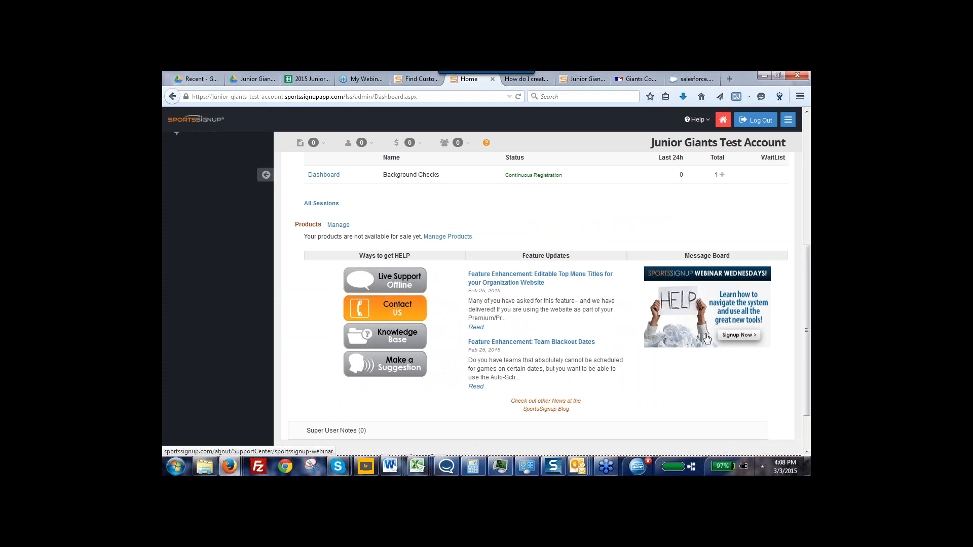
pyautogui.moveTo(809, 349)
pyautogui.mouseDown()
pyautogui.moveTo(809, 328)
pyautogui.moveTo(809, 341)
pyautogui.mouseUp()
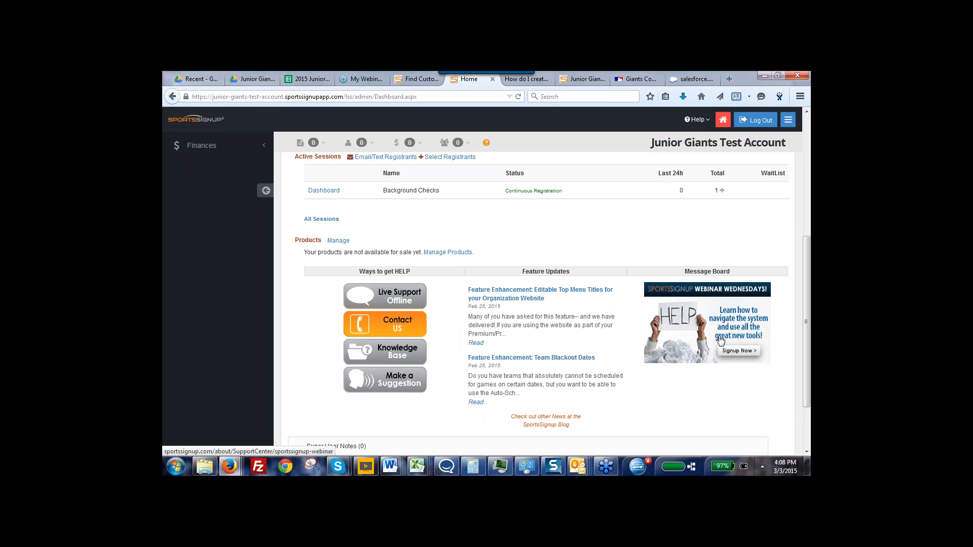
pyautogui.moveTo(805, 307); pyautogui.dragTo(796, 189)
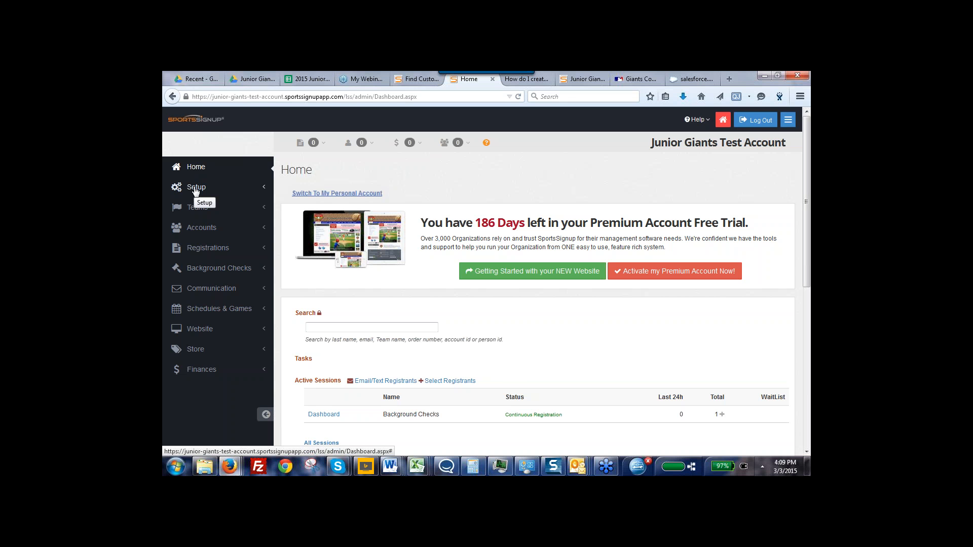
# In the Junior Giants Baseball program, create a new session by copying the inactive Junior Giants Baseball 2014 session
pyautogui.click(198, 251)
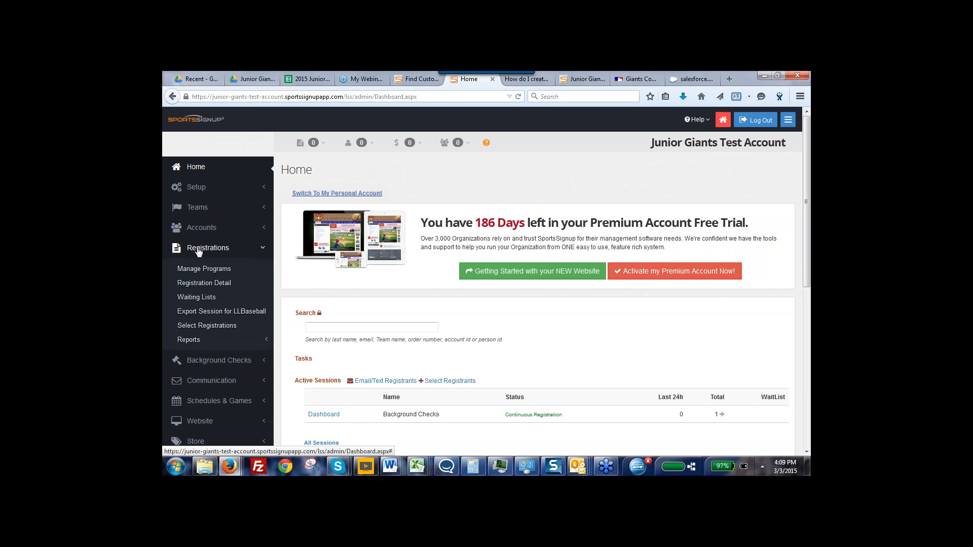
pyautogui.click(197, 270)
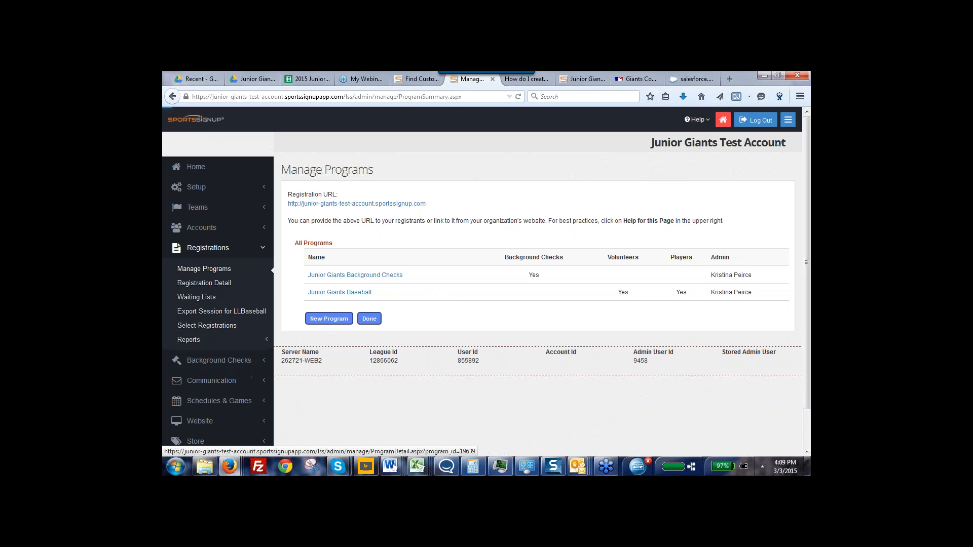
pyautogui.click(329, 294)
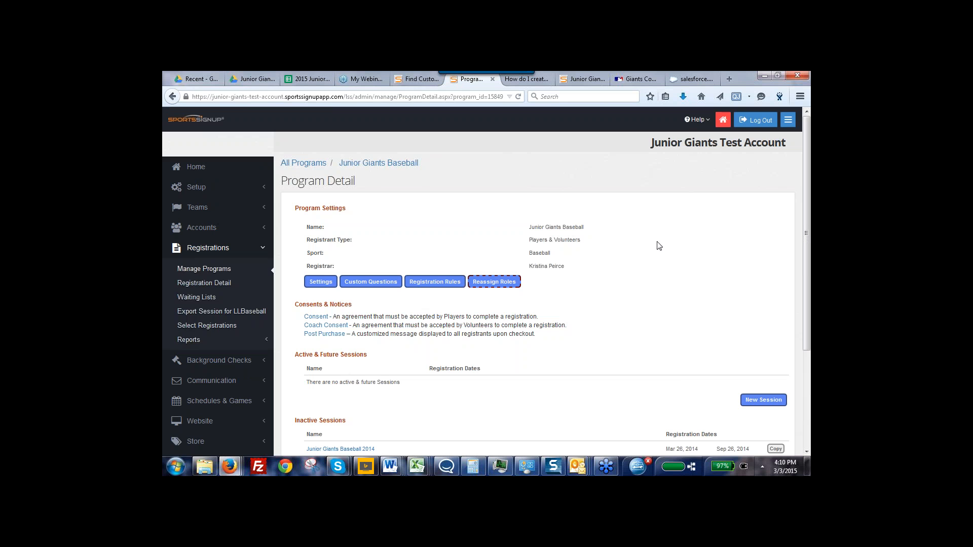
pyautogui.moveTo(808, 288); pyautogui.dragTo(810, 363)
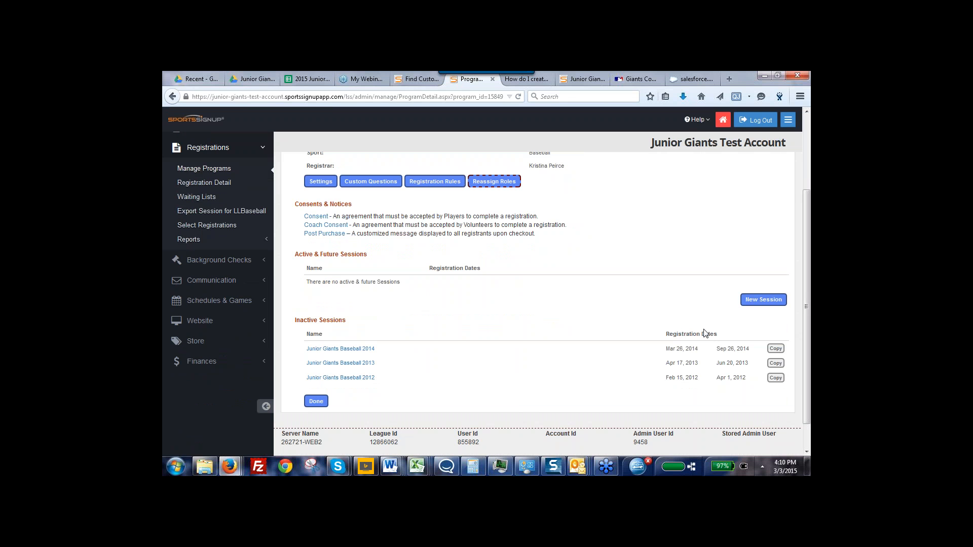
pyautogui.click(775, 349)
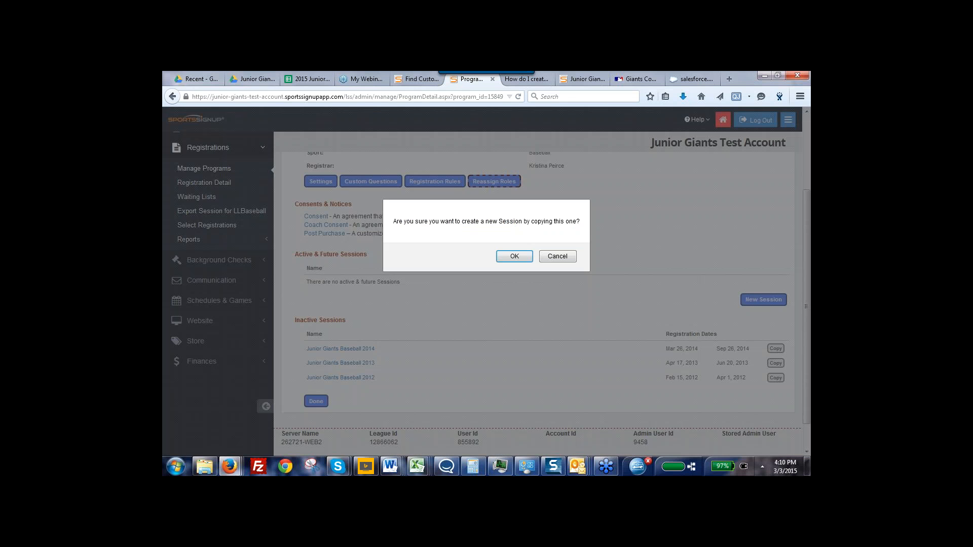
pyautogui.click(510, 261)
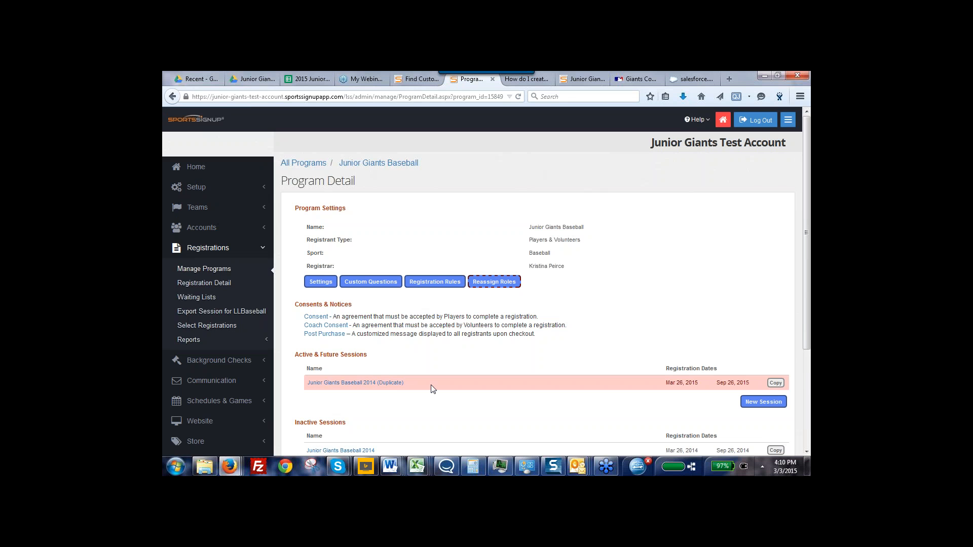
# Open the duplicated session's settings and rename the session Junior Giants Baseball 2015
pyautogui.click(358, 384)
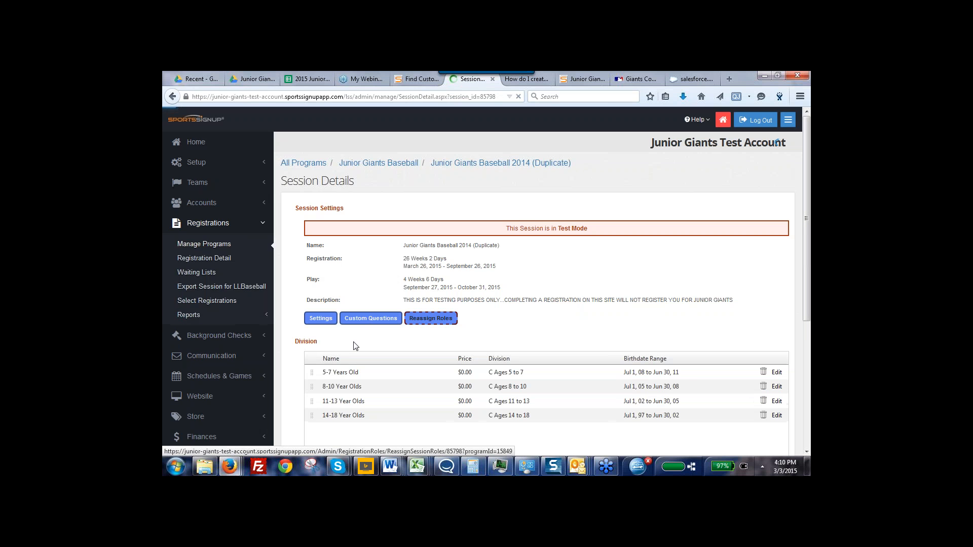
pyautogui.click(320, 319)
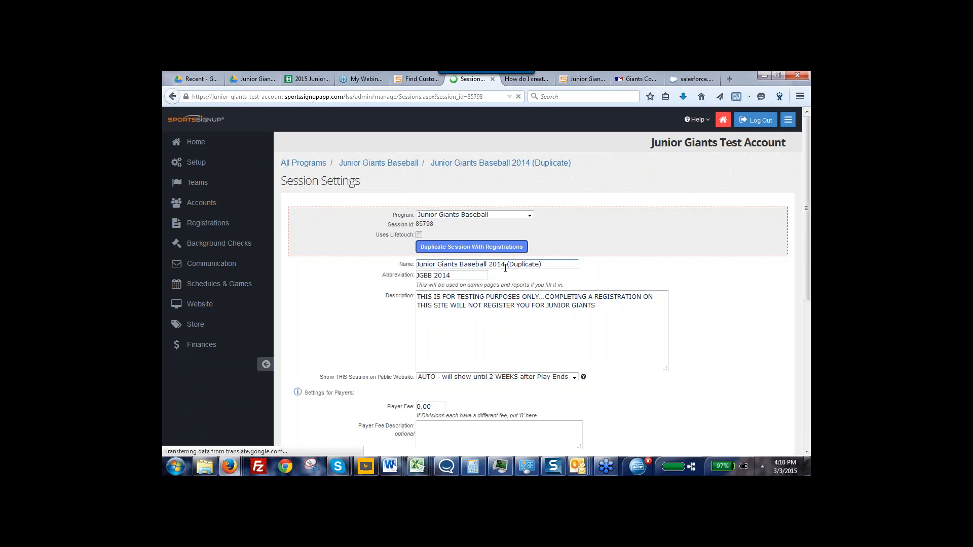
pyautogui.click(548, 265)
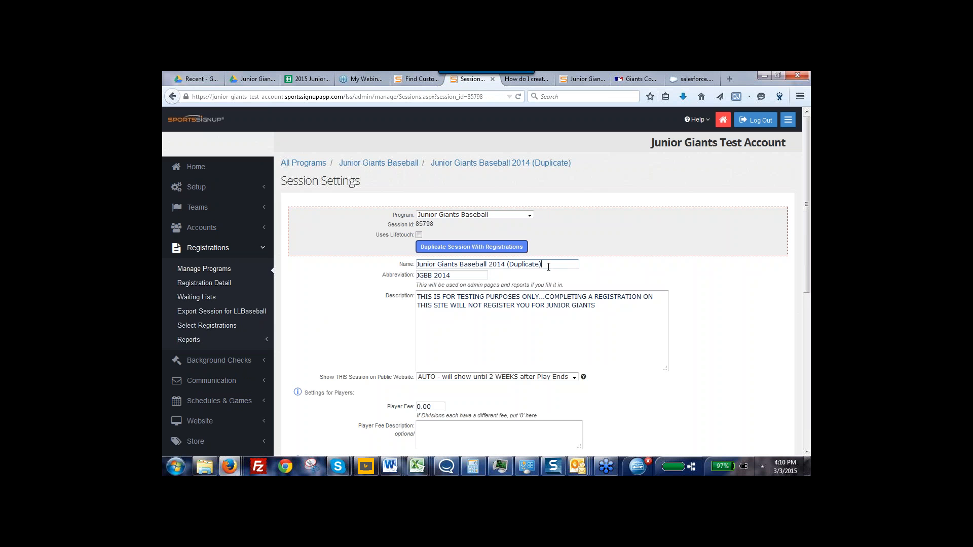
pyautogui.press('BackSpace')
pyautogui.press('BackSpace')
pyautogui.press('BackSpace')
pyautogui.press('BackSpace')
pyautogui.press('BackSpace')
pyautogui.press('BackSpace')
pyautogui.press('BackSpace')
# Set the session's abbreviation to JGBB 2015
pyautogui.press('BackSpace')
pyautogui.press('BackSpace')
pyautogui.press('BackSpace')
pyautogui.press('BackSpace')
pyautogui.press('BackSpace')
pyautogui.press('BackSpace')
pyautogui.write('5')
pyautogui.click(455, 276)
pyautogui.press('BackSpace')
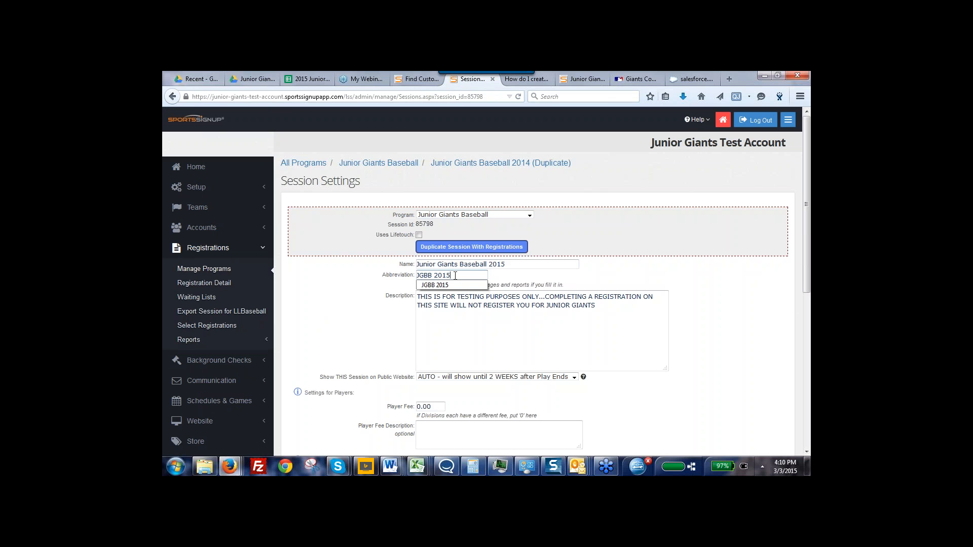
pyautogui.write('5')
pyautogui.click(614, 288)
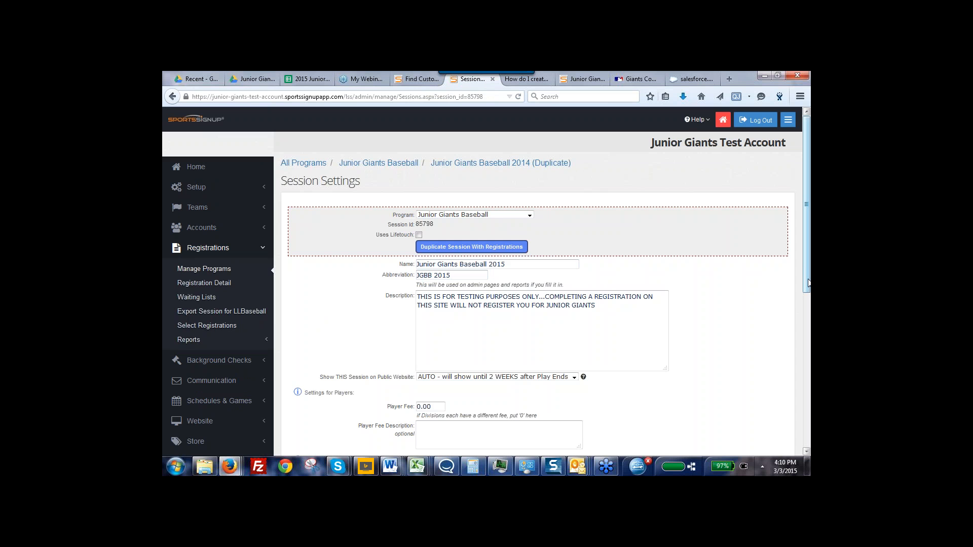
pyautogui.scroll(-2, 810, 310)
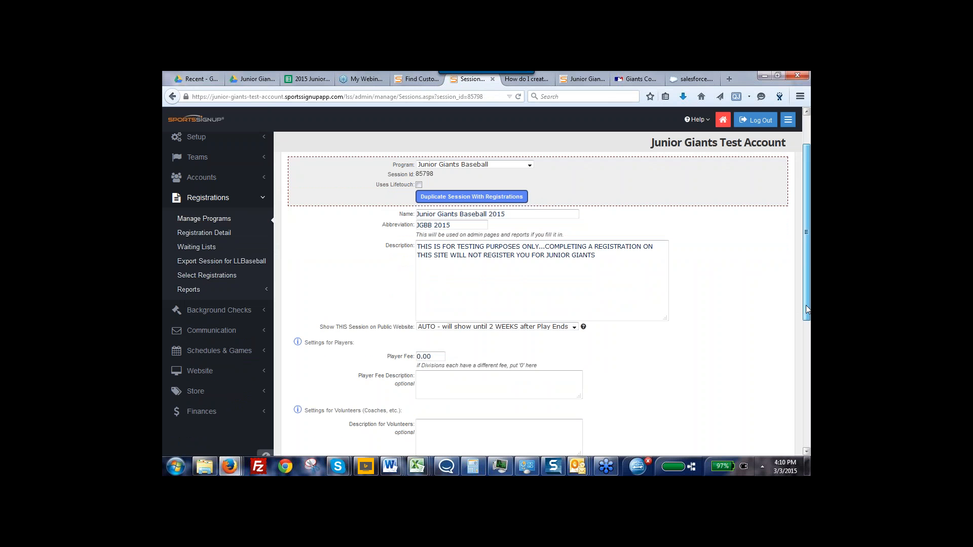
# Take the Junior Giants Baseball 2015 session out of test mode
pyautogui.moveTo(809, 310)
pyautogui.mouseDown()
pyautogui.moveTo(809, 326)
pyautogui.moveTo(810, 317)
pyautogui.mouseUp()
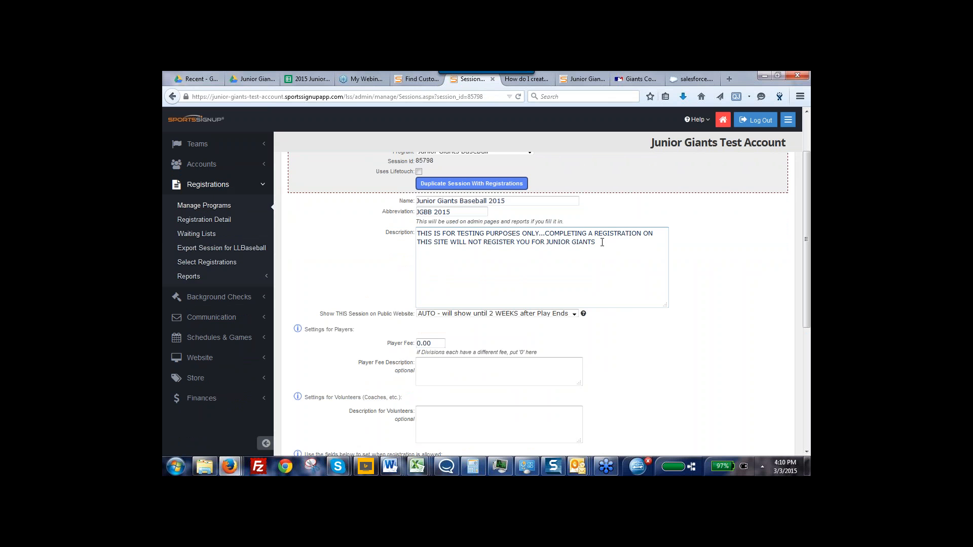
pyautogui.moveTo(806, 306); pyautogui.dragTo(810, 313)
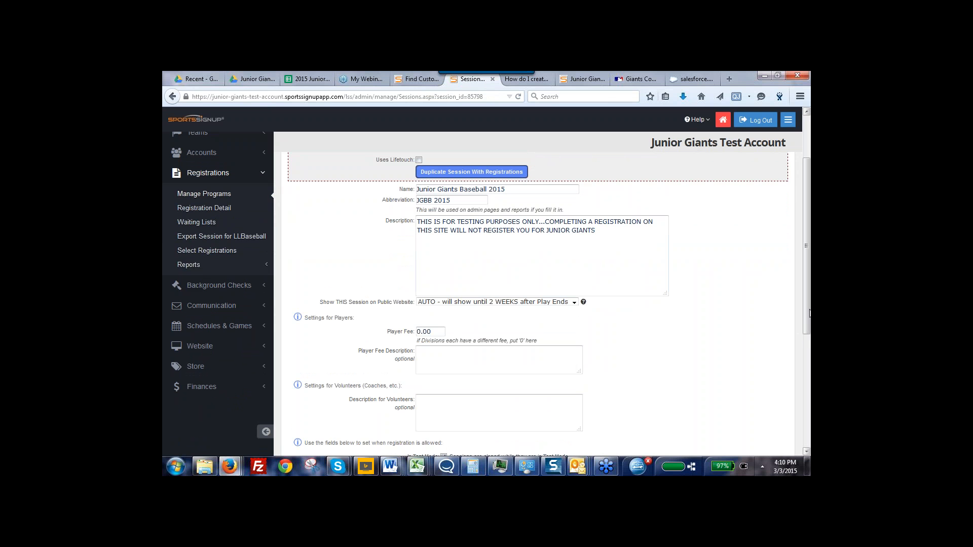
pyautogui.moveTo(809, 313); pyautogui.dragTo(809, 427)
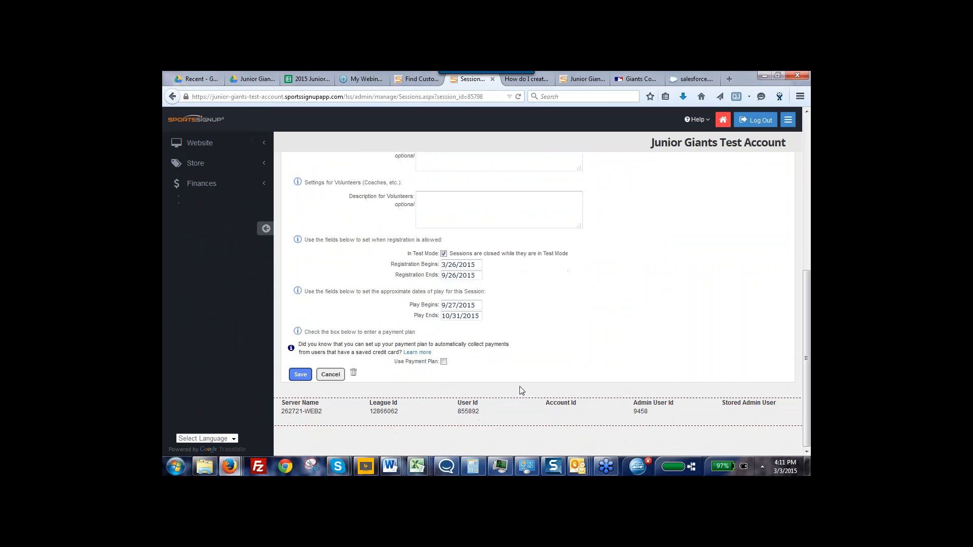
pyautogui.click(444, 253)
# Set the session's registration to begin on 3/2/2015 and end on 7/27/2015
pyautogui.click(479, 265)
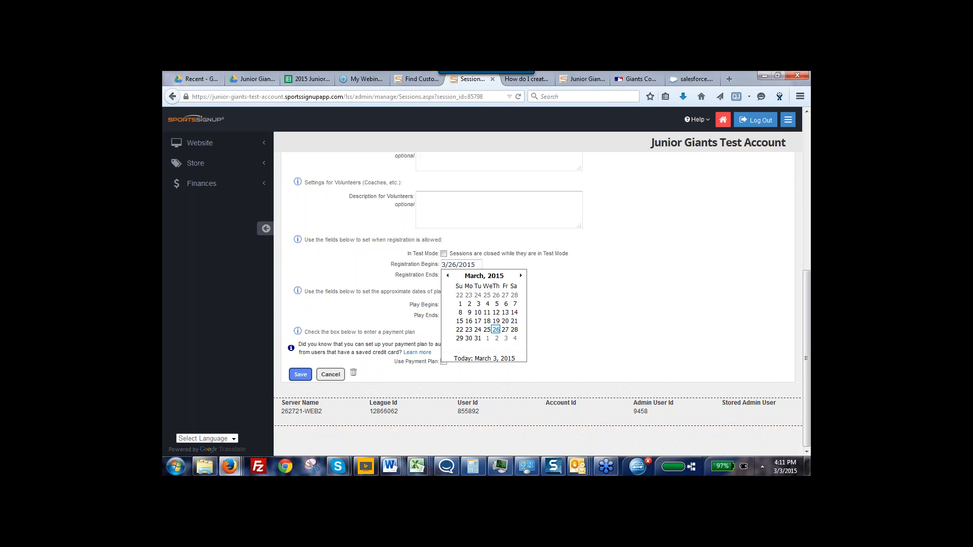
pyautogui.click(448, 276)
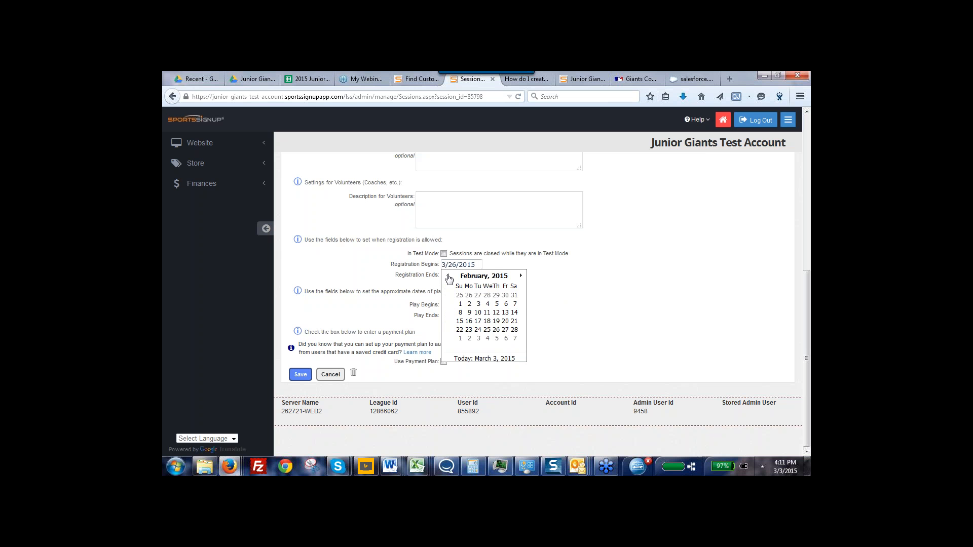
pyautogui.click(470, 339)
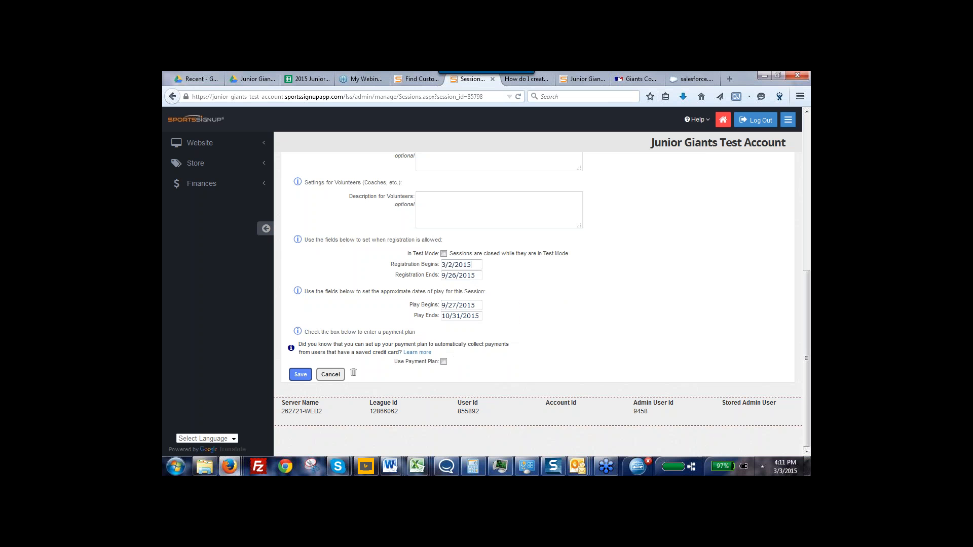
pyautogui.click(477, 276)
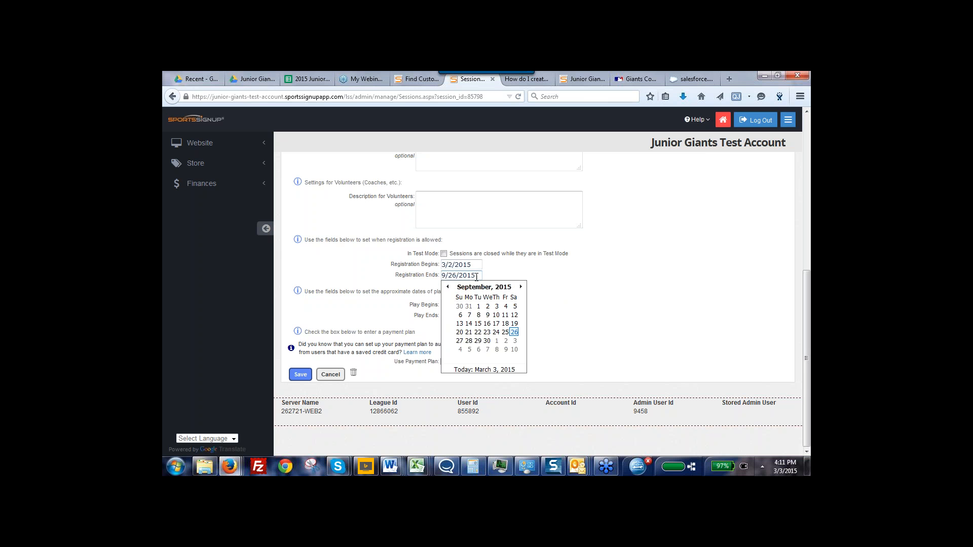
pyautogui.click(447, 288)
pyautogui.click(447, 287)
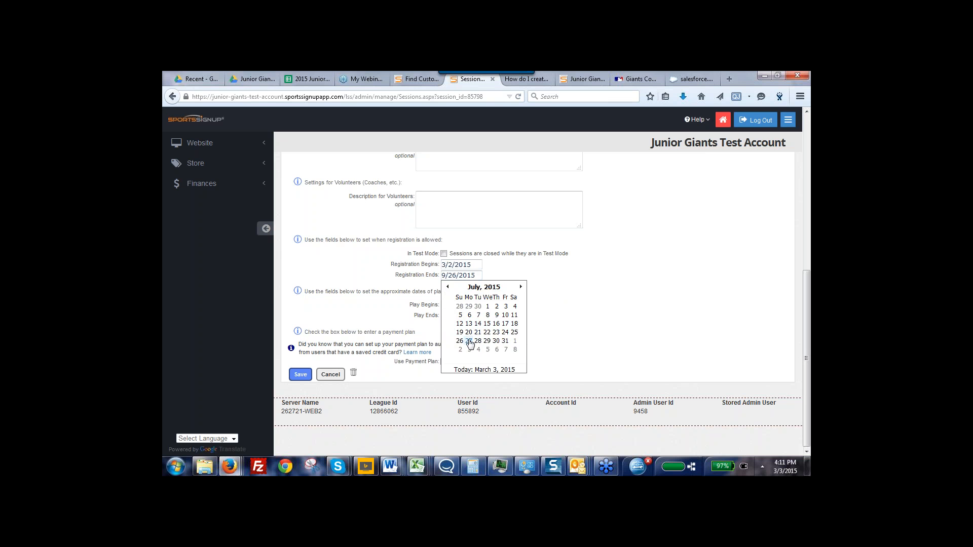
pyautogui.click(468, 341)
# Set the session's play dates to begin on 6/30/2015 and end on 8/17/2015
pyautogui.click(475, 306)
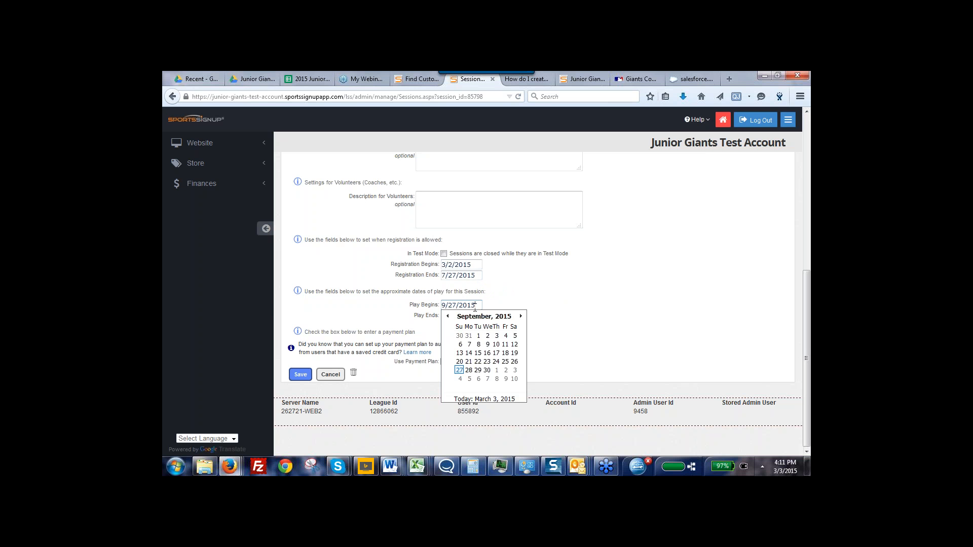
pyautogui.click(447, 317)
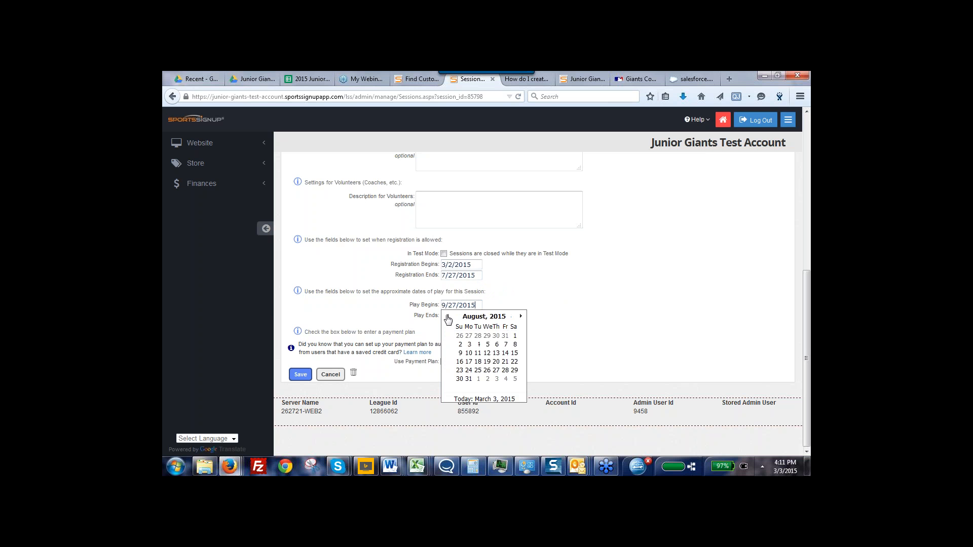
pyautogui.click(448, 316)
pyautogui.click(447, 316)
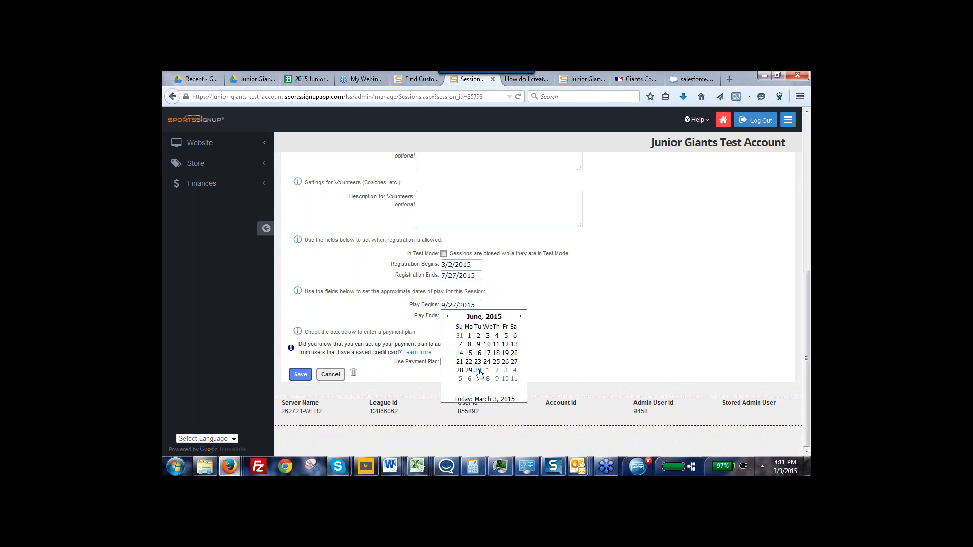
pyautogui.click(478, 370)
pyautogui.click(482, 316)
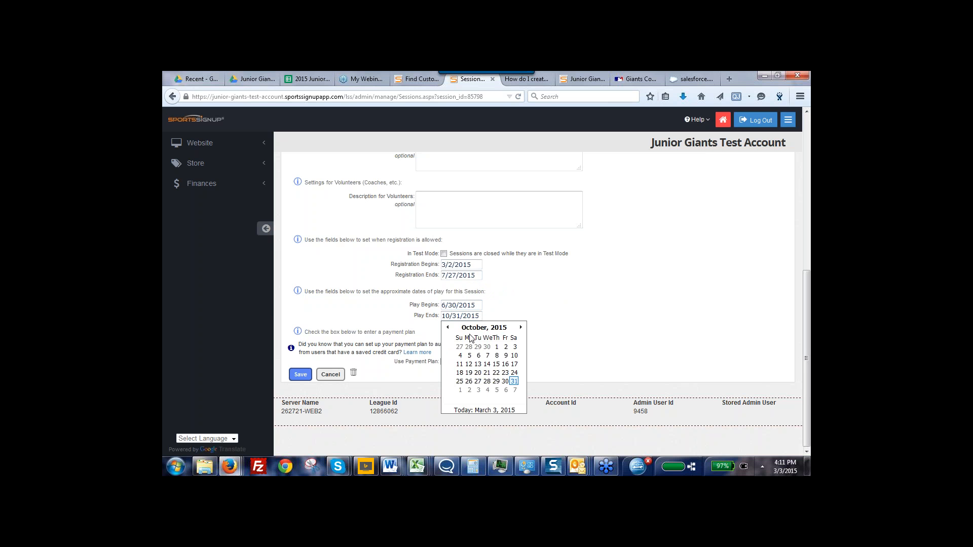
pyautogui.click(448, 328)
pyautogui.click(449, 328)
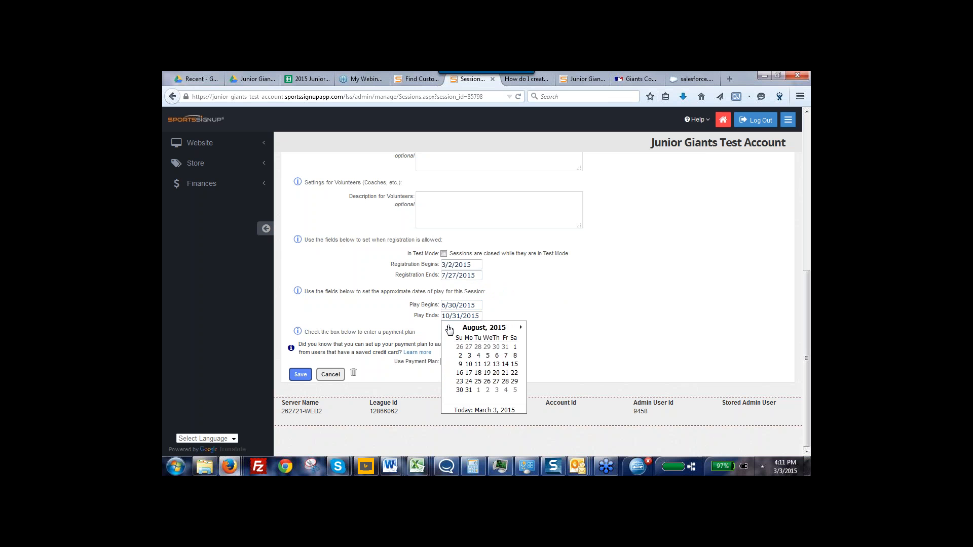
pyautogui.click(496, 364)
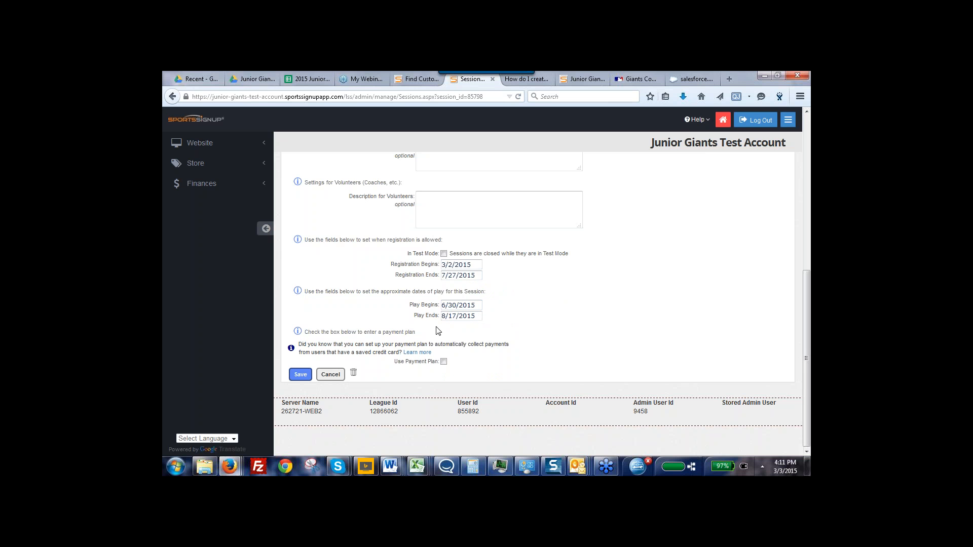
# Review the session's player, volunteer and date settings, and save the session
pyautogui.click(298, 377)
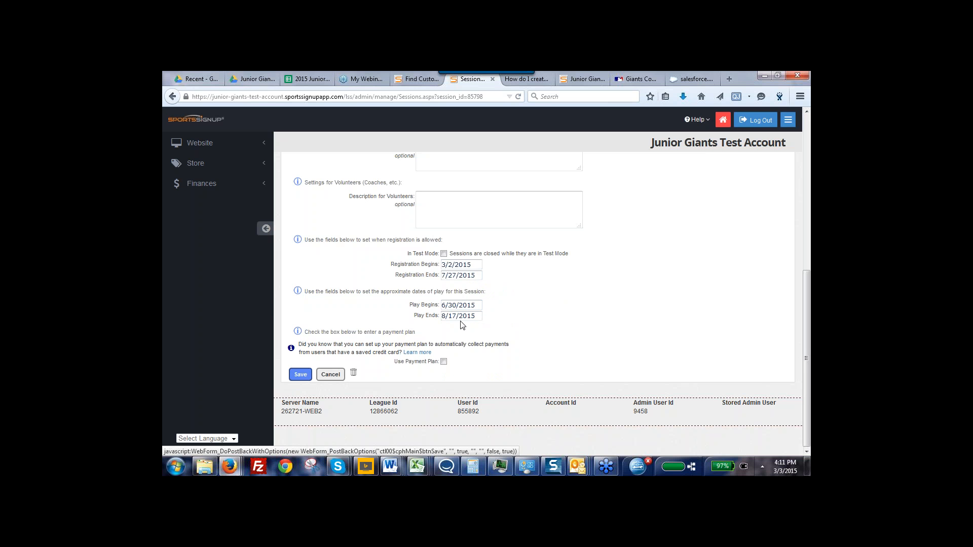
pyautogui.moveTo(809, 351); pyautogui.dragTo(806, 298)
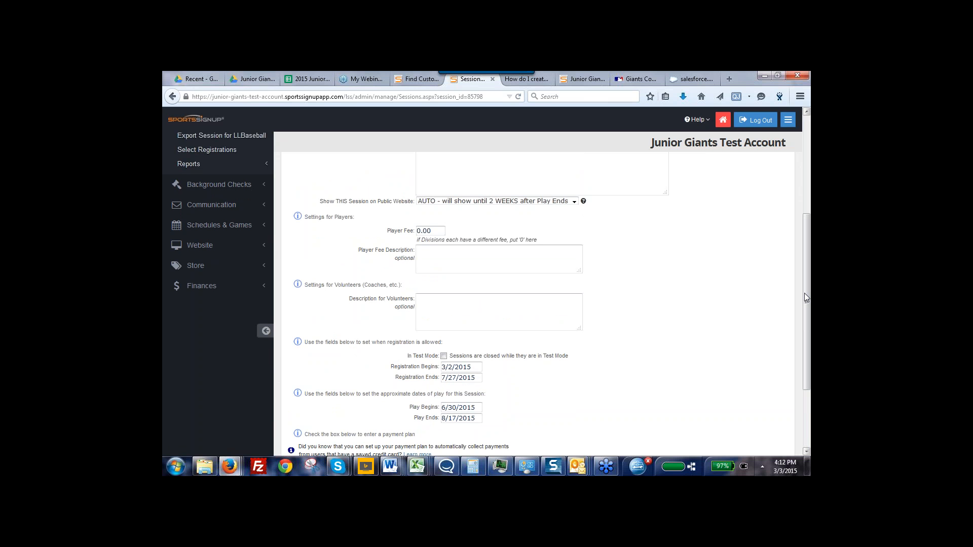
pyautogui.moveTo(804, 293); pyautogui.dragTo(808, 307)
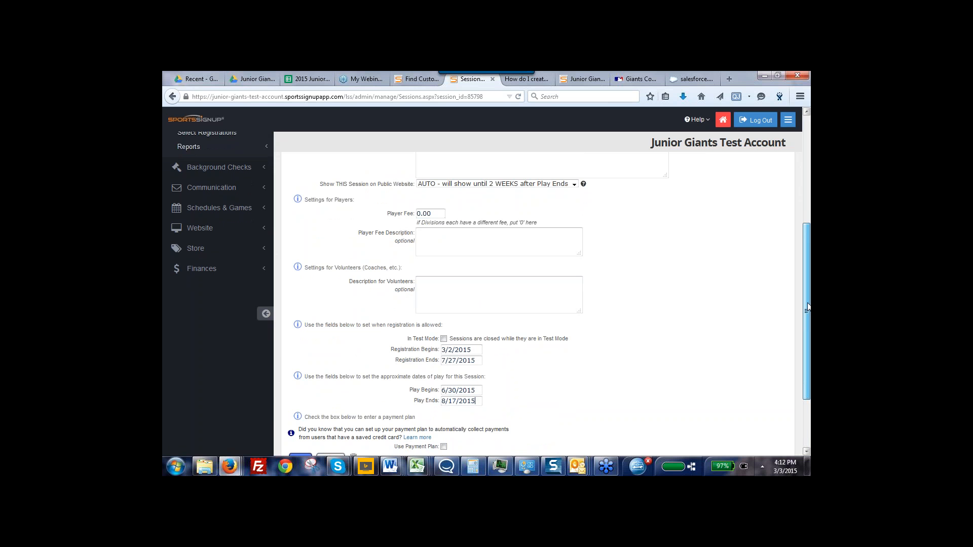
pyautogui.moveTo(807, 307); pyautogui.dragTo(807, 338)
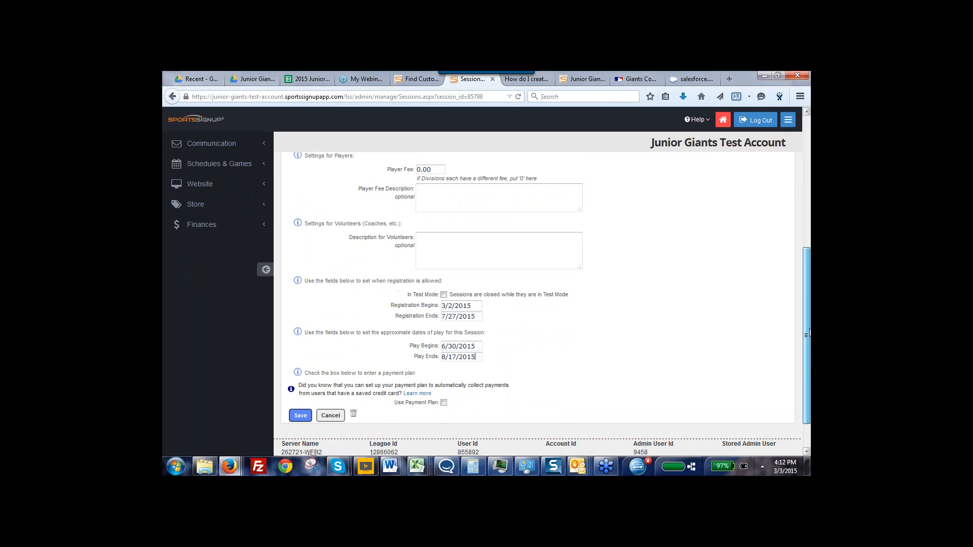
pyautogui.click(300, 404)
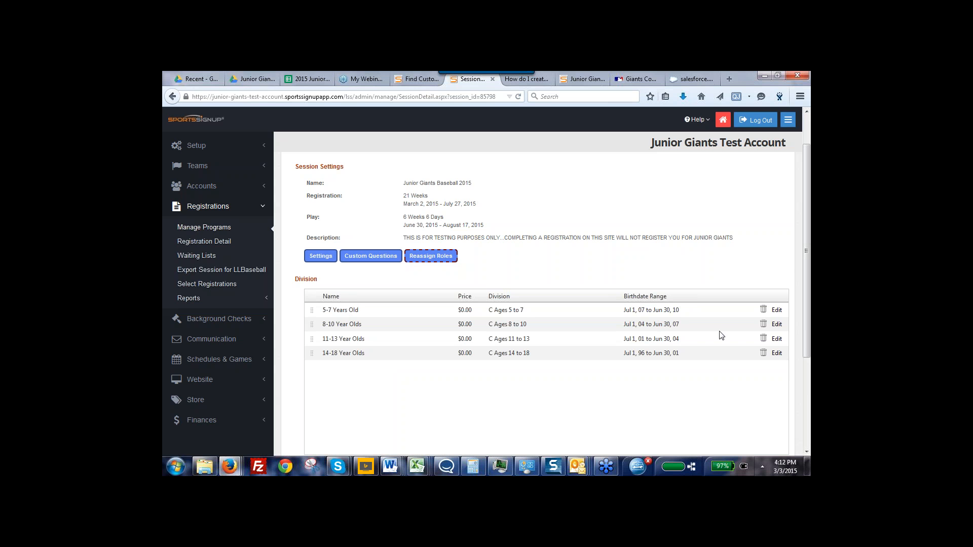
# Open the 5-7 Years Old division for editing and set its open slots to 60
pyautogui.click(777, 311)
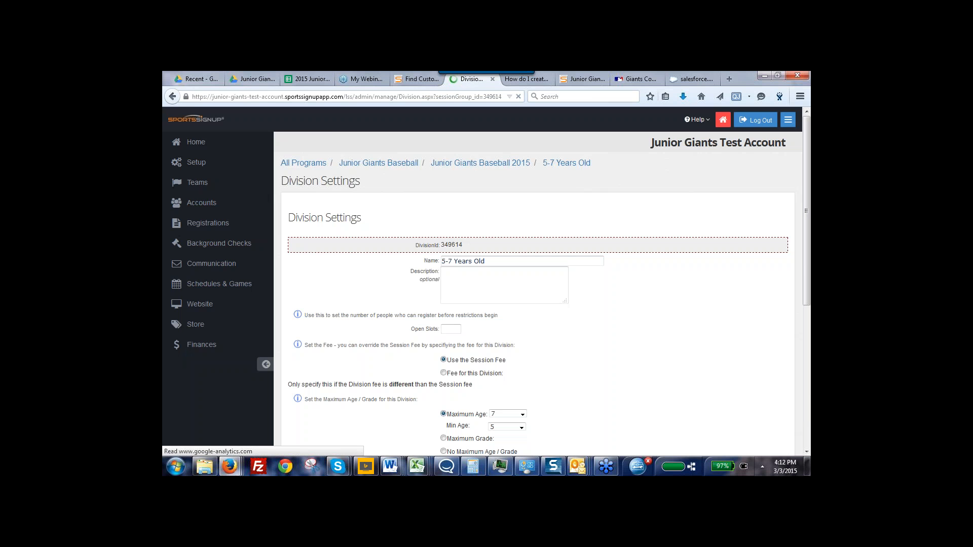
pyautogui.scroll(-2, 810, 305)
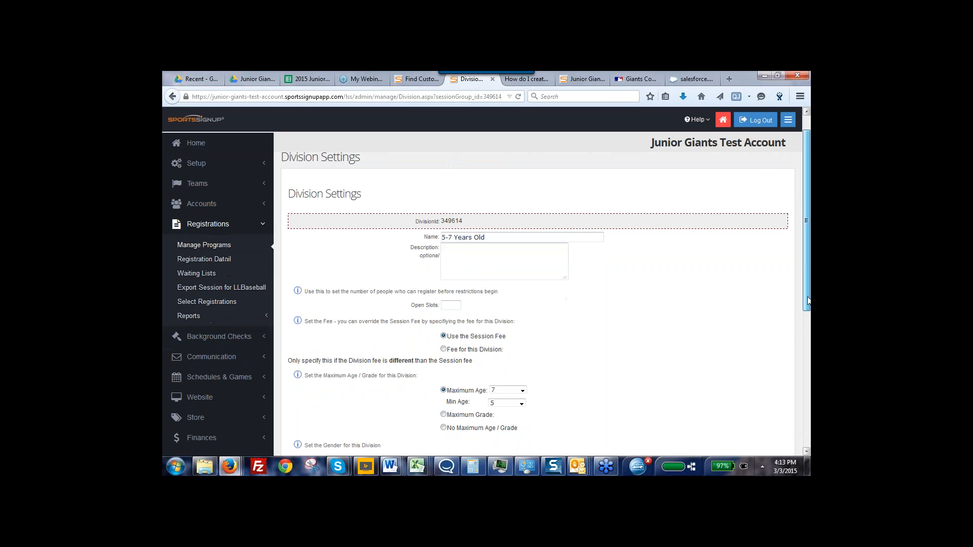
pyautogui.moveTo(809, 311); pyautogui.dragTo(810, 336)
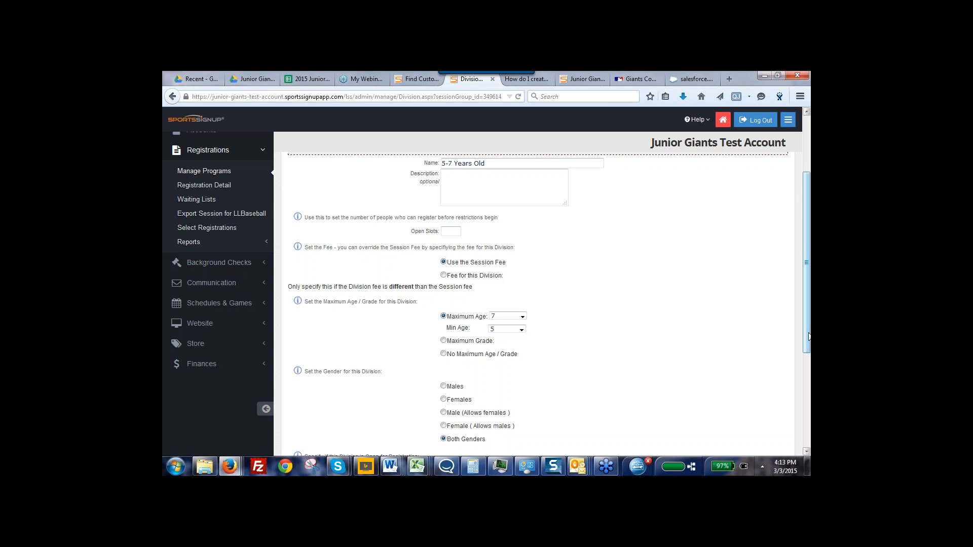
pyautogui.click(456, 231)
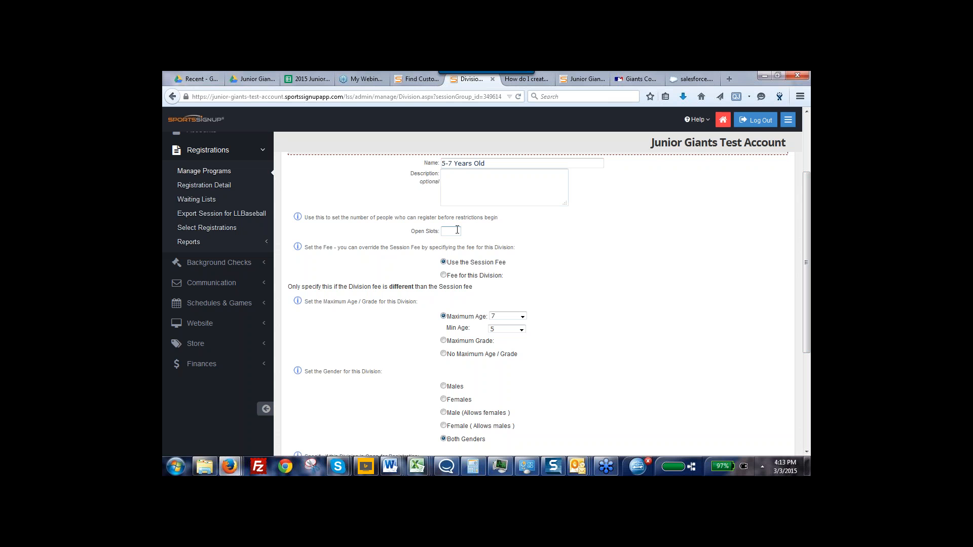
pyautogui.write('60')
pyautogui.click(513, 231)
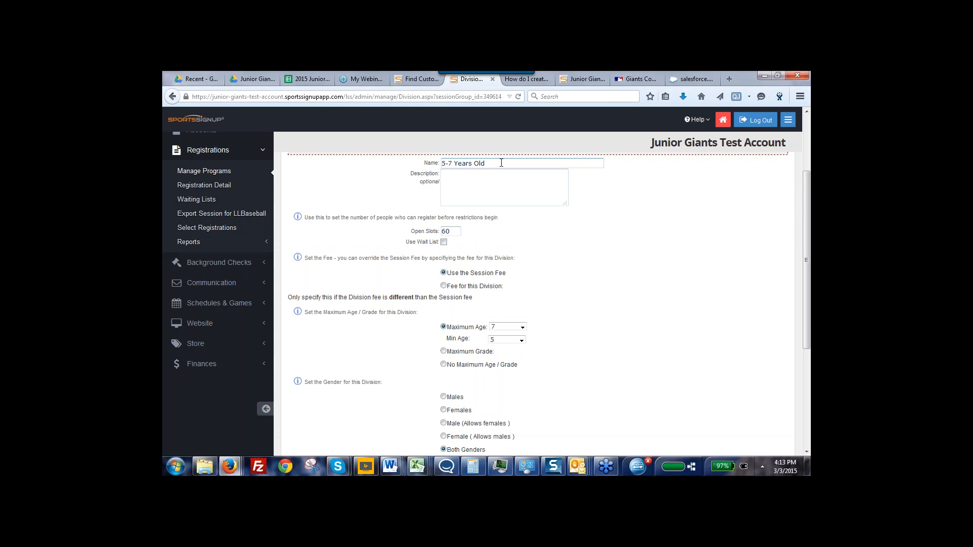
# Enable the wait list for the 5-7 Years Old division and save the division settings
pyautogui.click(444, 243)
pyautogui.moveTo(809, 323); pyautogui.dragTo(809, 401)
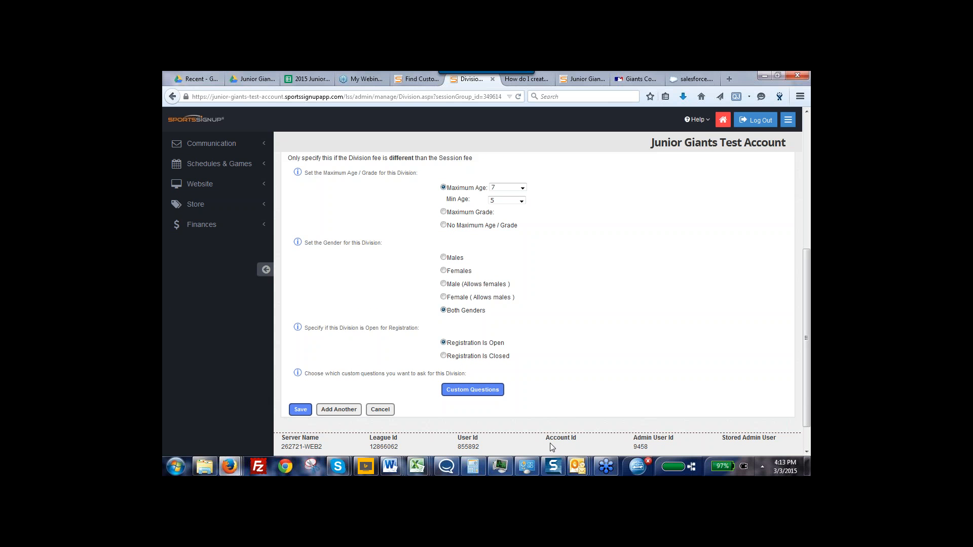
pyautogui.click(298, 412)
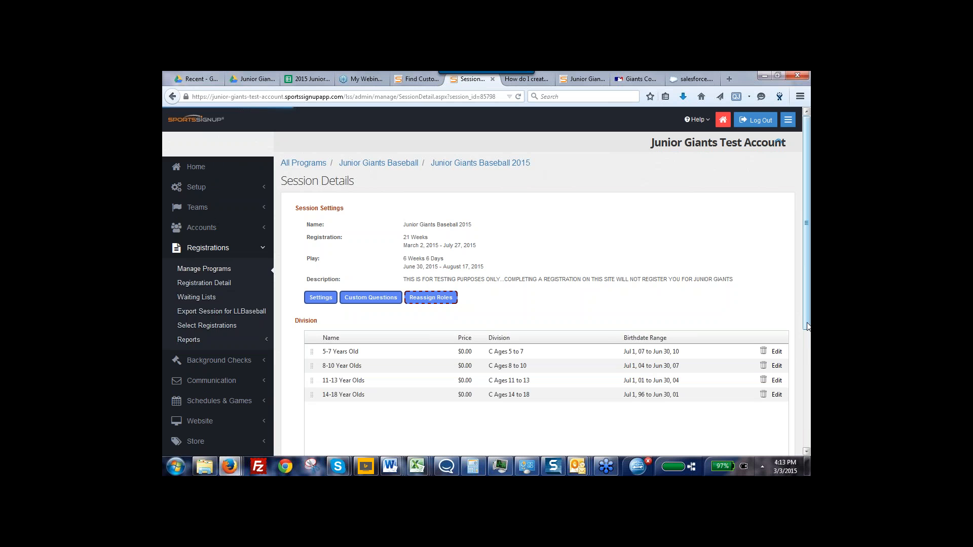
# Return to the Junior Giants Baseball program and read through its player consent agreement, including the Spanish text
pyautogui.moveTo(809, 301)
pyautogui.mouseDown()
pyautogui.moveTo(809, 314)
pyautogui.moveTo(809, 299)
pyautogui.mouseUp()
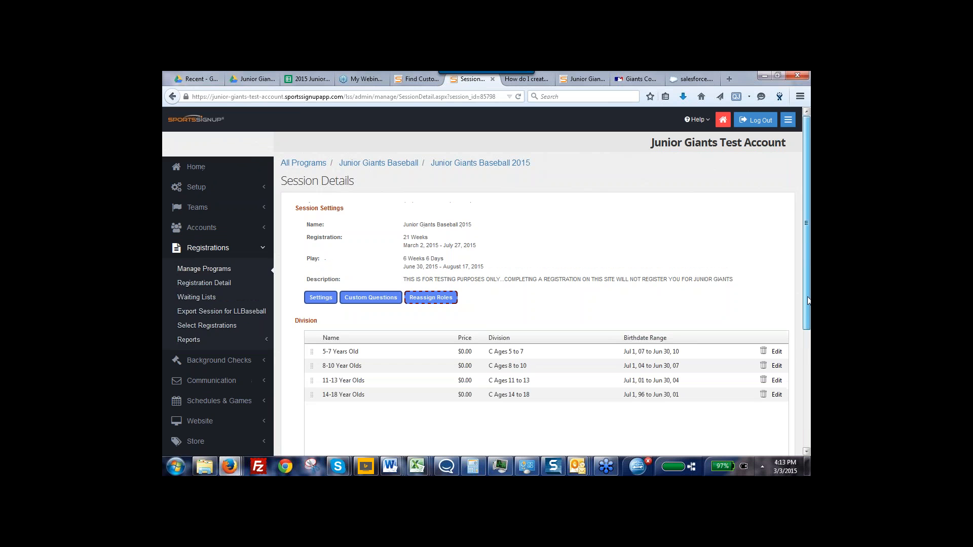
pyautogui.click(367, 165)
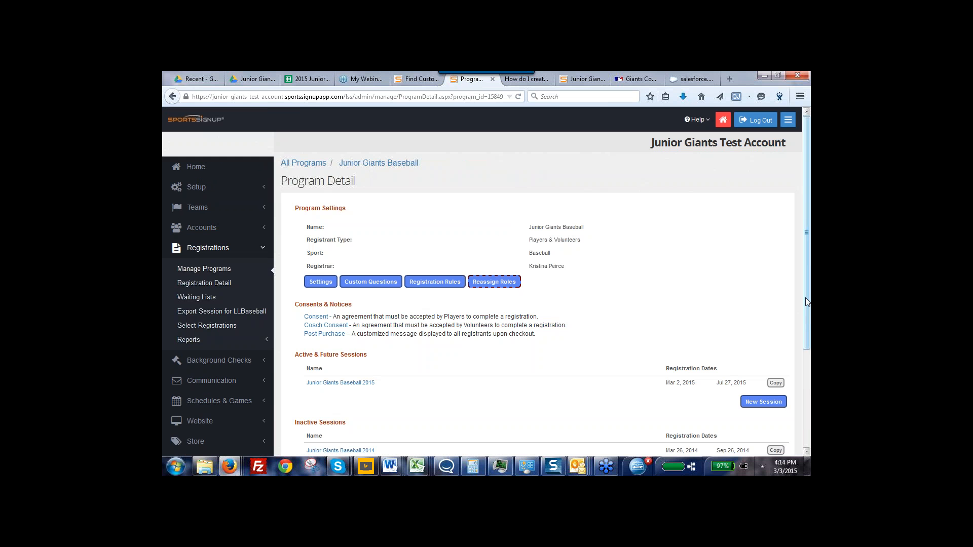
pyautogui.moveTo(805, 300); pyautogui.dragTo(806, 344)
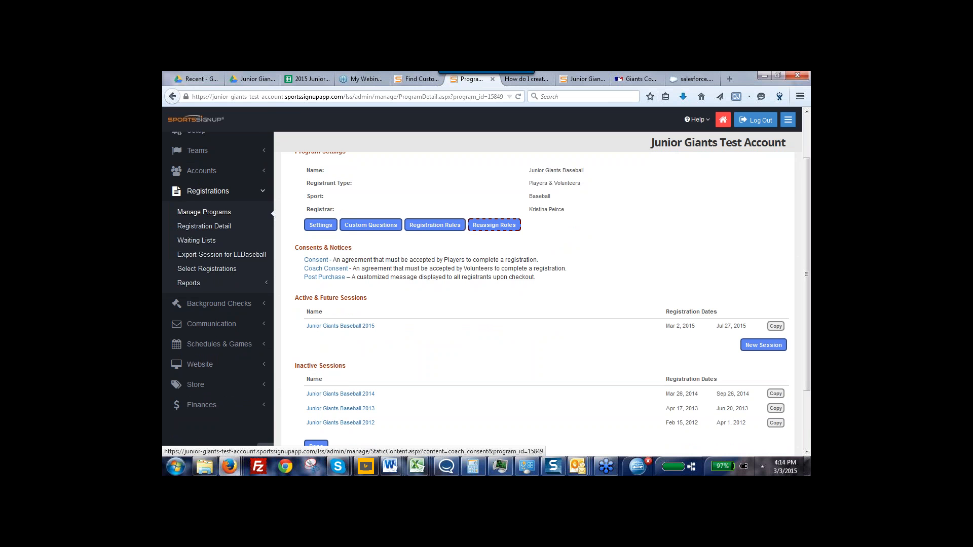
pyautogui.click(318, 261)
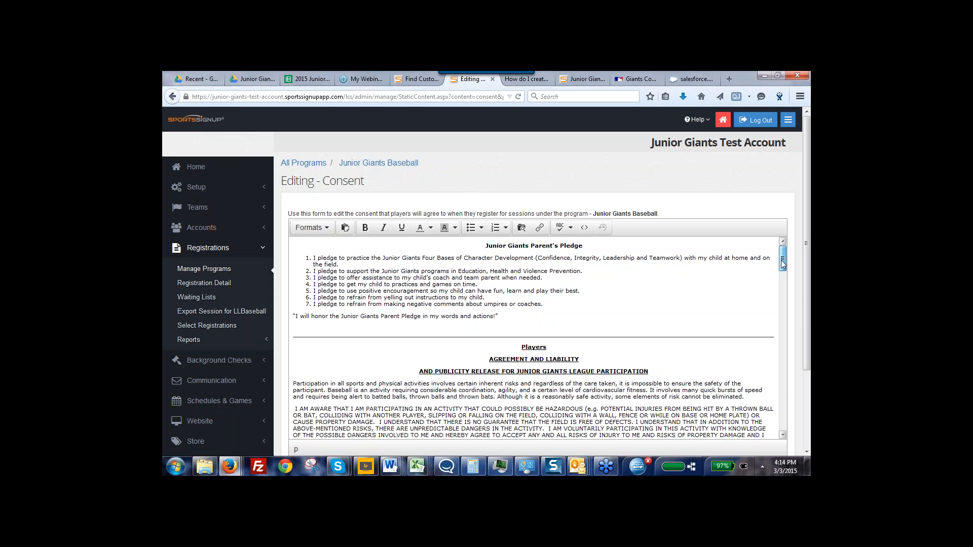
pyautogui.moveTo(781, 261); pyautogui.dragTo(774, 445)
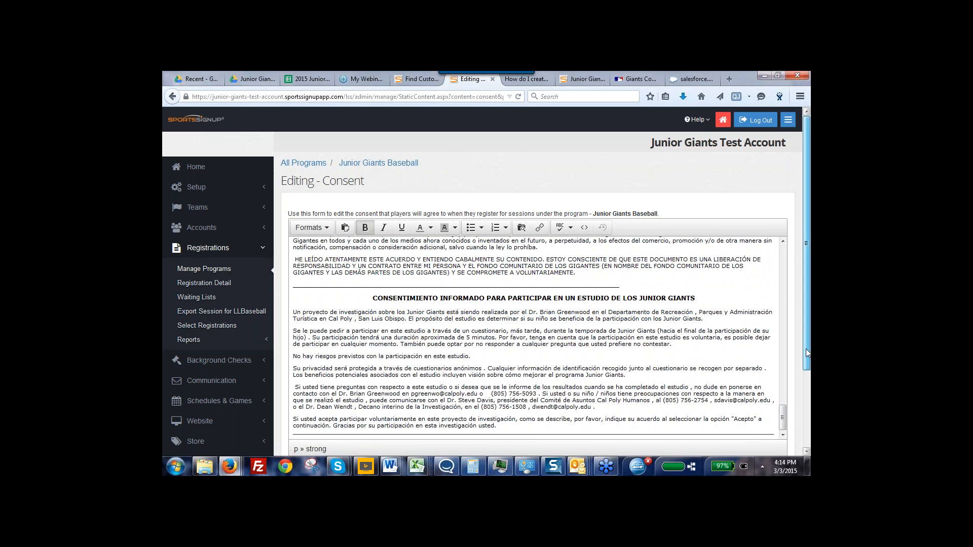
pyautogui.moveTo(806, 349); pyautogui.dragTo(807, 405)
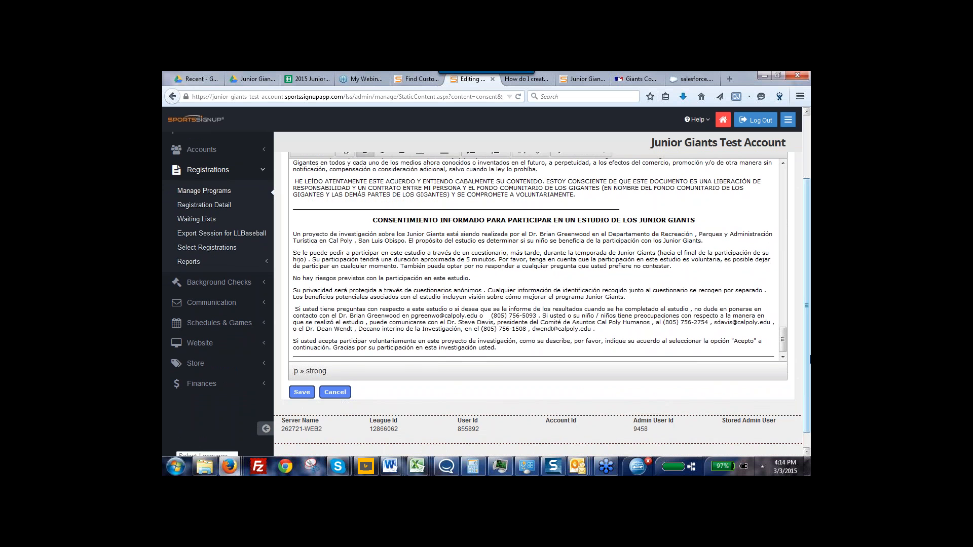
pyautogui.moveTo(810, 361); pyautogui.dragTo(809, 287)
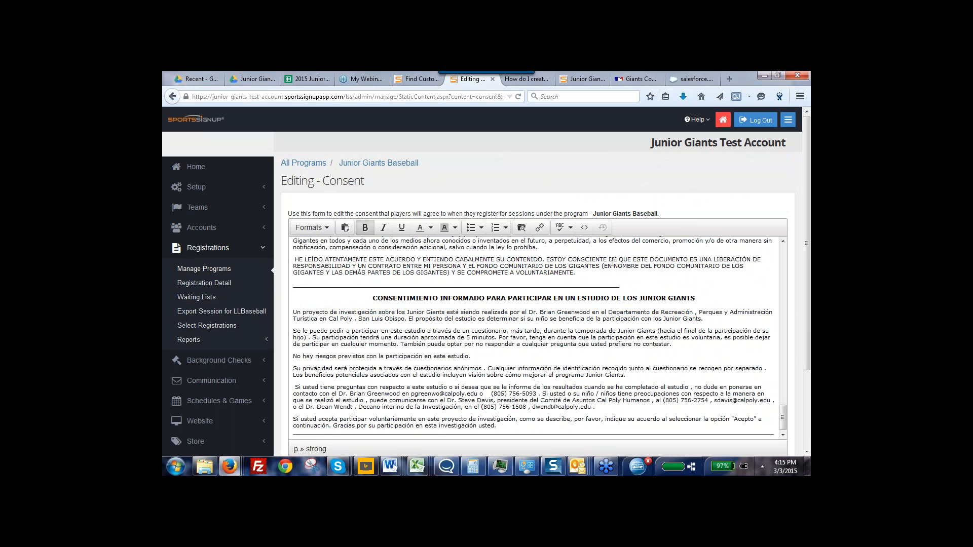
# Go back to the program details and open the Post Purchase notice for editing
pyautogui.click(368, 163)
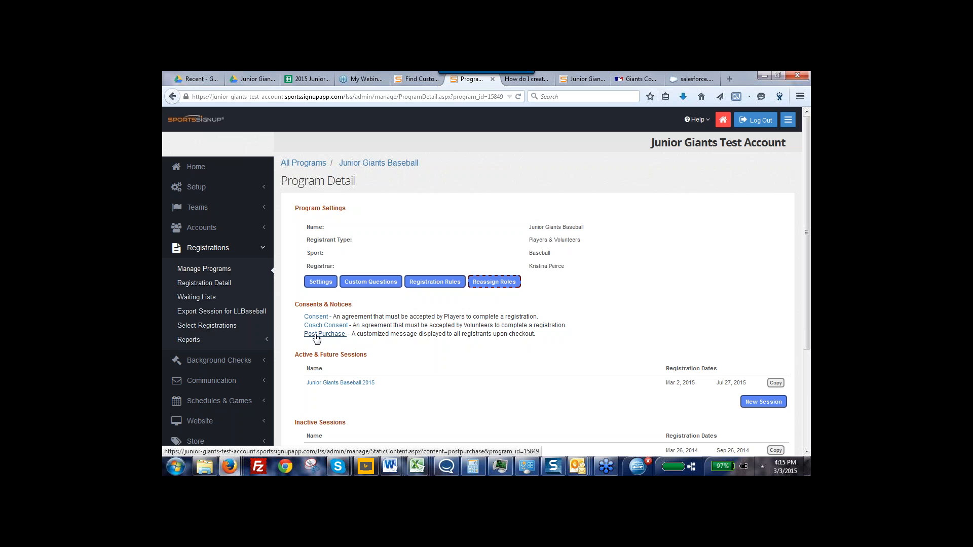
pyautogui.click(317, 336)
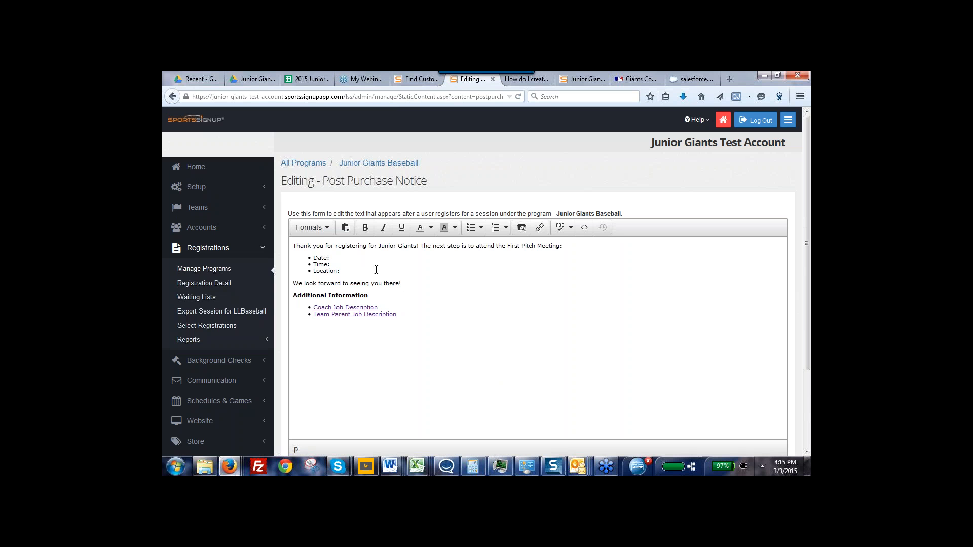
# Fill in the First Pitch Meeting details as June 16, 2015, 6 pm, Stafford Lodge, and save the Post Purchase notice
pyautogui.click(333, 257)
pyautogui.write('June 16, 2')
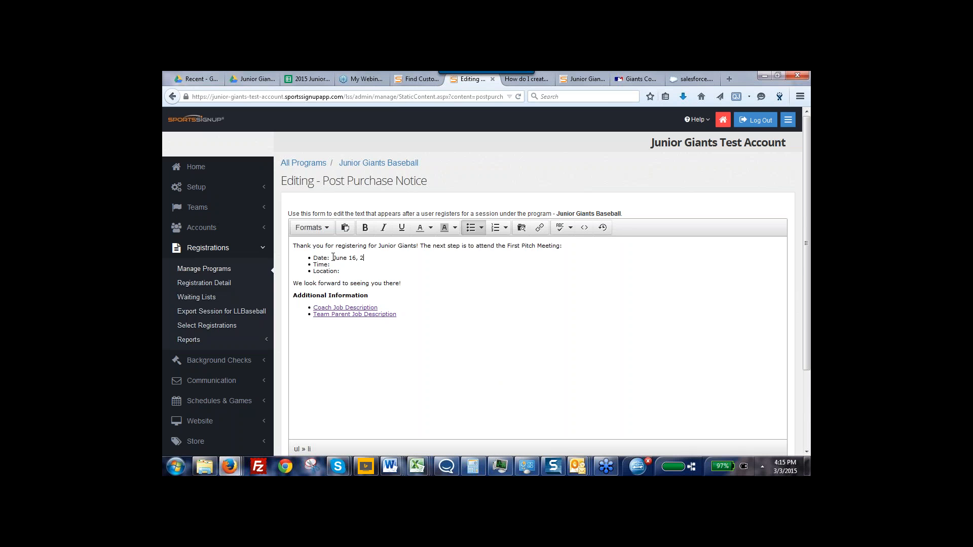
pyautogui.write('0')
pyautogui.write('15 Time:  ')
pyautogui.write('6')
pyautogui.write(' pm Location:  ')
pyautogui.write('Stafford L')
pyautogui.write('odge')
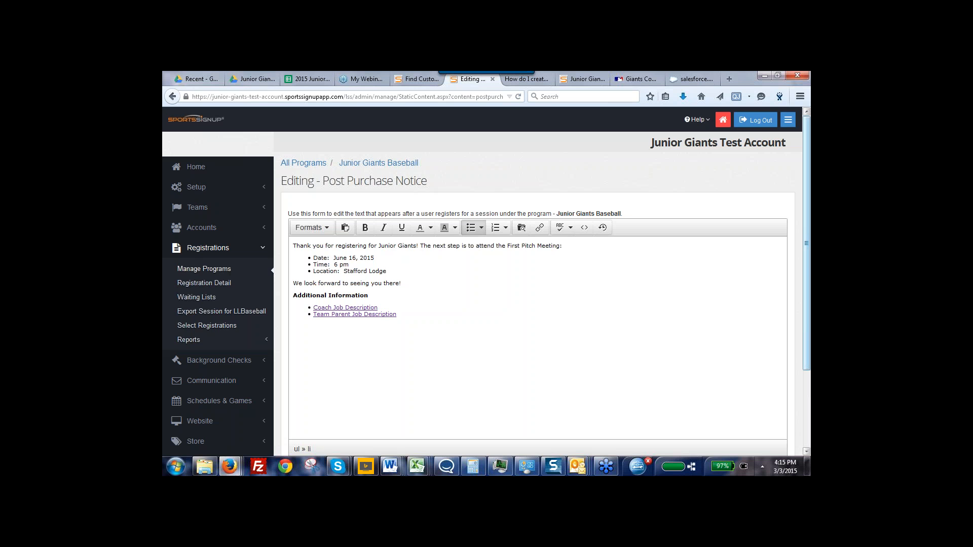
pyautogui.scroll(-3, 802, 373)
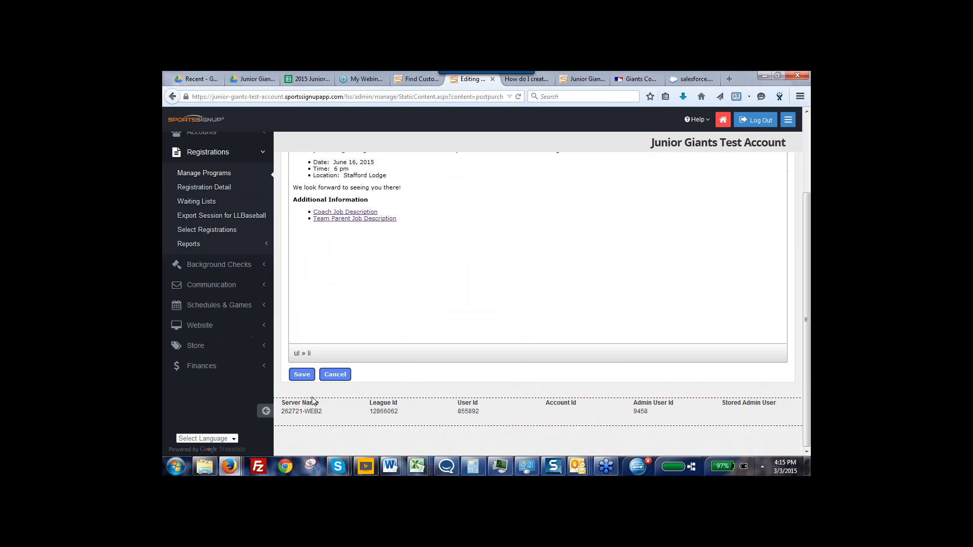
pyautogui.click(300, 375)
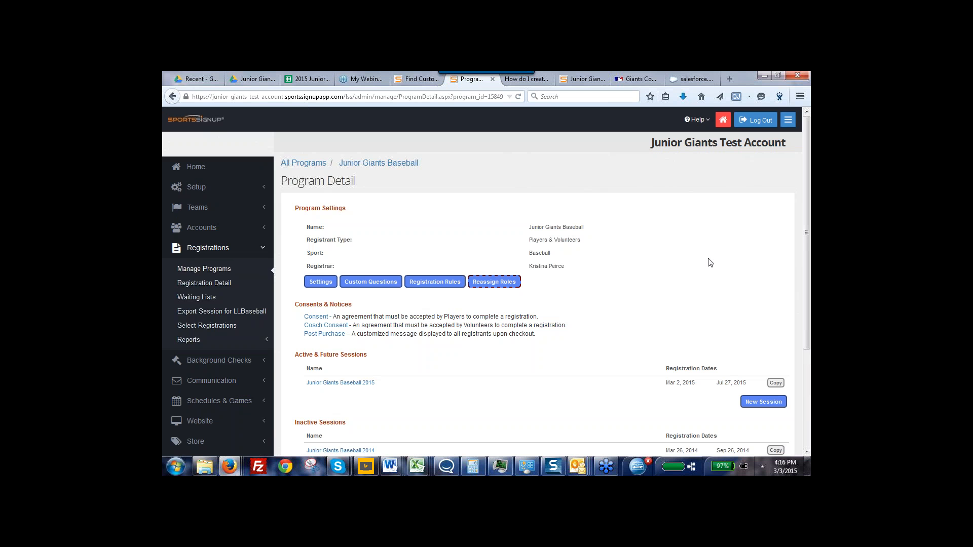
pyautogui.moveTo(809, 319); pyautogui.dragTo(809, 330)
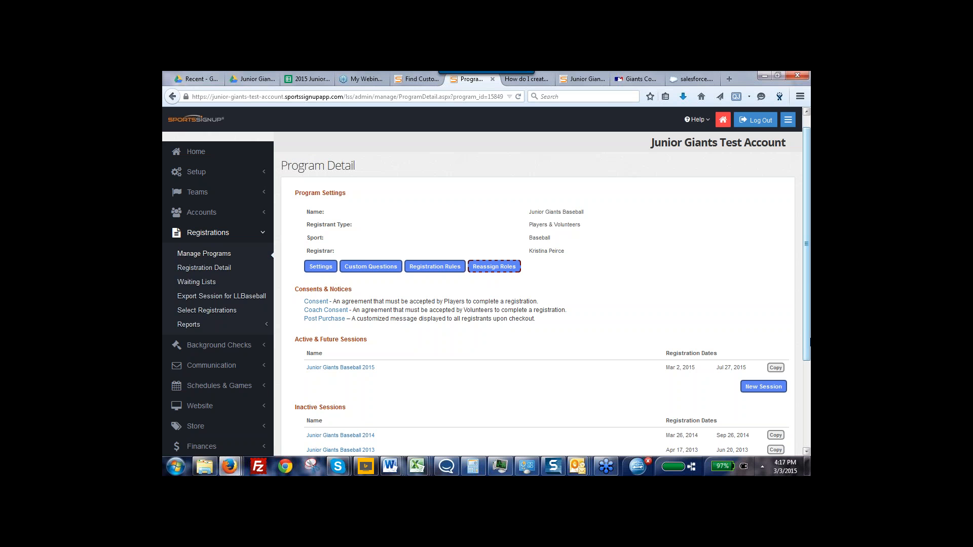
pyautogui.moveTo(809, 330)
pyautogui.mouseDown()
pyautogui.moveTo(810, 351)
pyautogui.moveTo(810, 336)
pyautogui.mouseUp()
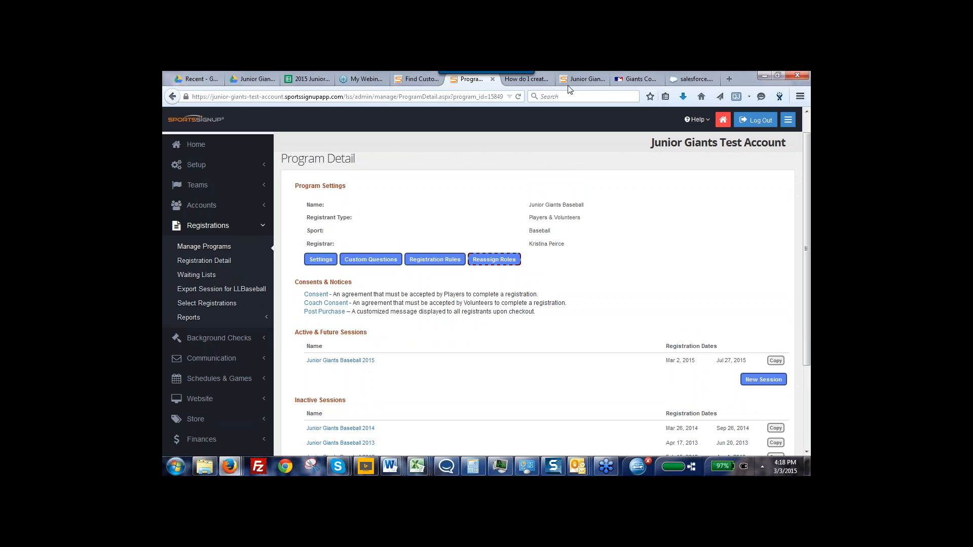
# Switch to the Giants Community Fund website, open Find a League Near You and look through the league listings below the map
pyautogui.click(637, 80)
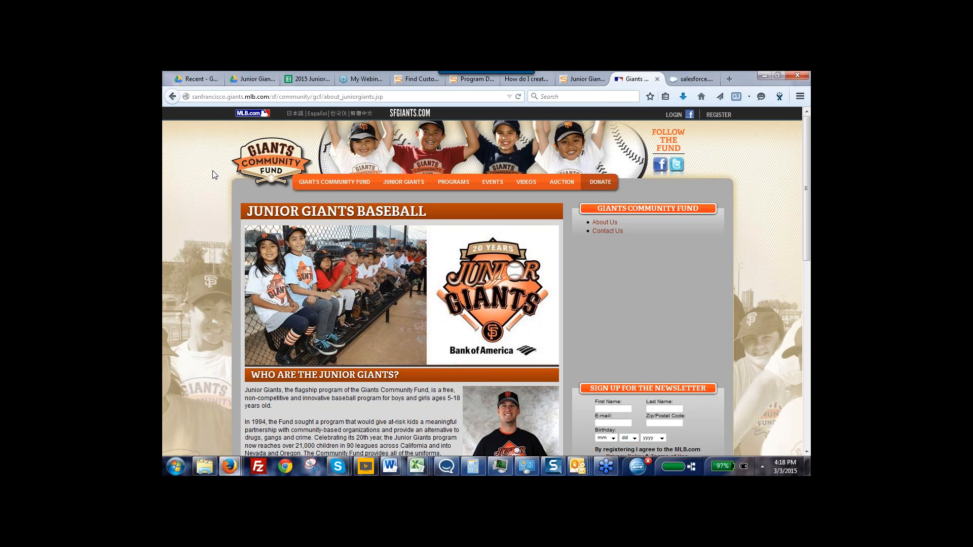
pyautogui.moveTo(406, 187)
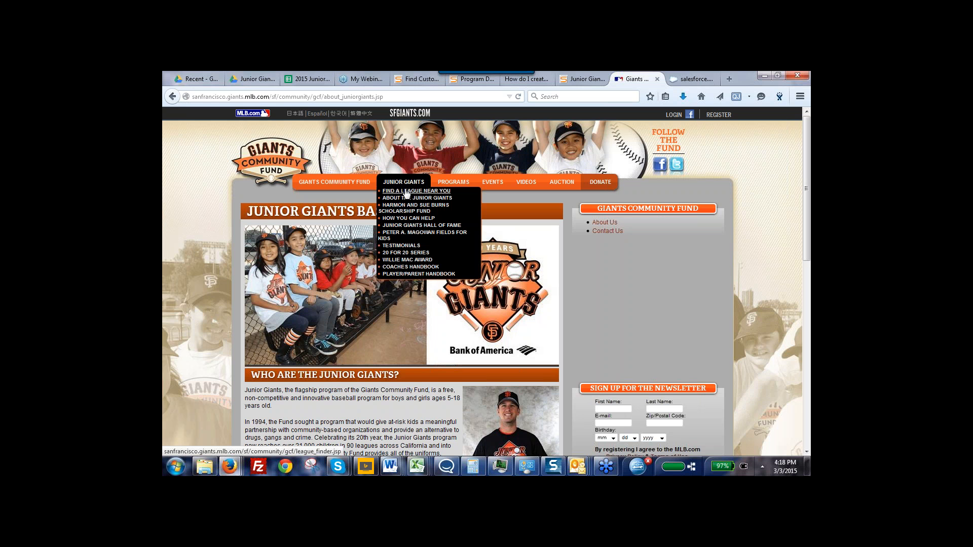
pyautogui.click(407, 192)
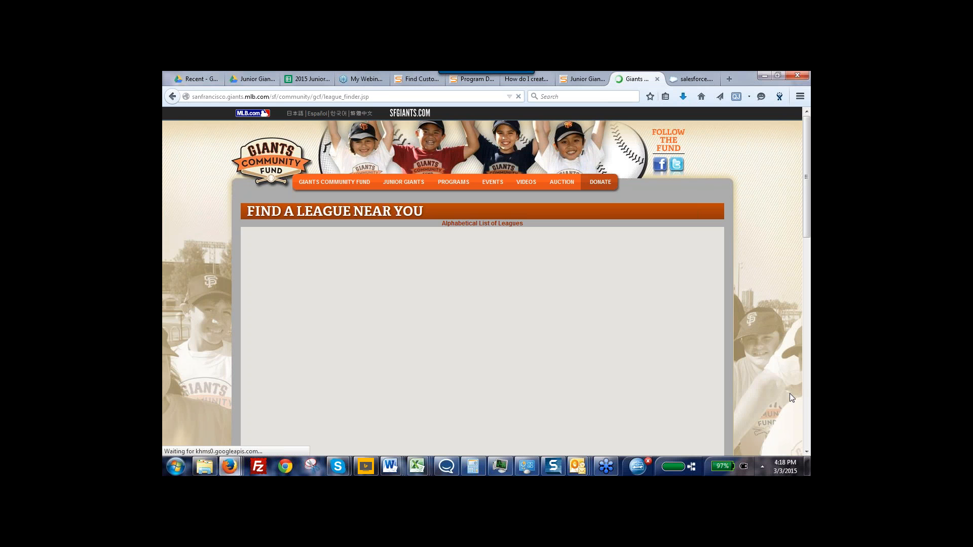
pyautogui.click(807, 452)
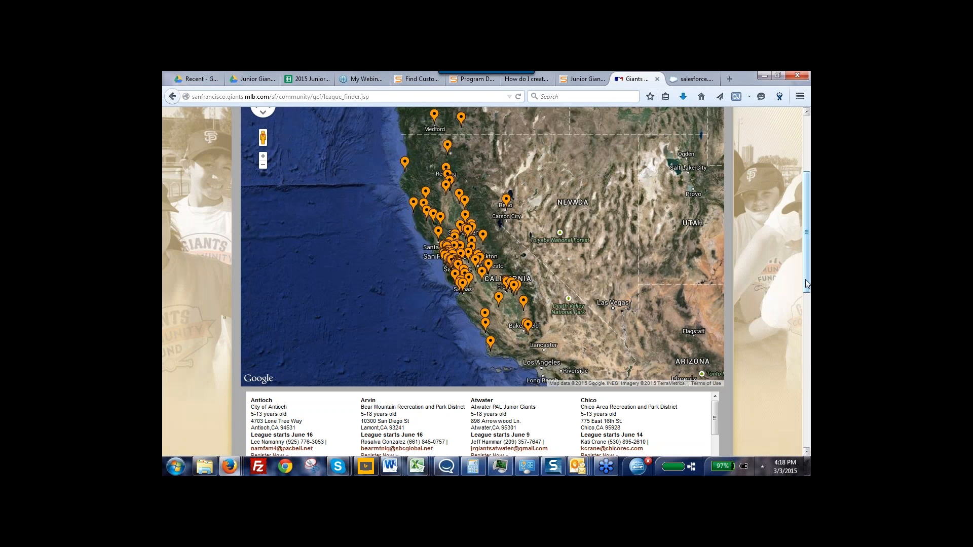
pyautogui.scroll(-3, 807, 296)
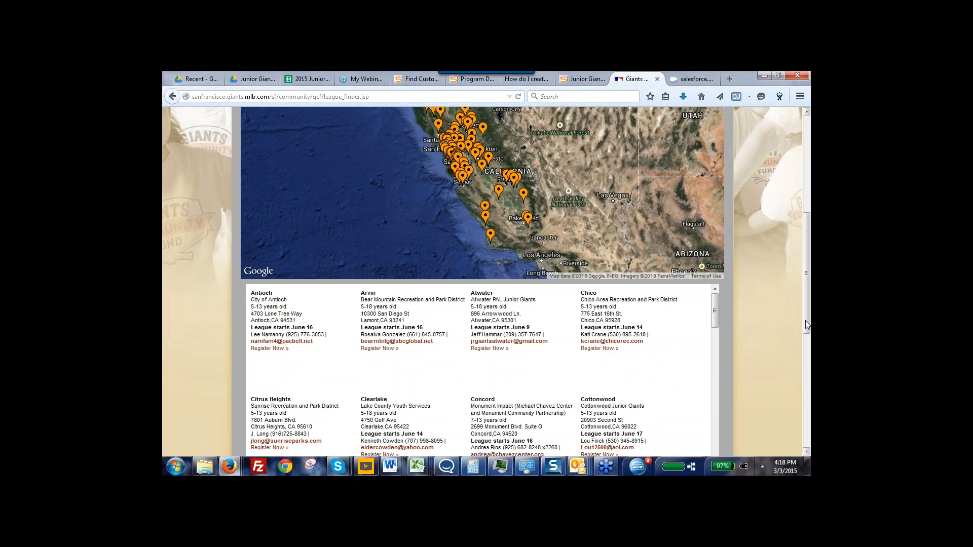
pyautogui.moveTo(806, 323); pyautogui.dragTo(809, 366)
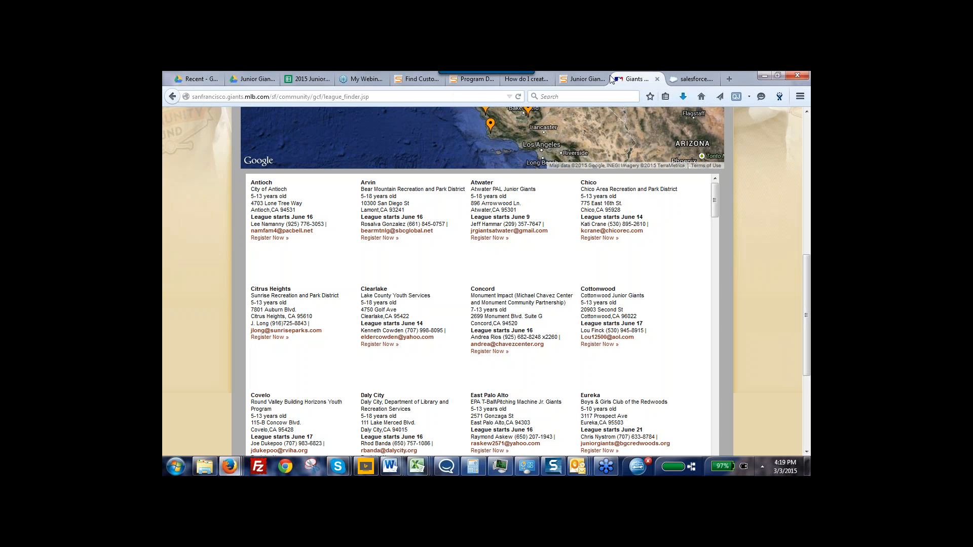
# View the public Junior Giants registration site, reload its home page and try the online registration link
pyautogui.click(589, 81)
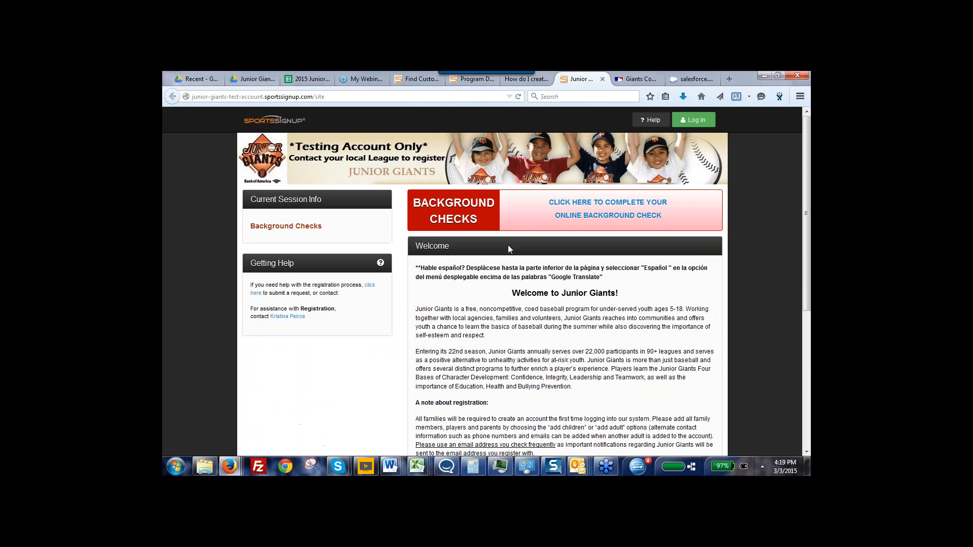
pyautogui.moveTo(809, 299)
pyautogui.mouseDown()
pyautogui.moveTo(809, 332)
pyautogui.moveTo(809, 308)
pyautogui.mouseUp()
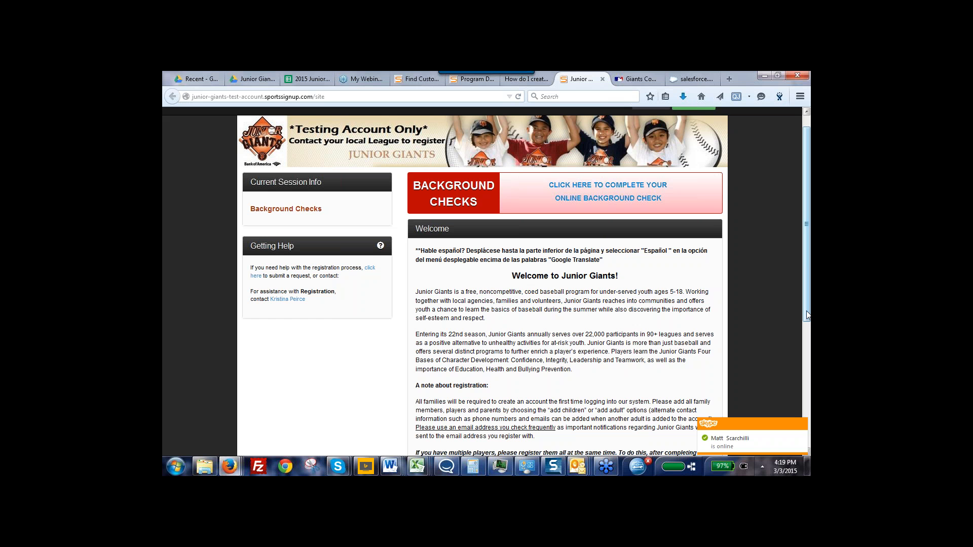
pyautogui.moveTo(808, 315)
pyautogui.mouseDown()
pyautogui.moveTo(808, 292)
pyautogui.moveTo(808, 314)
pyautogui.mouseUp()
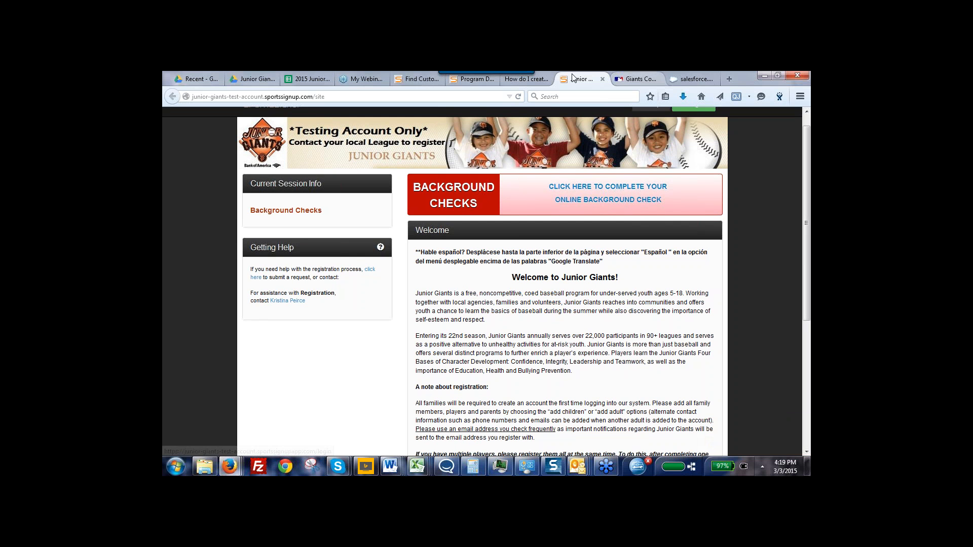
pyautogui.press('F5')
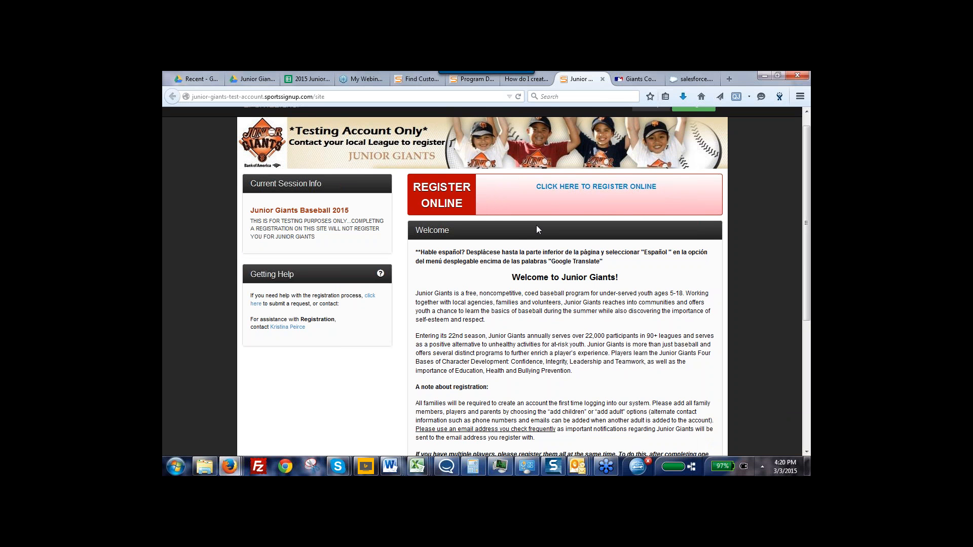
pyautogui.click(583, 189)
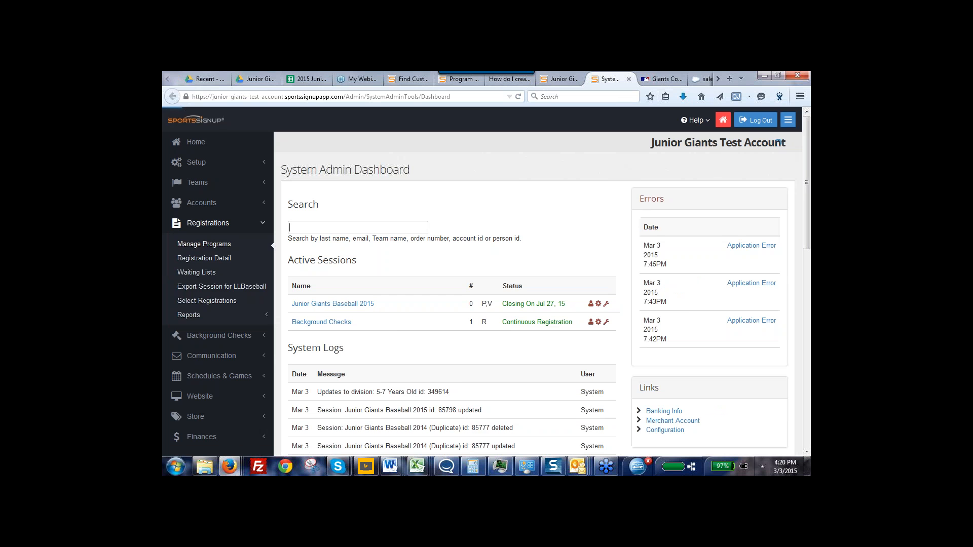
pyautogui.click(560, 79)
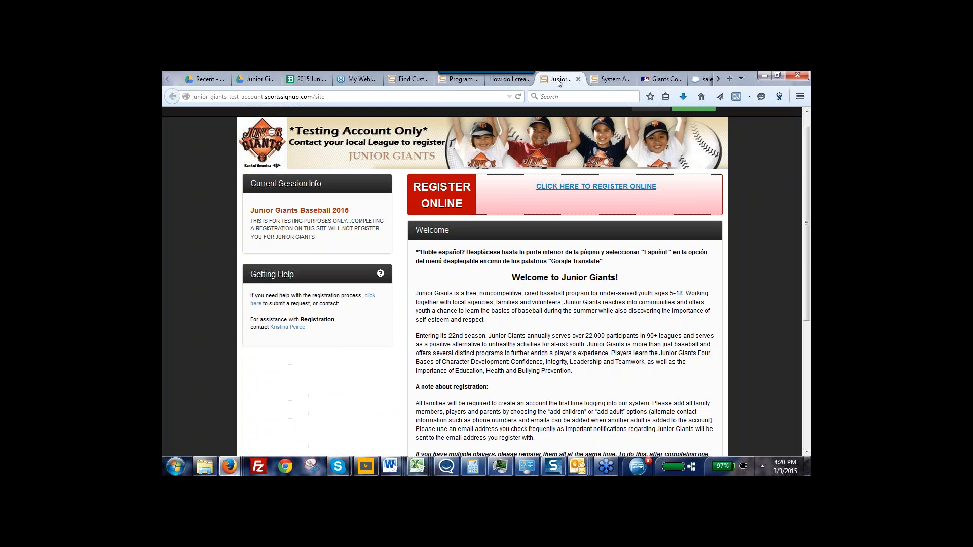
# Copy the public registration site's address and load it in a new private browsing window
pyautogui.click(283, 96)
pyautogui.hotkey('ctrl', 'c')
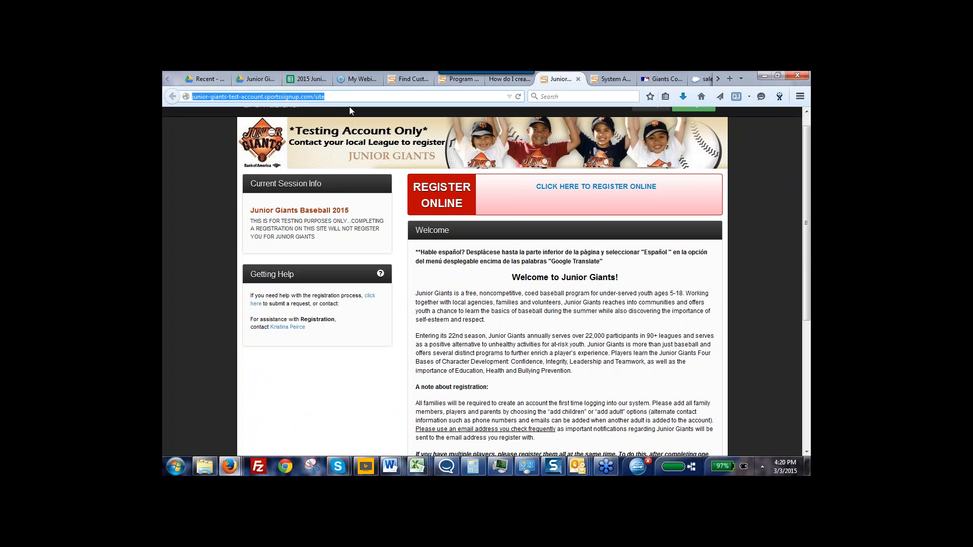
pyautogui.rightClick(263, 98)
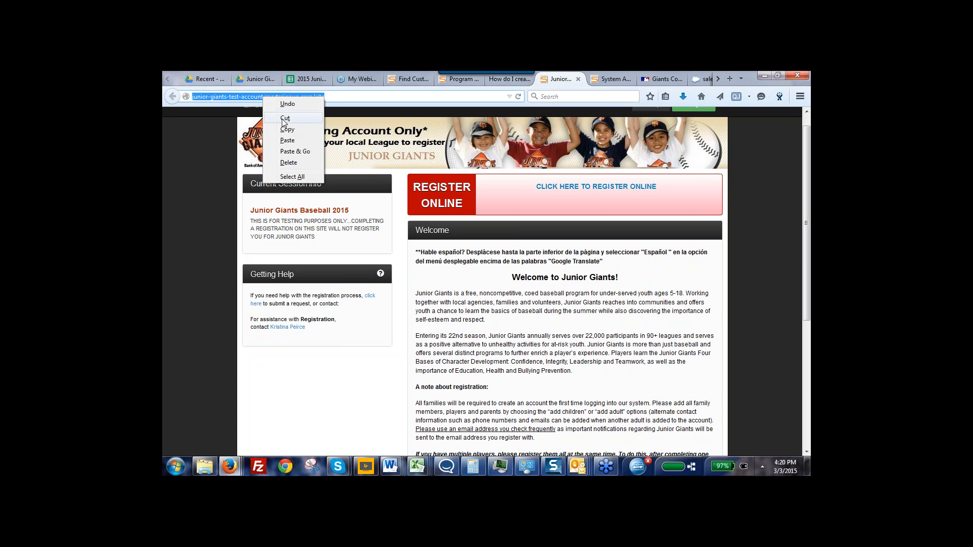
pyautogui.click(286, 129)
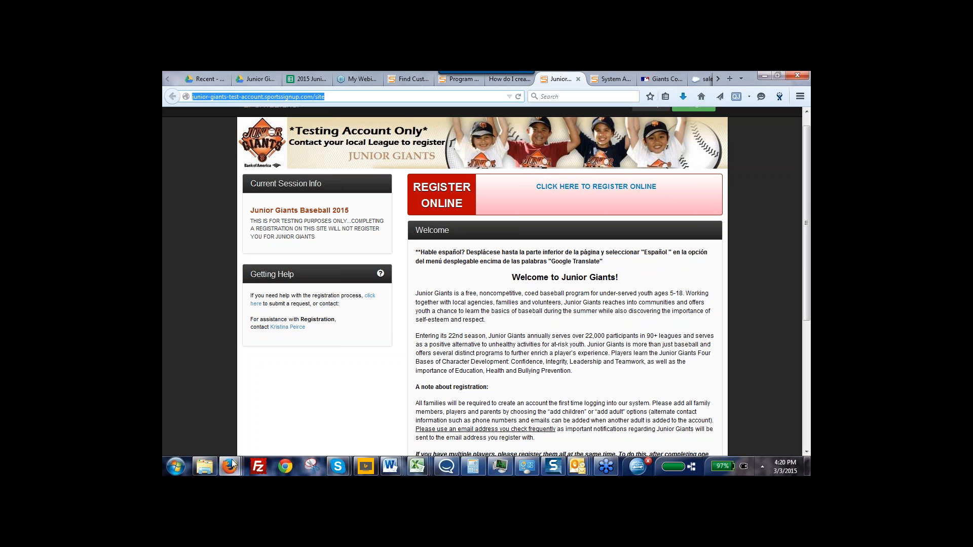
pyautogui.moveTo(229, 466)
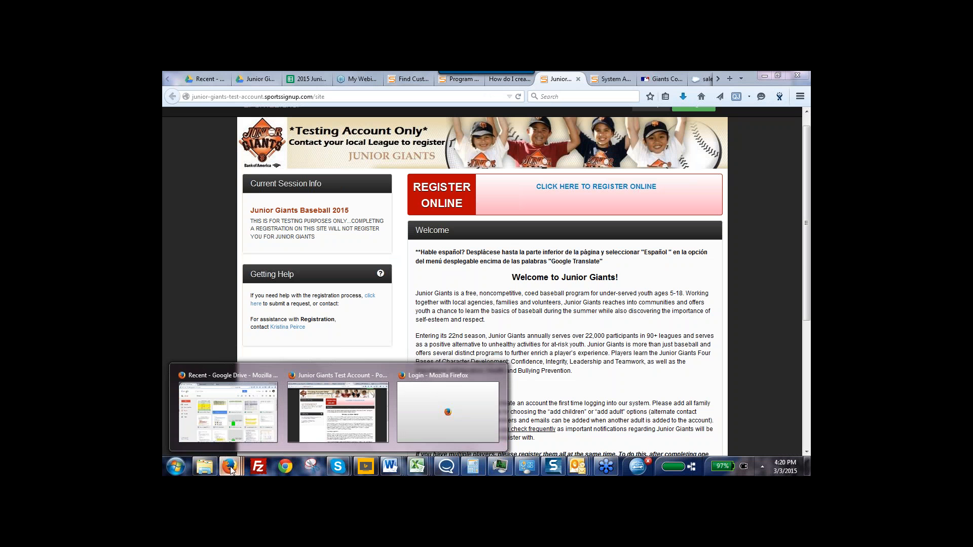
pyautogui.click(338, 412)
pyautogui.rightClick(230, 467)
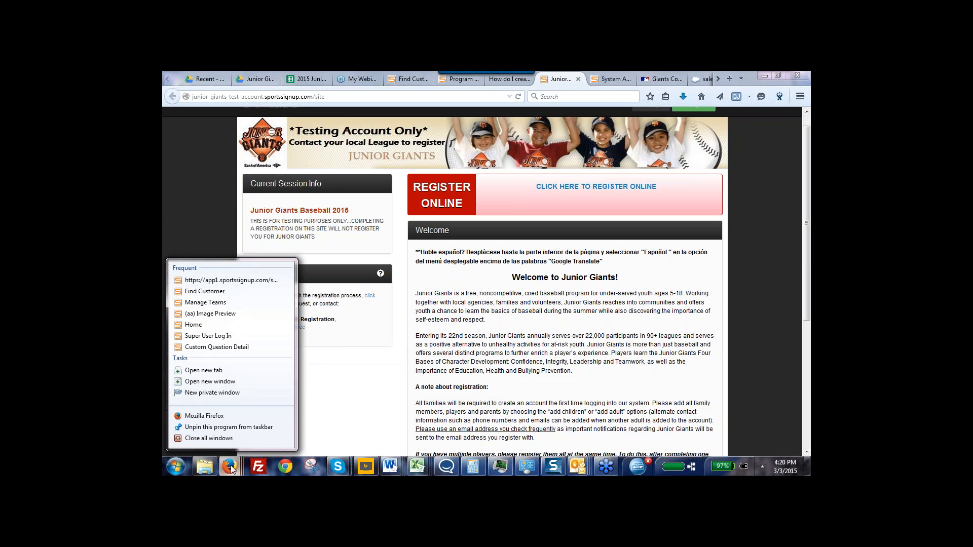
pyautogui.click(209, 395)
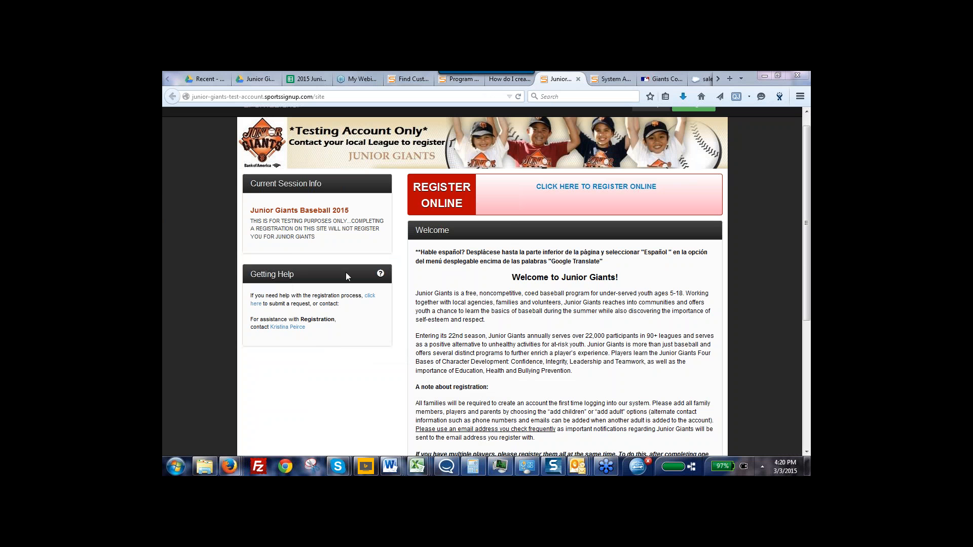
pyautogui.rightClick(229, 470)
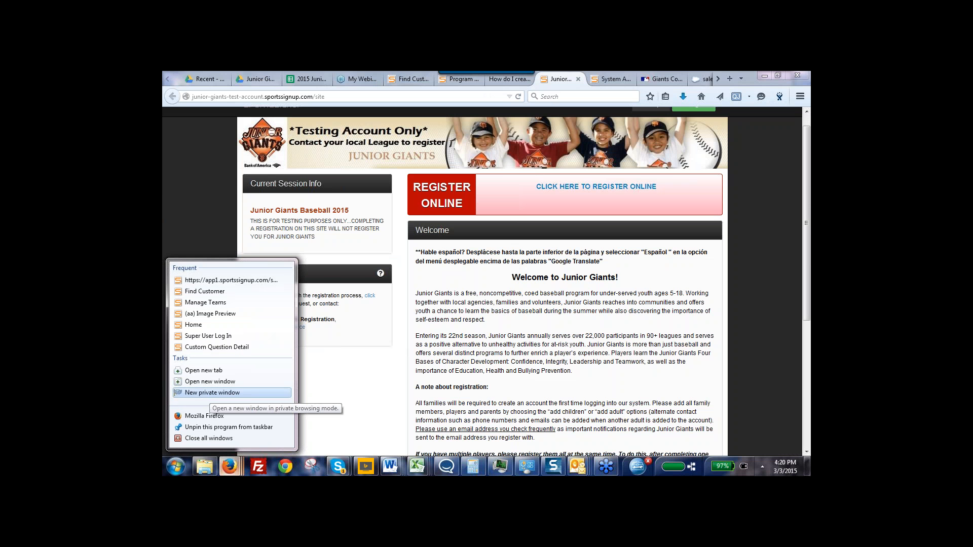
pyautogui.click(213, 393)
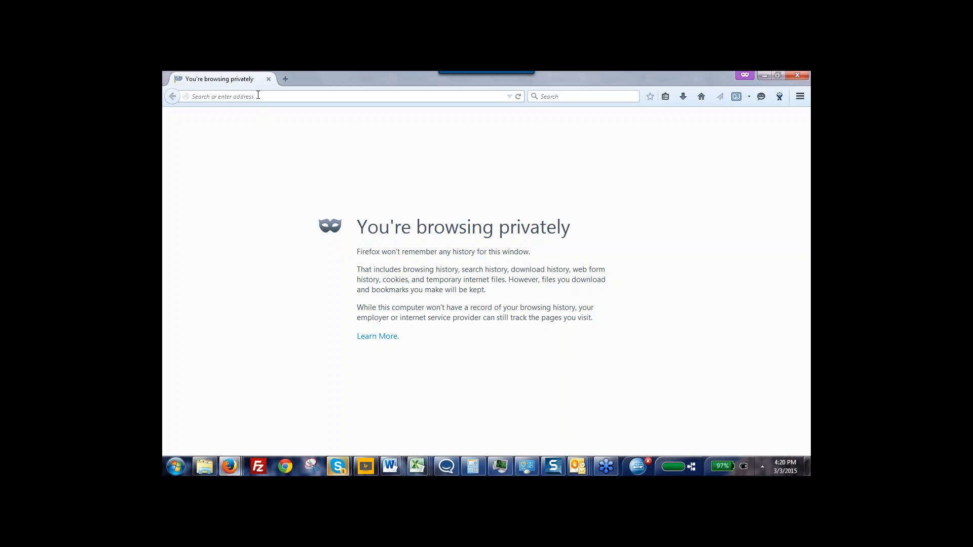
pyautogui.hotkey('ctrl', 'v')
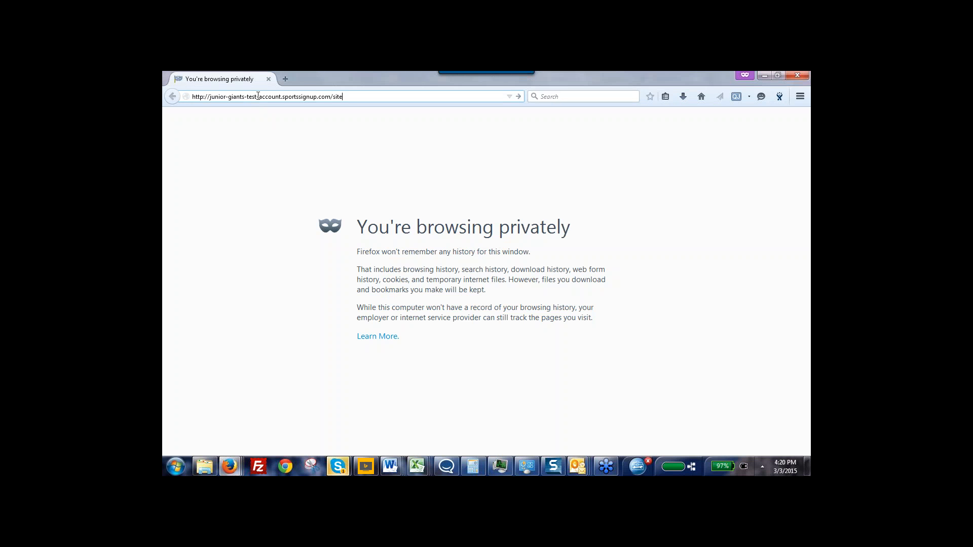
pyautogui.press('Return')
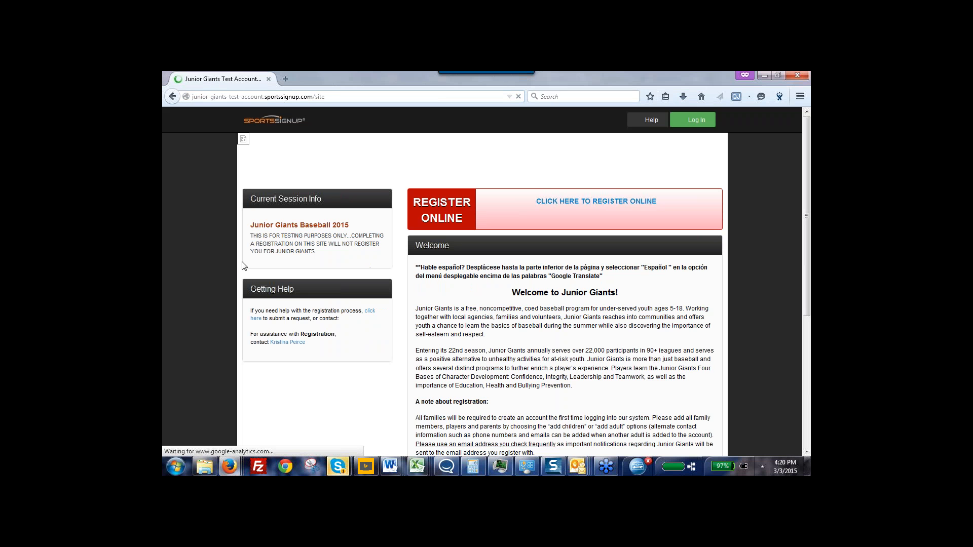
# Start online registration from the public site and open the form for creating a first-time account
pyautogui.click(573, 206)
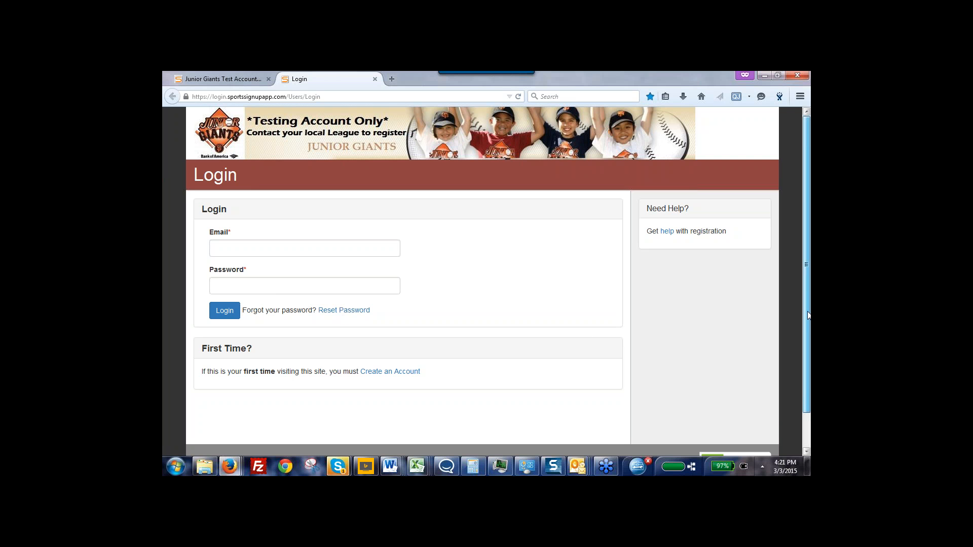
pyautogui.scroll(-1, 808, 350)
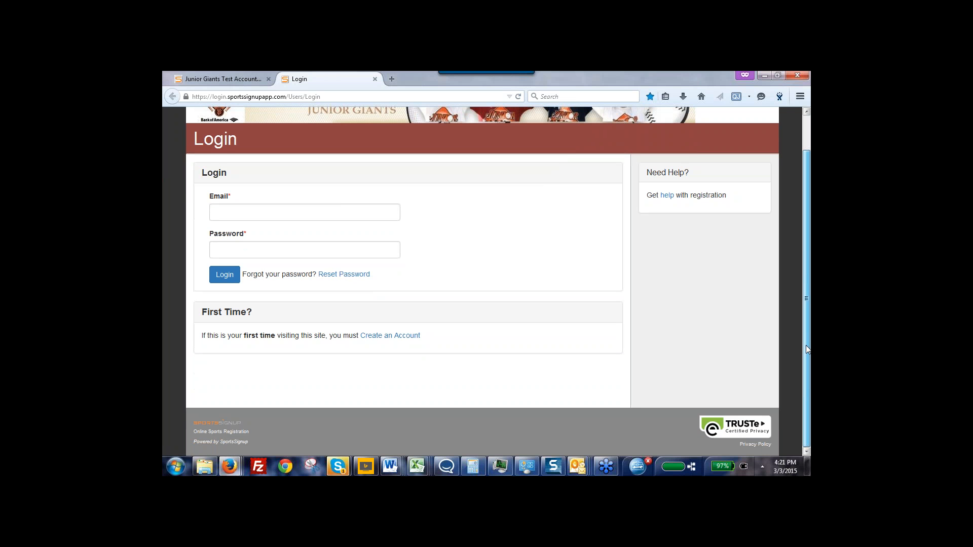
pyautogui.click(377, 337)
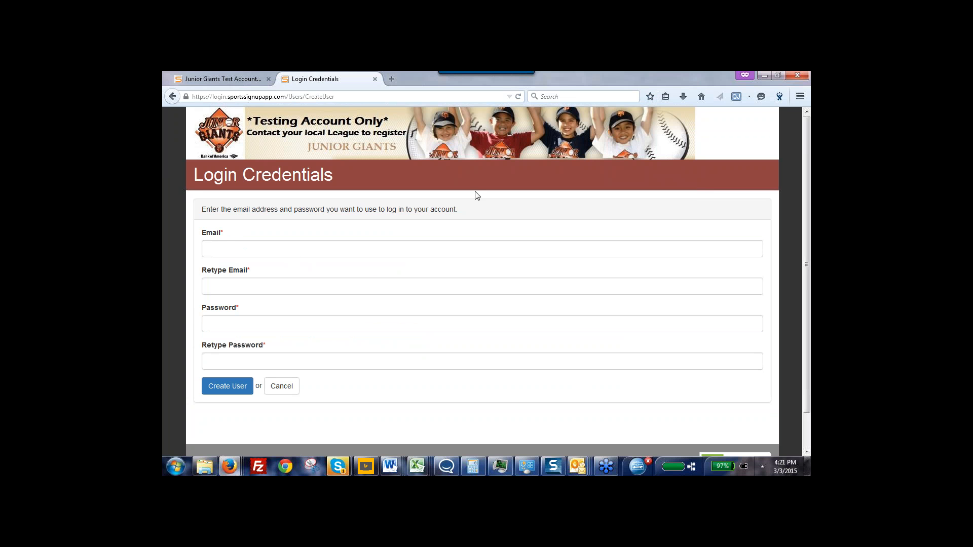
# Return to the Program Detail page in the admin site and open the Test Accounts page
pyautogui.click(763, 75)
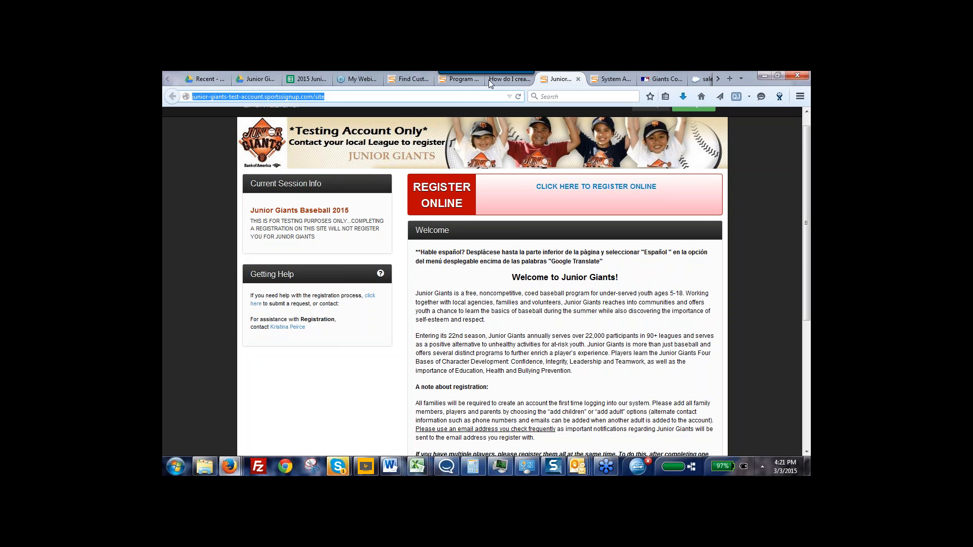
pyautogui.click(452, 81)
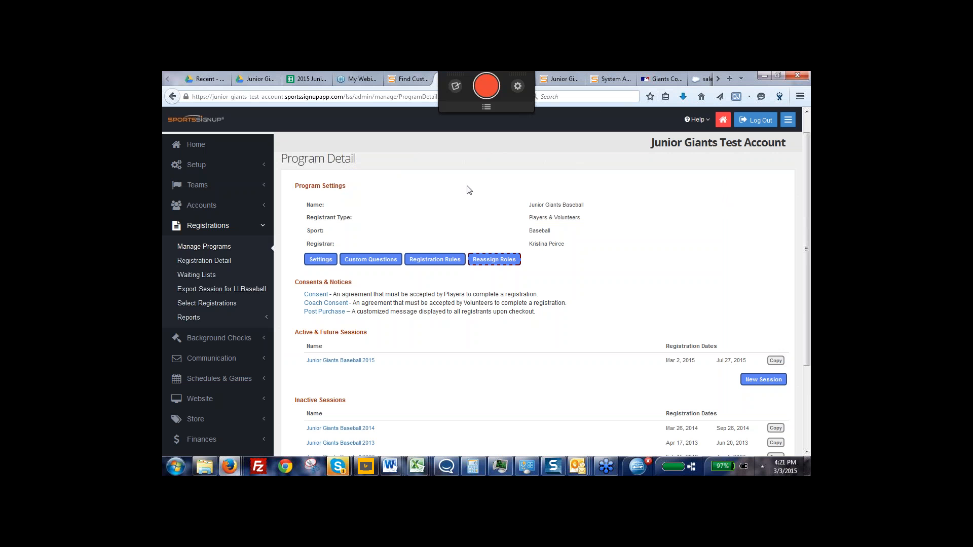
pyautogui.click(197, 205)
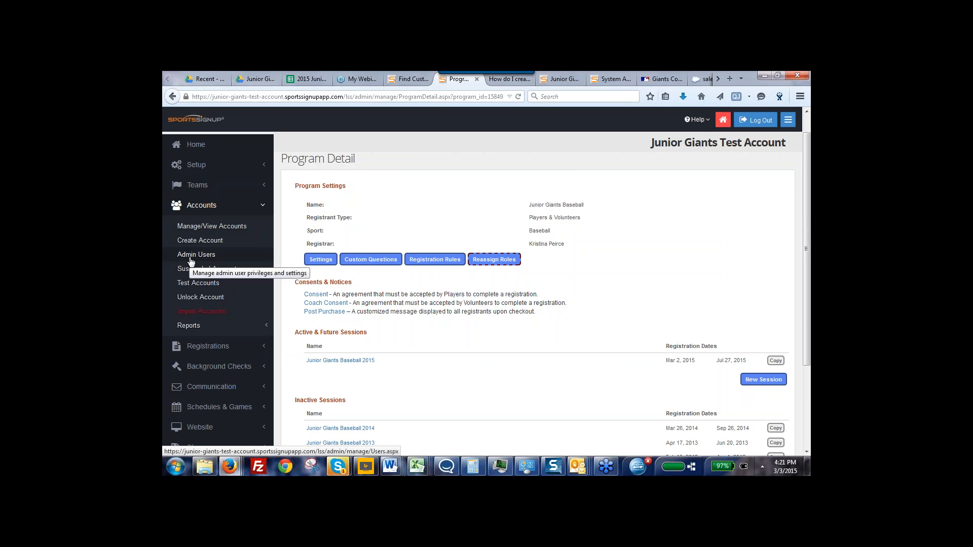
pyautogui.click(188, 285)
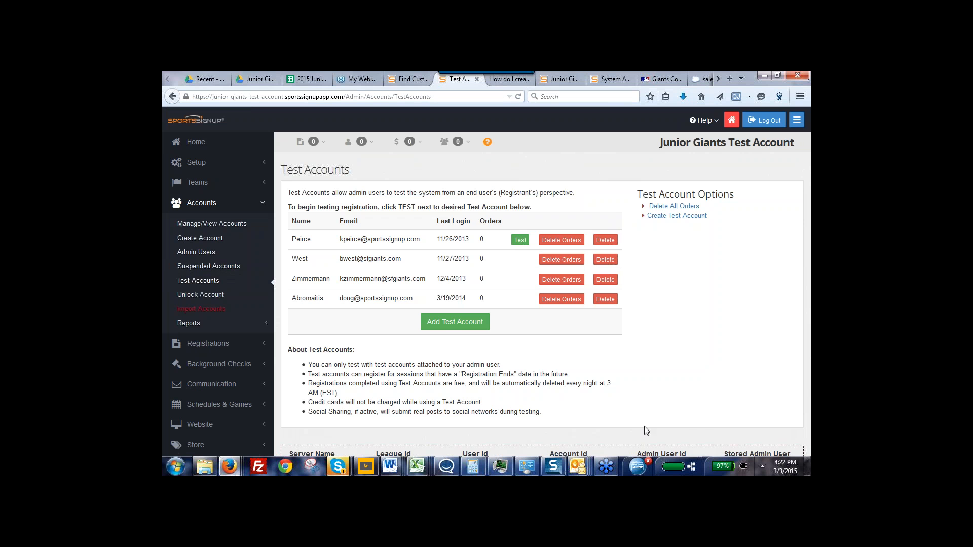
# Start adding a test account and enter the account owner's first and last name
pyautogui.click(449, 324)
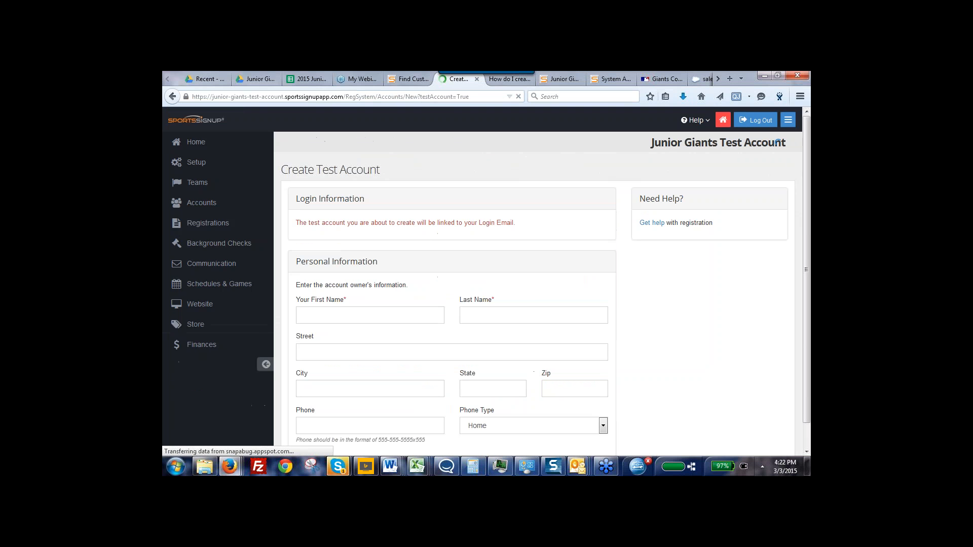
pyautogui.moveTo(807, 294)
pyautogui.mouseDown()
pyautogui.moveTo(810, 338)
pyautogui.moveTo(810, 294)
pyautogui.mouseUp()
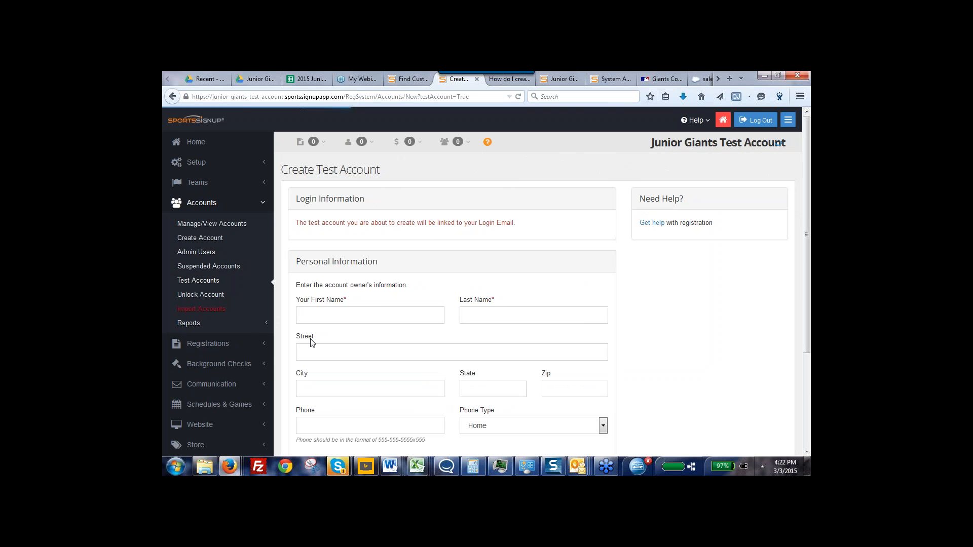
pyautogui.click(311, 316)
pyautogui.press('Down')
pyautogui.press('Down')
pyautogui.press('Down')
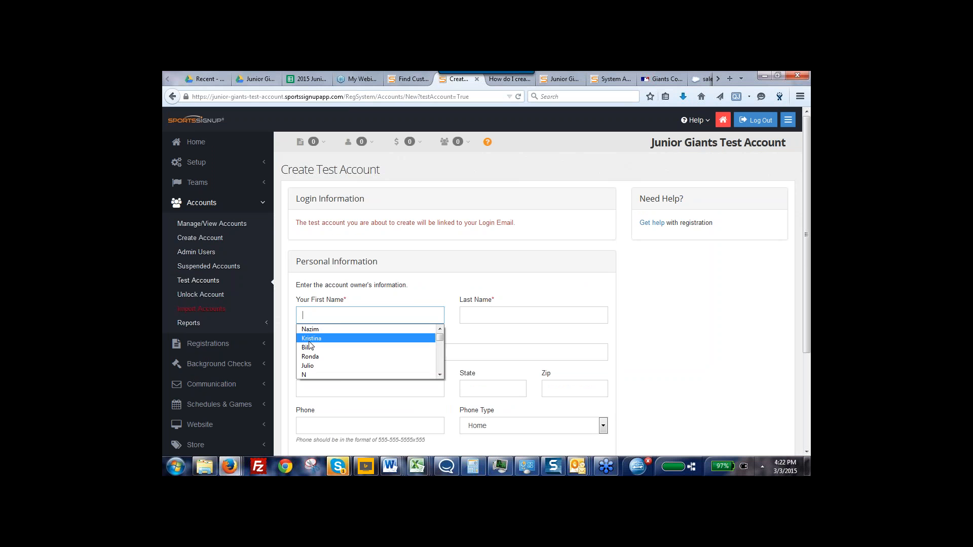
pyautogui.press('Return')
pyautogui.click(495, 316)
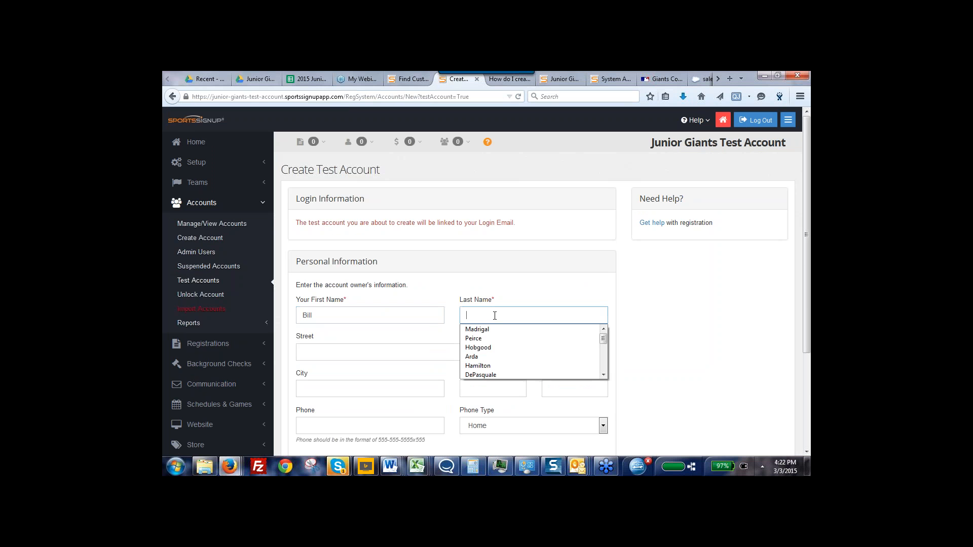
pyautogui.press('Down')
pyautogui.press('Down')
pyautogui.press('Down')
pyautogui.press('Down')
pyautogui.press('Return')
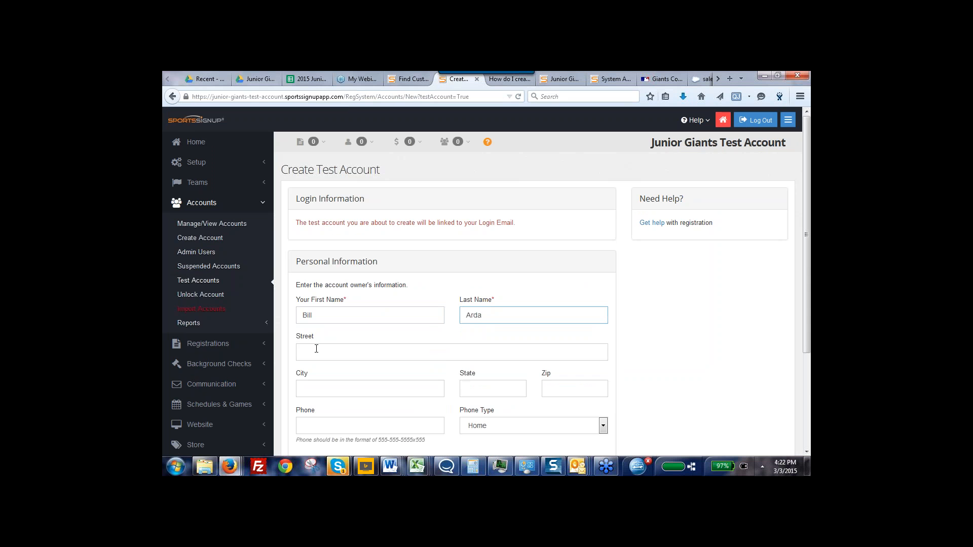
# Fill in the account owner's street, city, state, zip and phone number using previously entered values
pyautogui.click(315, 350)
pyautogui.click(312, 367)
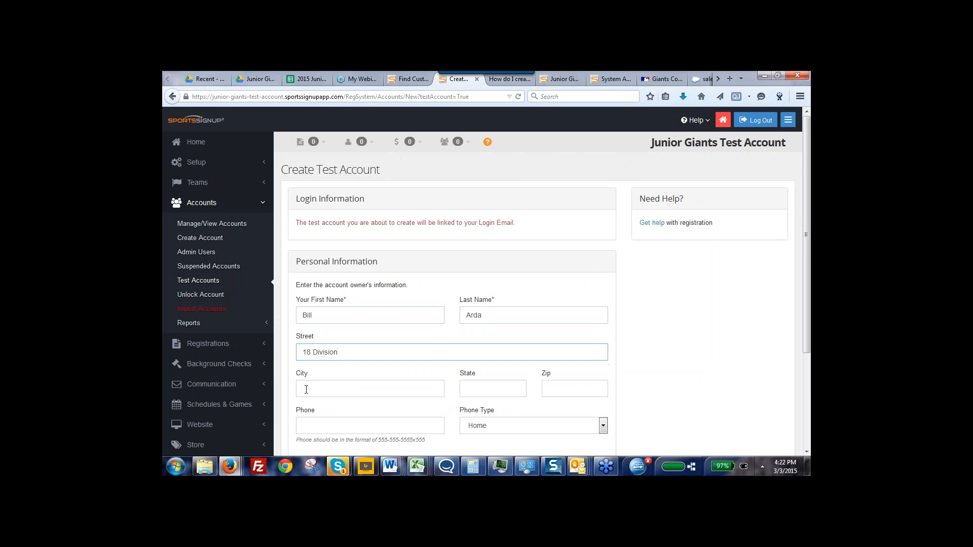
pyautogui.doubleClick(306, 389)
pyautogui.click(306, 402)
pyautogui.doubleClick(468, 388)
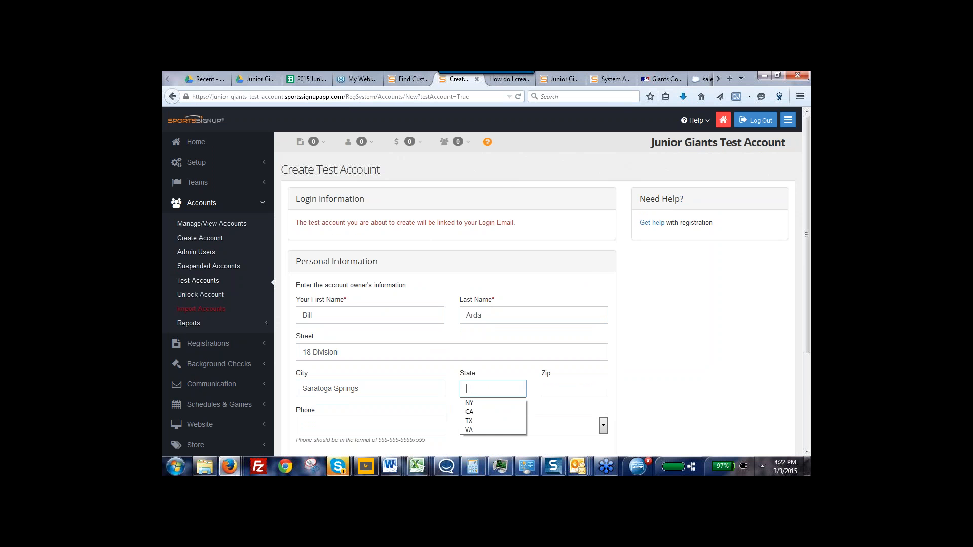
pyautogui.click(469, 402)
pyautogui.click(562, 384)
pyautogui.click(562, 383)
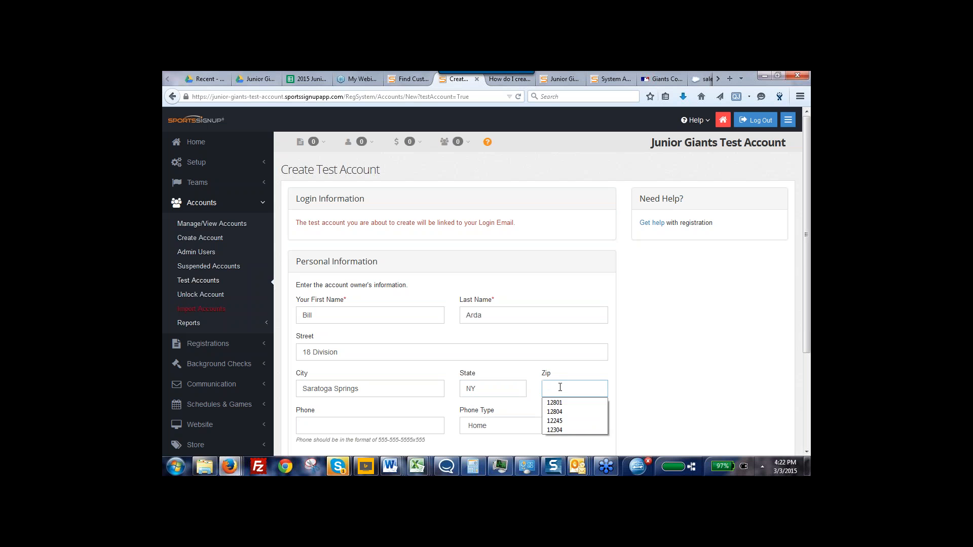
pyautogui.click(558, 400)
pyautogui.doubleClick(323, 430)
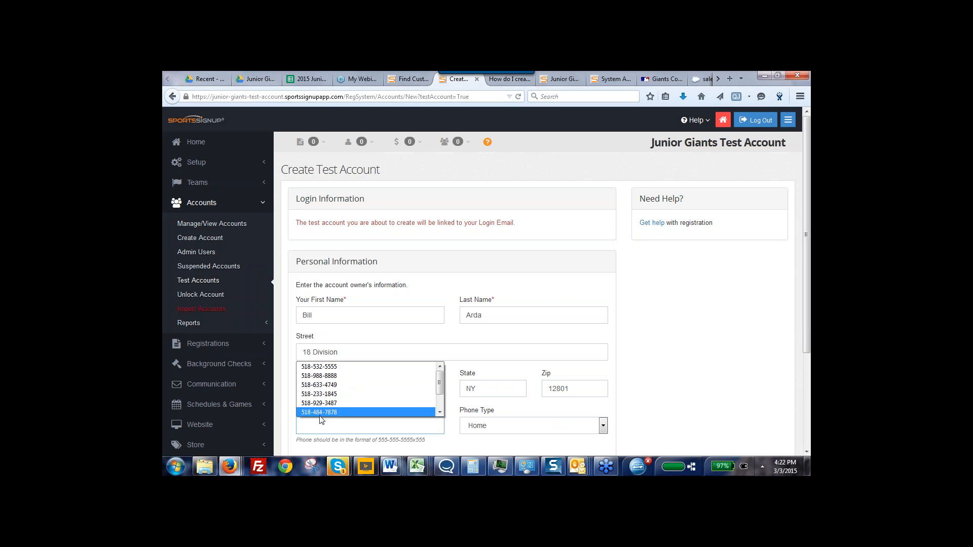
pyautogui.click(320, 391)
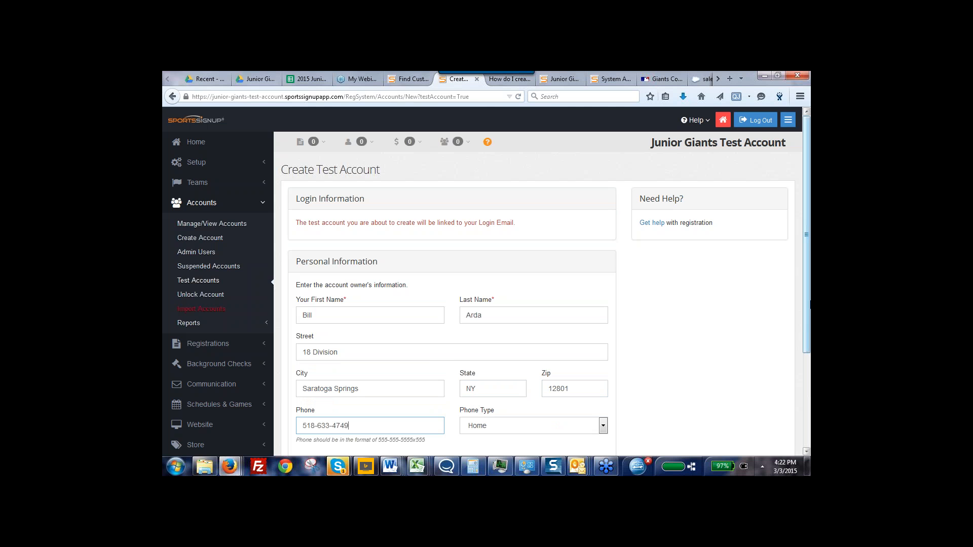
# Review the completed personal information and create the test account
pyautogui.moveTo(806, 286); pyautogui.dragTo(809, 326)
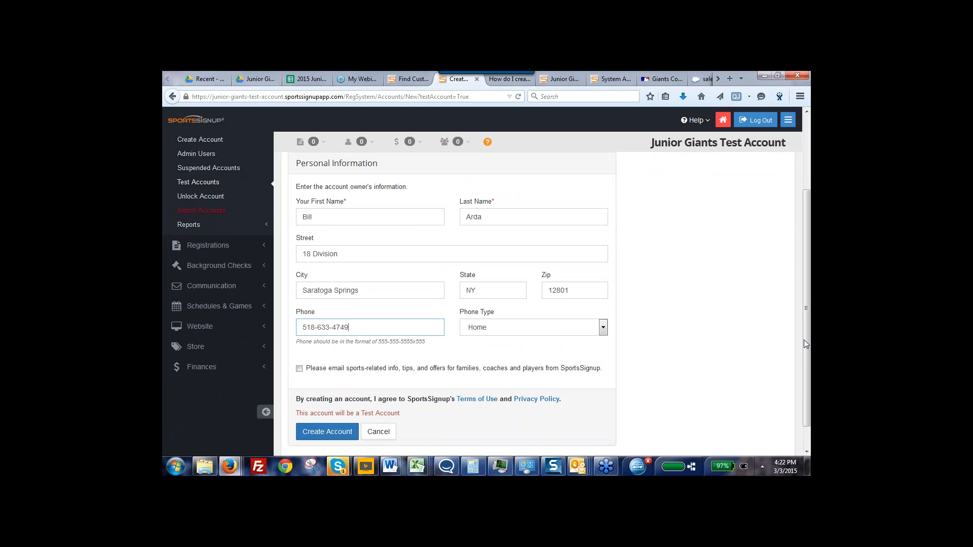
pyautogui.moveTo(805, 348); pyautogui.dragTo(806, 302)
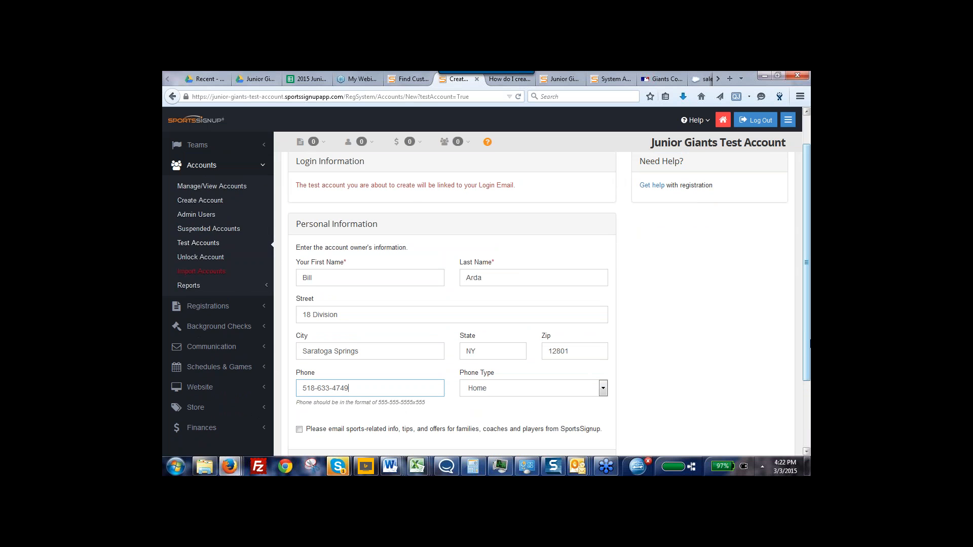
pyautogui.scroll(-2, 807, 328)
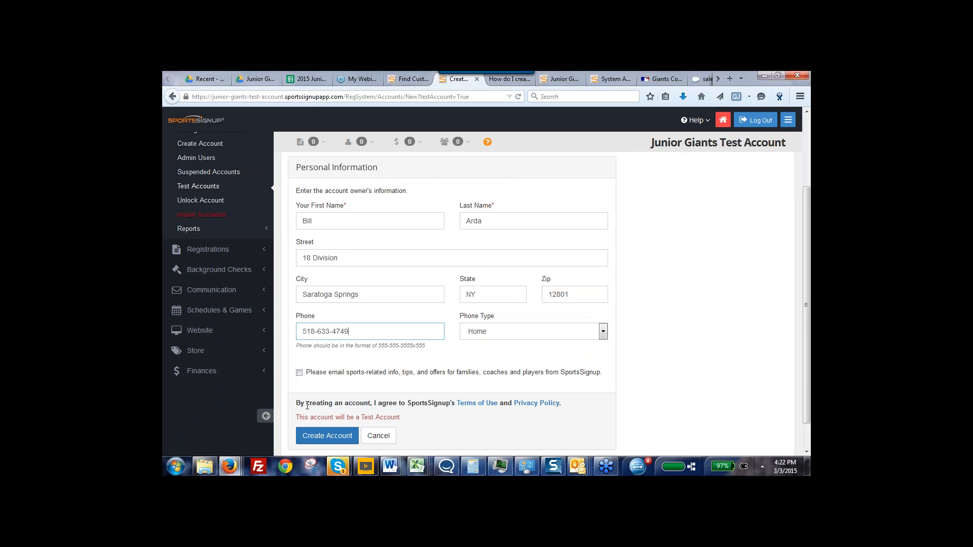
pyautogui.click(318, 437)
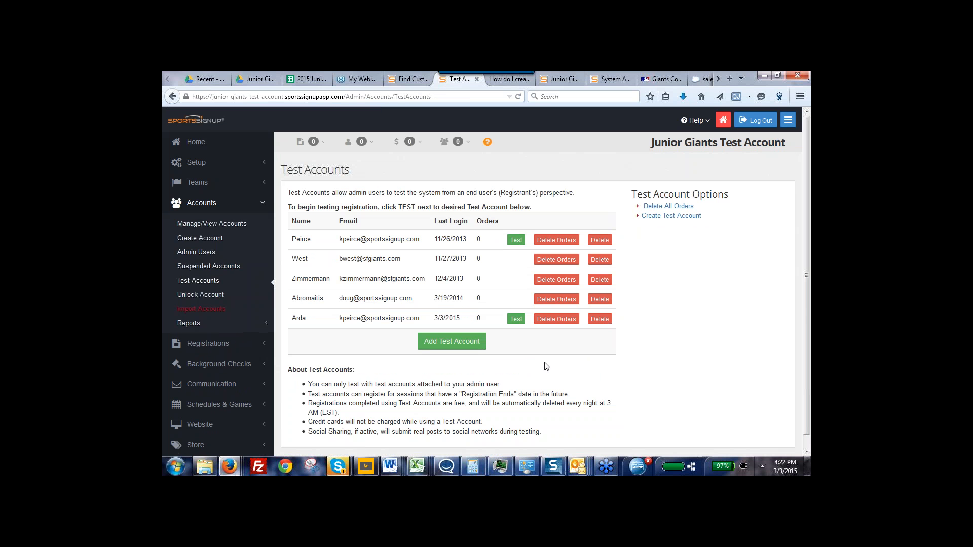
# Start testing with the newly created test account and begin a Play/Participate registration for a New Child
pyautogui.click(514, 323)
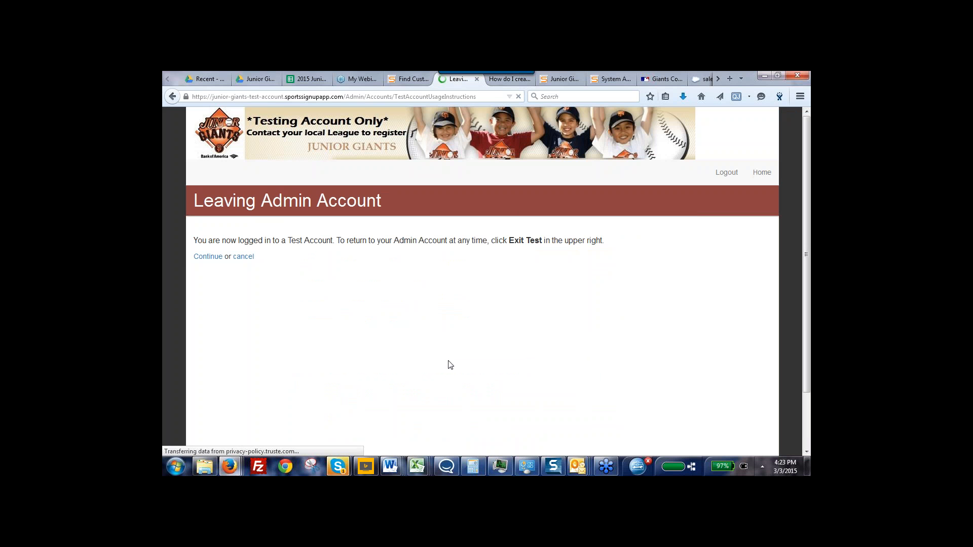
pyautogui.click(205, 257)
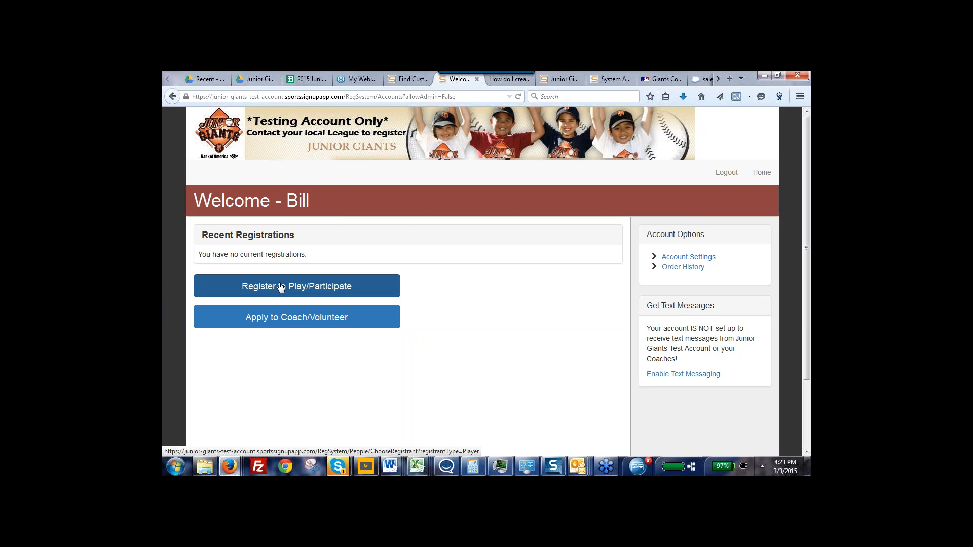
pyautogui.click(281, 287)
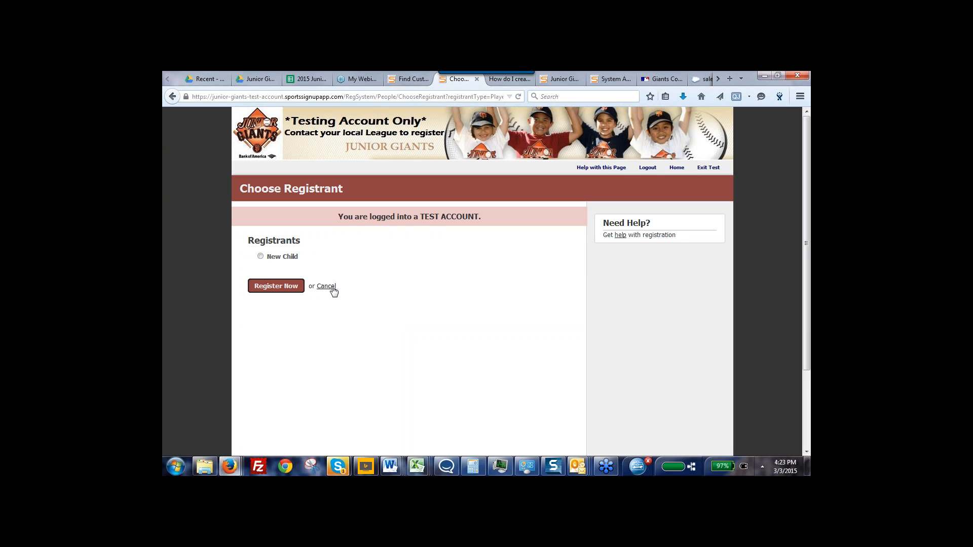
pyautogui.click(264, 288)
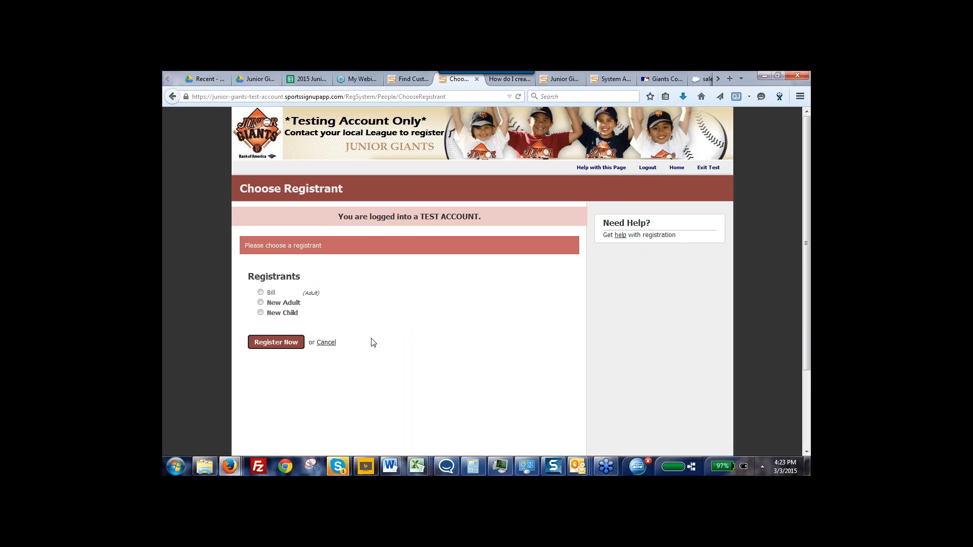
pyautogui.click(261, 313)
pyautogui.click(272, 346)
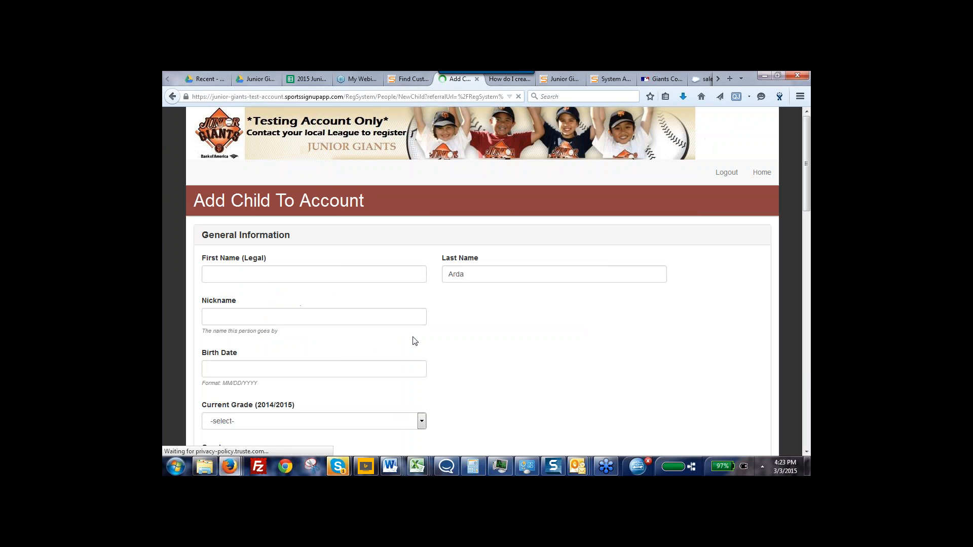
# Enter the child's legal first name and birth date in the general information
pyautogui.click(268, 272)
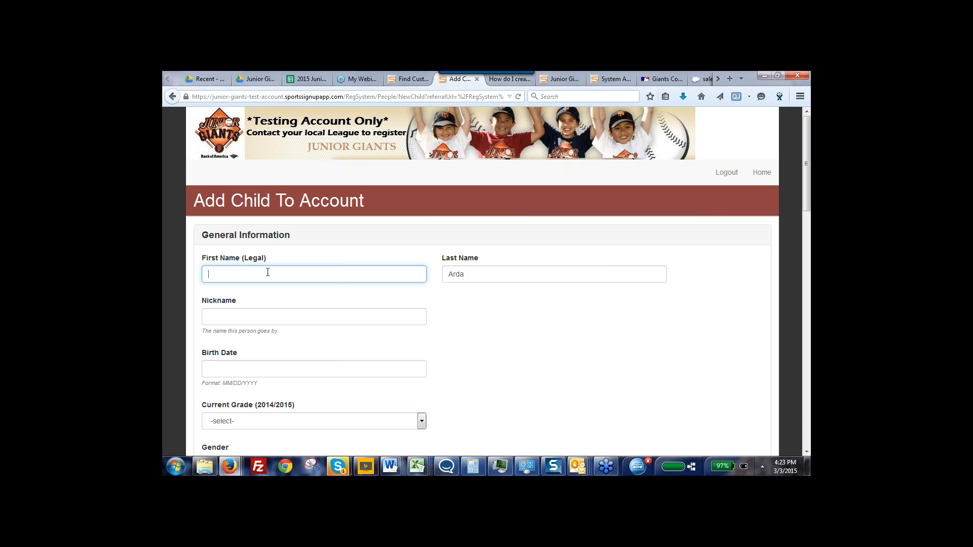
pyautogui.write('Mark')
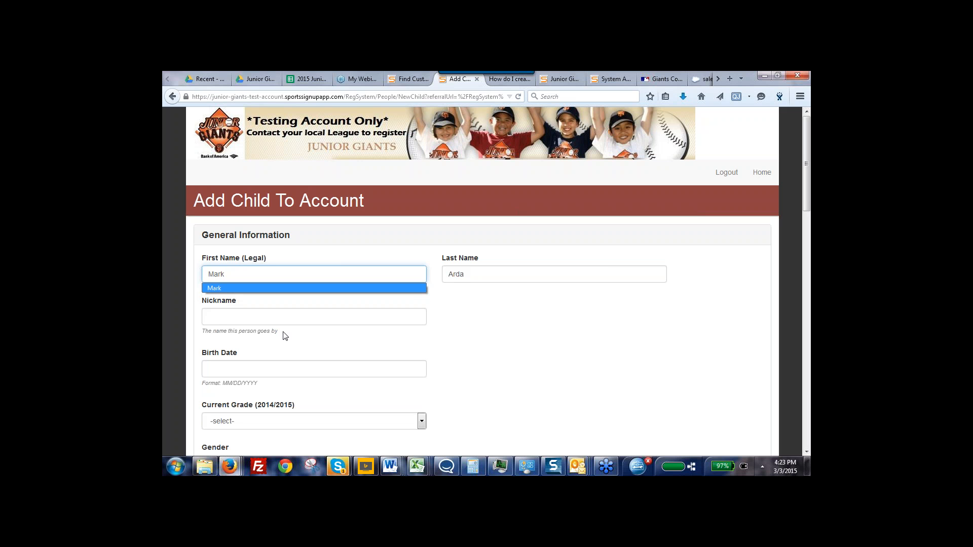
pyautogui.click(440, 296)
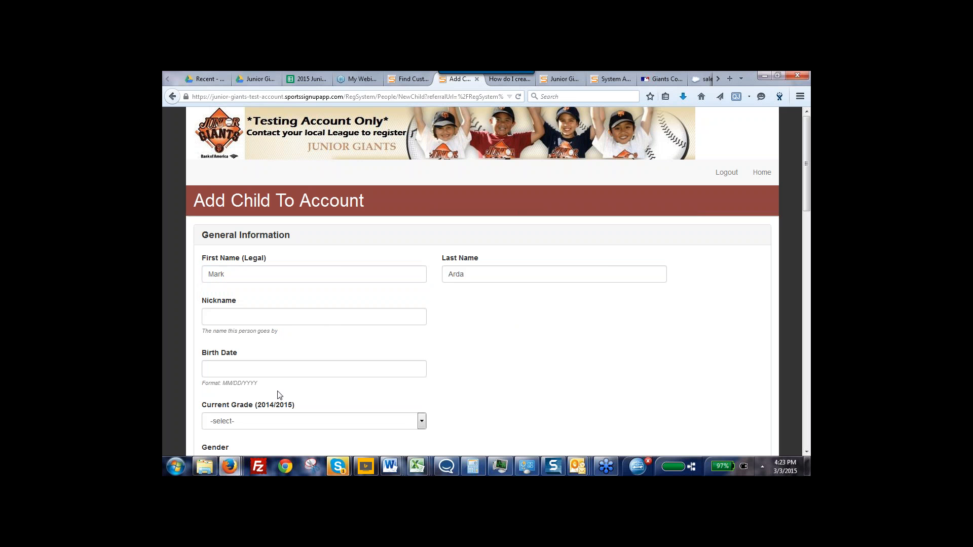
pyautogui.click(254, 370)
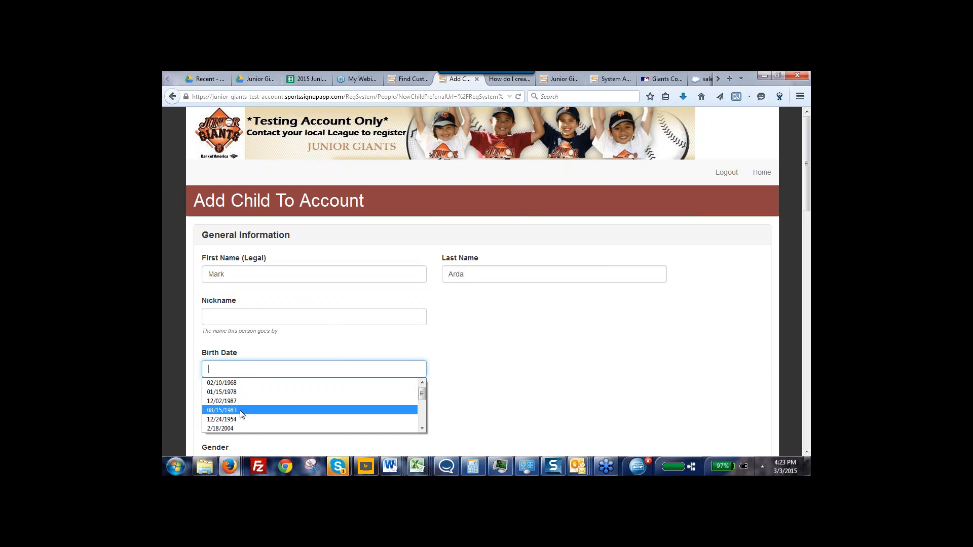
pyautogui.click(232, 427)
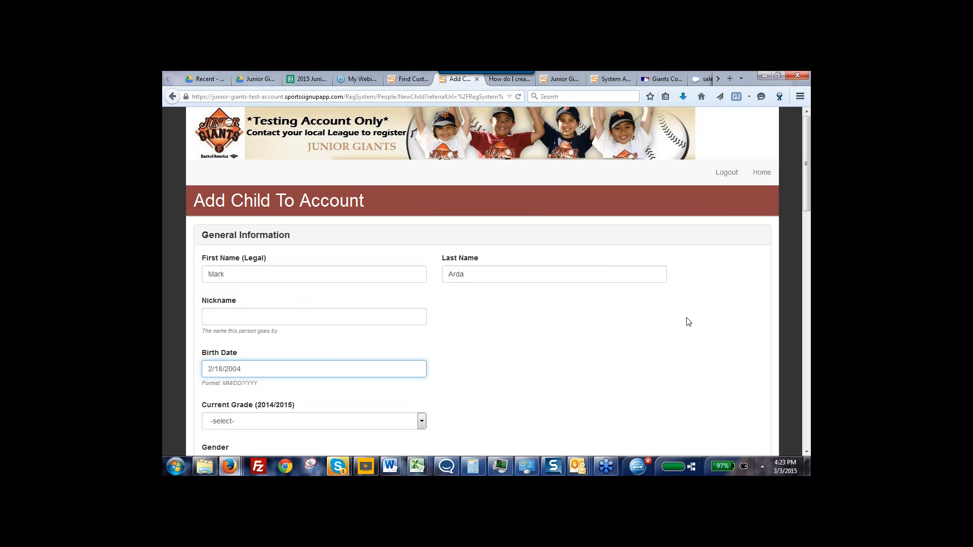
# Set the child's current grade to 7 and gender to Male
pyautogui.scroll(-5, 619, 382)
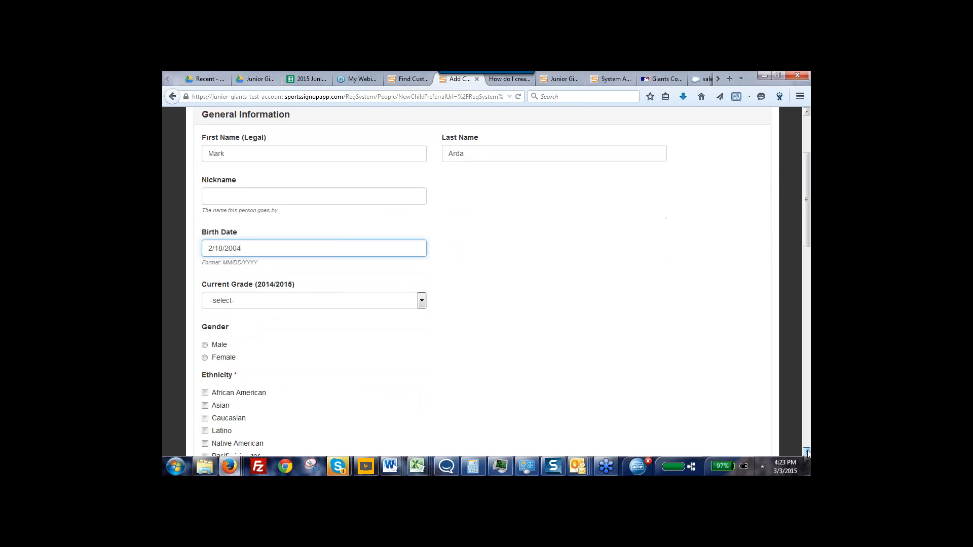
pyautogui.click(236, 278)
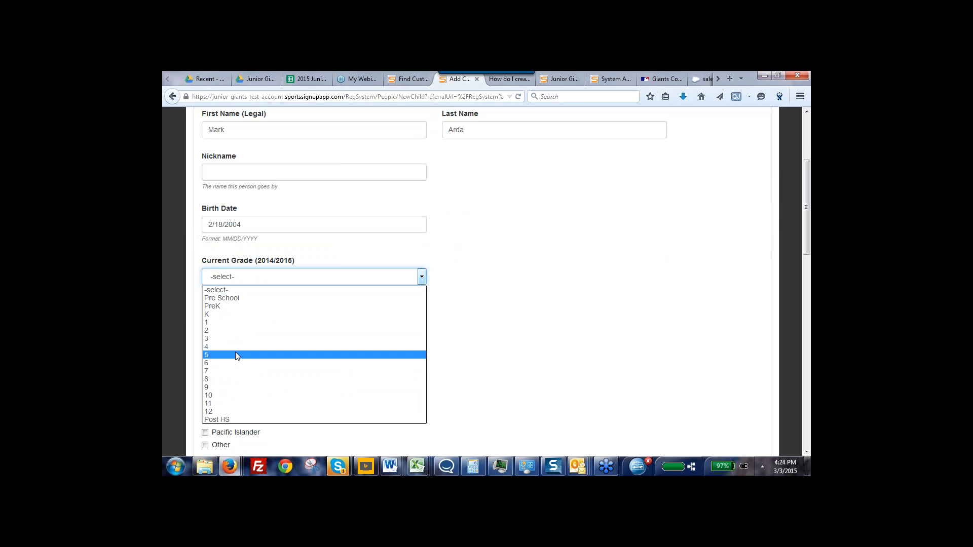
pyautogui.click(233, 370)
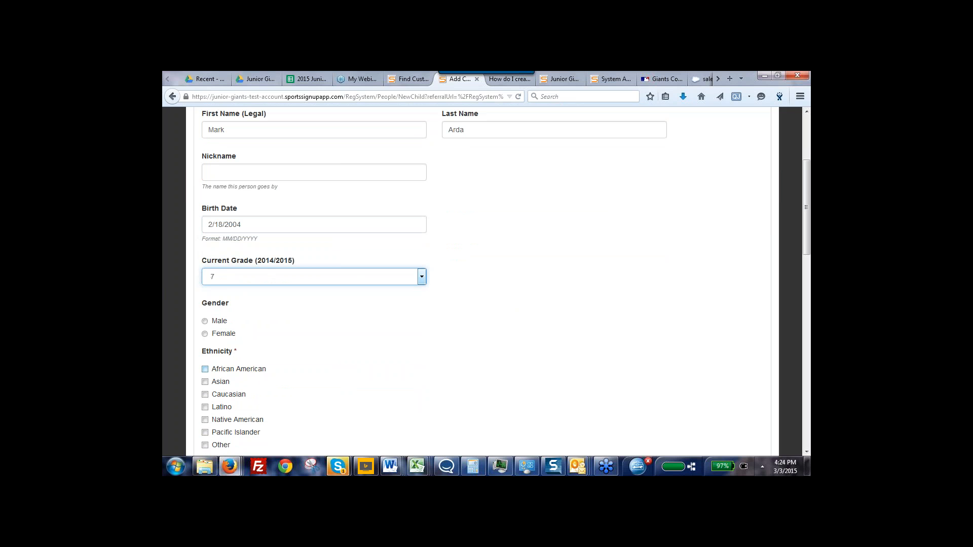
pyautogui.click(206, 323)
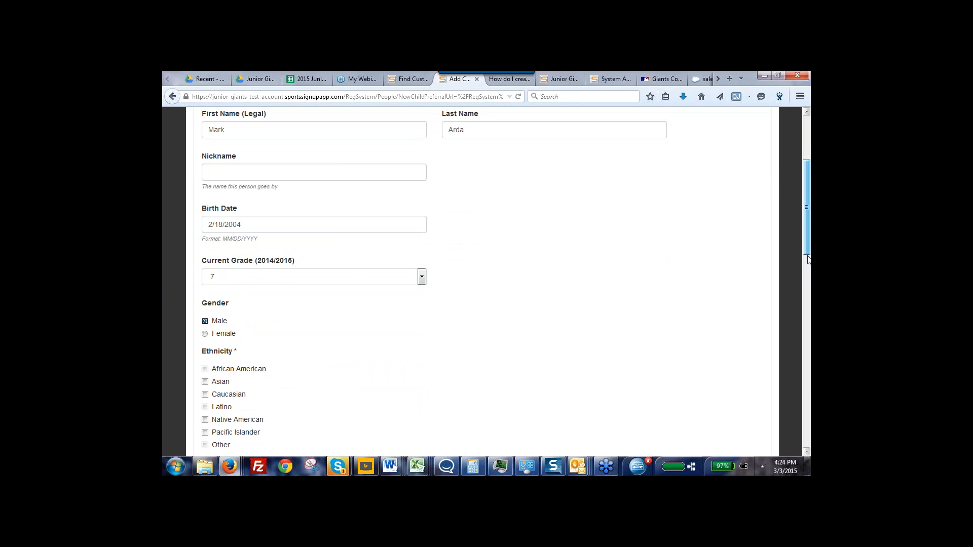
# Set the child's ethnicity to Caucasian and the primary language to English
pyautogui.scroll(-3, 809, 303)
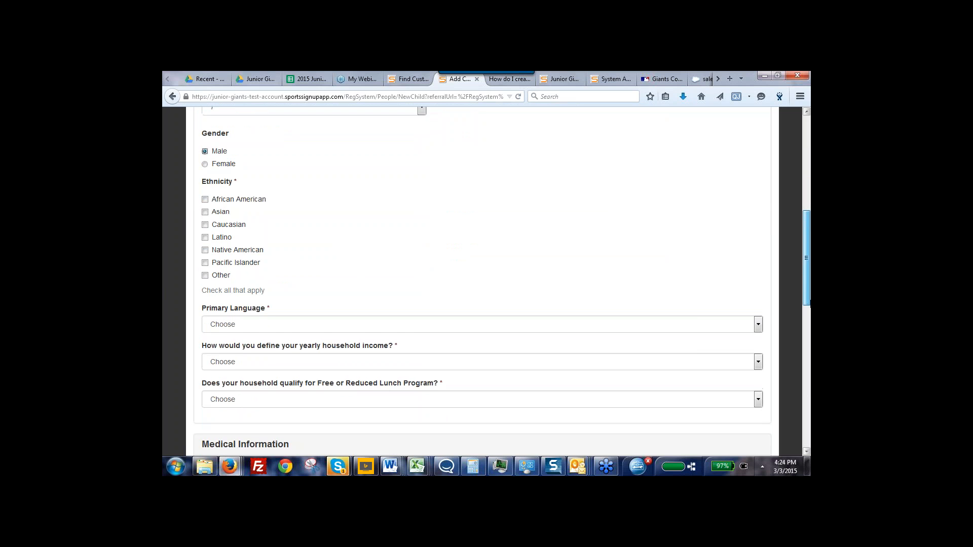
pyautogui.moveTo(810, 303); pyautogui.dragTo(809, 317)
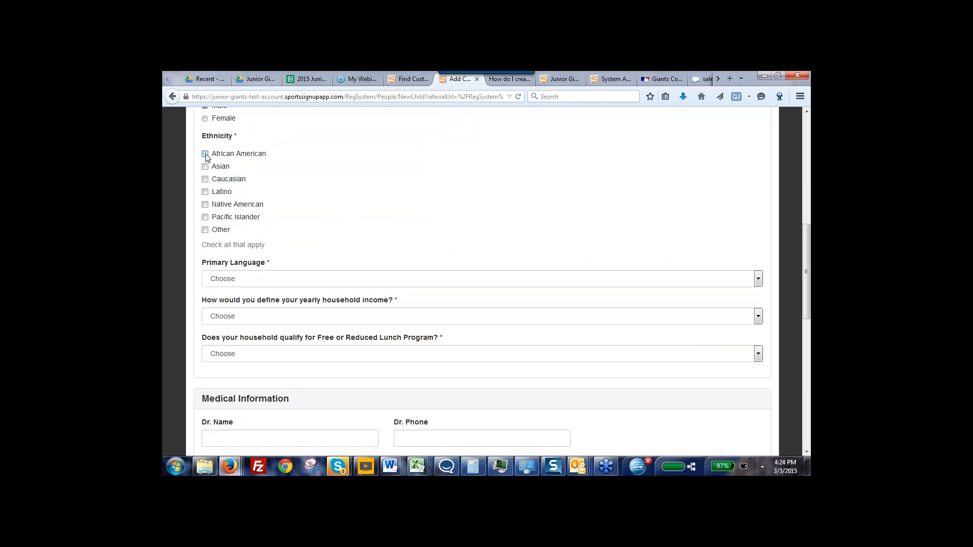
pyautogui.click(205, 180)
pyautogui.click(247, 278)
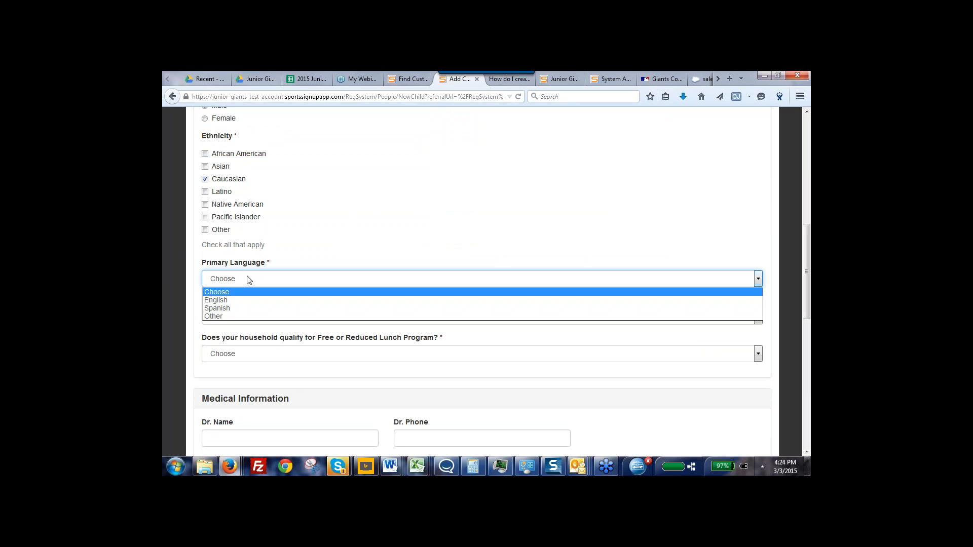
pyautogui.click(237, 296)
# Set the yearly household income to $25K - $49.9K and answer Yes to qualifying for the Free or Reduced Lunch Program
pyautogui.click(221, 319)
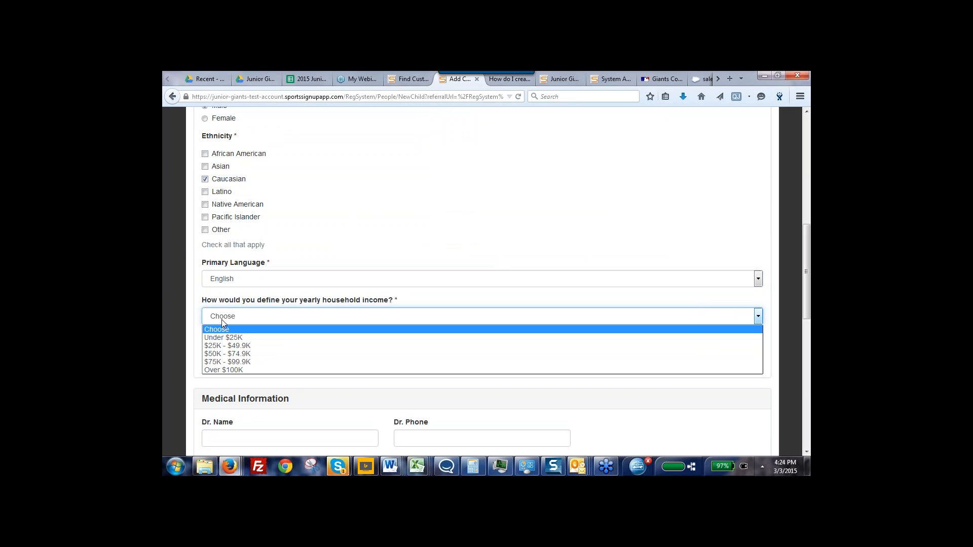
pyautogui.click(222, 347)
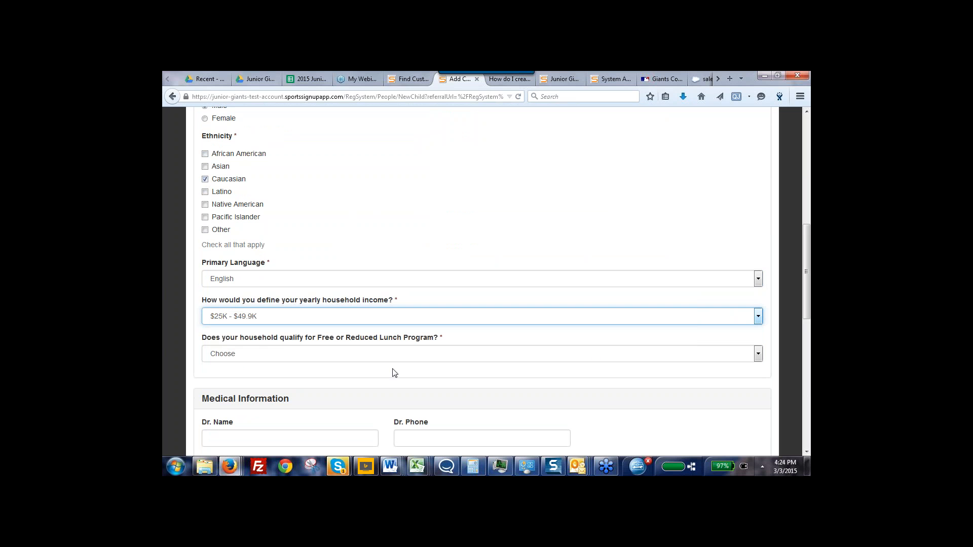
pyautogui.scroll(-5, 809, 297)
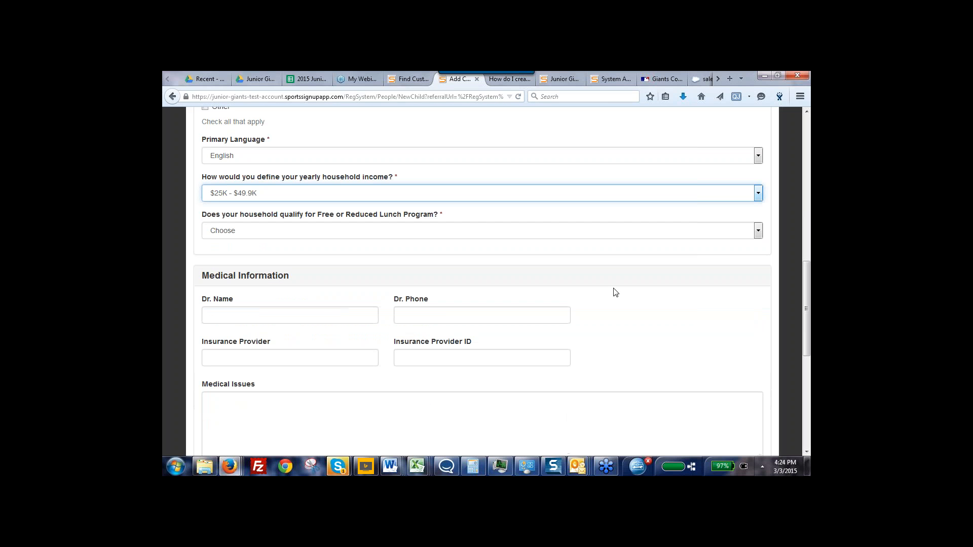
pyautogui.click(218, 231)
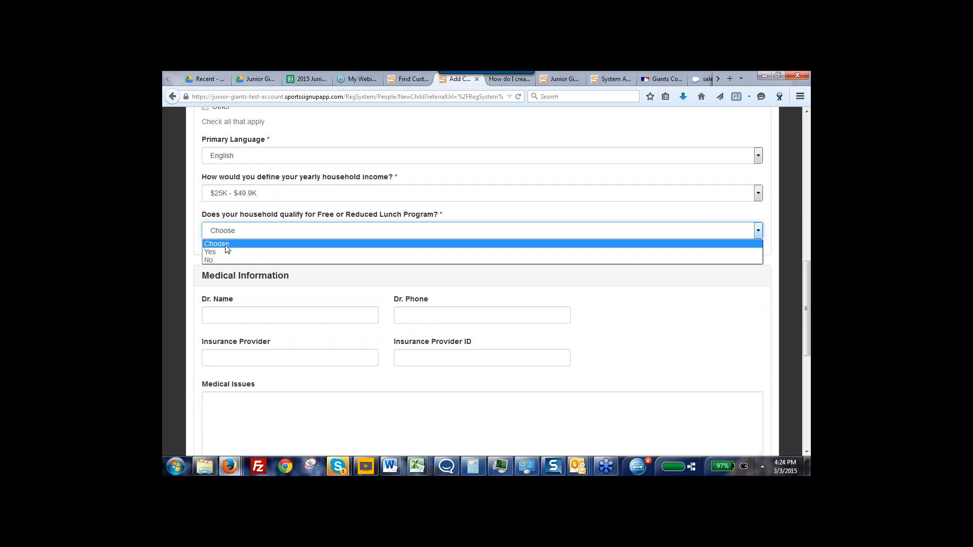
pyautogui.click(222, 252)
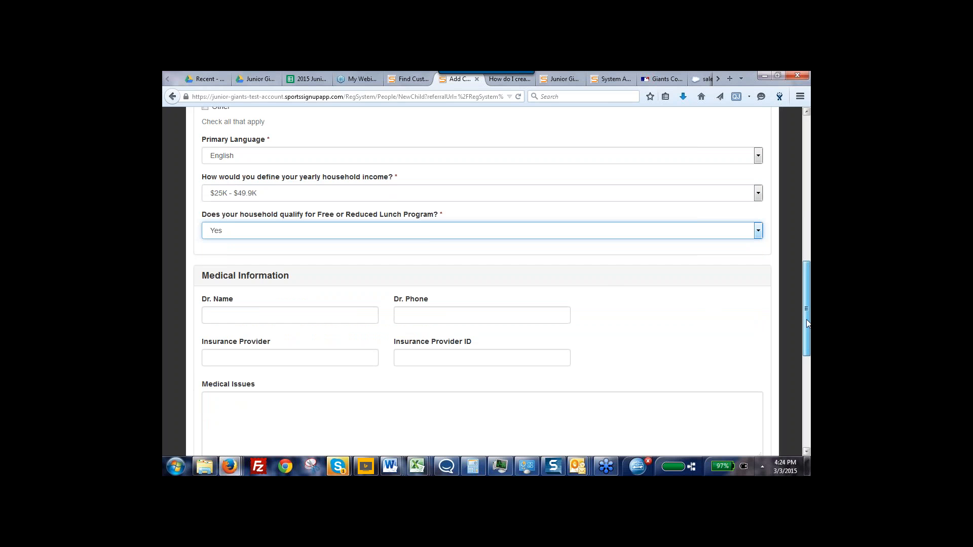
# Leave the medical information blank and save the new child
pyautogui.scroll(-2, 807, 319)
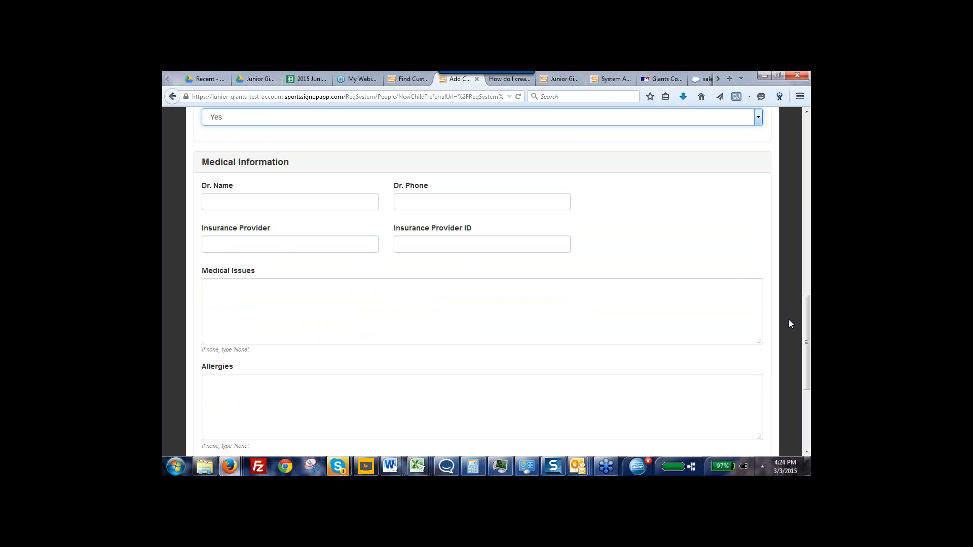
pyautogui.scroll(-2, 809, 317)
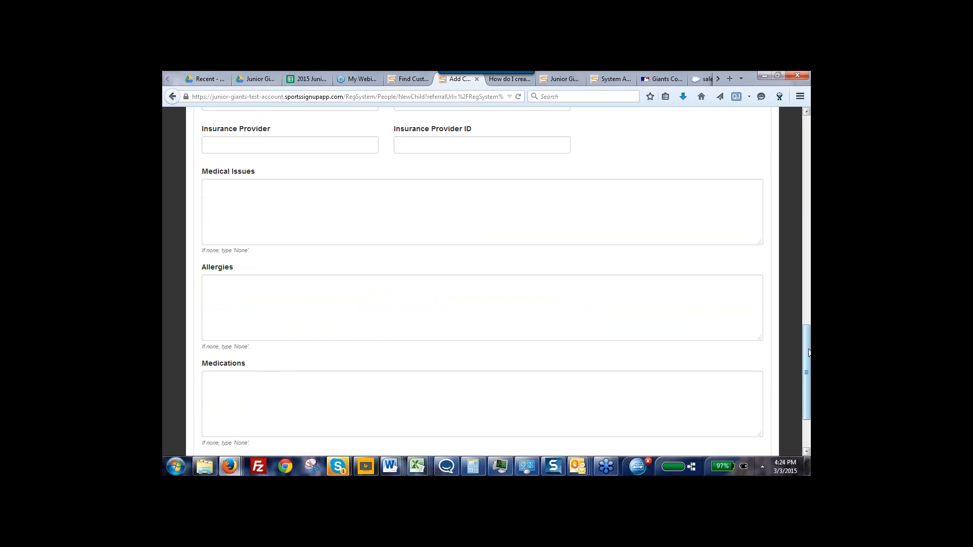
pyautogui.scroll(-2, 809, 353)
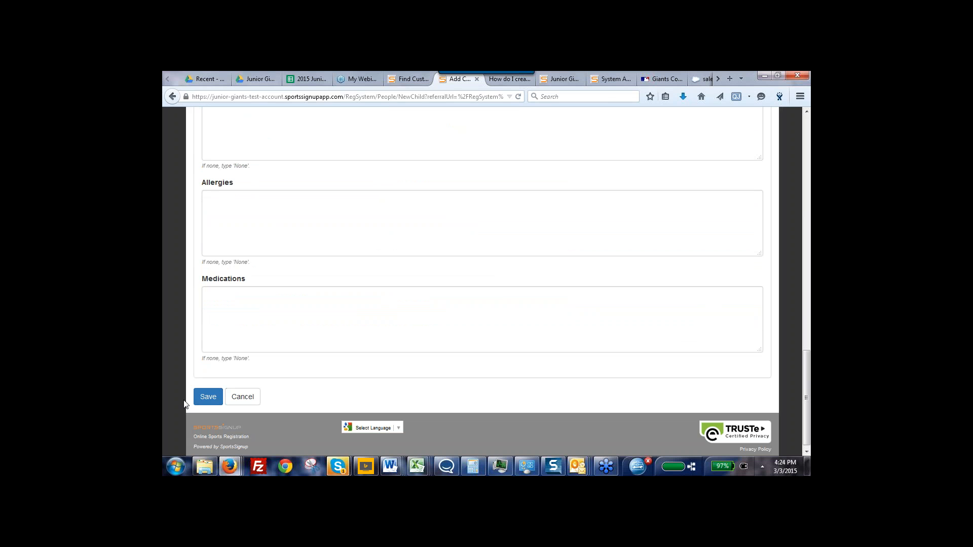
pyautogui.click(208, 398)
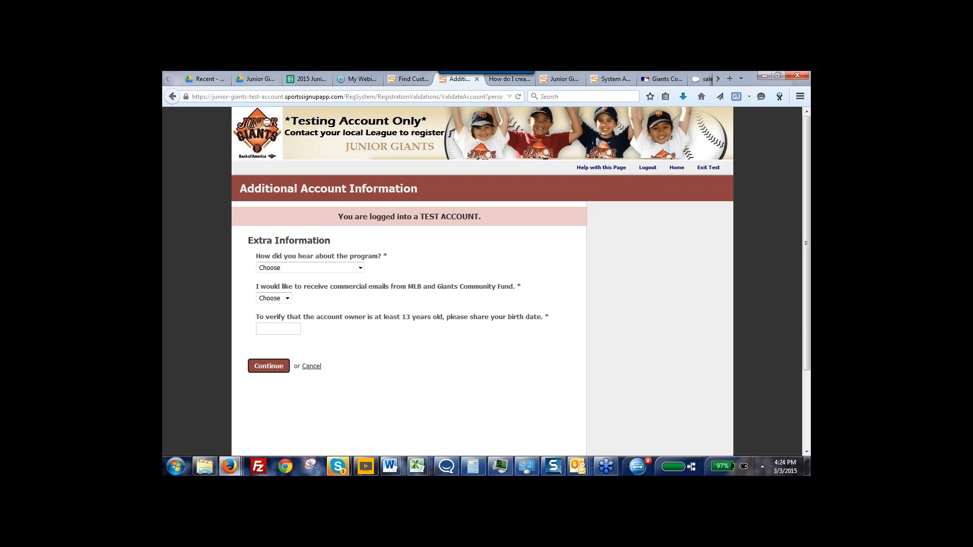
# Choose School as how the program was heard about and Yes for receiving commercial emails from MLB and Giants Community Fund
pyautogui.click(360, 269)
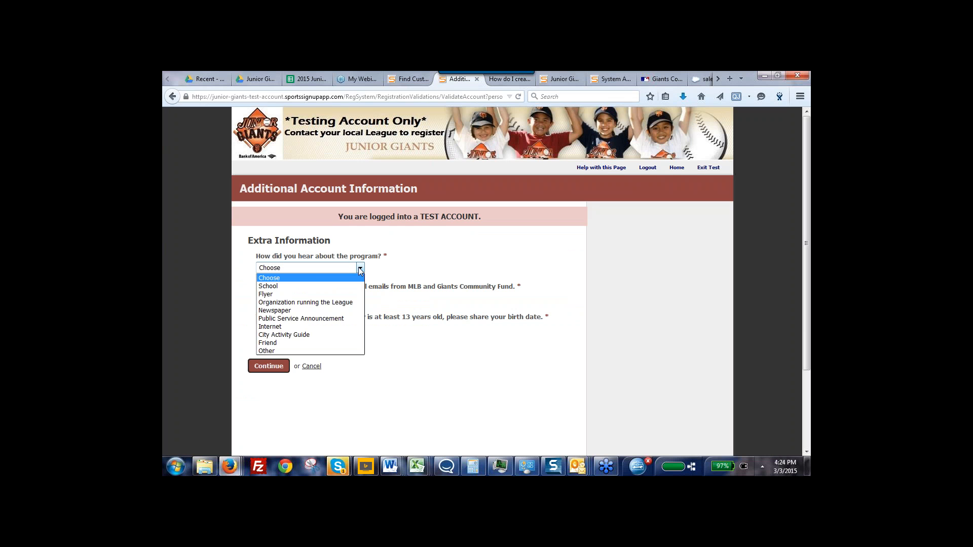
pyautogui.click(299, 287)
pyautogui.click(288, 299)
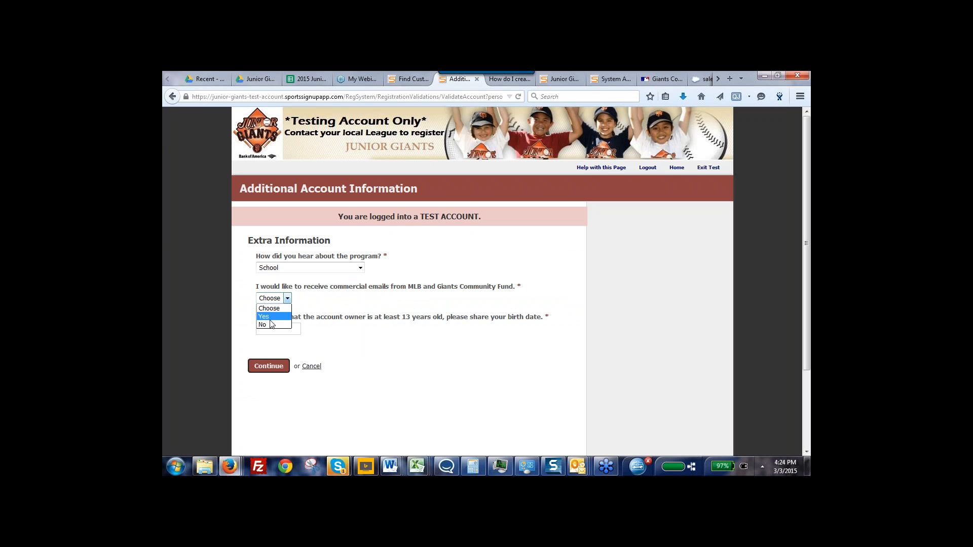
pyautogui.click(271, 317)
# Submit the account owner's birth date for age verification and register the child as a player in the 11-13 Year Olds division
pyautogui.click(282, 330)
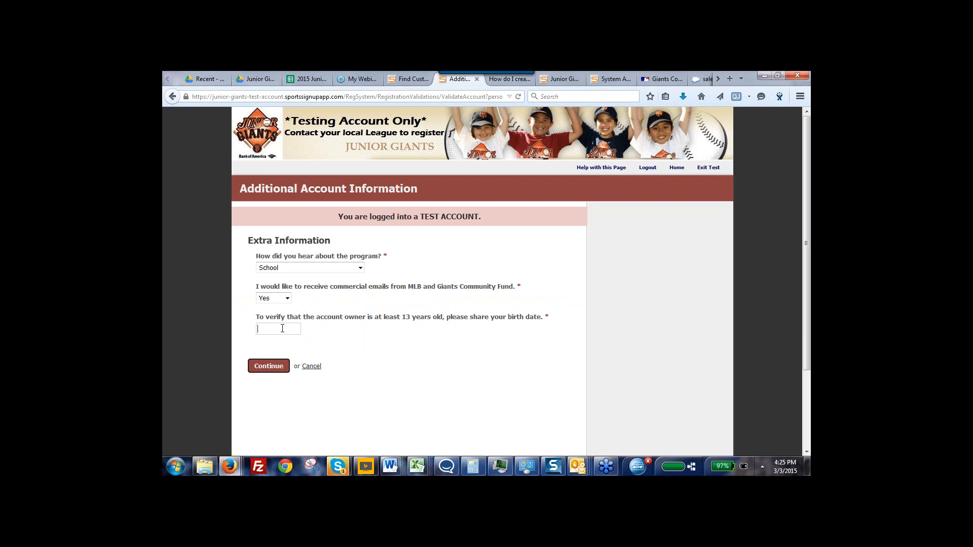
pyautogui.click(267, 368)
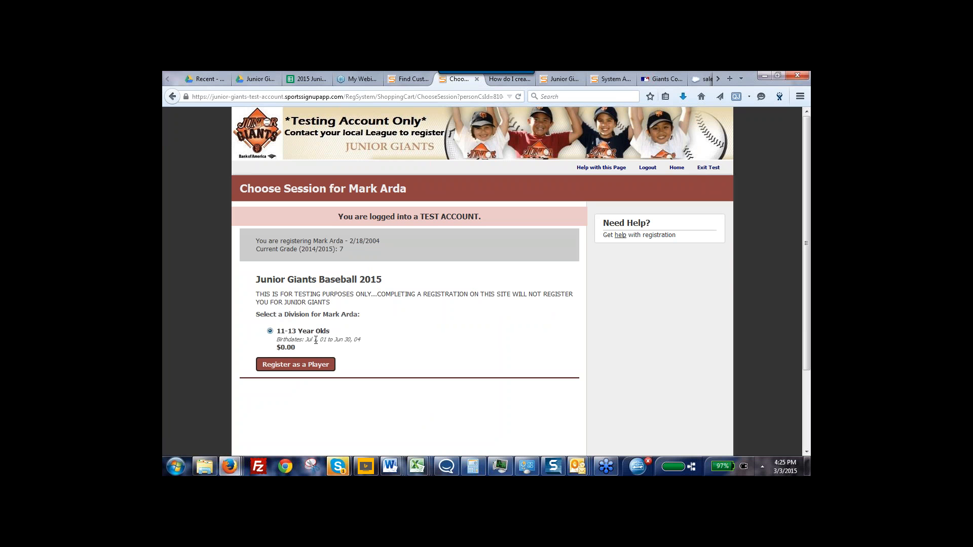
pyautogui.click(283, 366)
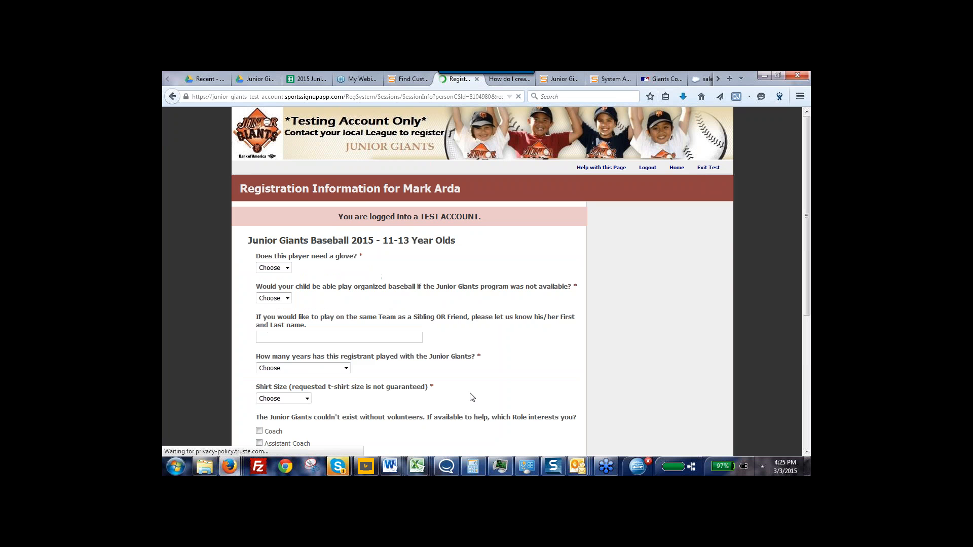
# Answer Yes to the player needing a glove and No to being able to play organized baseball without Junior Giants
pyautogui.moveTo(807, 309); pyautogui.dragTo(809, 349)
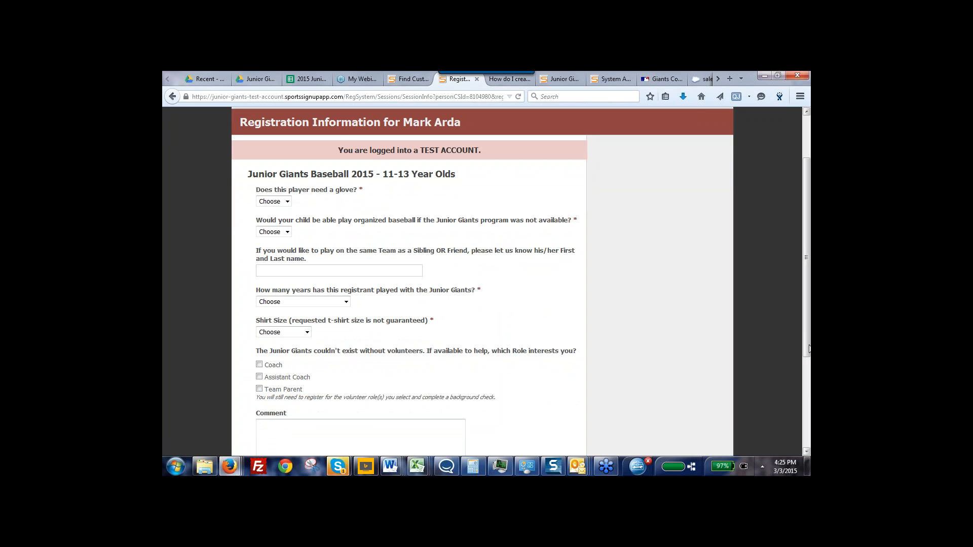
pyautogui.moveTo(457, 323); pyautogui.dragTo(362, 251)
pyautogui.click(303, 204)
pyautogui.click(288, 201)
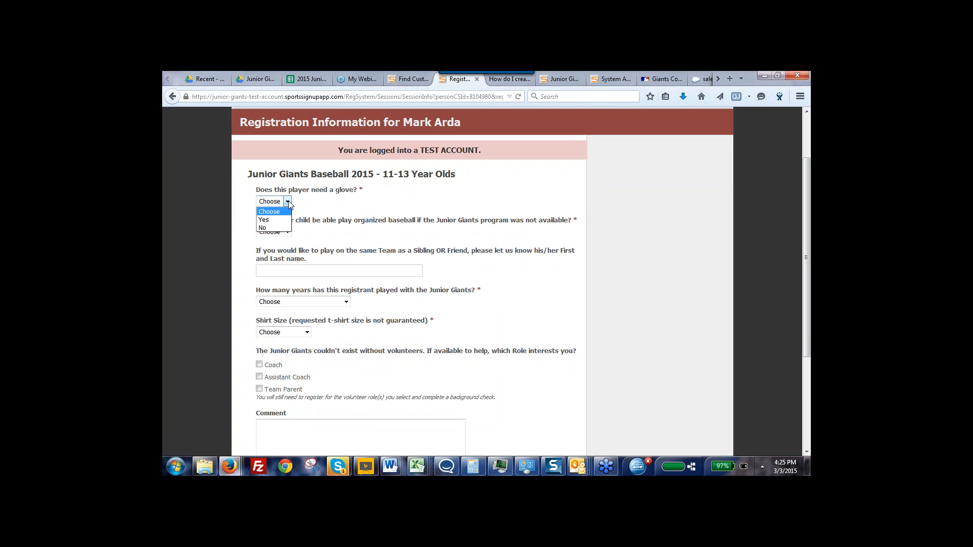
pyautogui.click(266, 222)
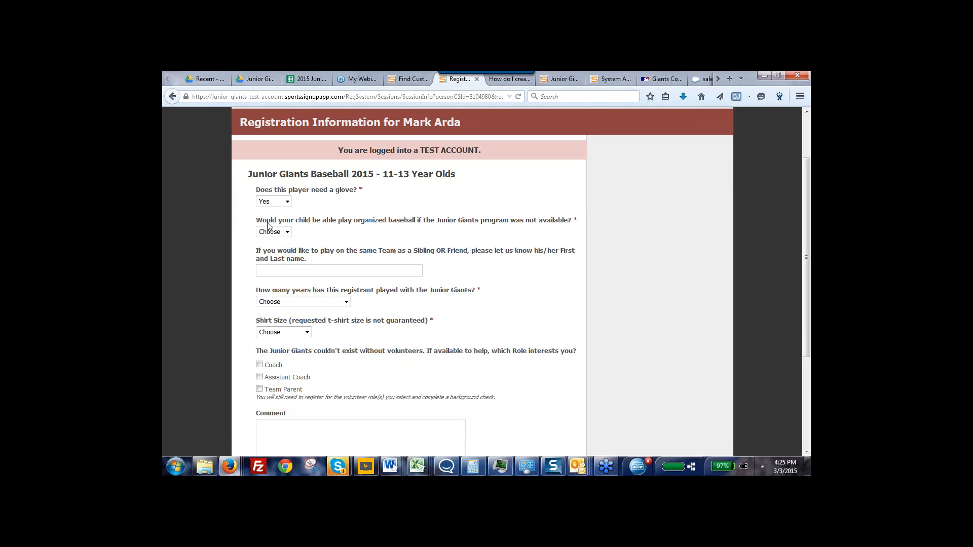
pyautogui.click(287, 232)
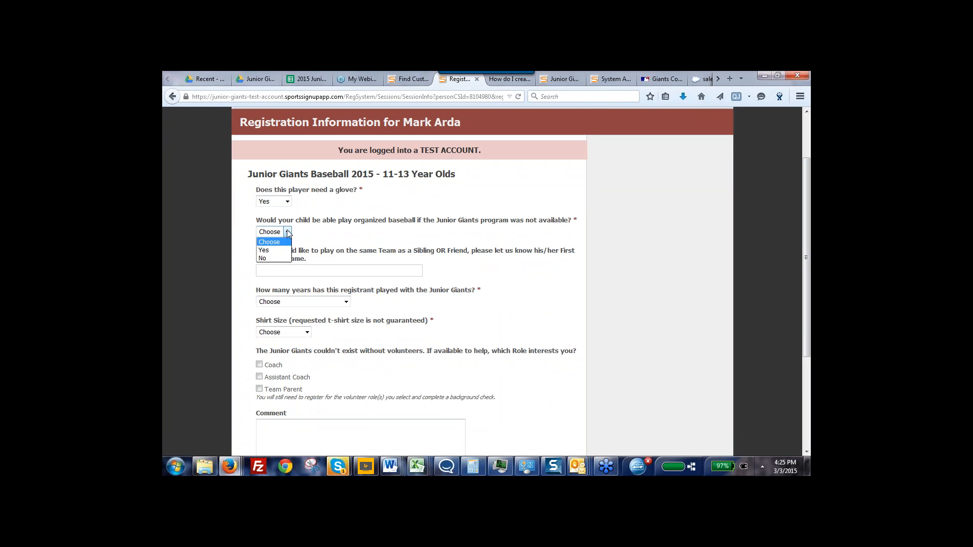
pyautogui.click(266, 259)
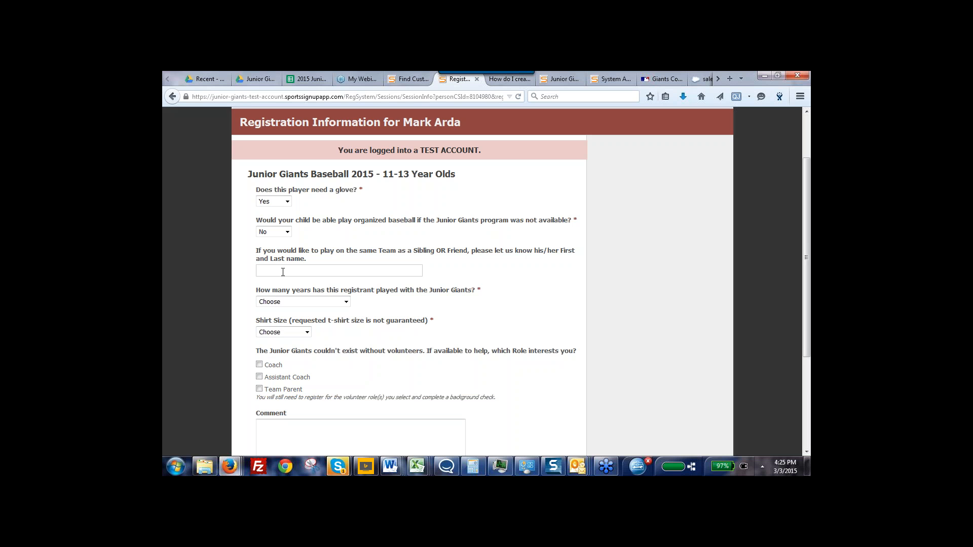
# Fill in the requested teammate's full name, "0 - I'm new to Junior Giants" for years played, and Youth Small as shirt size
pyautogui.click(302, 303)
pyautogui.click(282, 326)
pyautogui.click(307, 333)
pyautogui.click(283, 353)
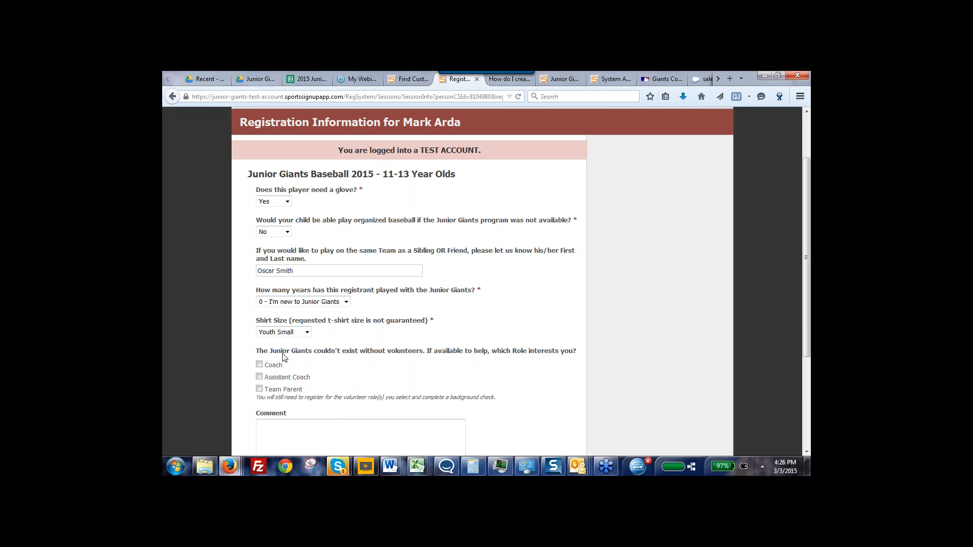
# Select Team Parent as the volunteer role of interest and submit the player's registration information
pyautogui.moveTo(806, 319); pyautogui.dragTo(807, 349)
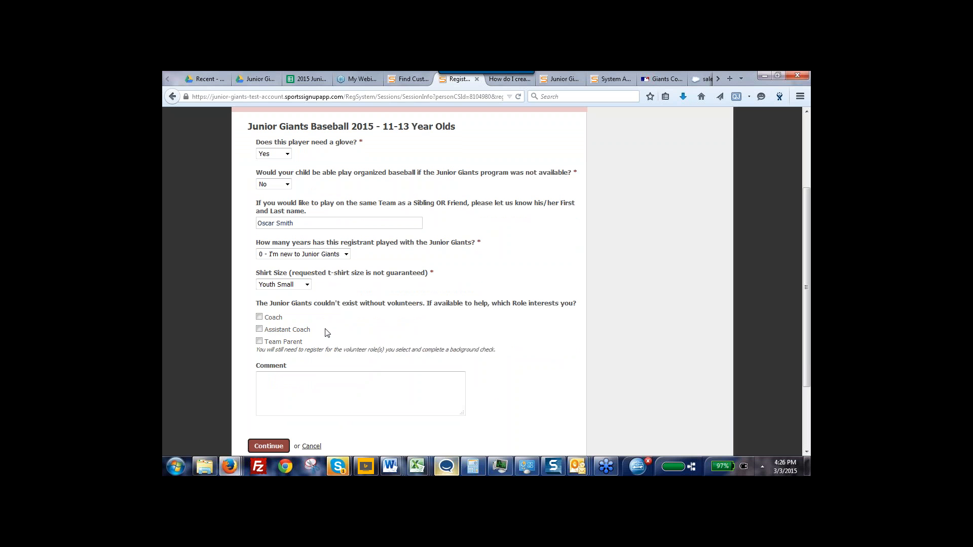
pyautogui.click(260, 342)
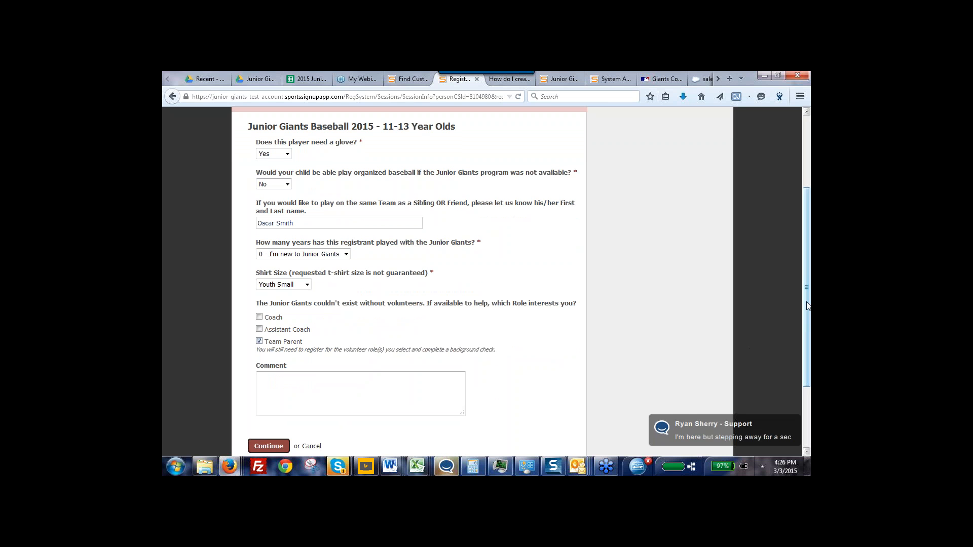
pyautogui.scroll(-1, 807, 304)
pyautogui.click(268, 409)
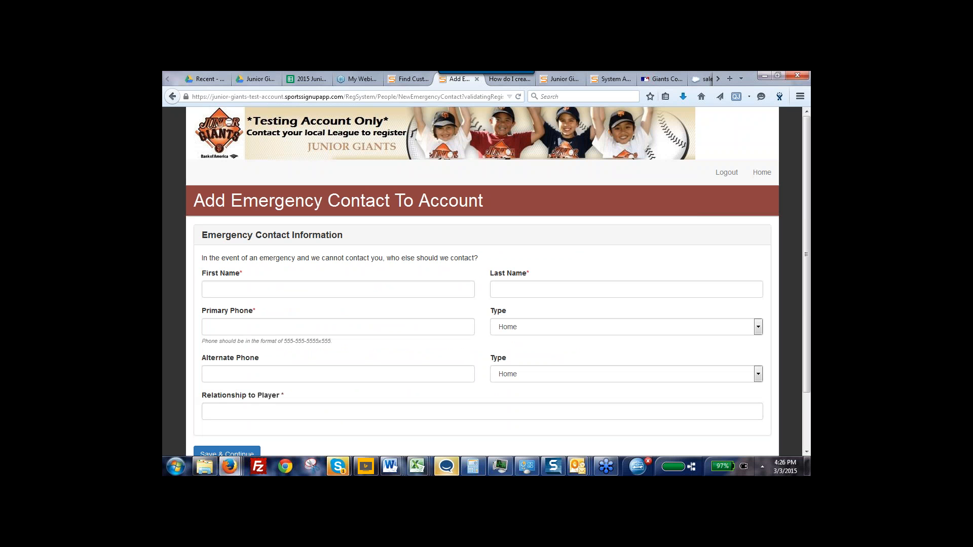
# Enter the emergency contact's first and last name
pyautogui.click(243, 292)
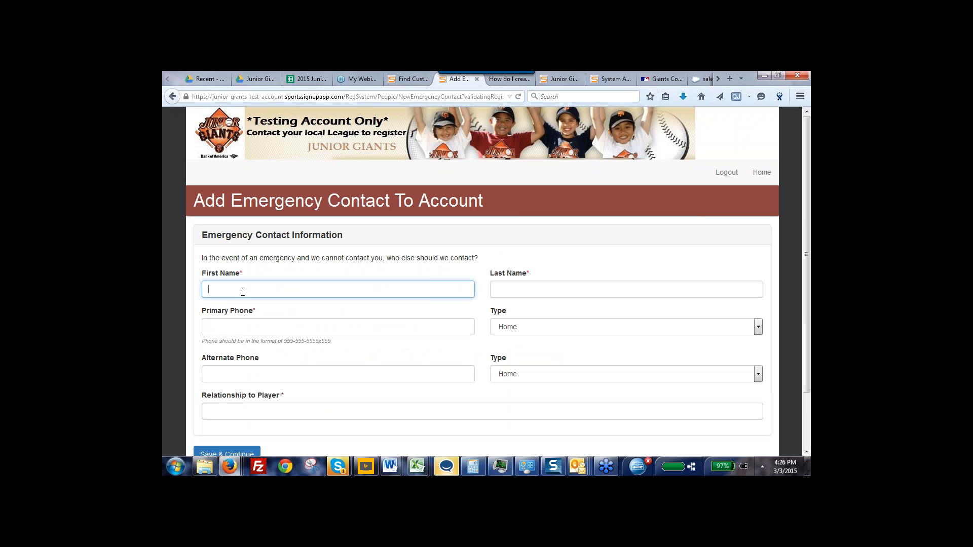
pyautogui.click(243, 292)
pyautogui.click(225, 306)
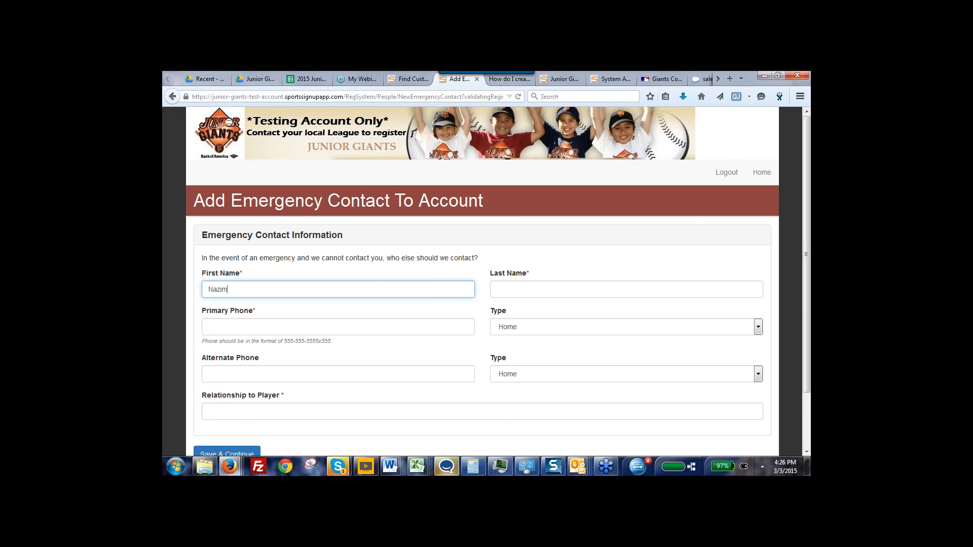
pyautogui.click(507, 290)
pyautogui.click(507, 290)
pyautogui.click(511, 315)
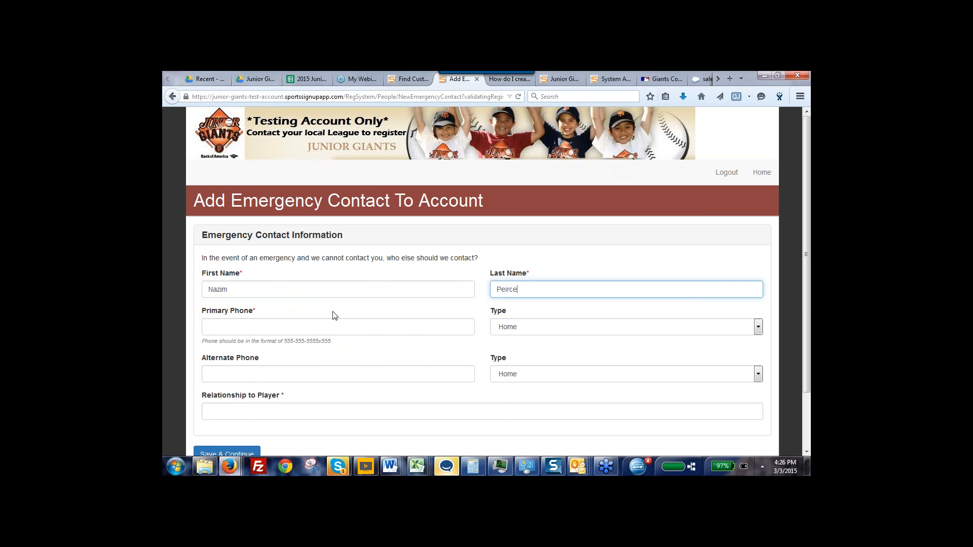
# Enter the emergency contact's primary phone number and Father as the relationship to the player, and save the contact
pyautogui.click(265, 327)
pyautogui.click(265, 327)
pyautogui.click(253, 342)
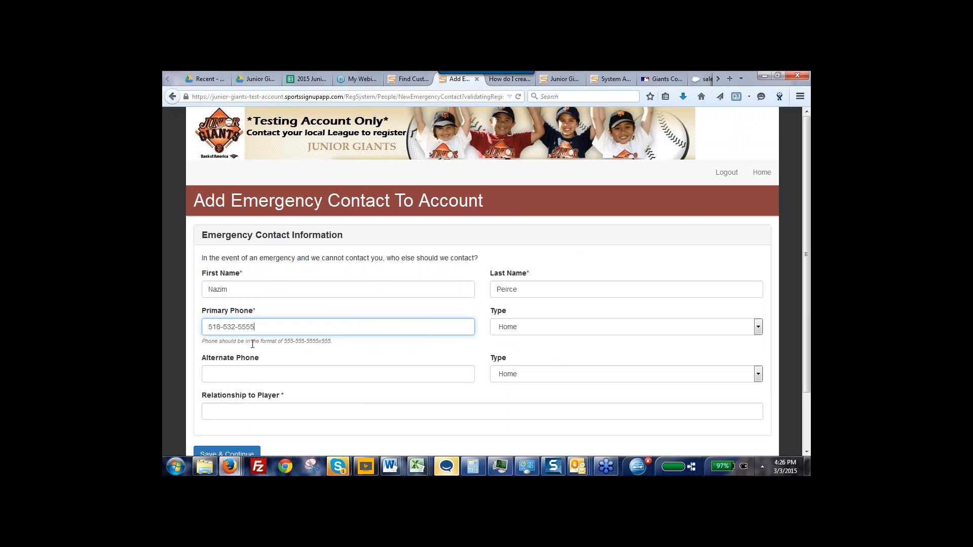
pyautogui.click(287, 411)
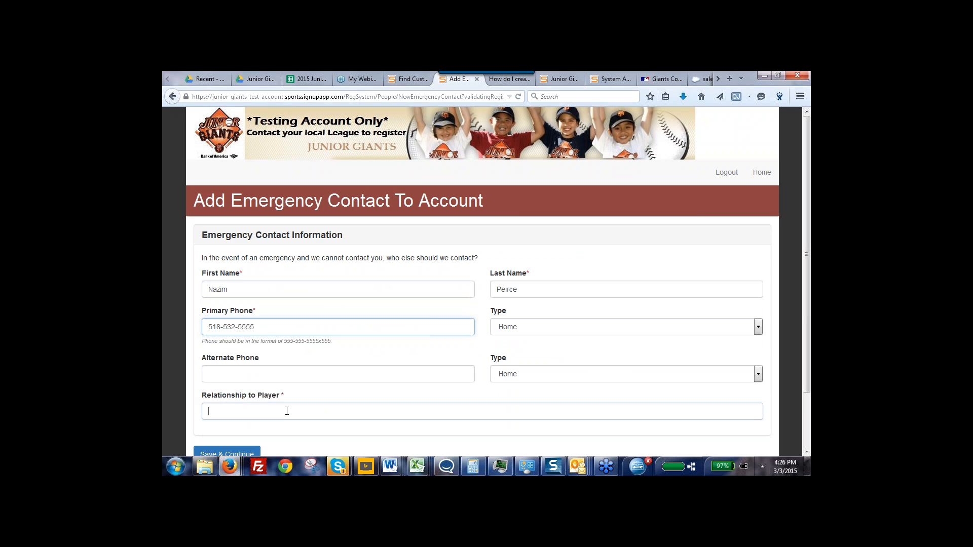
pyautogui.write('Father')
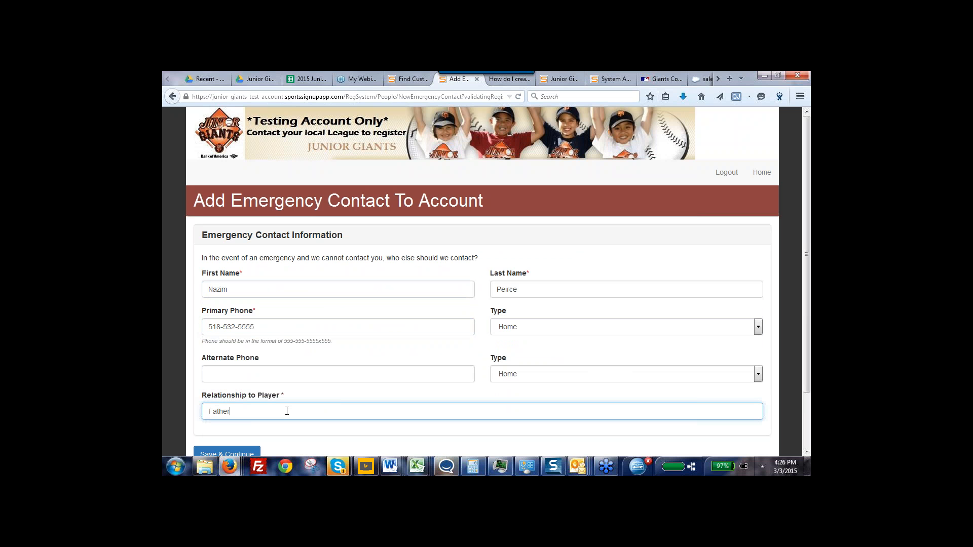
pyautogui.scroll(-2, 556, 418)
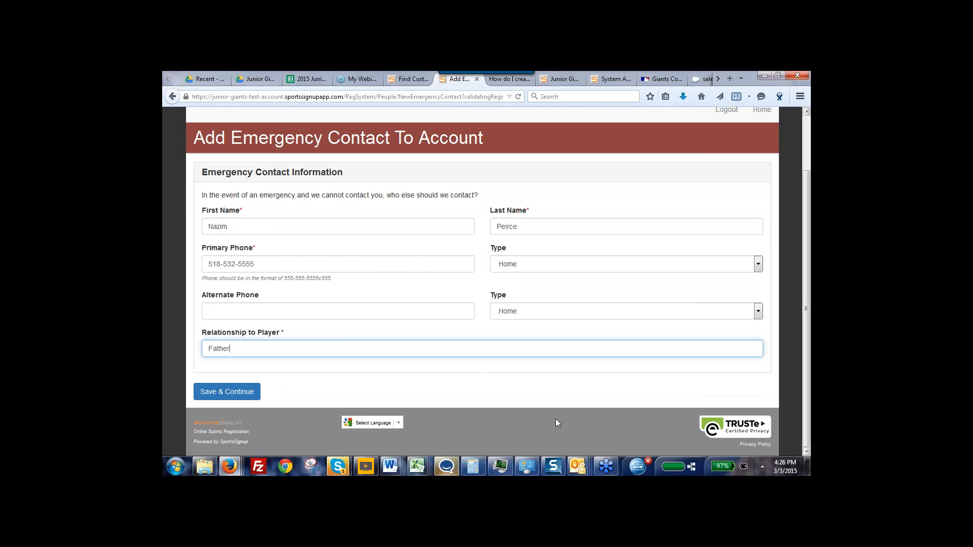
pyautogui.click(212, 393)
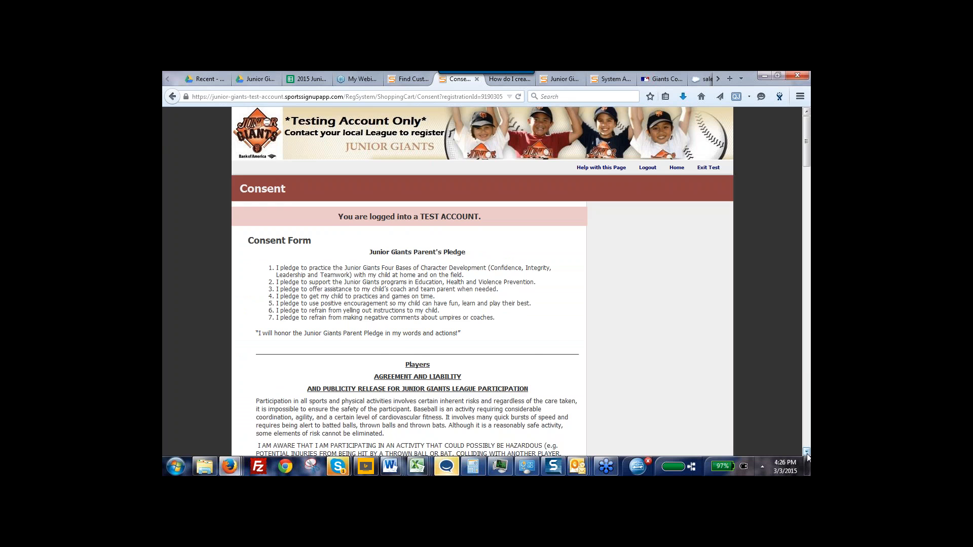
# Go through the Junior Giants consent form to its end and agree to it
pyautogui.moveTo(808, 456); pyautogui.dragTo(807, 456)
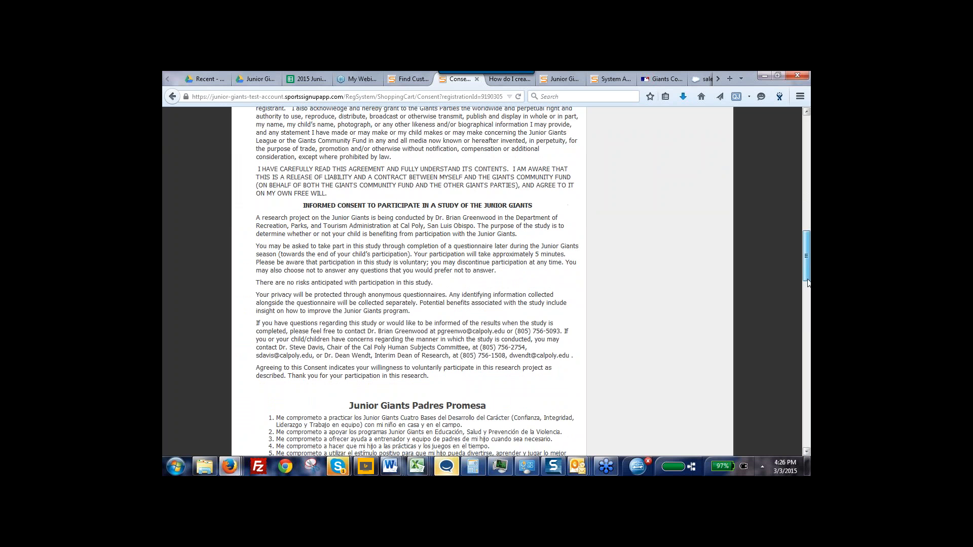
pyautogui.moveTo(809, 274); pyautogui.dragTo(807, 423)
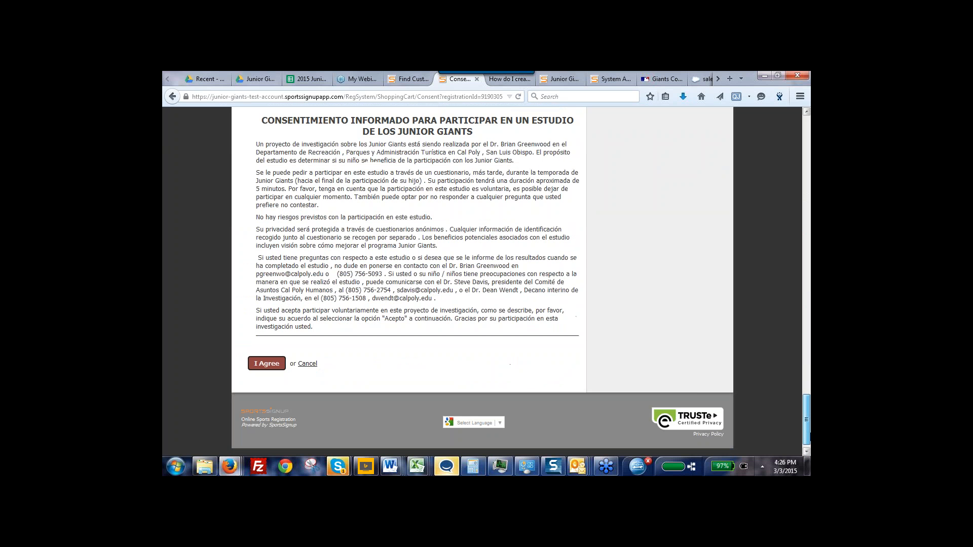
pyautogui.click(257, 365)
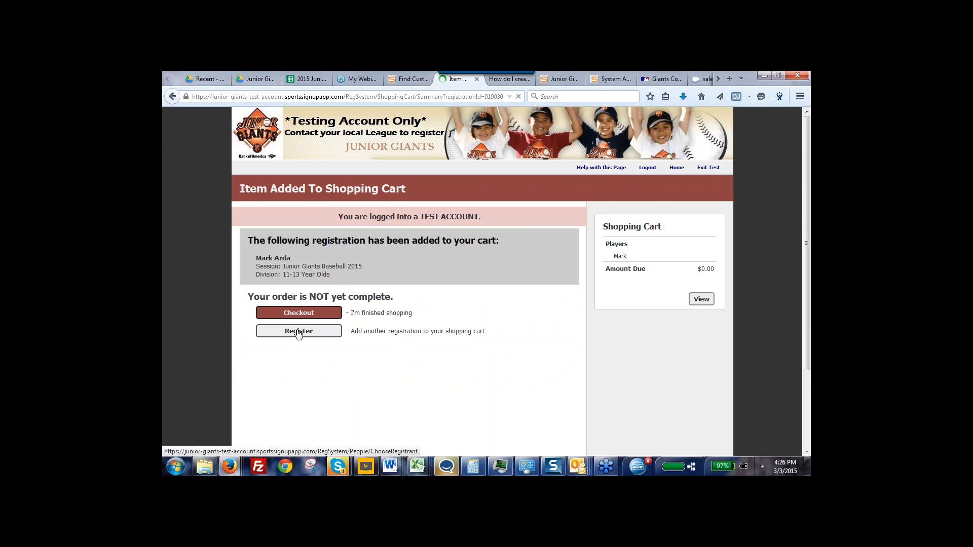
# Start another registration for the shopping cart, choosing the account's existing adult as the registrant
pyautogui.click(298, 332)
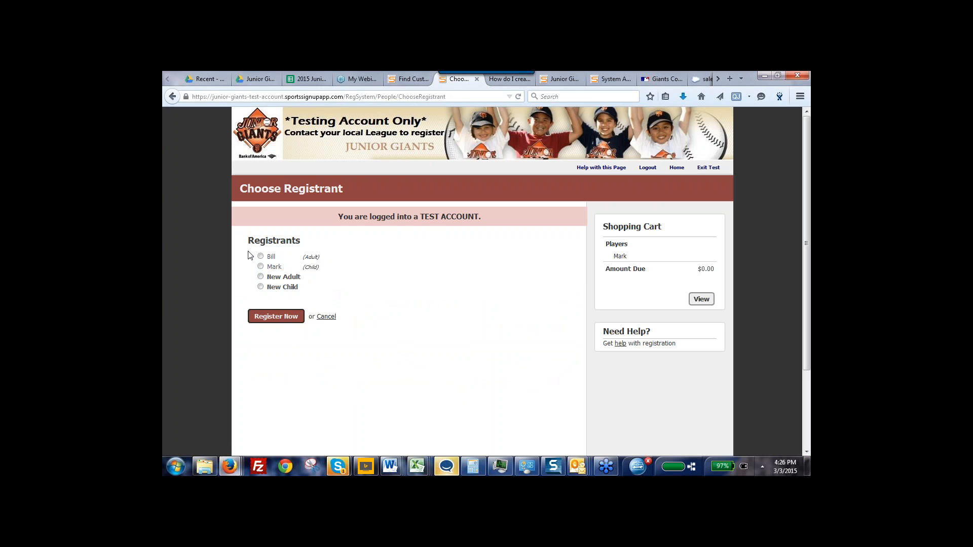
pyautogui.click(260, 256)
pyautogui.click(271, 318)
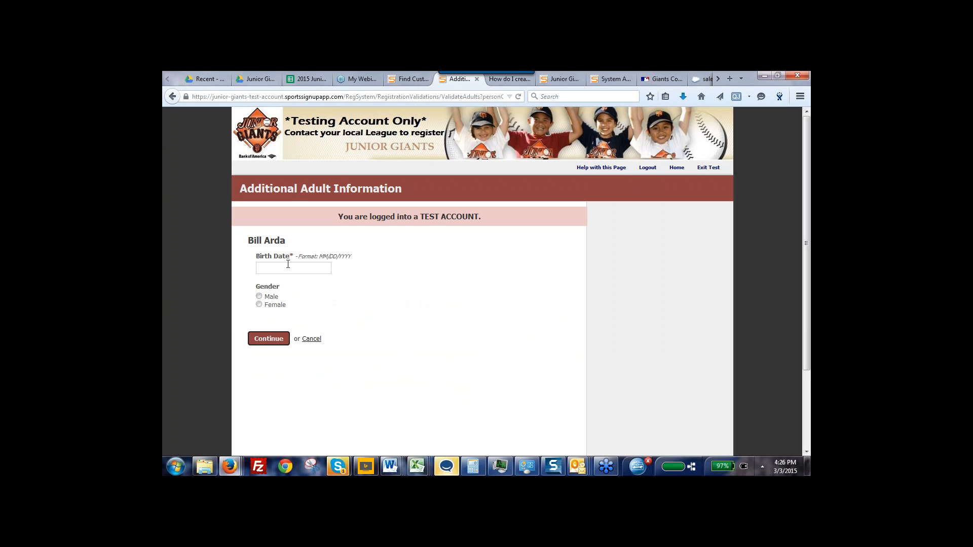
# Enter the adult's birth date, set the gender to Male, and continue
pyautogui.click(288, 266)
pyautogui.click(288, 287)
pyautogui.click(259, 296)
pyautogui.click(270, 343)
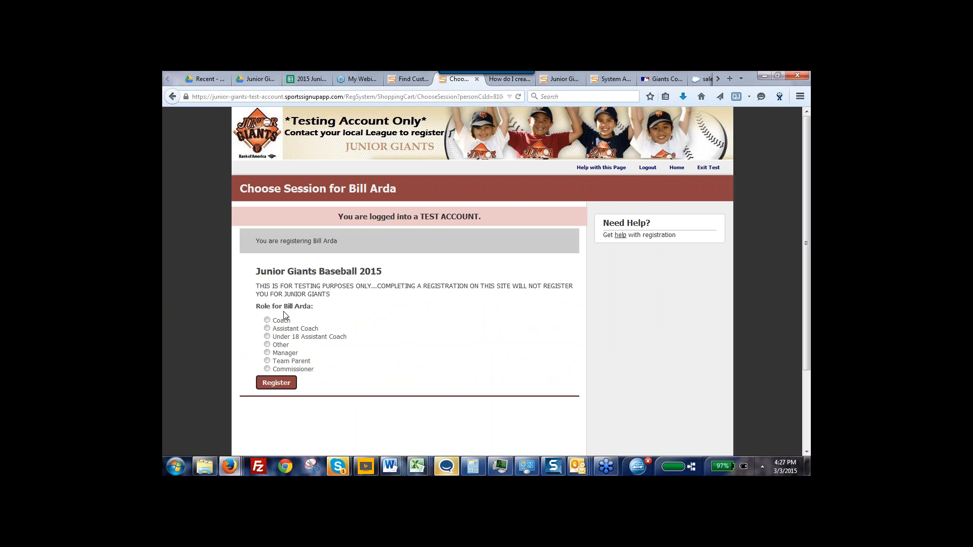
# Register the adult for Junior Giants Baseball 2015 as Coach in the 11-13 Year Olds division
pyautogui.click(268, 320)
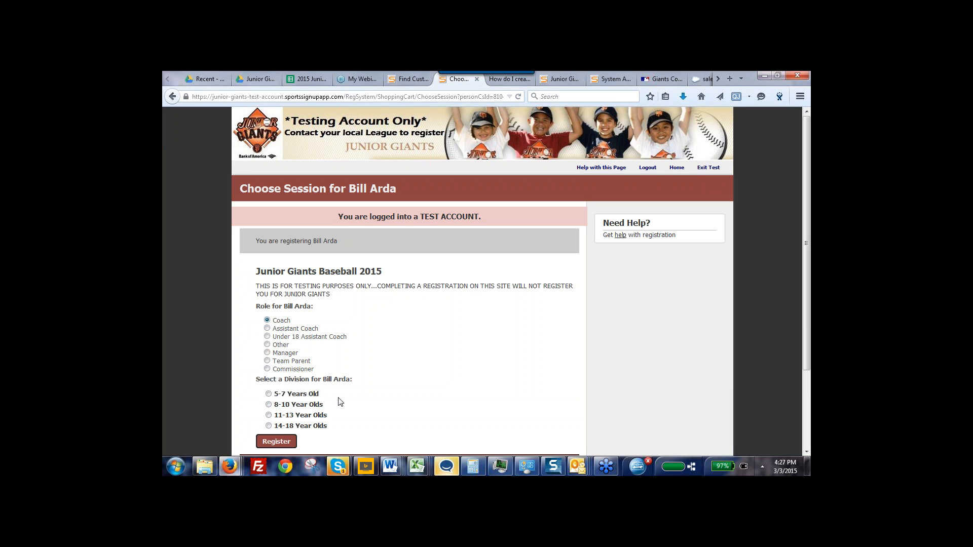
pyautogui.click(269, 416)
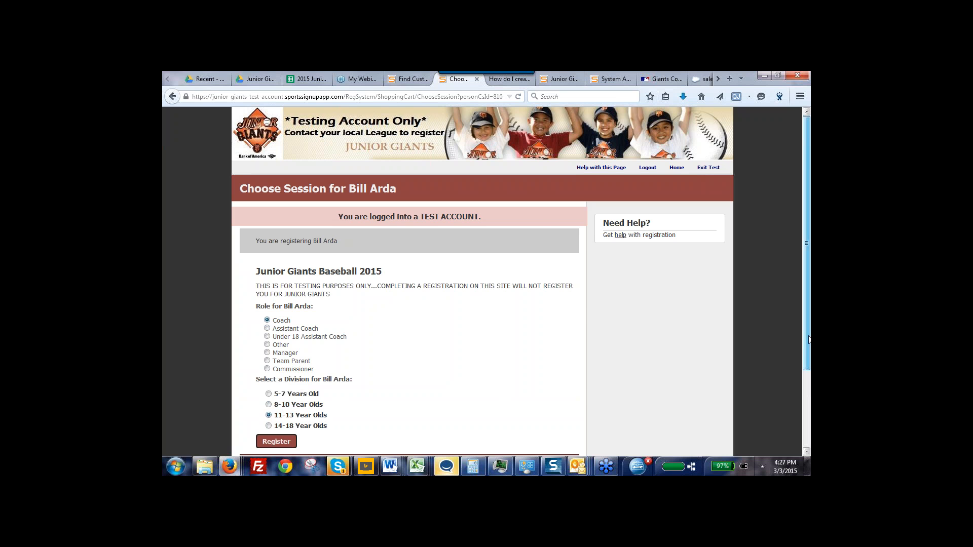
pyautogui.scroll(-2, 807, 370)
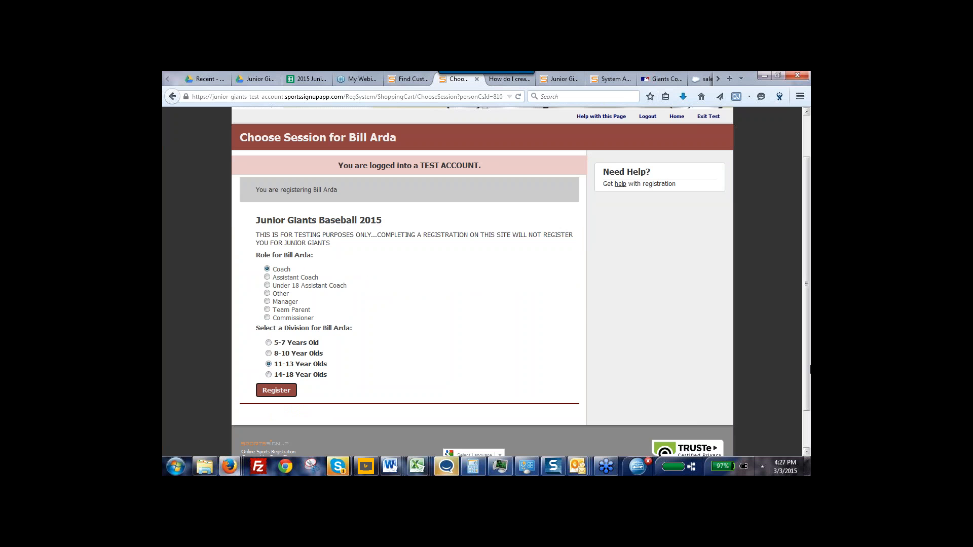
pyautogui.click(275, 392)
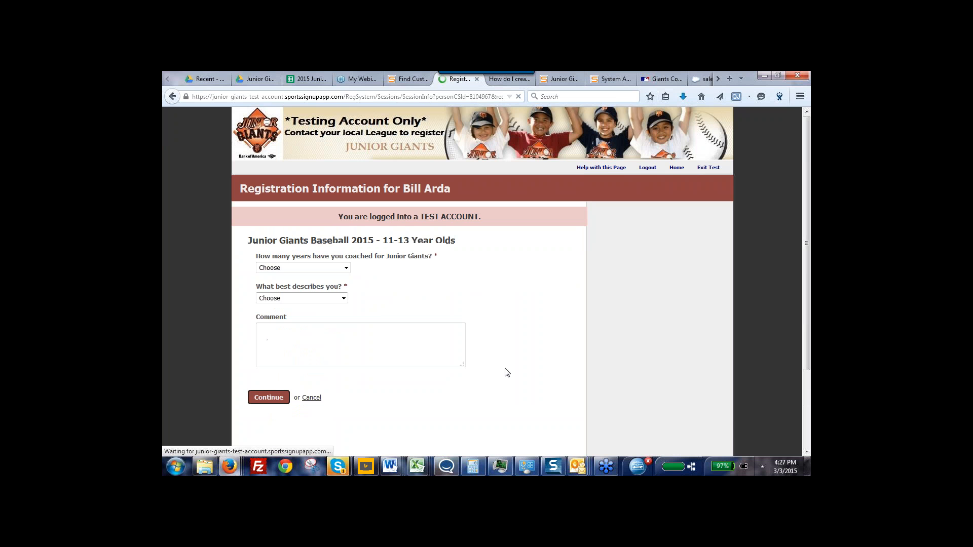
# Set the years coached for Junior Giants to 1 and the description to Family Member of a Player, and continue
pyautogui.click(346, 268)
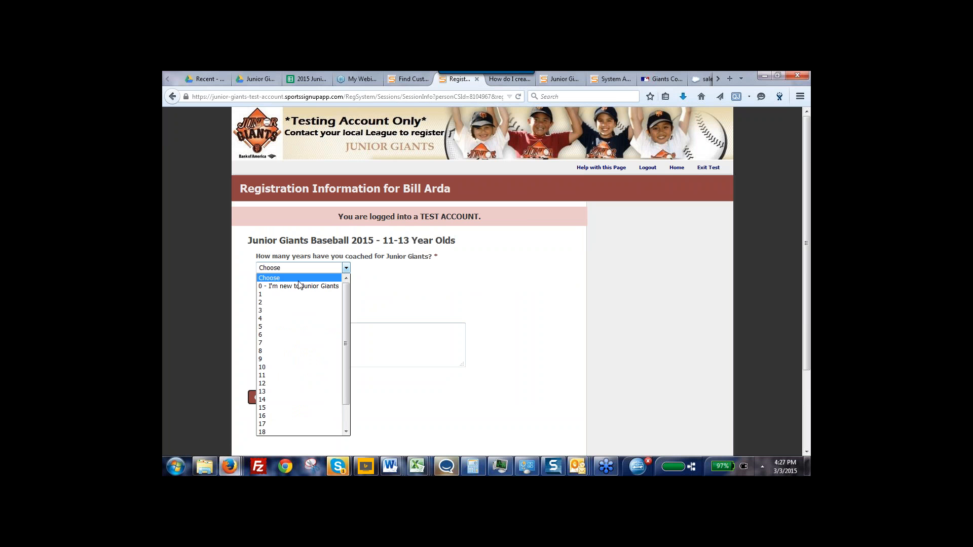
pyautogui.click(288, 298)
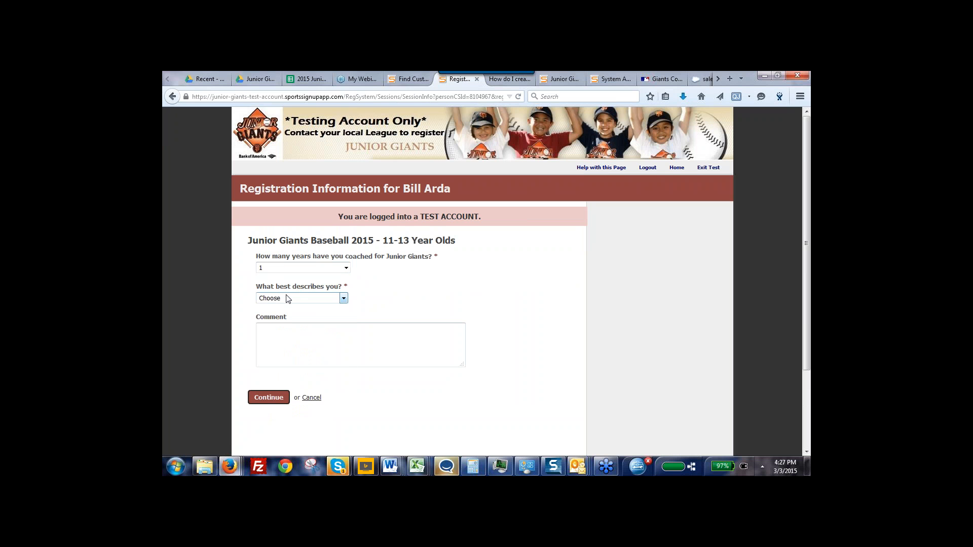
pyautogui.click(344, 299)
pyautogui.click(300, 316)
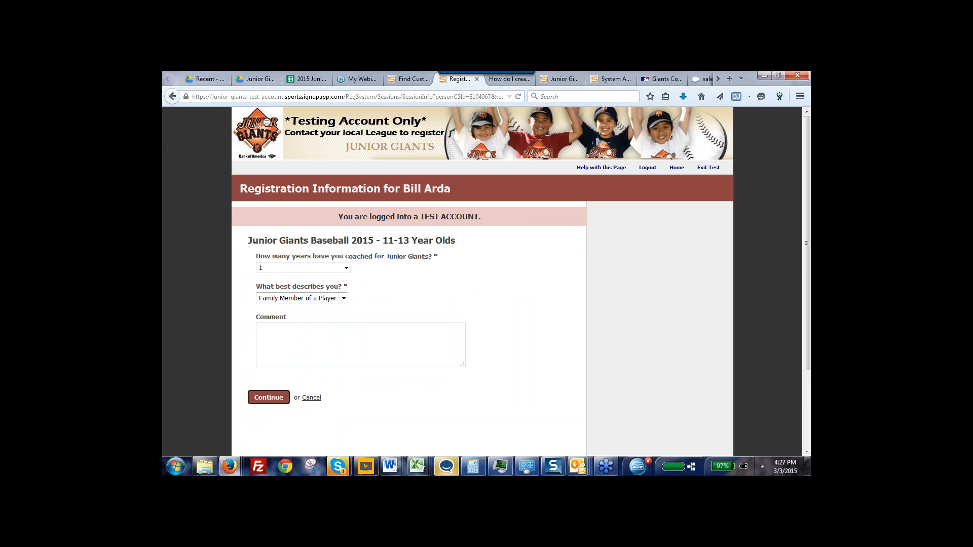
pyautogui.click(259, 398)
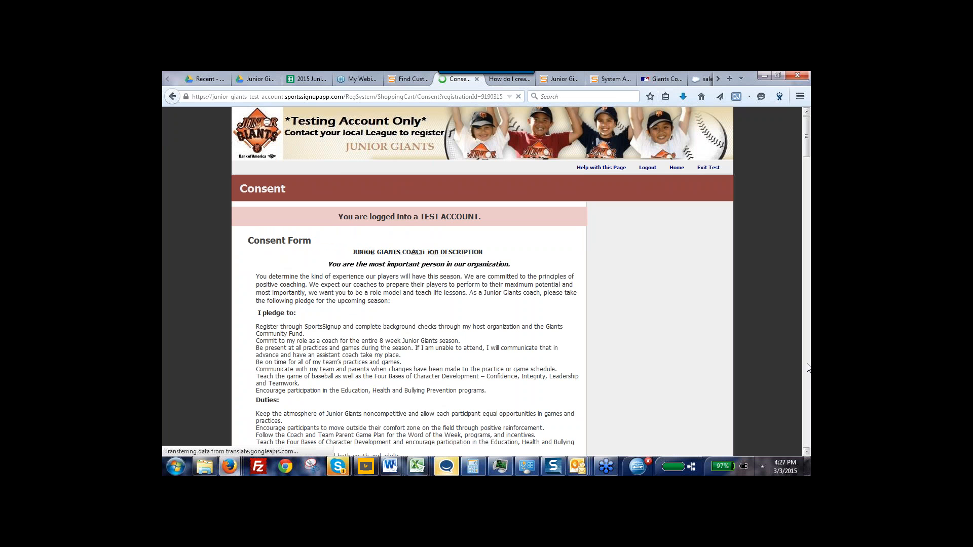
# Go through the Junior Giants coach consent form to its end and agree to it
pyautogui.scroll(-15, 751, 344)
pyautogui.moveTo(808, 349); pyautogui.dragTo(809, 433)
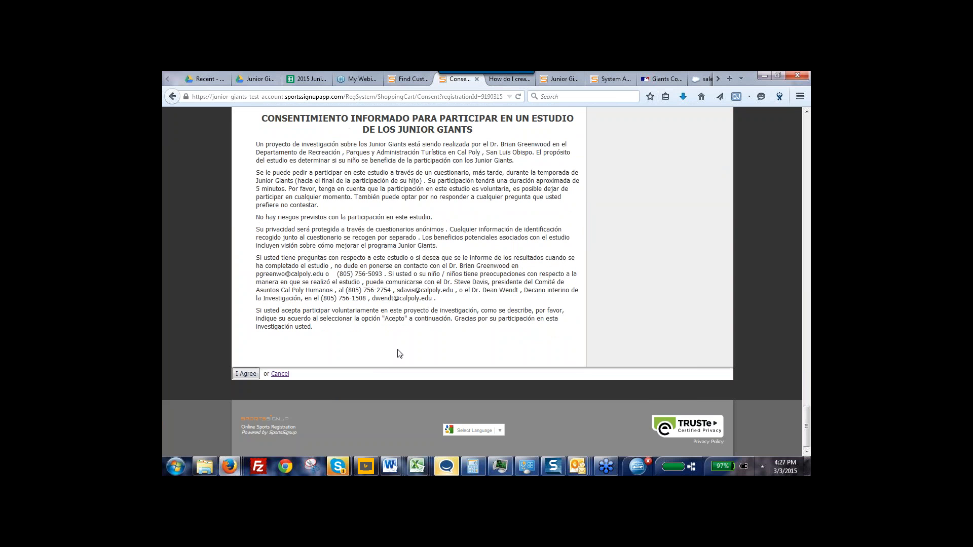
pyautogui.click(245, 374)
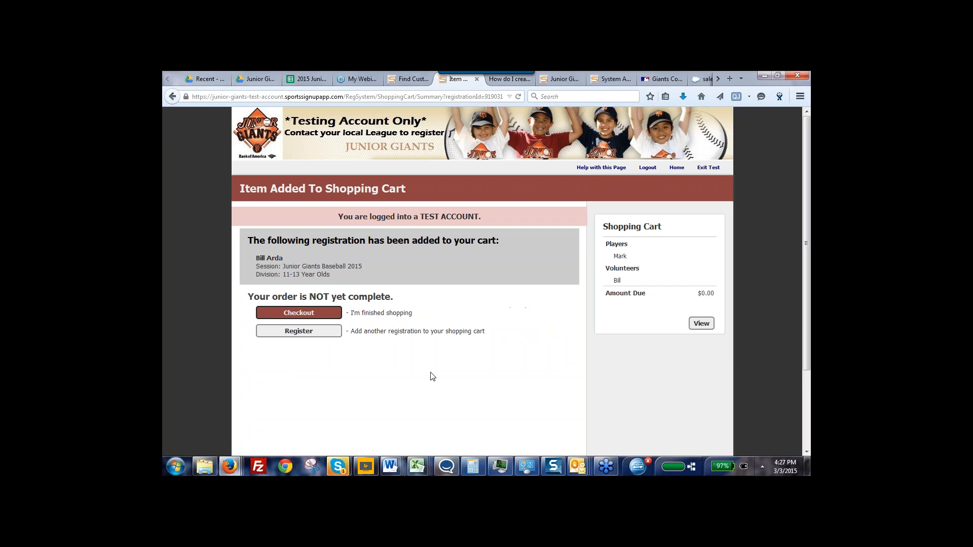
# Proceed to checkout and begin the background check required for the coach
pyautogui.click(299, 313)
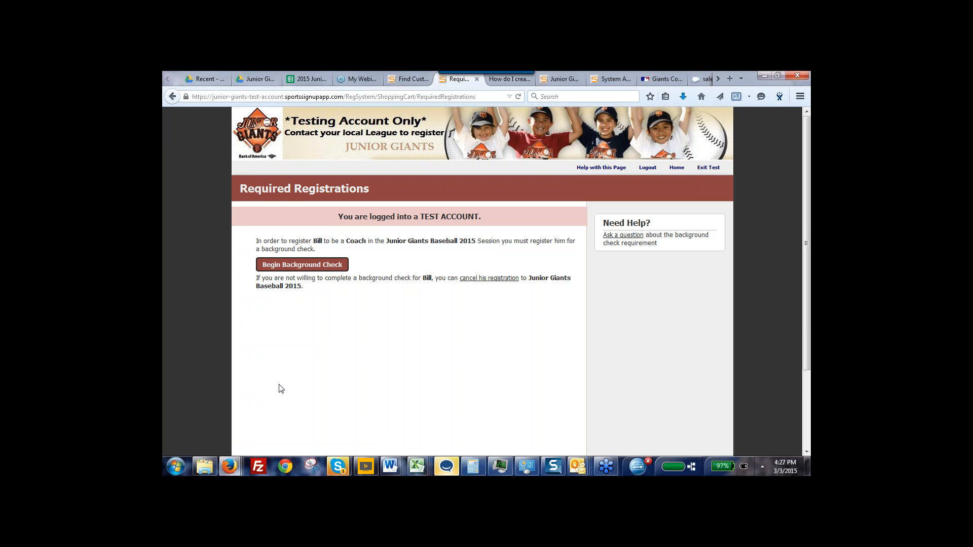
pyautogui.click(307, 266)
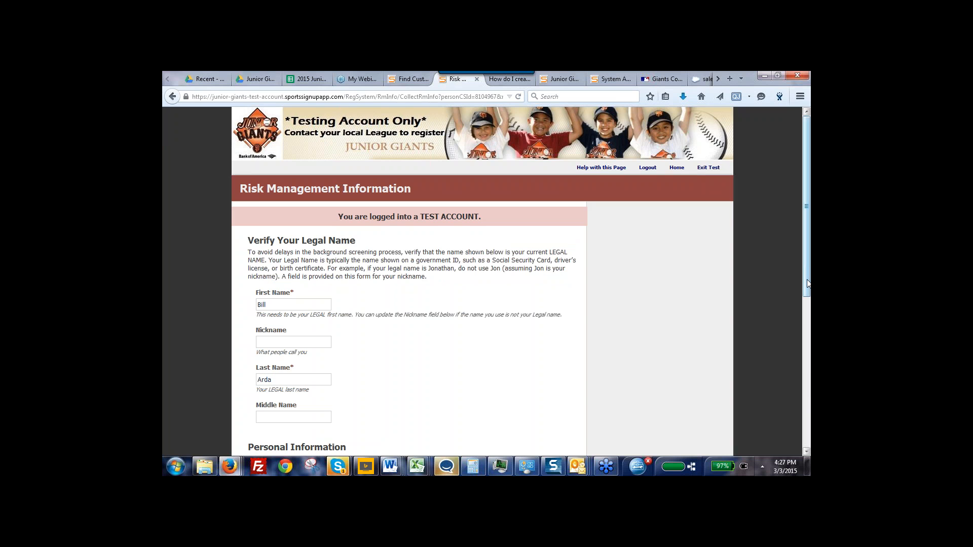
# Replace the coach's first name with the full legal first name in the risk management information
pyautogui.scroll(-2, 695, 311)
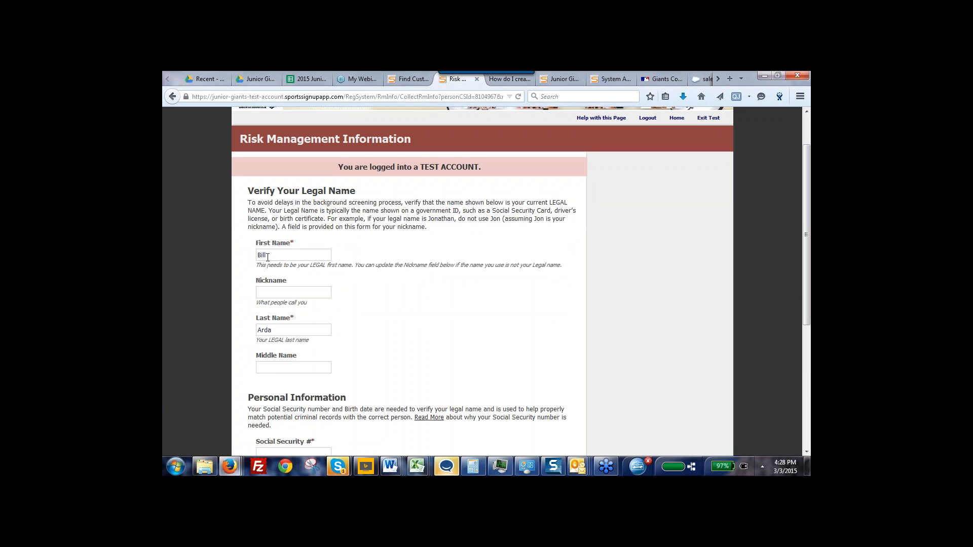
pyautogui.moveTo(270, 256); pyautogui.dragTo(178, 255)
pyautogui.write('William')
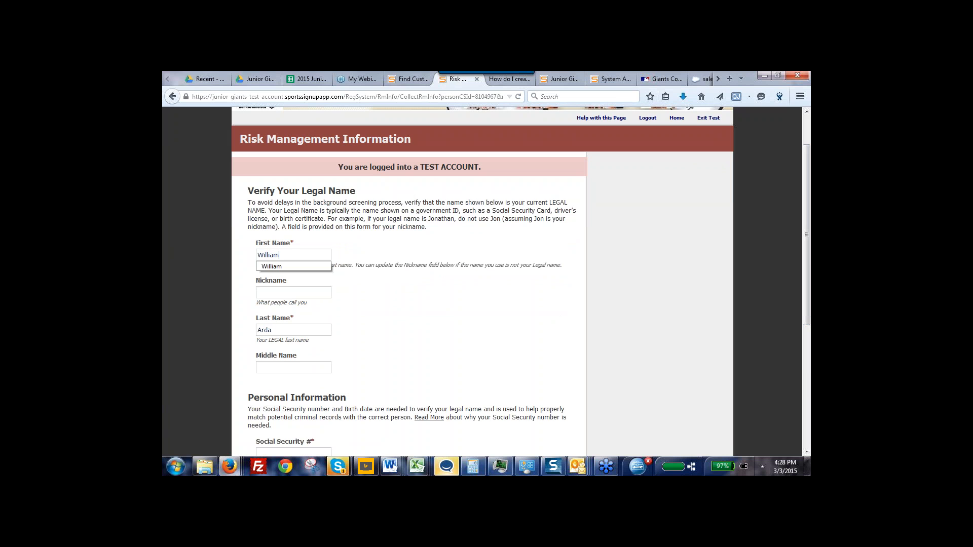
pyautogui.click(321, 266)
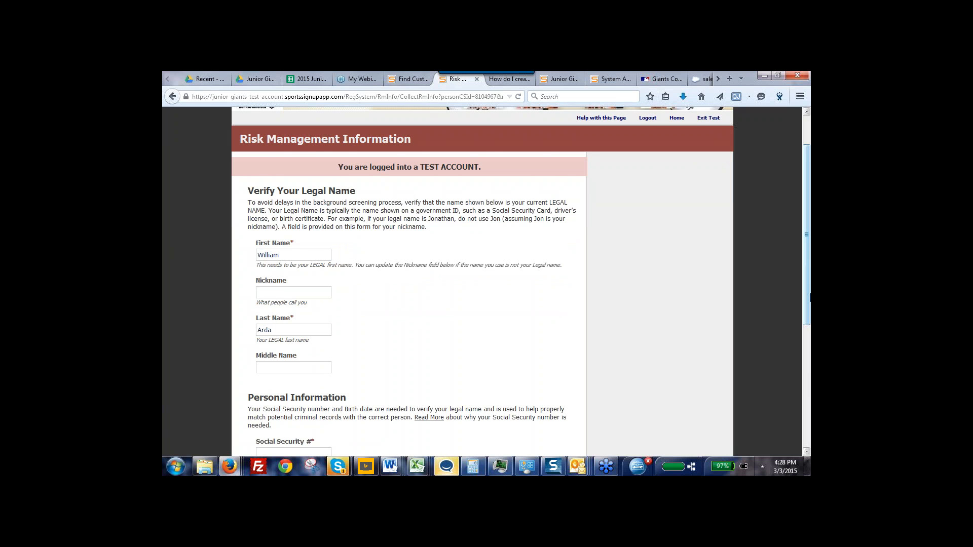
# Enter the coach's Social Security number, repeat it in the confirmation field, and continue to the background check questions
pyautogui.moveTo(808, 294); pyautogui.dragTo(810, 372)
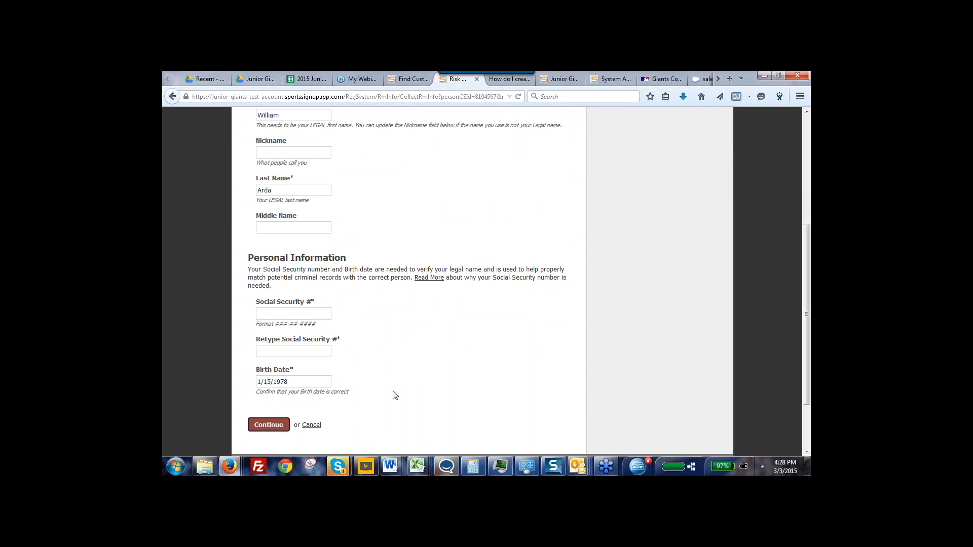
pyautogui.press('Down')
pyautogui.press('Down')
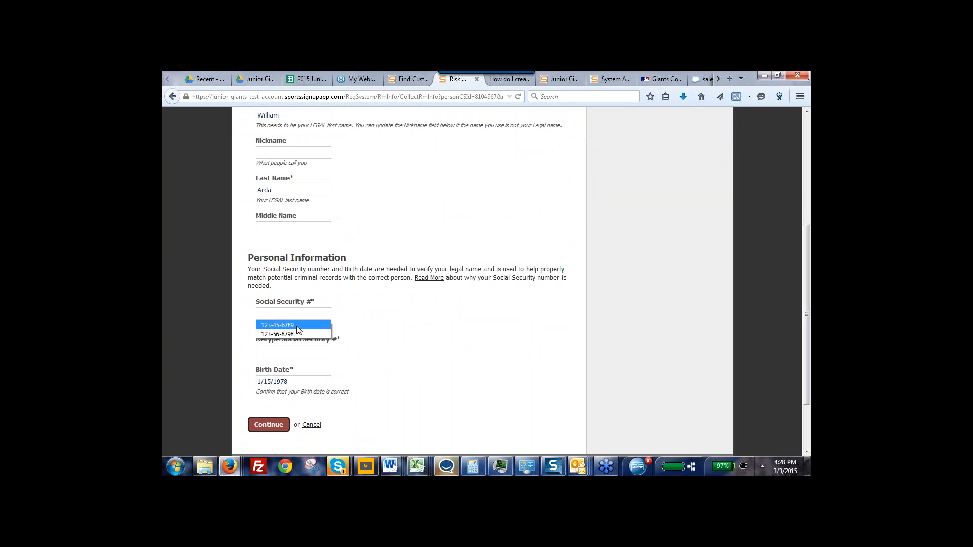
pyautogui.press('Return')
pyautogui.click(286, 353)
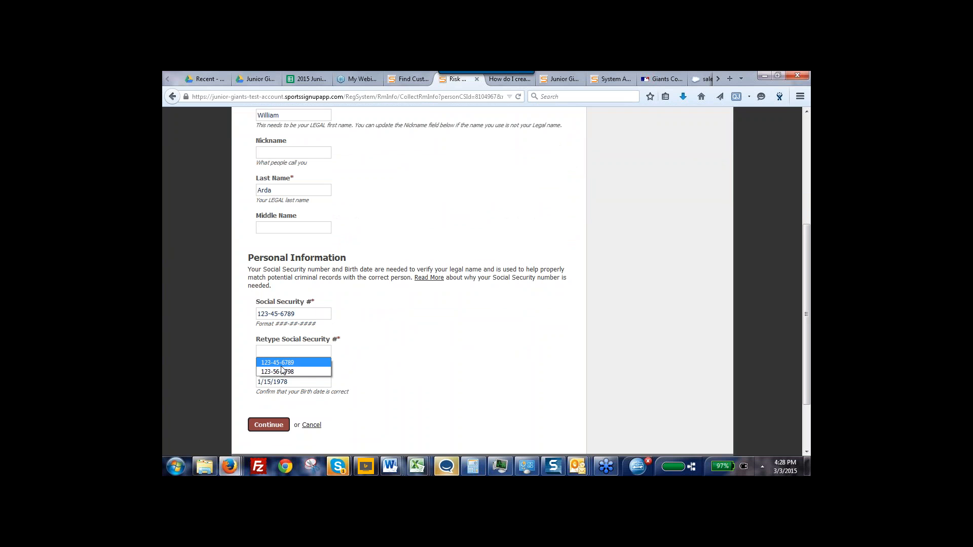
pyautogui.click(280, 363)
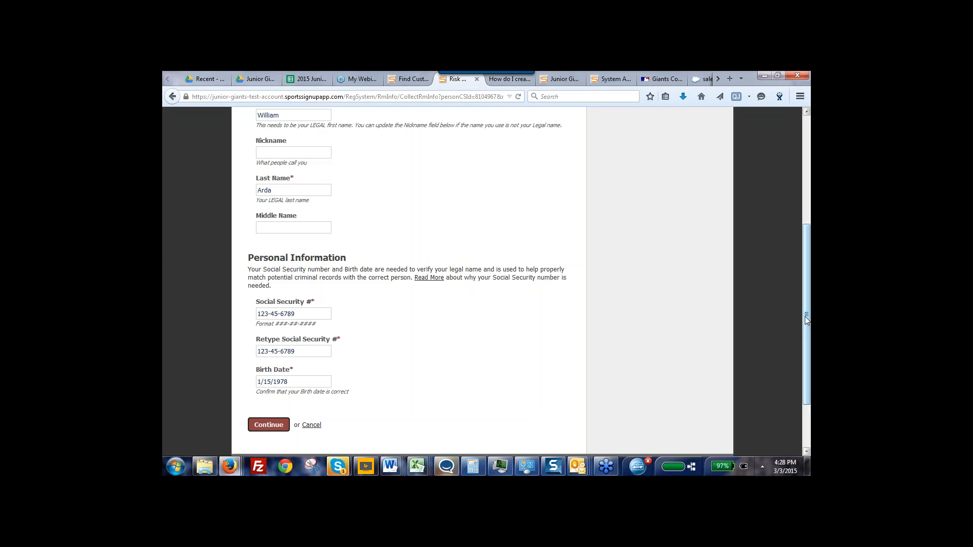
pyautogui.scroll(-1, 807, 334)
pyautogui.scroll(-2, 809, 344)
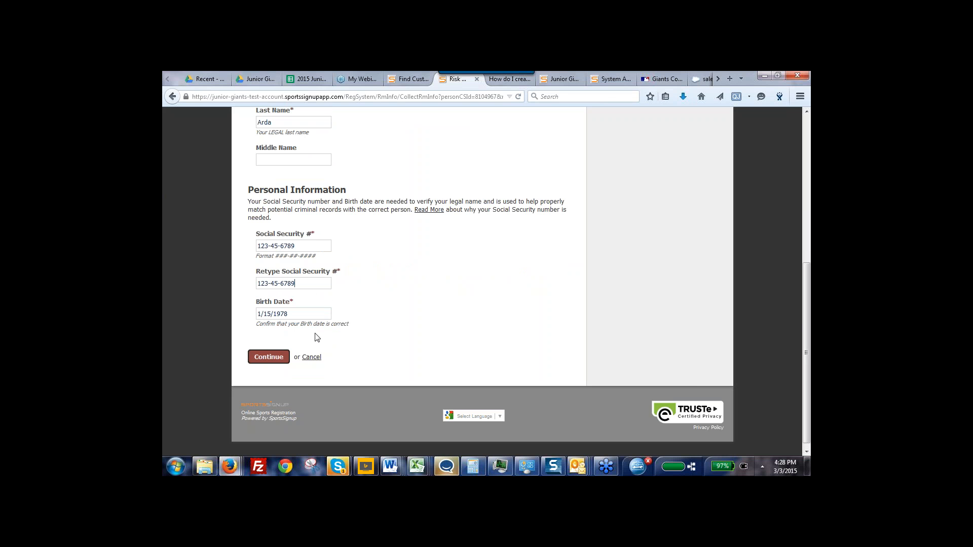
pyautogui.click(266, 360)
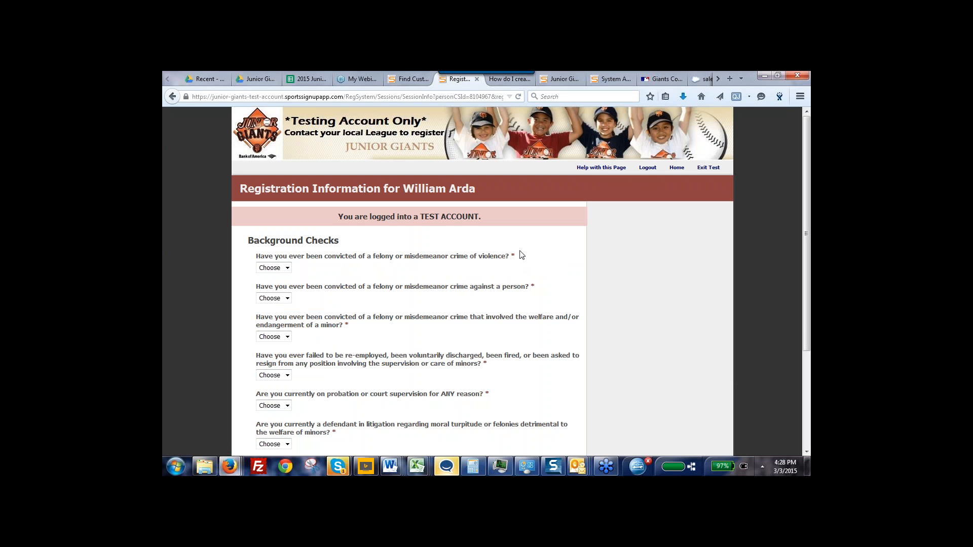
# Answer Yes to the question about a felony or misdemeanor conviction for a crime of violence
pyautogui.scroll(-1, 809, 352)
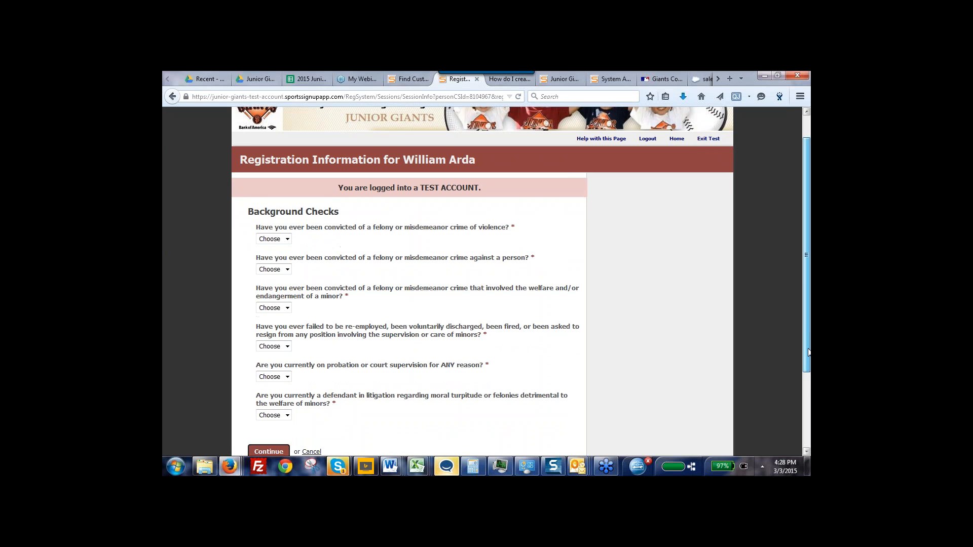
pyautogui.scroll(-1, 809, 352)
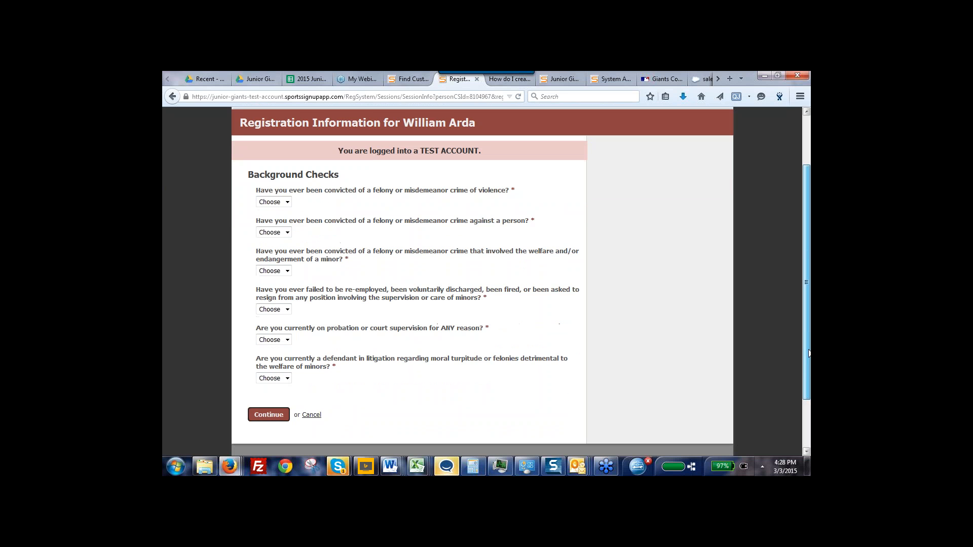
pyautogui.click(286, 203)
pyautogui.click(278, 219)
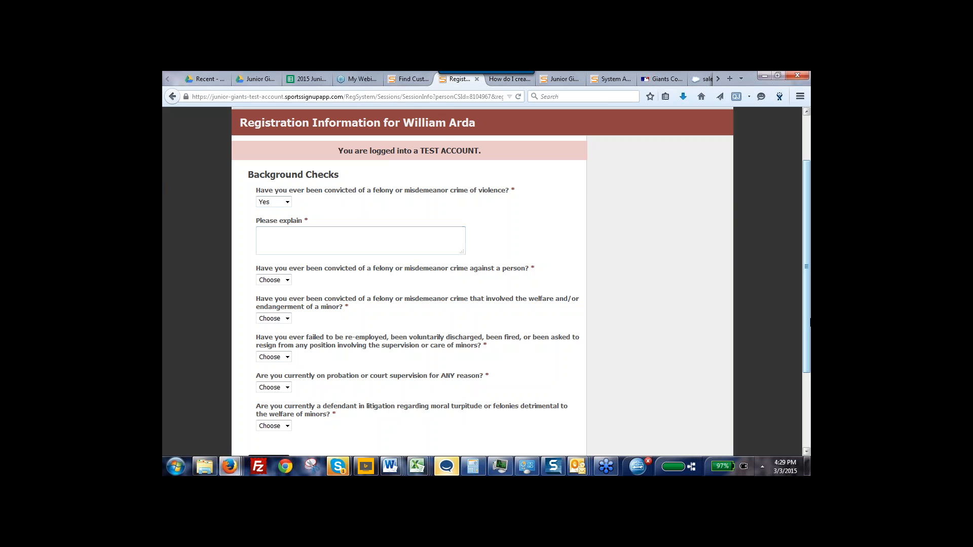
pyautogui.moveTo(809, 314); pyautogui.dragTo(809, 340)
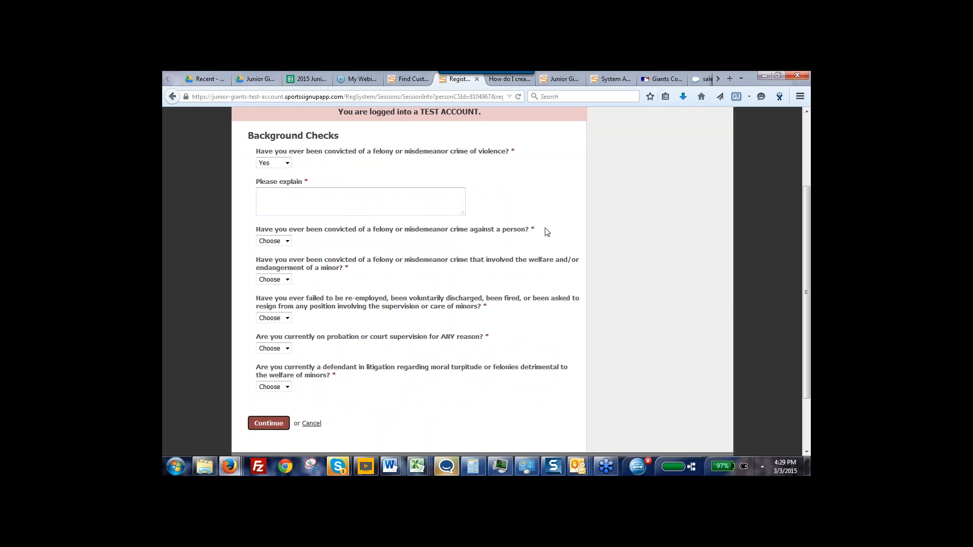
# Answer No to all six background check questions and continue to the disclosure
pyautogui.click(285, 163)
pyautogui.click(274, 190)
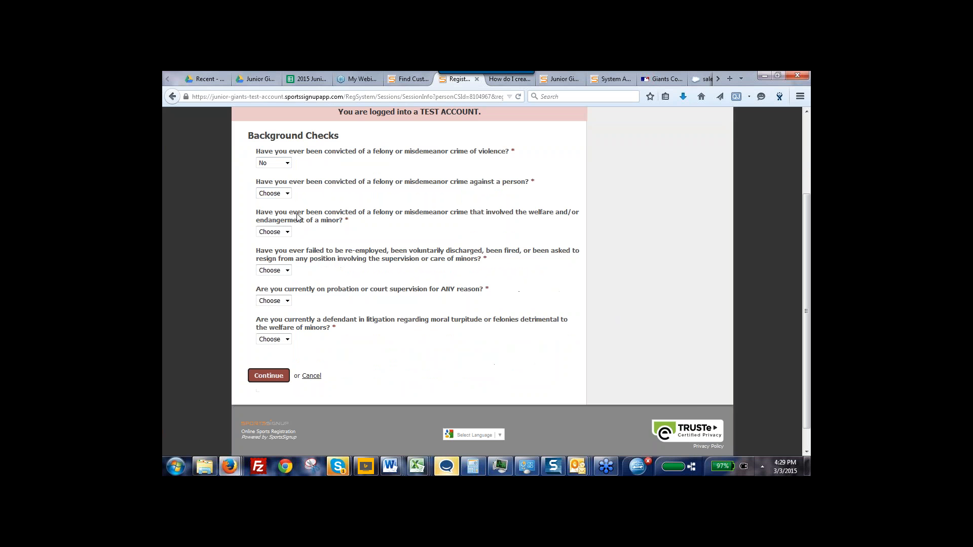
pyautogui.click(287, 193)
pyautogui.click(276, 219)
pyautogui.click(287, 231)
pyautogui.click(276, 260)
pyautogui.click(287, 270)
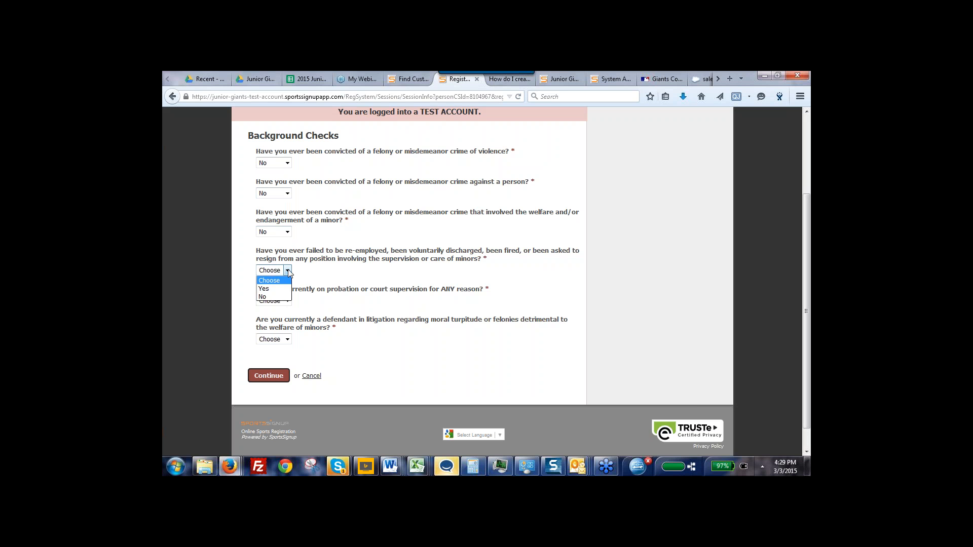
pyautogui.click(277, 298)
pyautogui.click(286, 300)
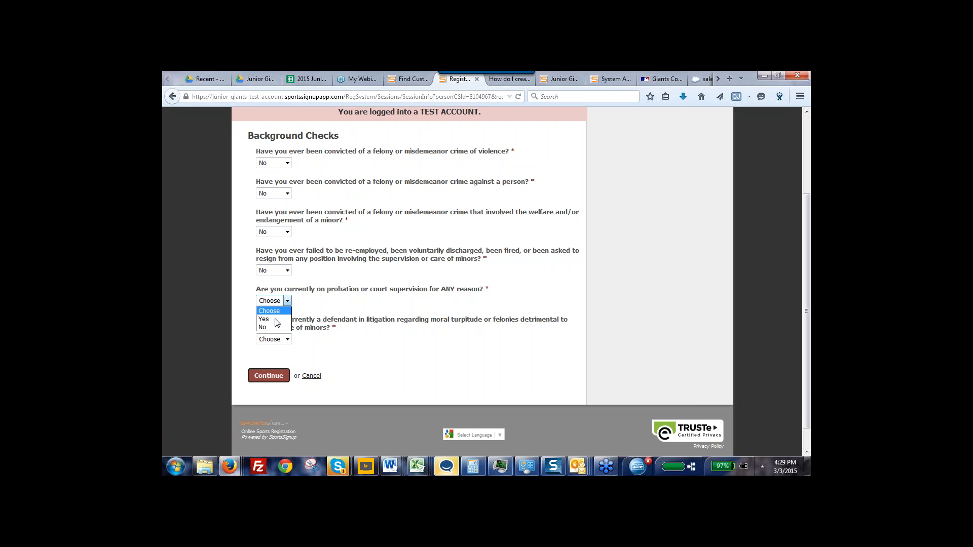
pyautogui.click(276, 328)
pyautogui.click(287, 339)
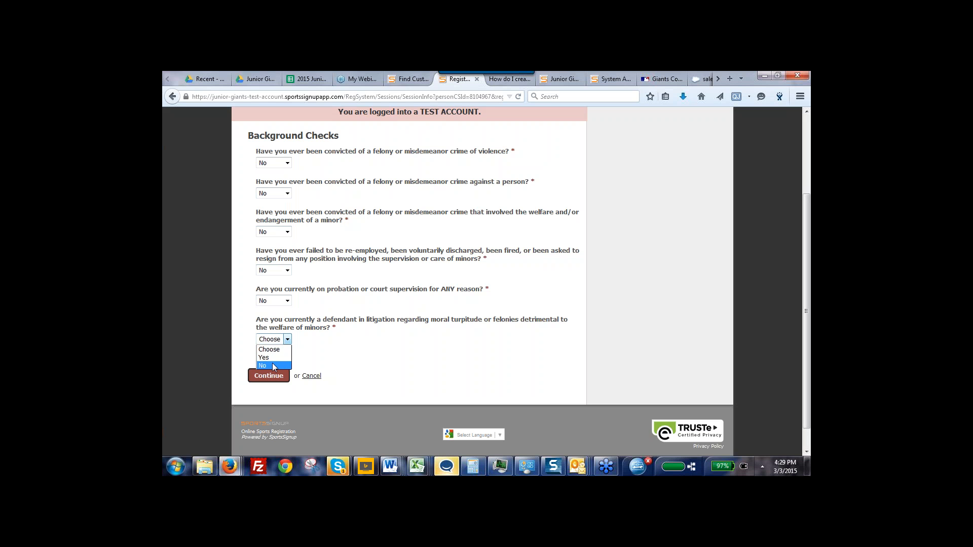
pyautogui.click(273, 363)
pyautogui.click(268, 376)
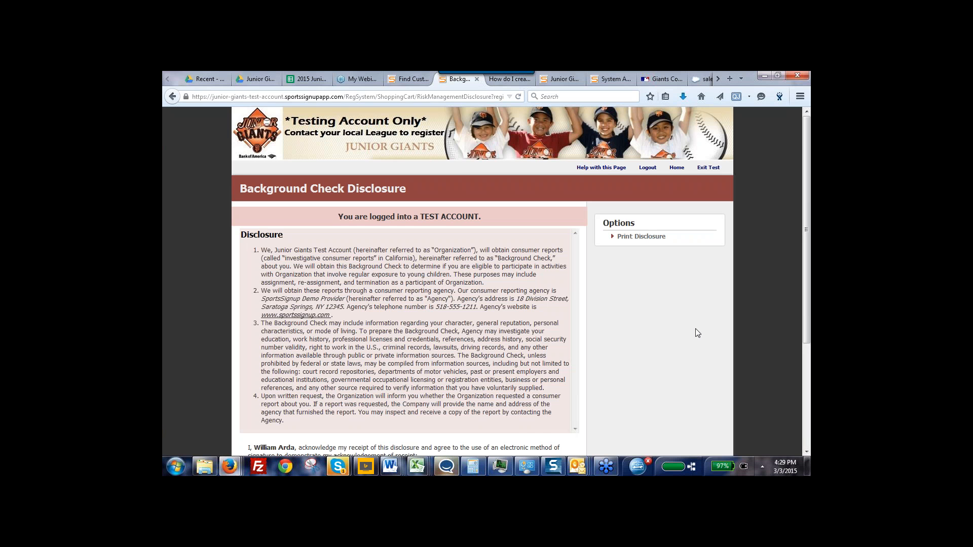
# Sign the background check disclosure with the registrant's initials and agree to it
pyautogui.scroll(-4, 804, 360)
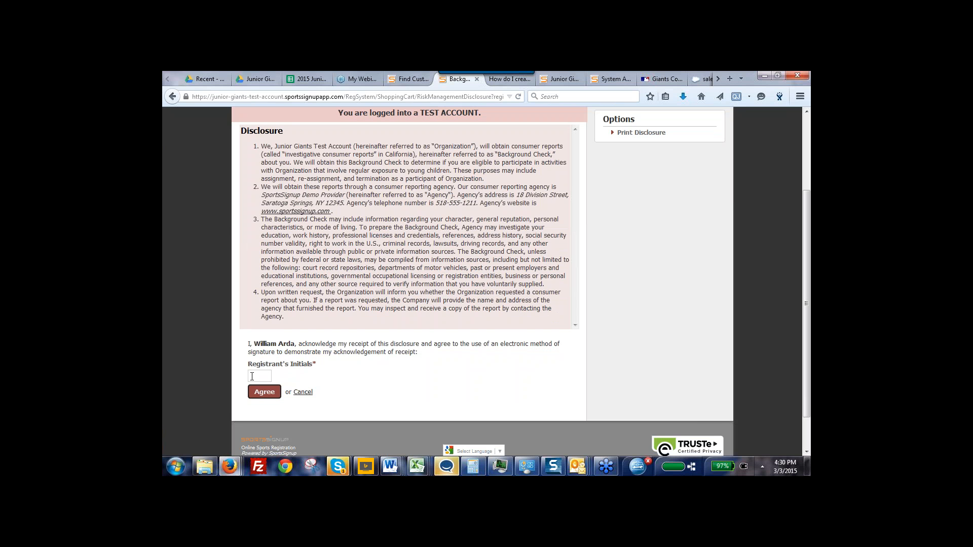
pyautogui.write('W')
pyautogui.press('BackSpace')
pyautogui.write('Wa')
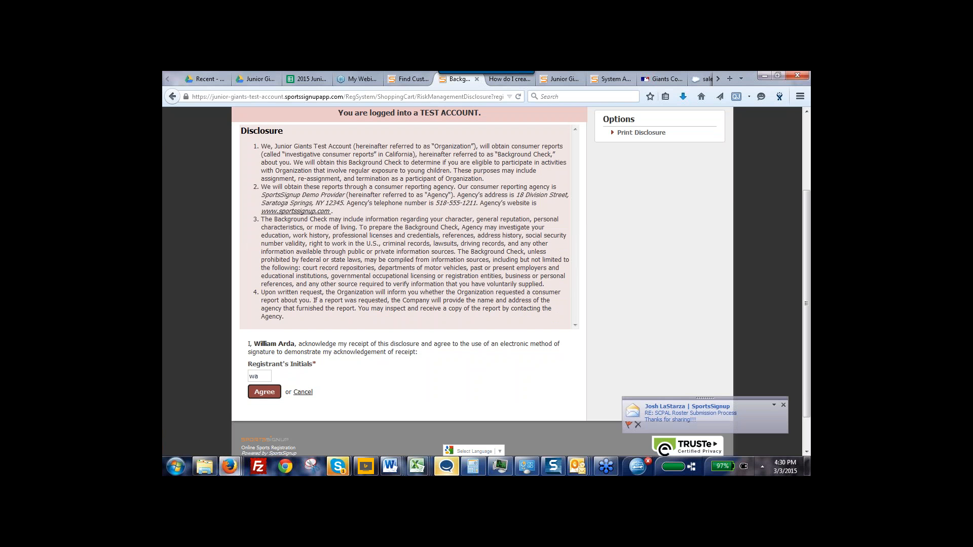
pyautogui.click(265, 394)
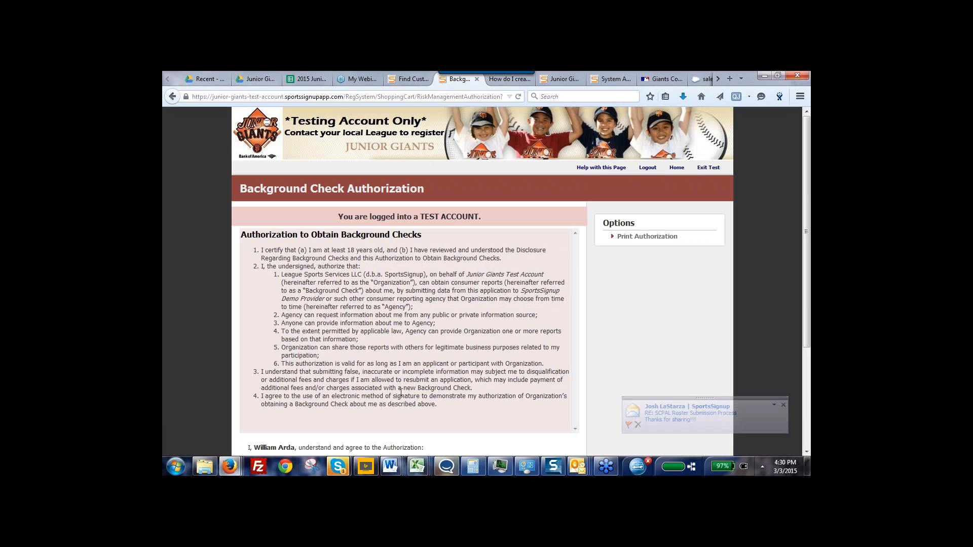
# Sign the background check authorization with the registrant's initials and agree to it
pyautogui.scroll(-3, 543, 404)
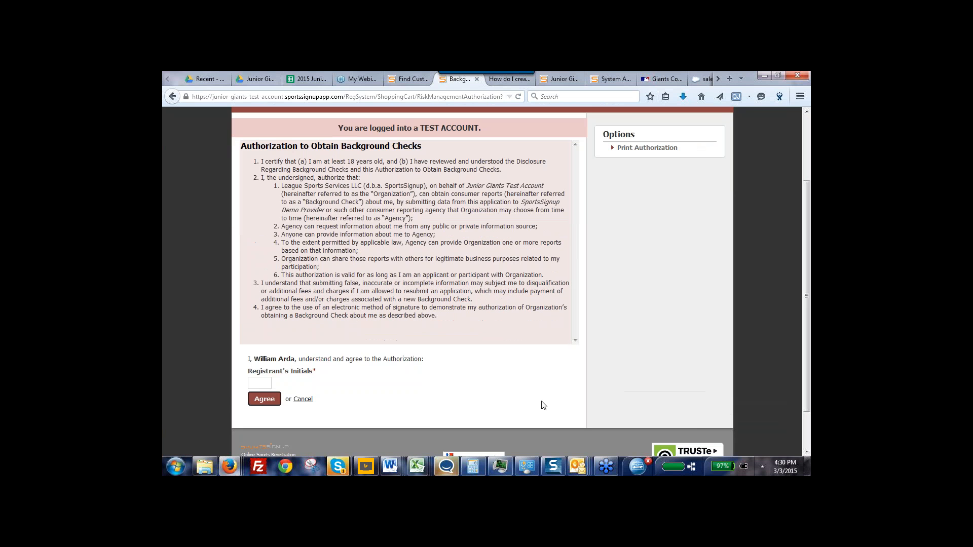
pyautogui.click(253, 384)
pyautogui.write('wa')
pyautogui.click(261, 400)
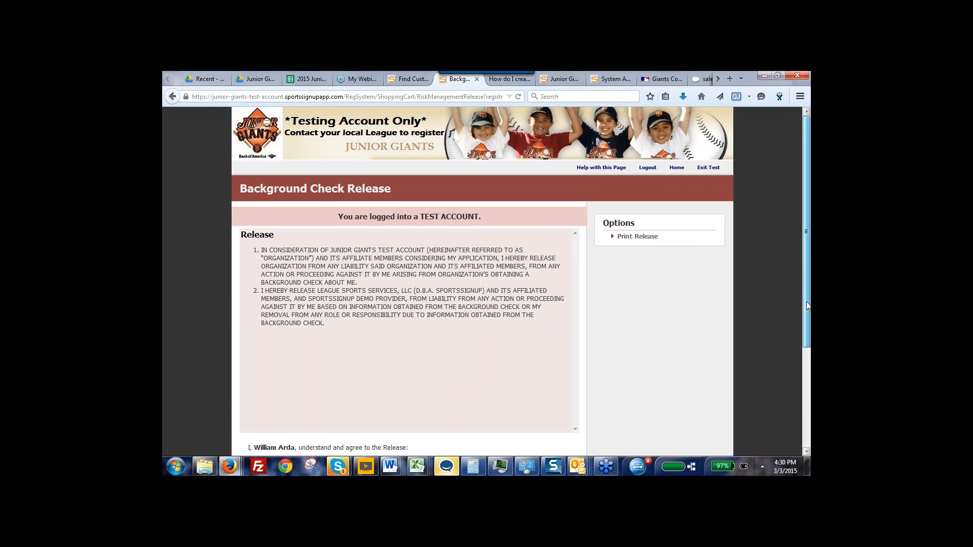
# Sign the background check release with the registrant's initials and agree to it, adding the background check to the cart
pyautogui.moveTo(807, 302); pyautogui.dragTo(807, 327)
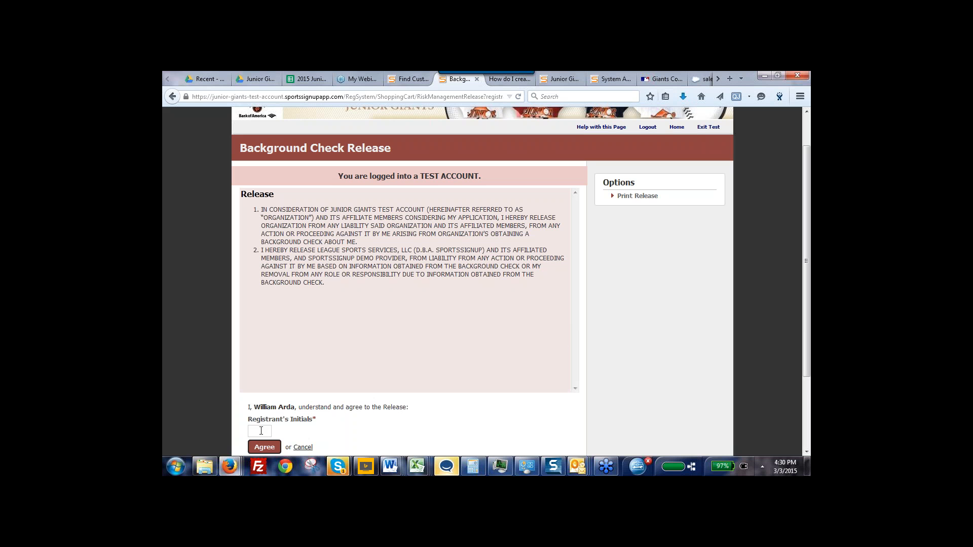
pyautogui.write('wa')
pyautogui.press('Return')
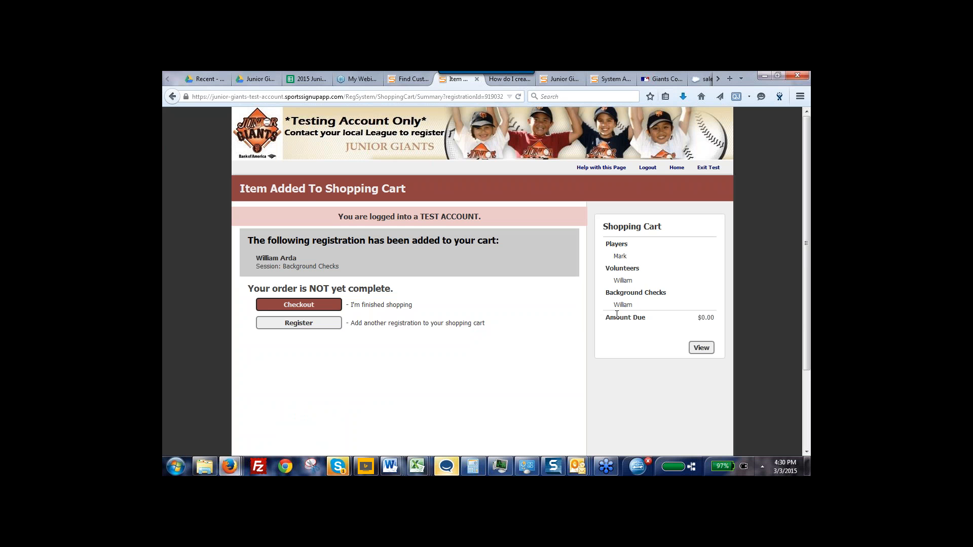
# Check out the cart, place the order for the three registrations, and return to the family account's welcome page
pyautogui.click(294, 305)
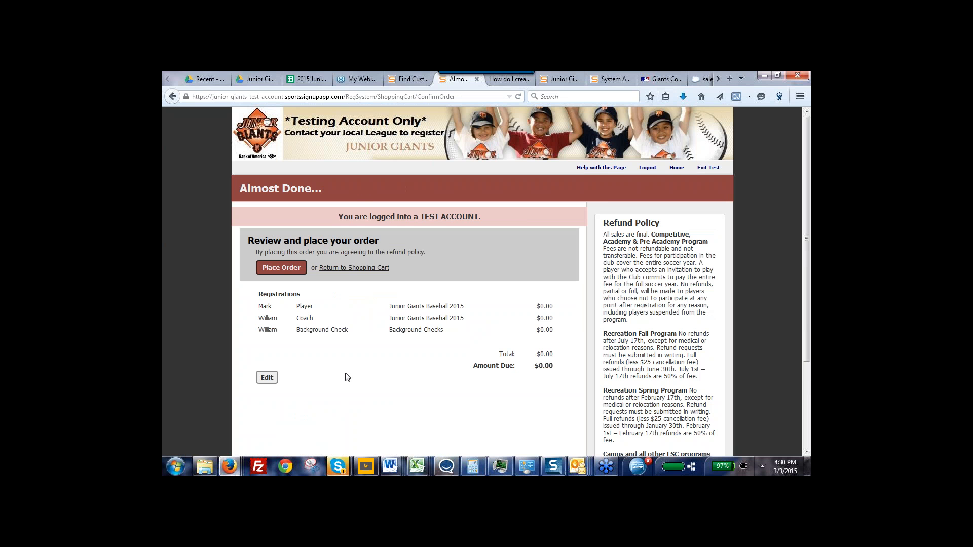
pyautogui.click(284, 268)
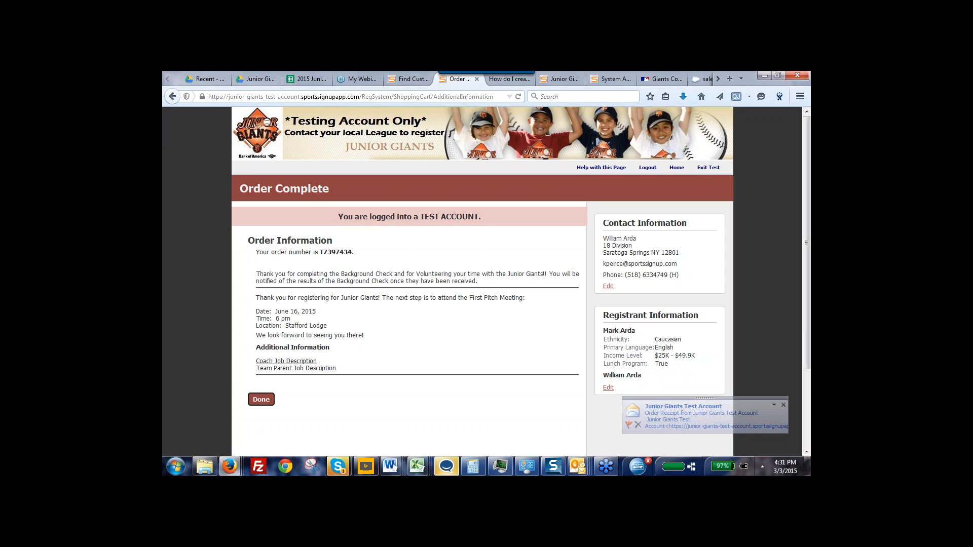
pyautogui.click(263, 400)
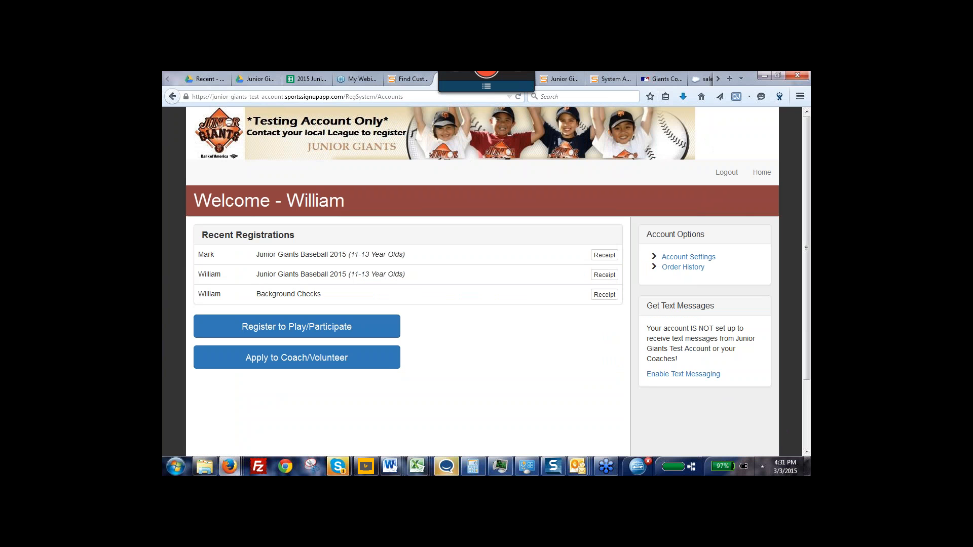
# Switch to the Junior Giants Test Account's admin site and open the Create Account form from its home page
pyautogui.click(409, 80)
pyautogui.click(348, 214)
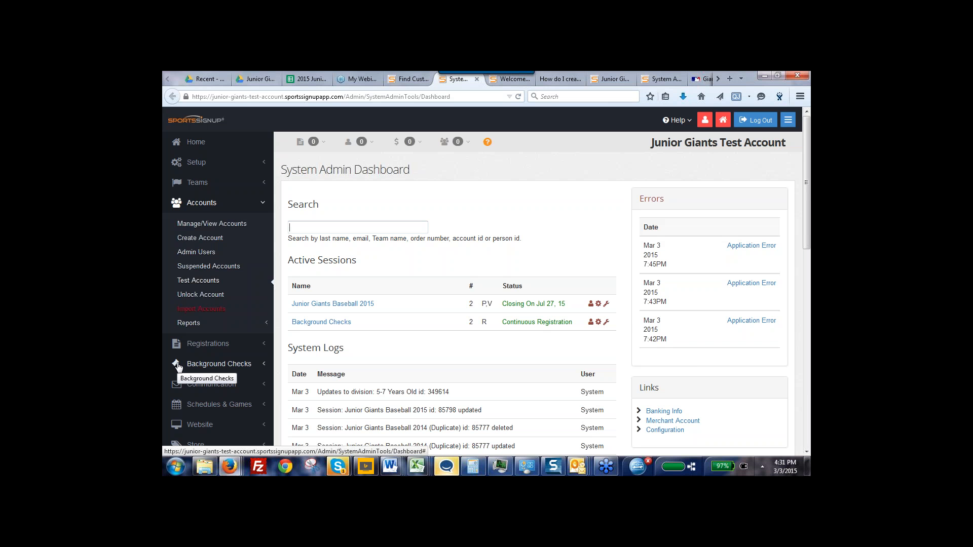
pyautogui.click(208, 239)
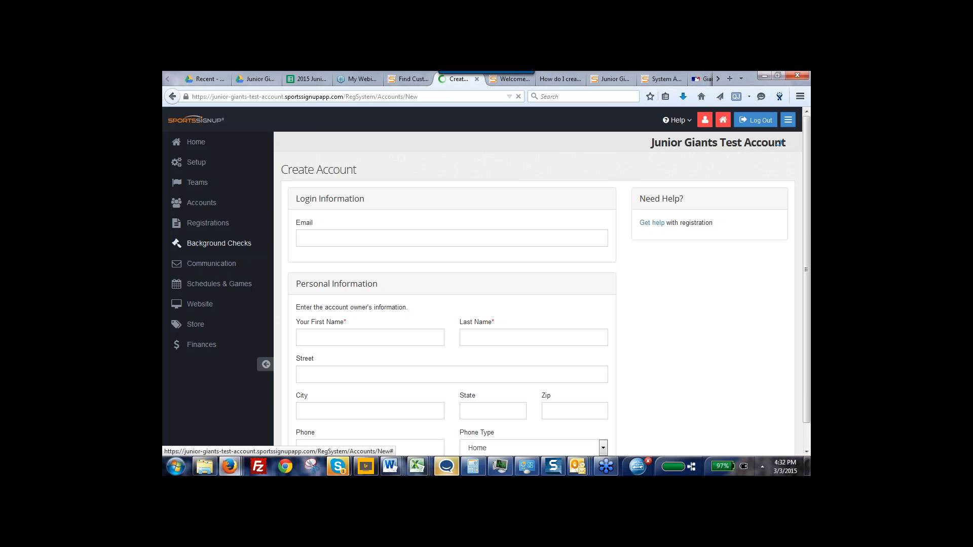
pyautogui.click(200, 144)
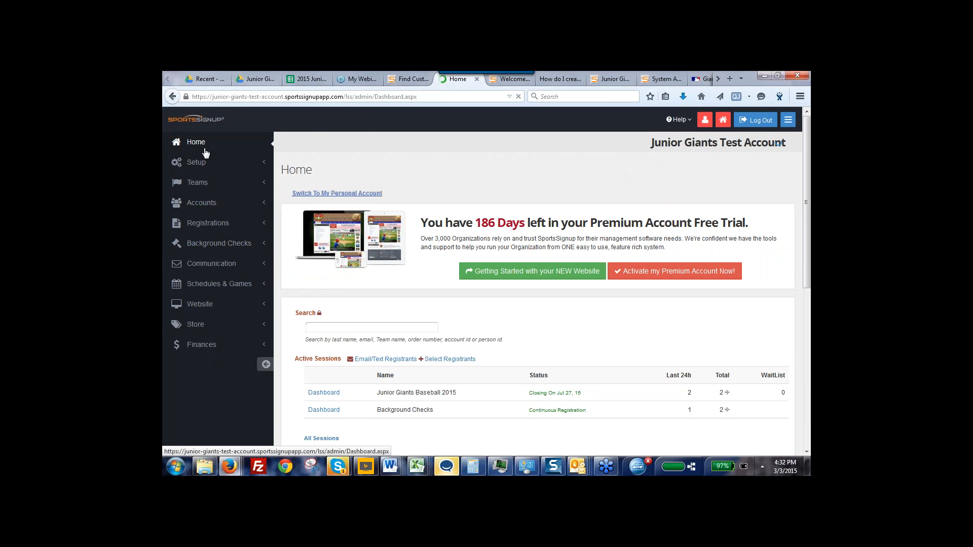
pyautogui.click(198, 229)
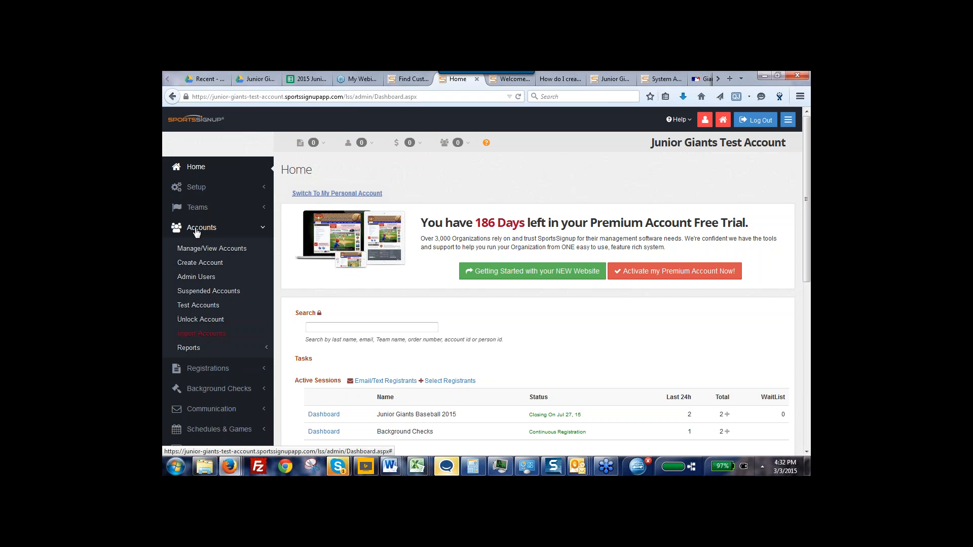
pyautogui.click(191, 264)
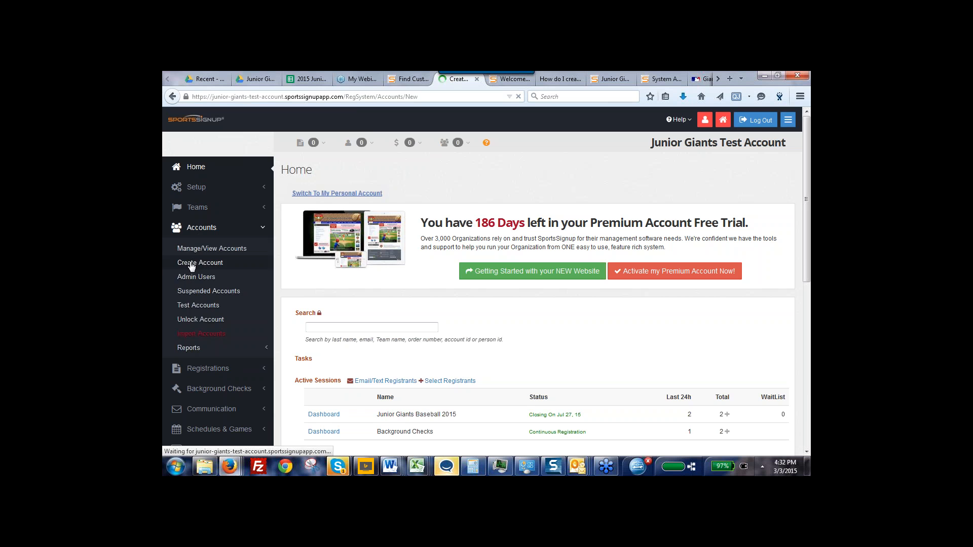
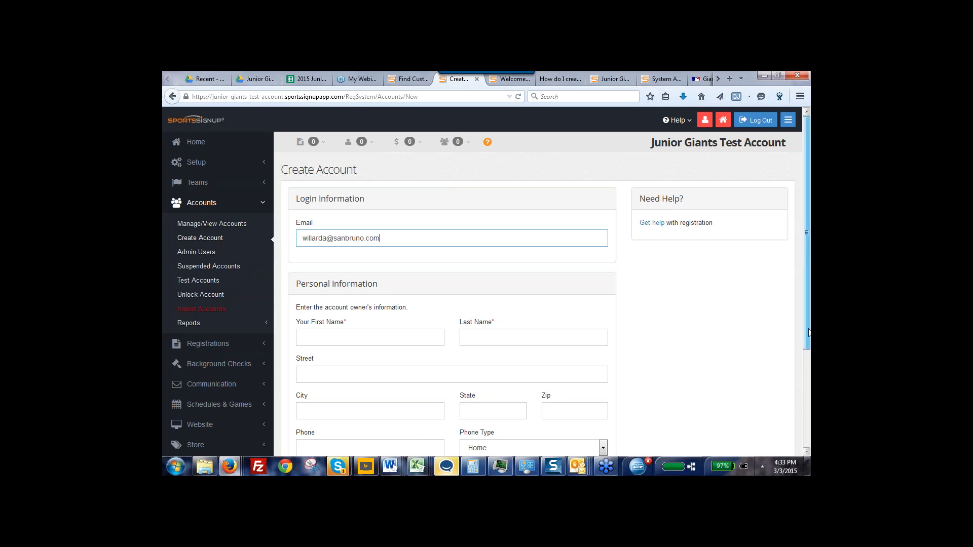
# Enter the account owner's e-mail address on the Create Account form and review the remaining personal information fields
pyautogui.moveTo(805, 327); pyautogui.dragTo(809, 335)
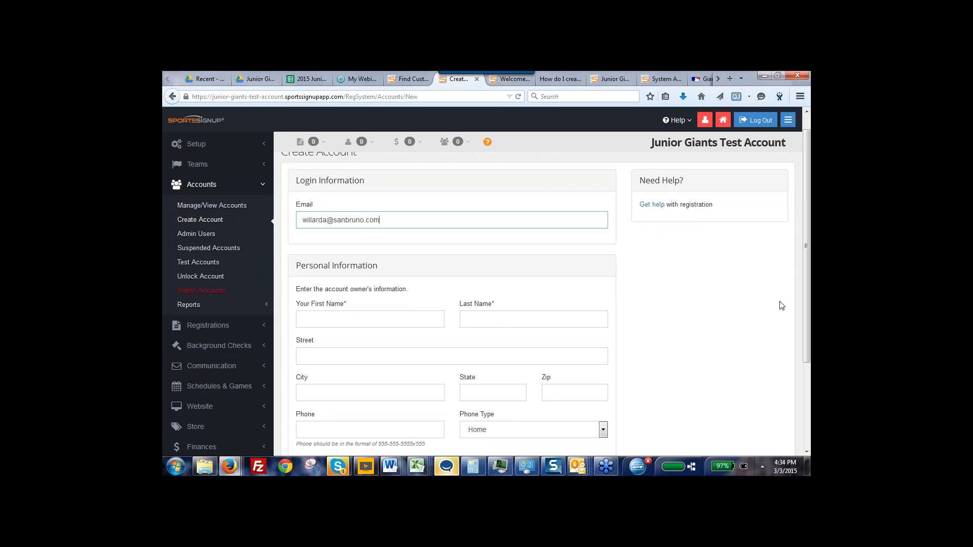
pyautogui.moveTo(808, 310); pyautogui.dragTo(805, 346)
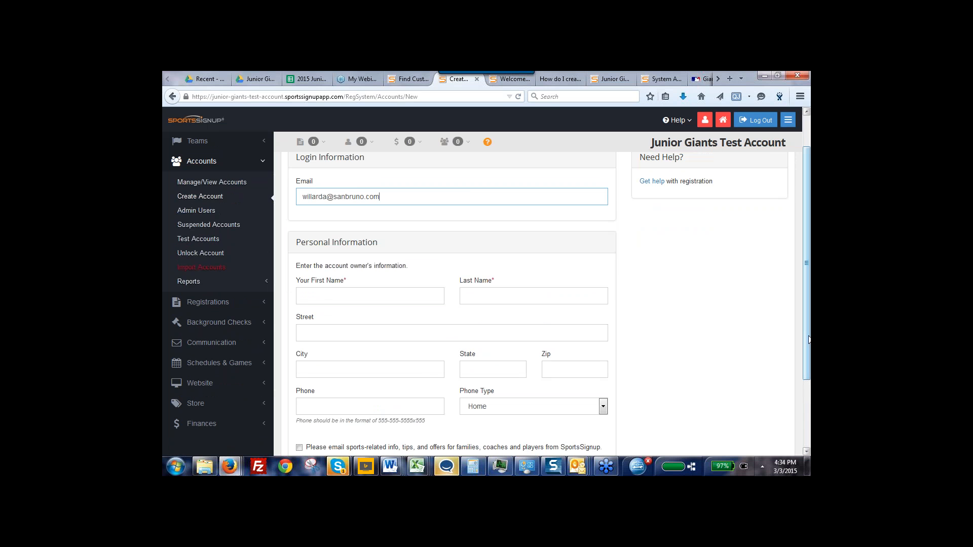
pyautogui.moveTo(809, 340); pyautogui.dragTo(808, 227)
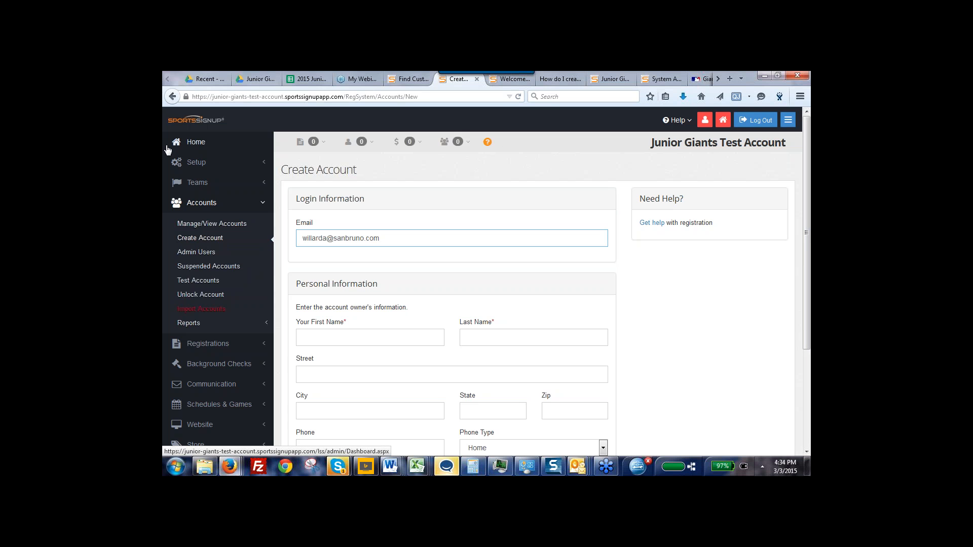
# Select all player and volunteer registrations from the Junior Giants Baseball 2015 session dashboard, then view them and the list of saved report views
pyautogui.click(194, 147)
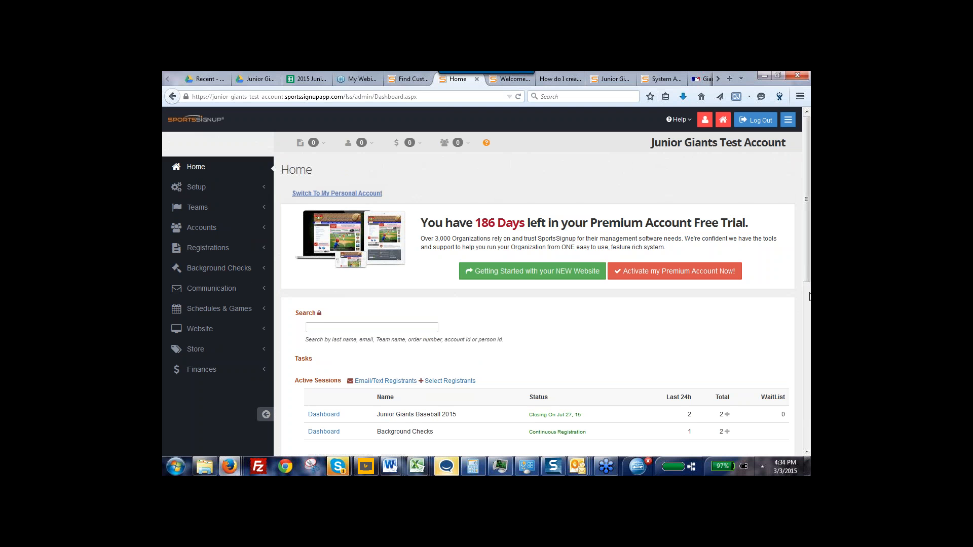
pyautogui.moveTo(808, 283)
pyautogui.mouseDown()
pyautogui.moveTo(809, 319)
pyautogui.moveTo(808, 294)
pyautogui.mouseUp()
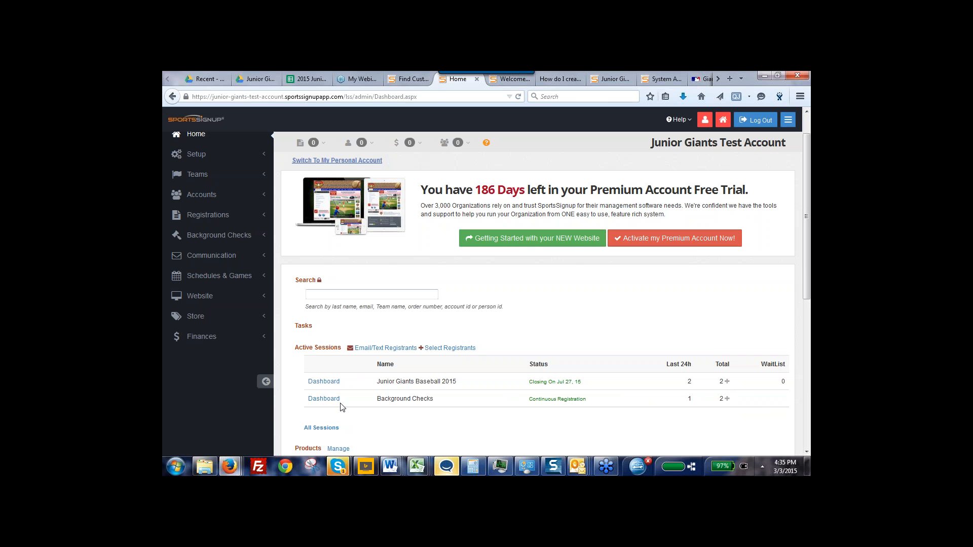
pyautogui.click(320, 384)
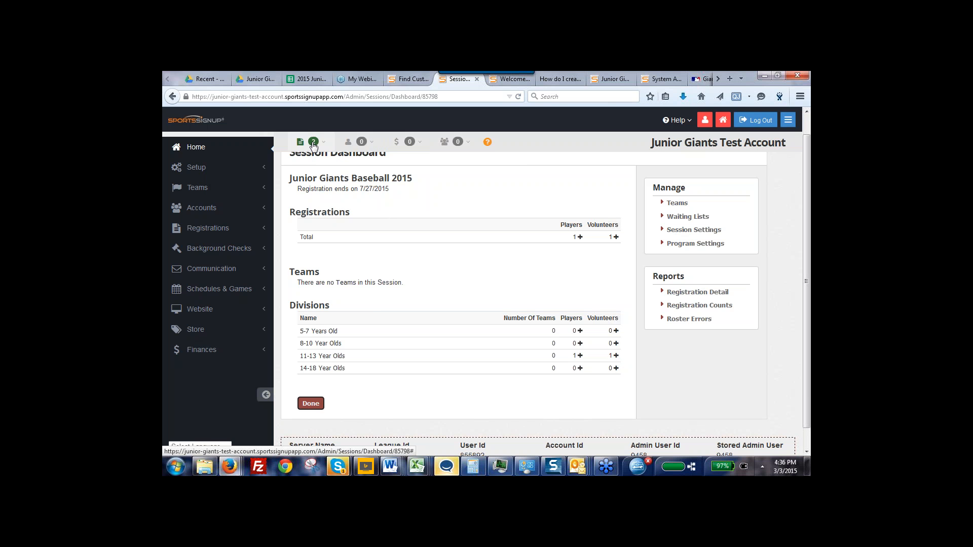
pyautogui.click(313, 143)
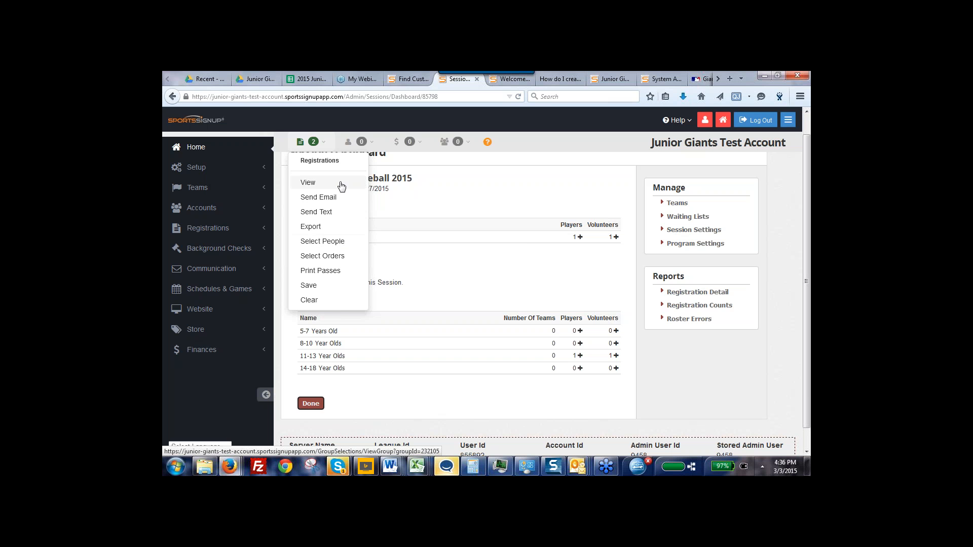
pyautogui.click(308, 183)
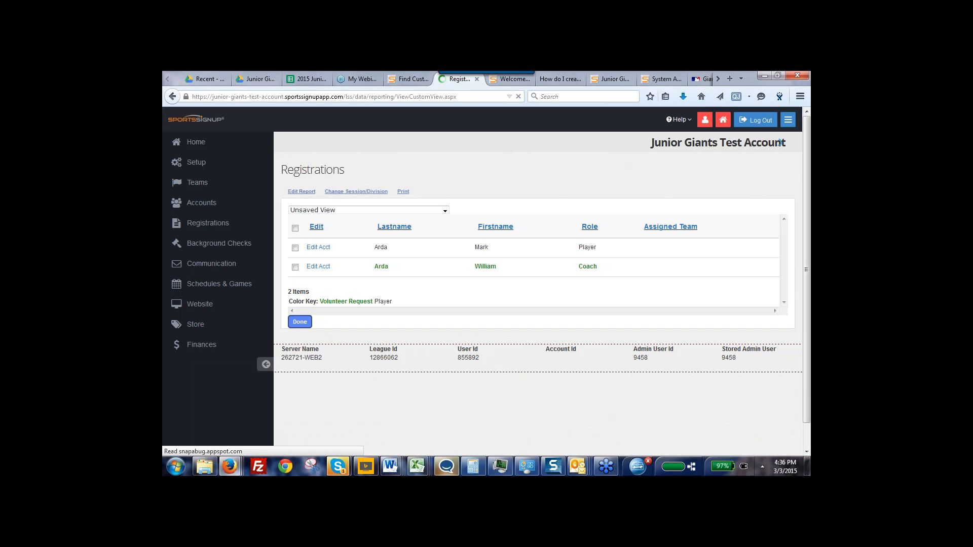
pyautogui.click(445, 212)
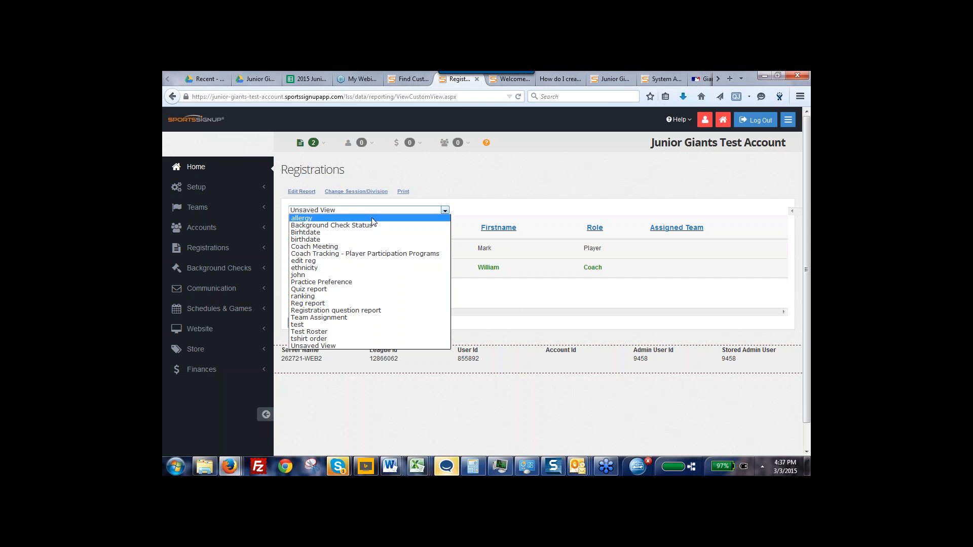
pyautogui.click(348, 210)
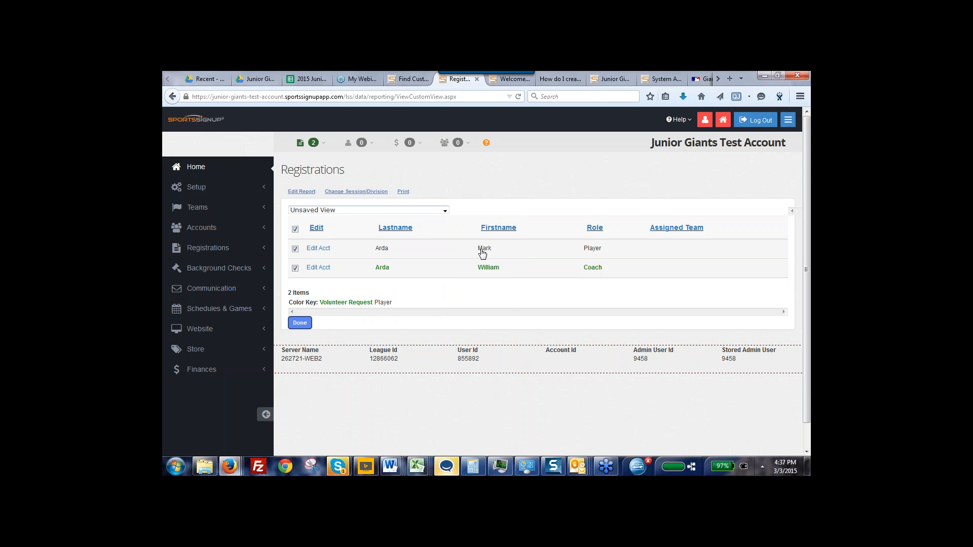
# Open the registrations report for editing and name it "medical information"
pyautogui.click(300, 192)
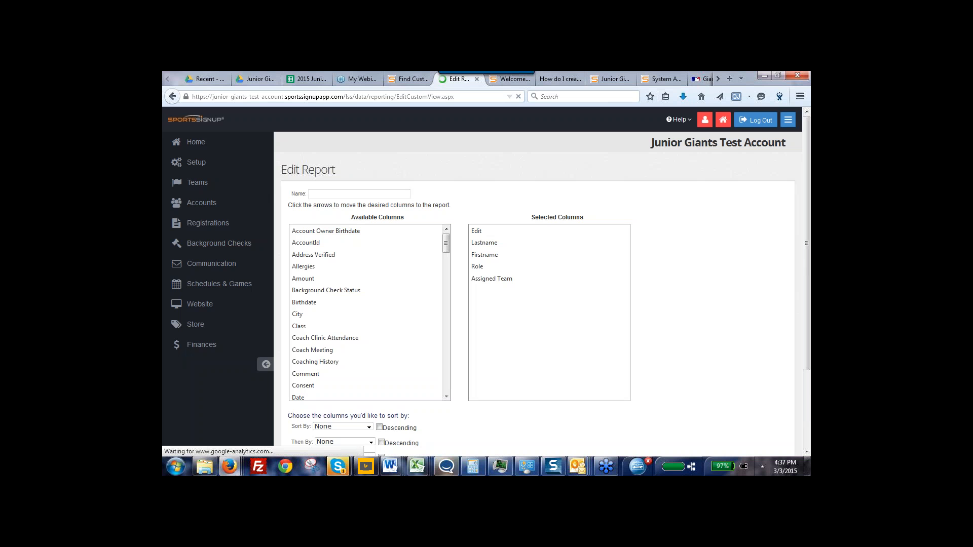
pyautogui.click(344, 194)
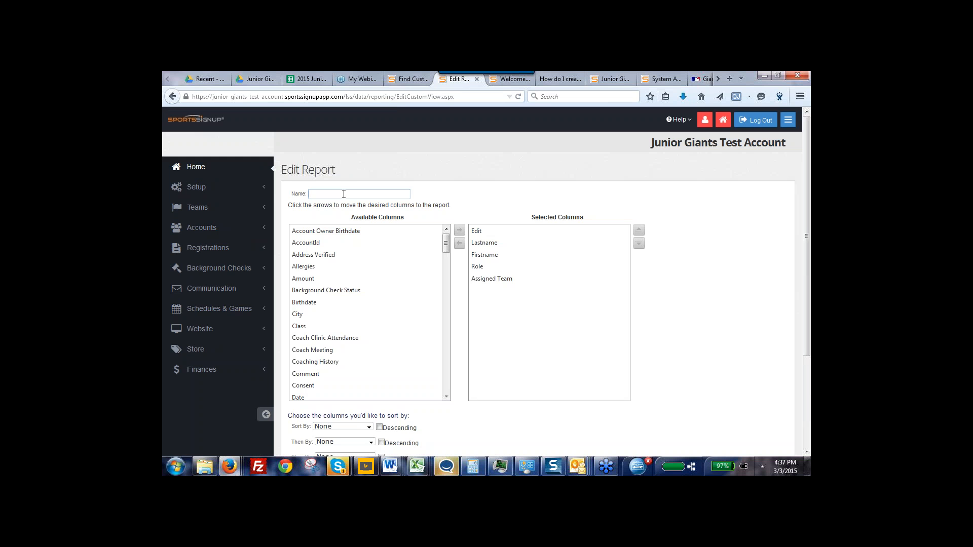
pyautogui.write('m')
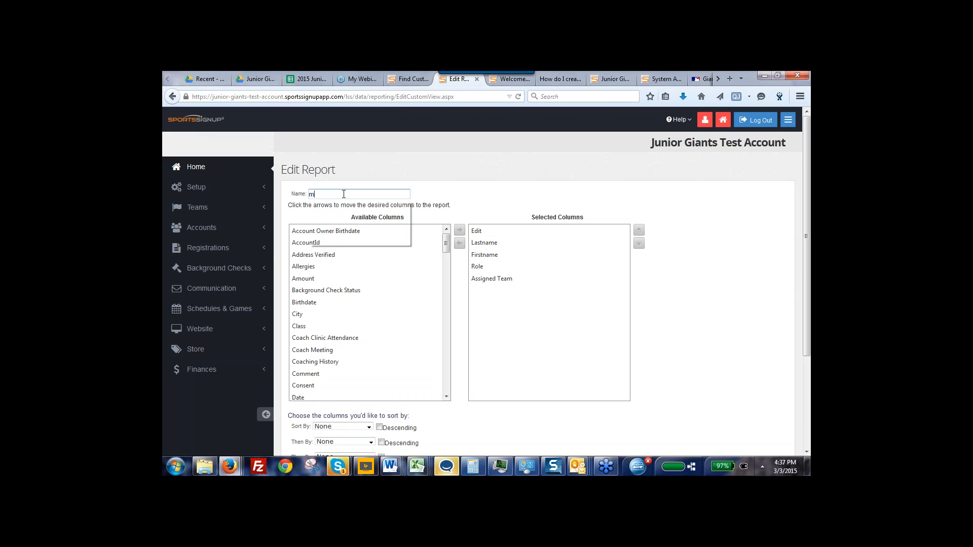
pyautogui.write('edic')
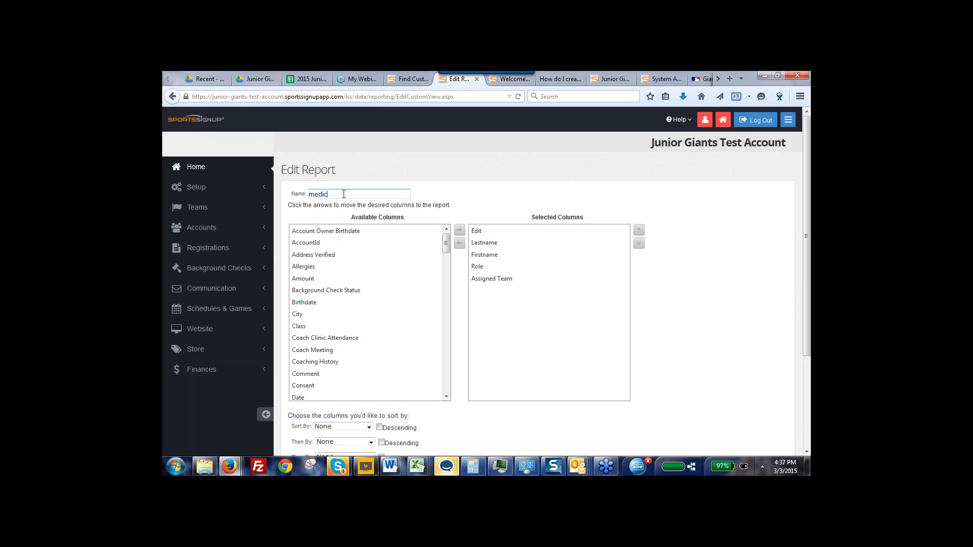
pyautogui.write('al information')
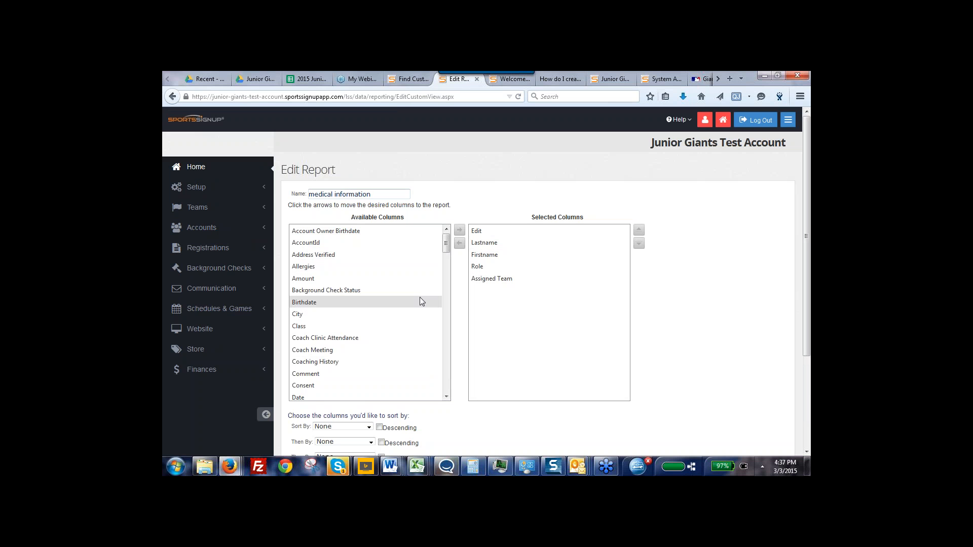
# Add the Division and Date columns to the report's selected columns
pyautogui.moveTo(447, 246); pyautogui.dragTo(447, 259)
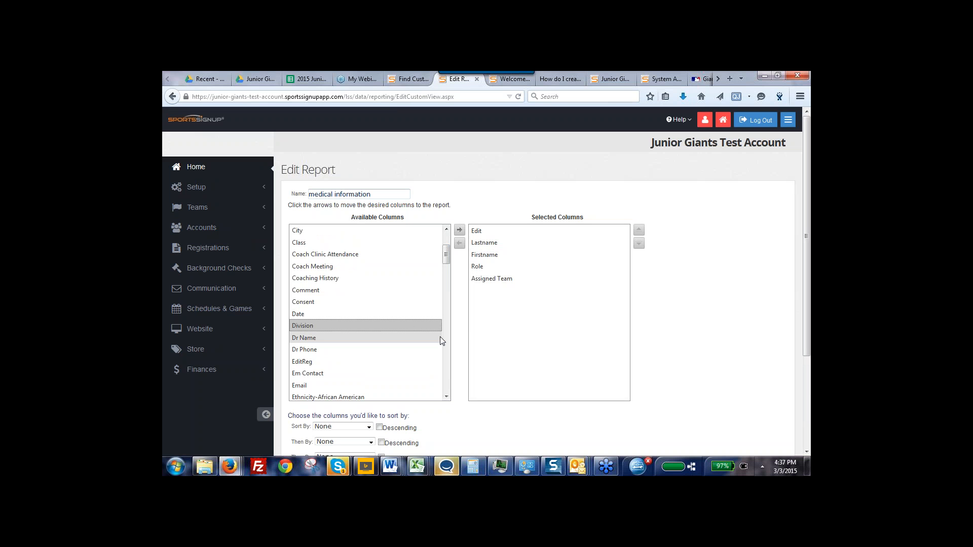
pyautogui.doubleClick(312, 326)
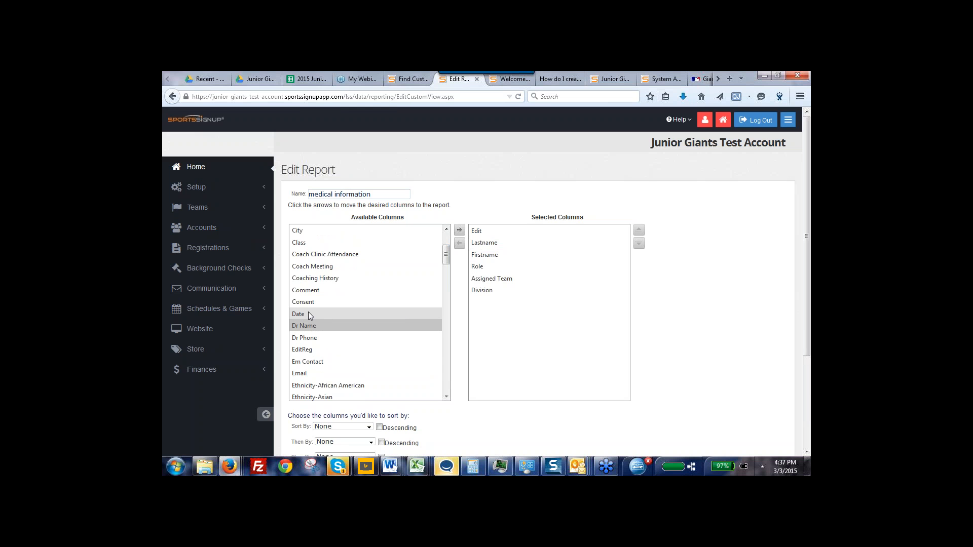
pyautogui.click(310, 315)
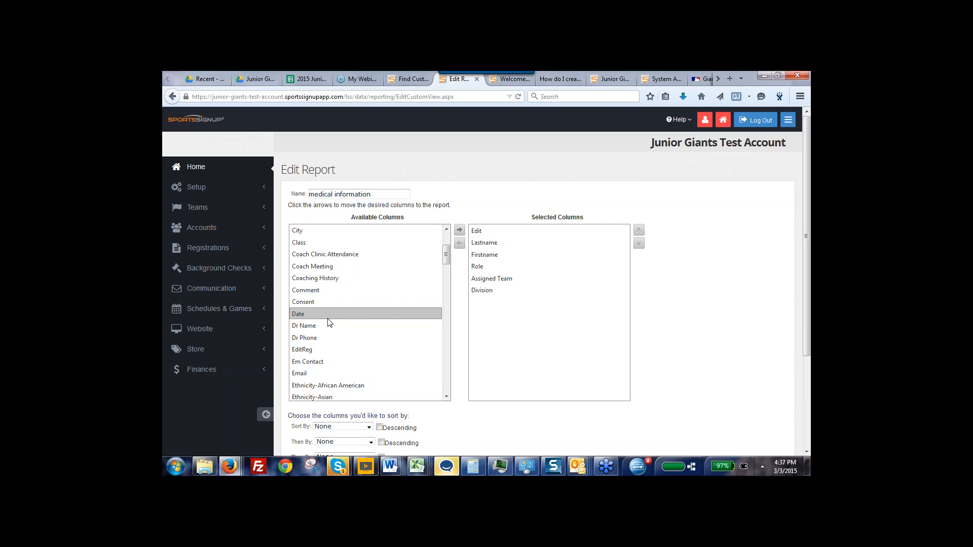
pyautogui.click(460, 232)
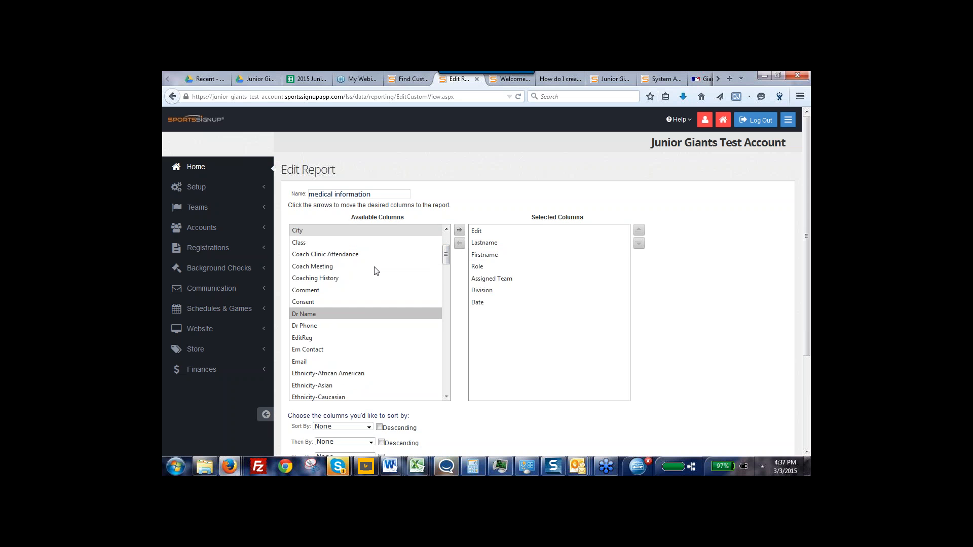
# Add the Medical Info and Medications columns together to the report's selected columns
pyautogui.moveTo(446, 255); pyautogui.dragTo(447, 237)
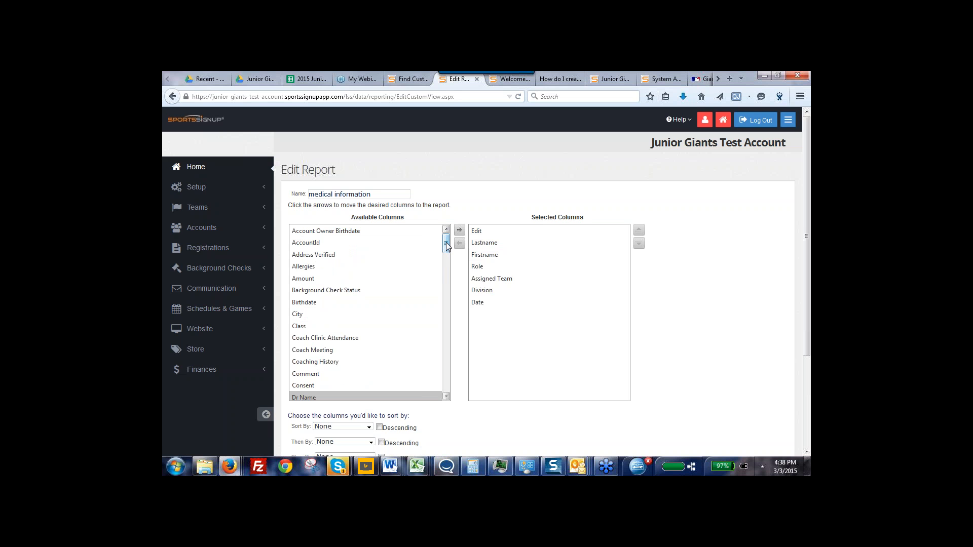
pyautogui.moveTo(446, 242); pyautogui.dragTo(450, 319)
pyautogui.click(311, 283)
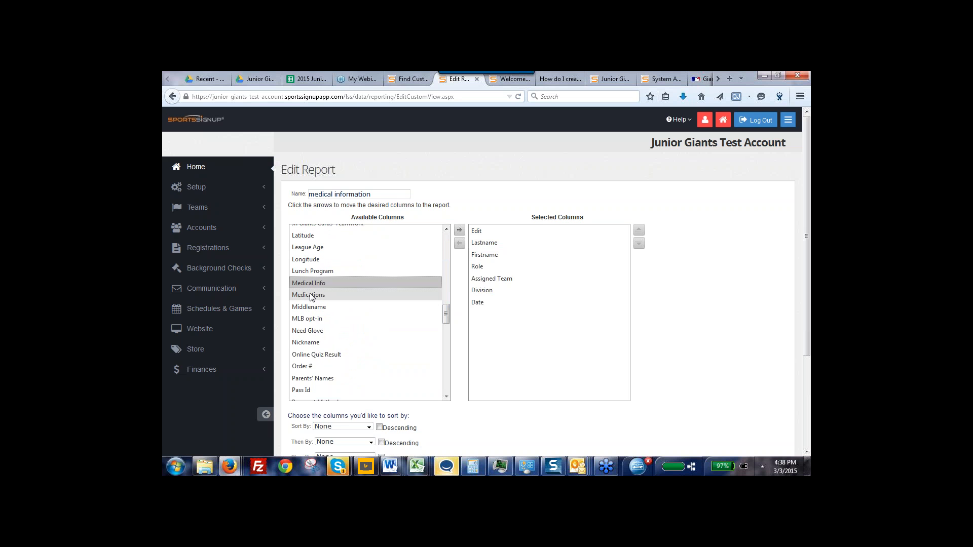
pyautogui.keyDown('ctrl'); pyautogui.click(311, 296); pyautogui.keyUp('ctrl')
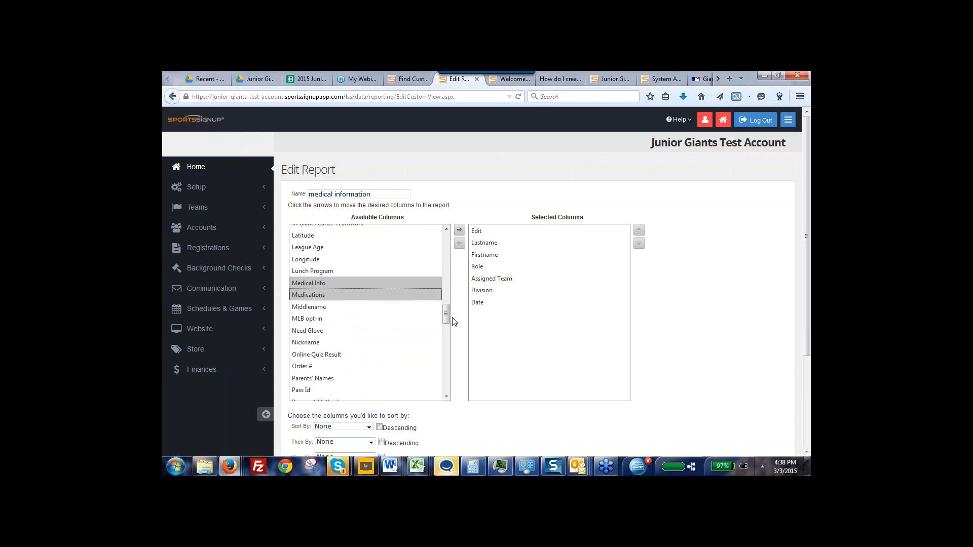
pyautogui.click(459, 230)
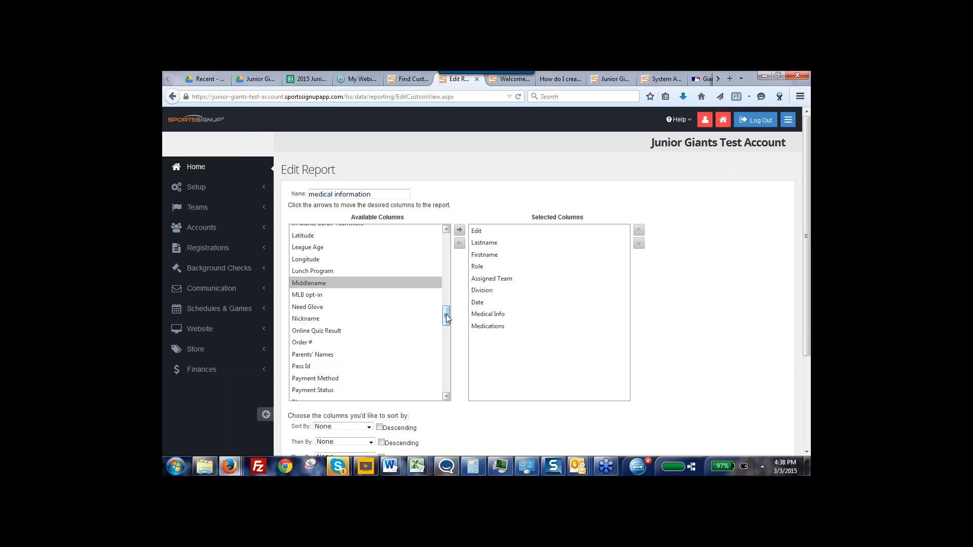
# Add the Allergies column to the medical information report and save the report
pyautogui.moveTo(446, 316); pyautogui.dragTo(445, 230)
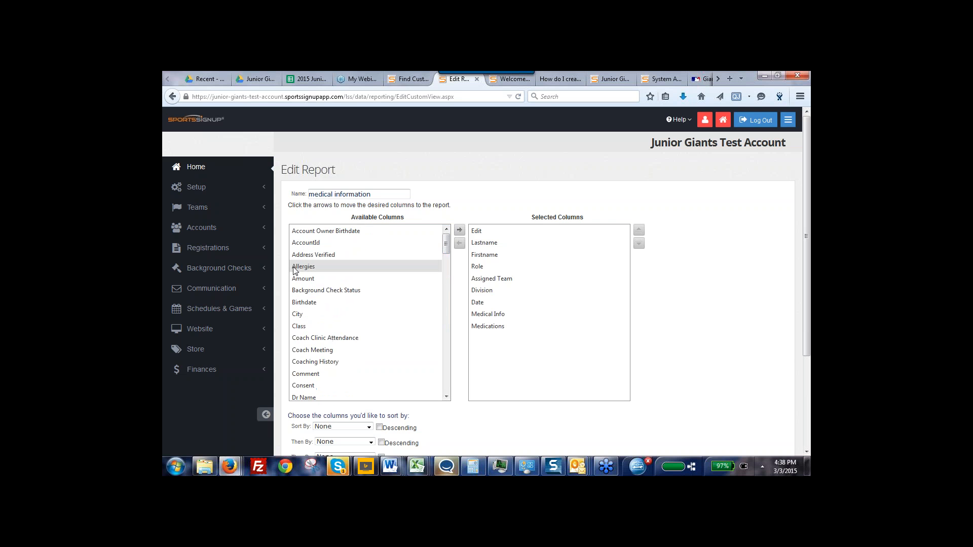
pyautogui.click(430, 266)
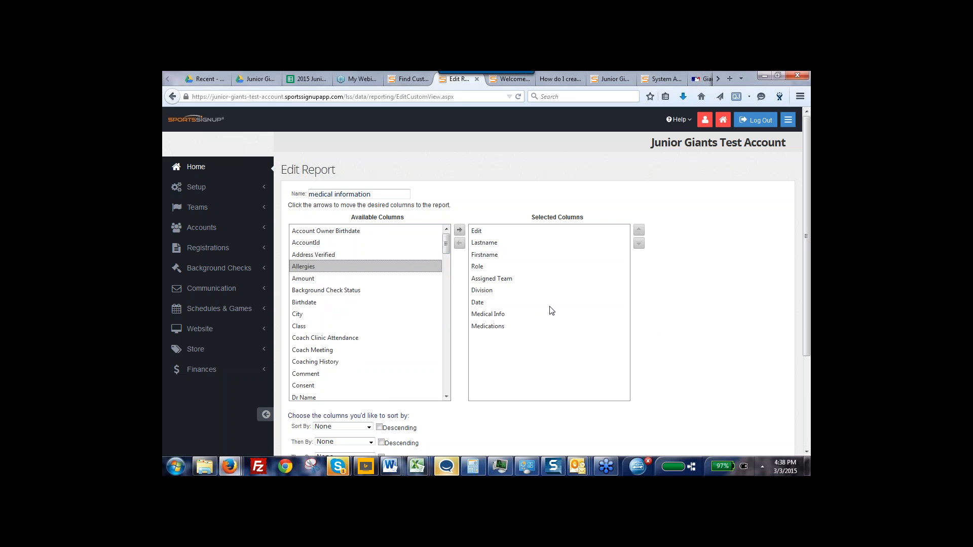
pyautogui.click(459, 230)
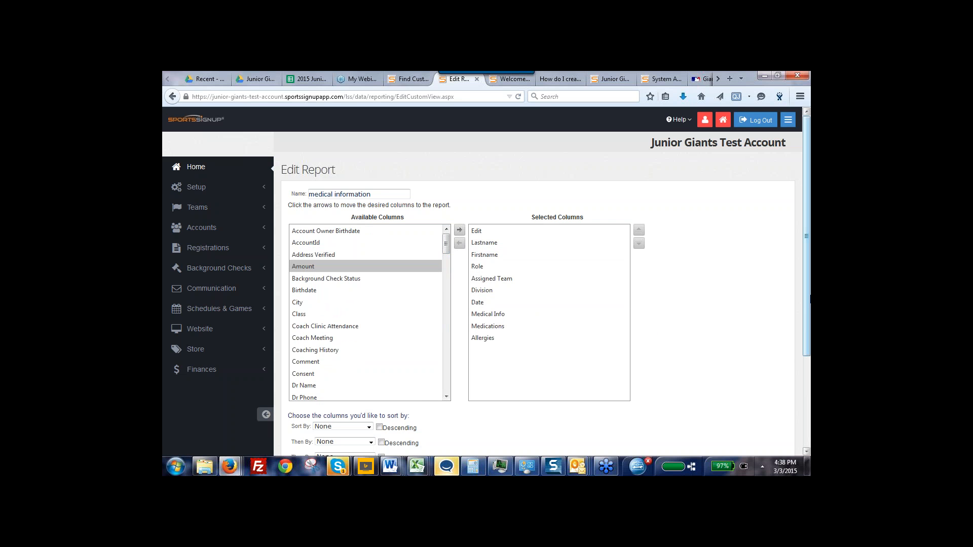
pyautogui.scroll(-2, 805, 361)
pyautogui.scroll(-2, 805, 361)
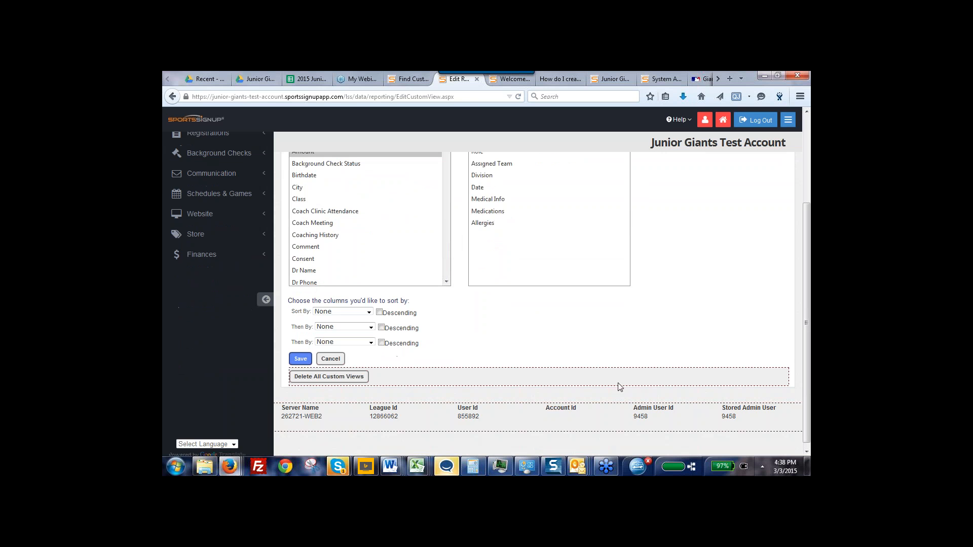
pyautogui.click(300, 360)
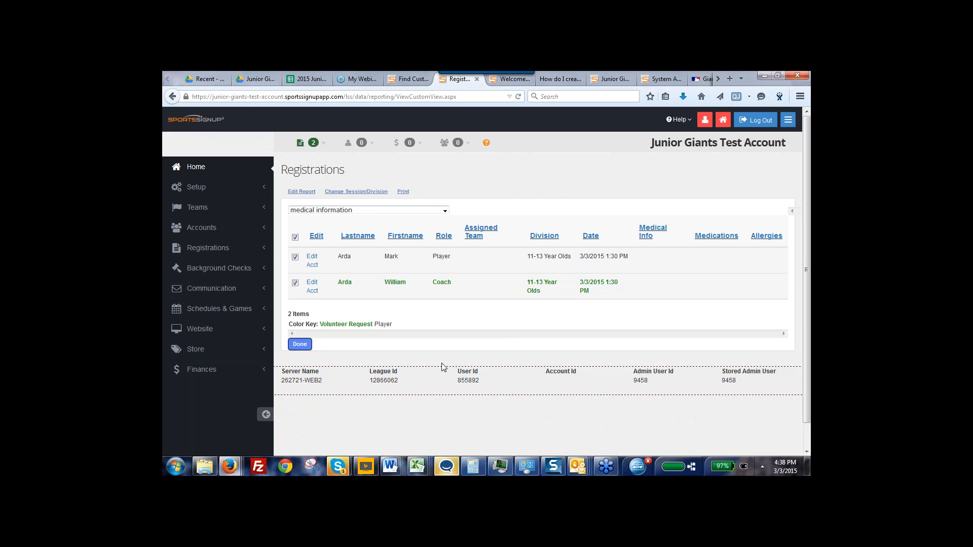
# Look through the saved report views and display the registrations with the Background Check Status view
pyautogui.click(445, 210)
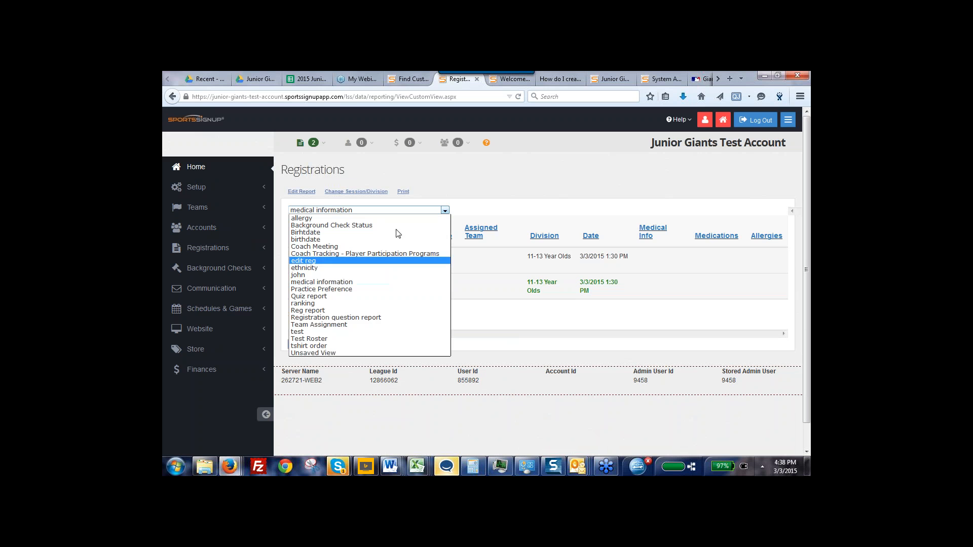
pyautogui.press('c')
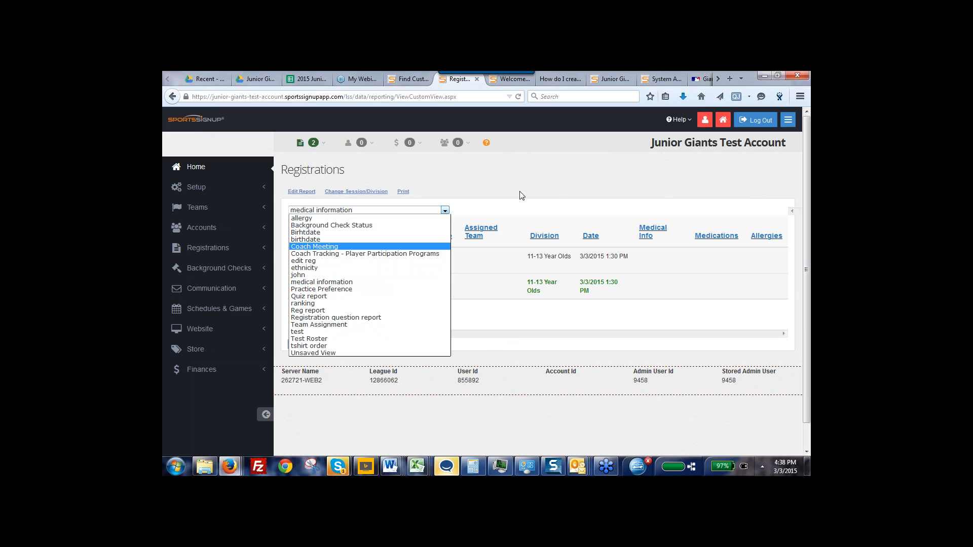
pyautogui.click(520, 192)
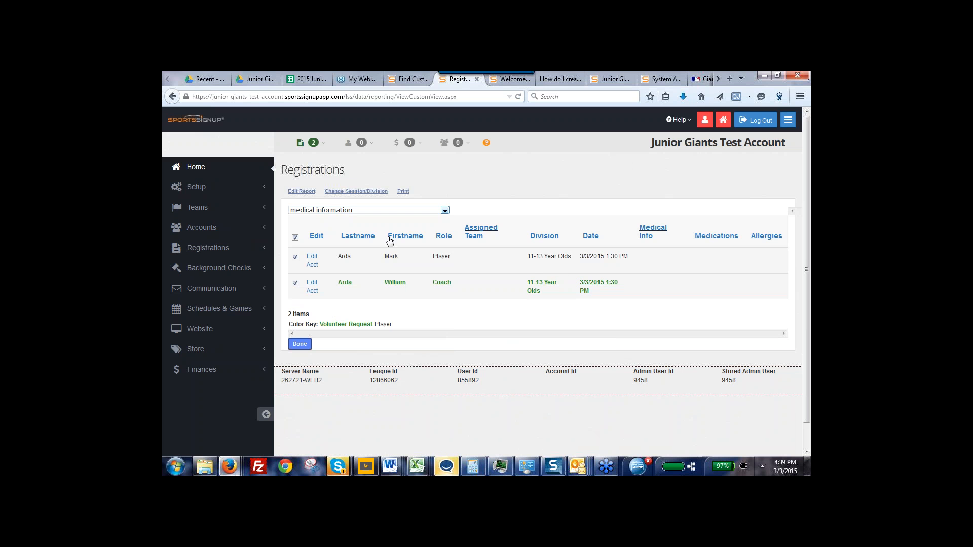
pyautogui.click(446, 211)
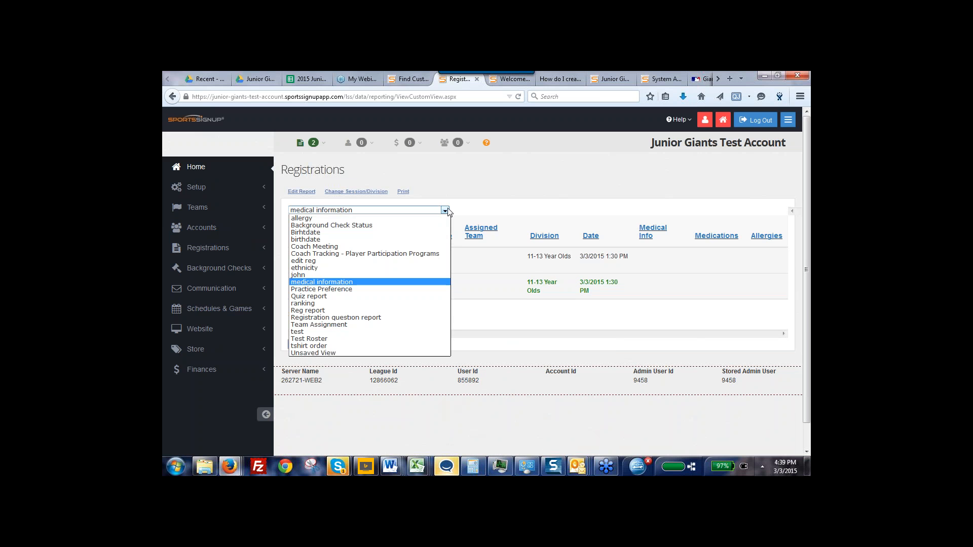
pyautogui.click(362, 226)
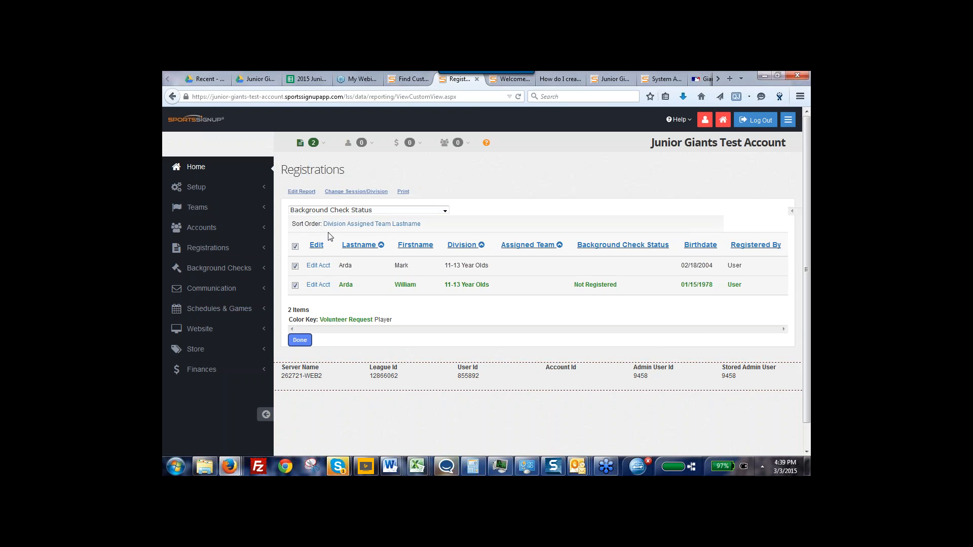
# Filter the Background Check Status report to team volunteers only by excluding players, and view it
pyautogui.click(359, 192)
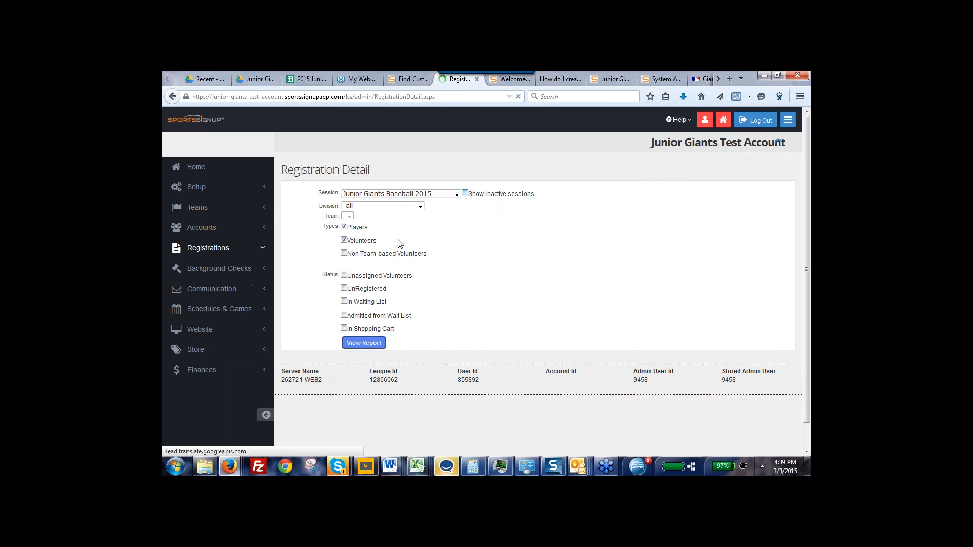
pyautogui.click(345, 227)
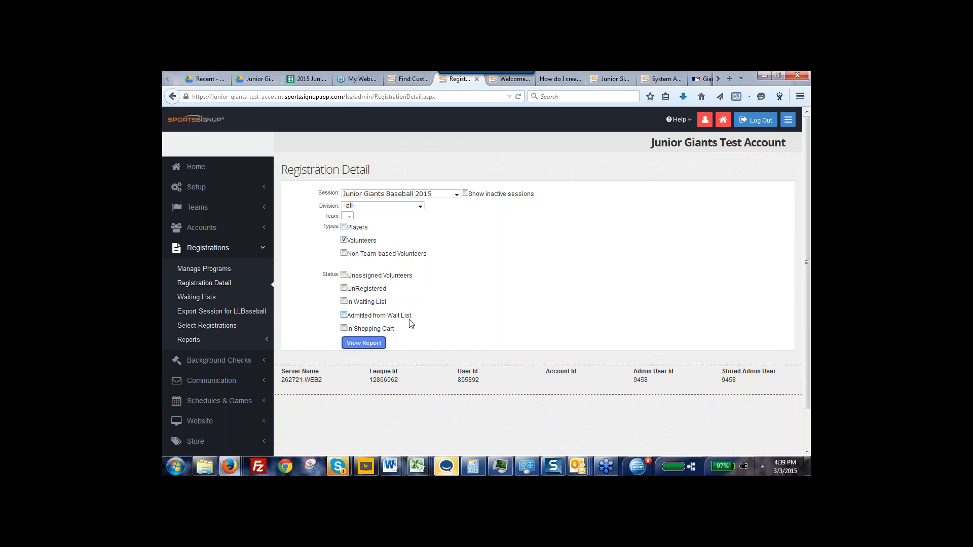
pyautogui.click(364, 344)
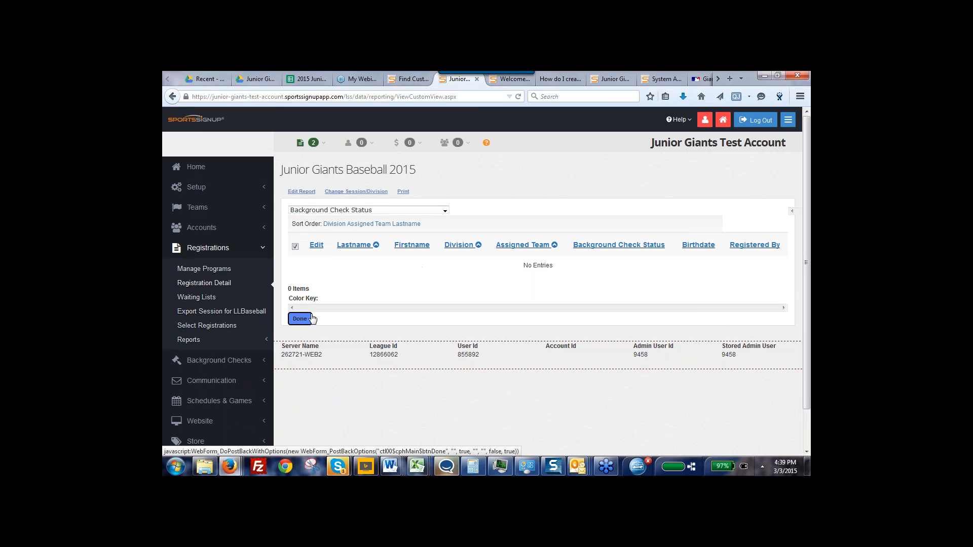
# Limit the Junior Giants Baseball 2015 report to Unassigned Volunteers, excluding Players and Volunteers, and view it
pyautogui.click(354, 193)
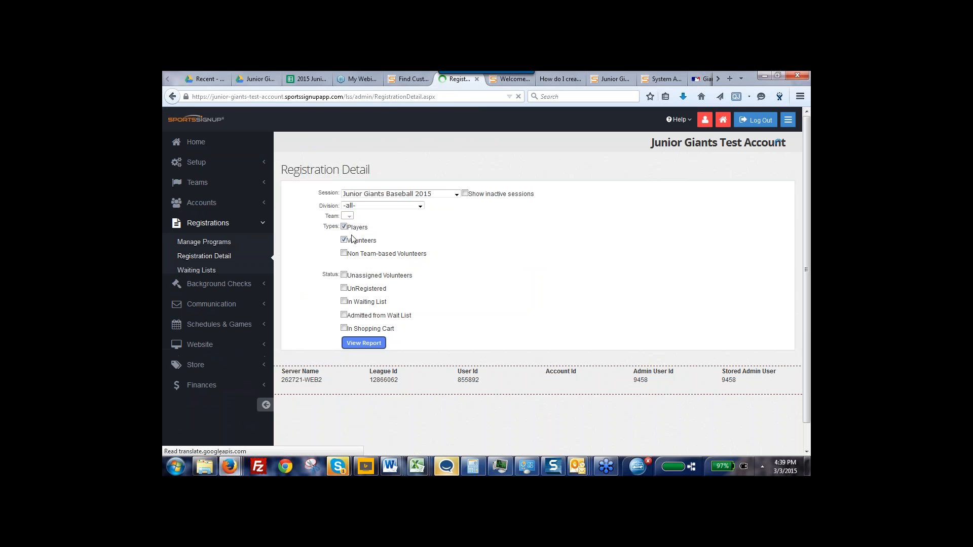
pyautogui.click(344, 226)
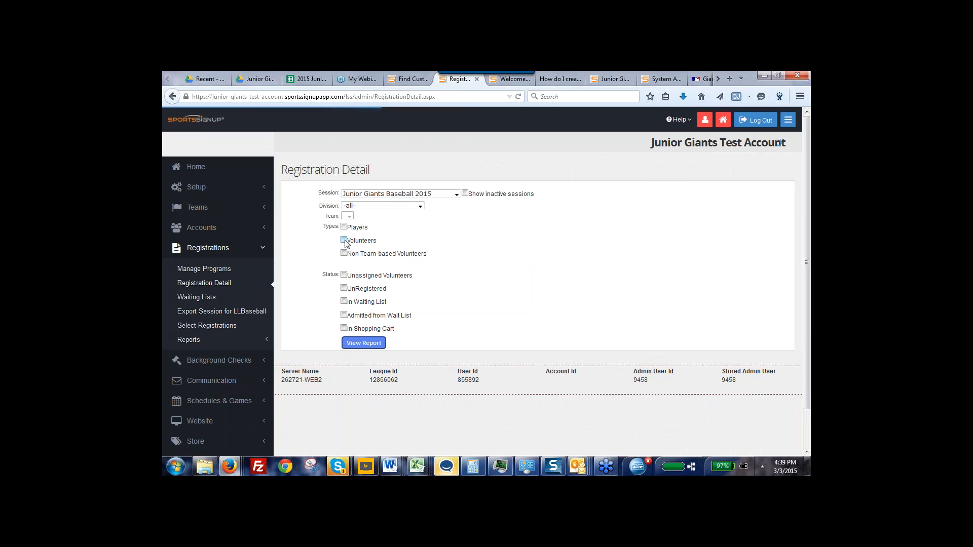
pyautogui.click(344, 240)
pyautogui.click(344, 276)
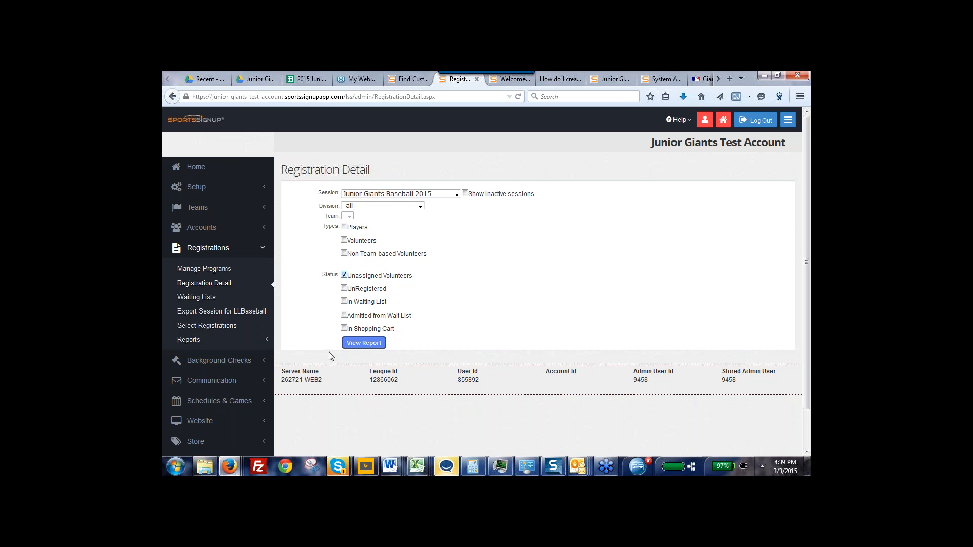
pyautogui.click(364, 343)
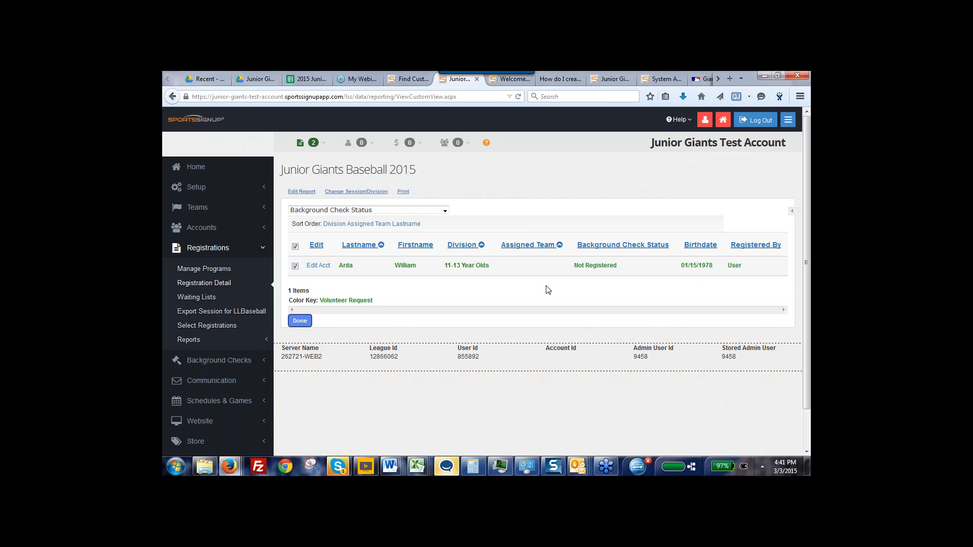
# Switch the report to the Coach Tracking - Player Participation Programs view and restrict it to Players only
pyautogui.click(445, 210)
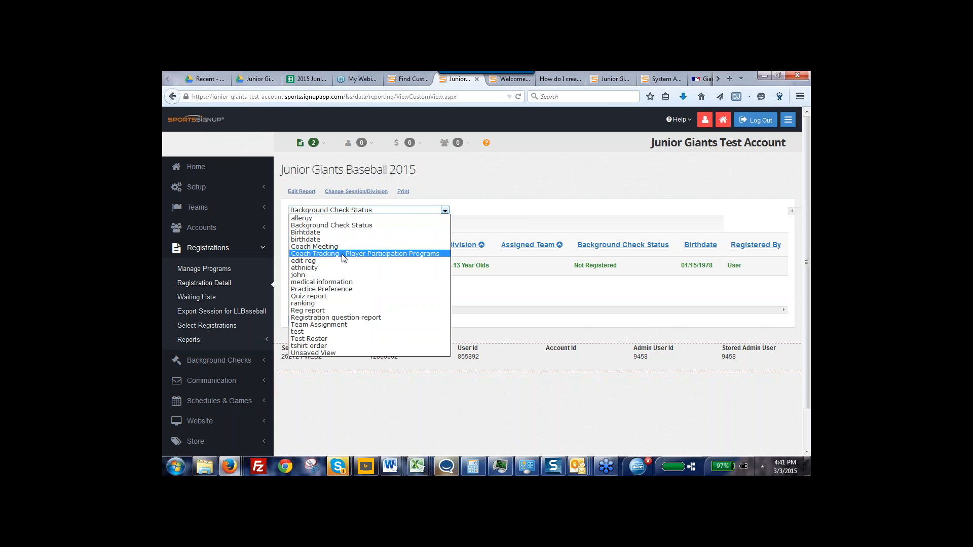
pyautogui.click(344, 254)
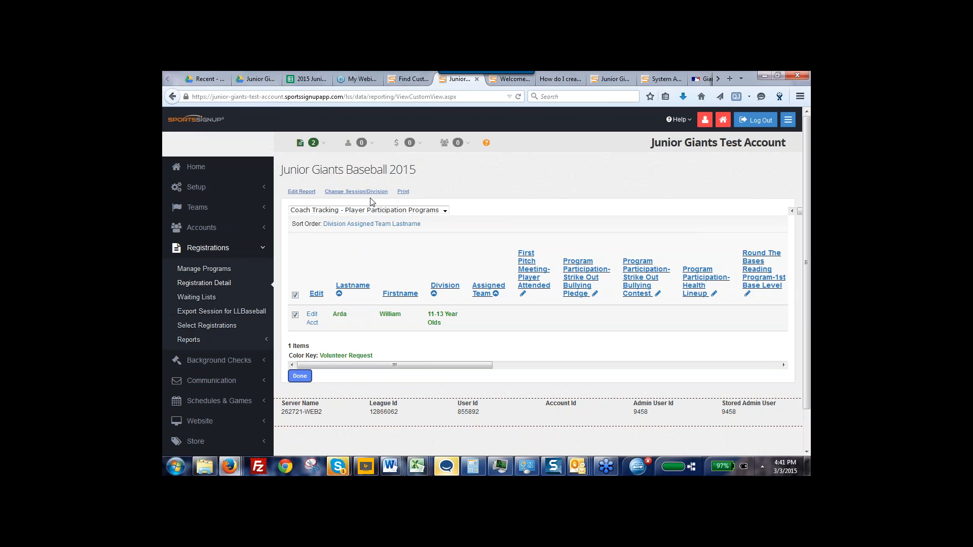
pyautogui.click(351, 193)
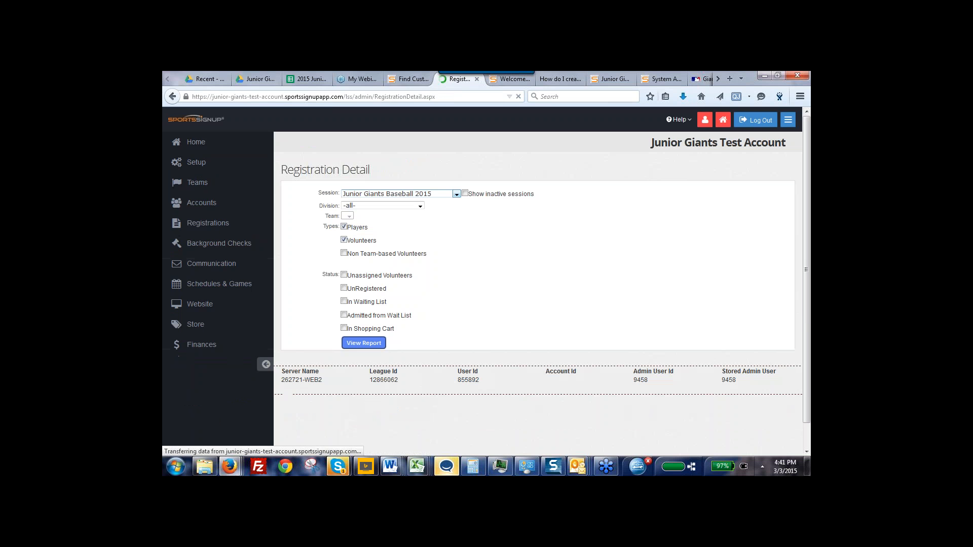
pyautogui.click(344, 240)
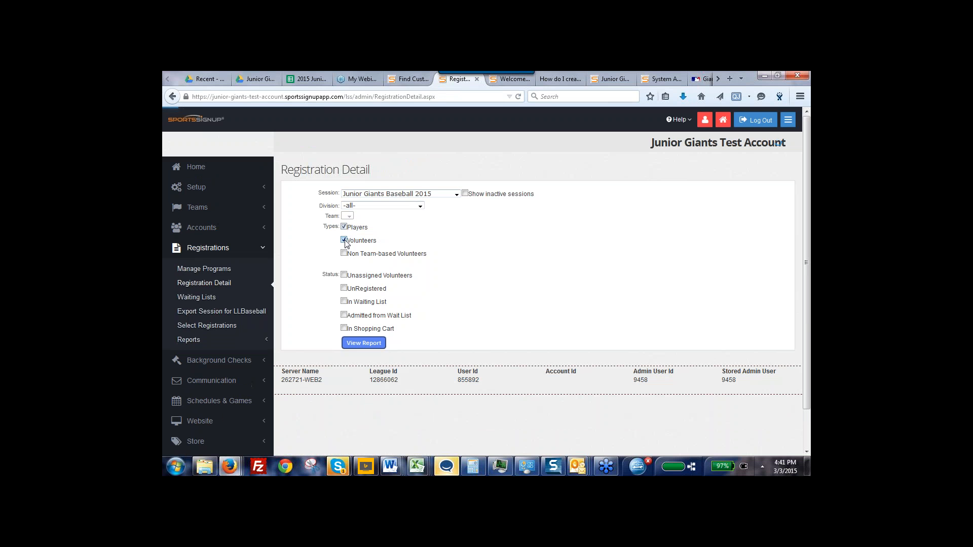
pyautogui.click(356, 344)
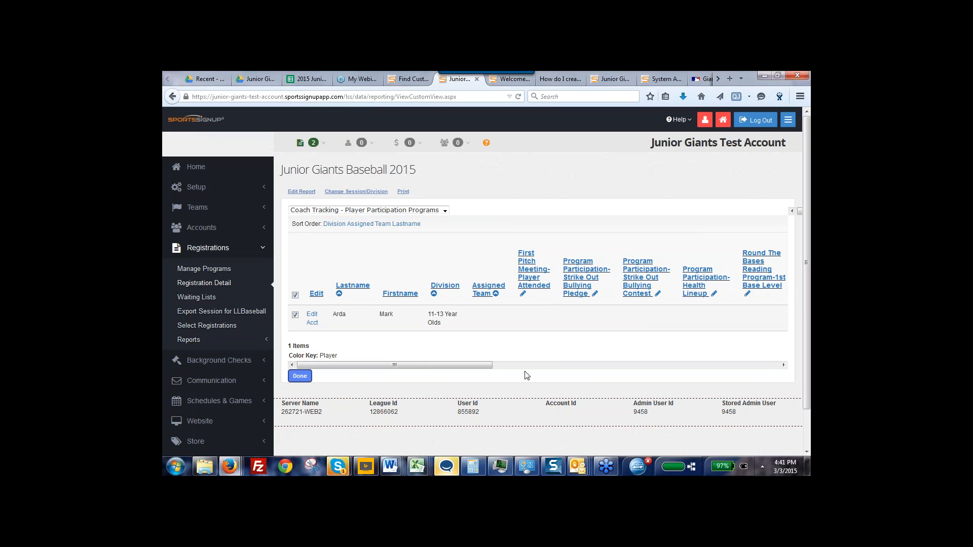
# Mark the listed player as having attended the First Pitch Meeting and save the change
pyautogui.moveTo(424, 366); pyautogui.dragTo(452, 358)
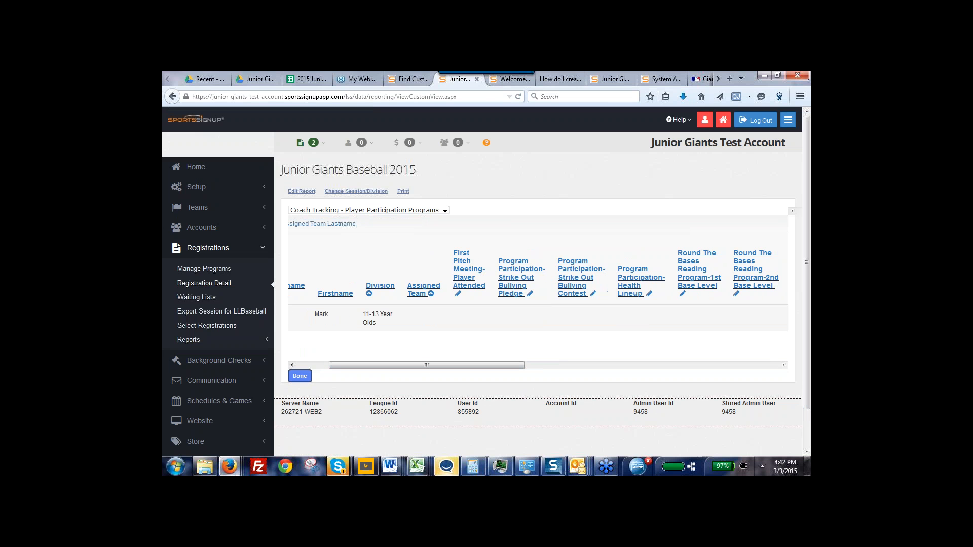
pyautogui.click(458, 294)
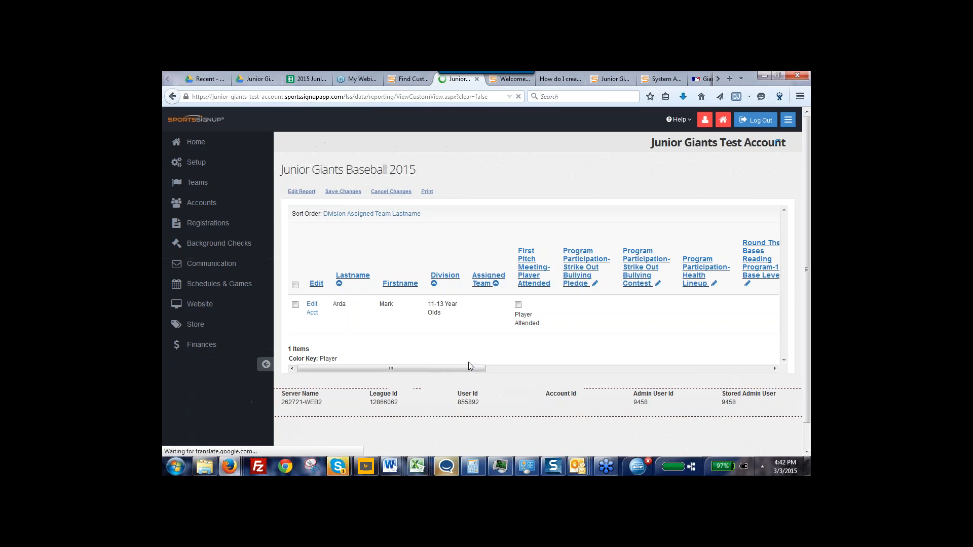
pyautogui.click(518, 315)
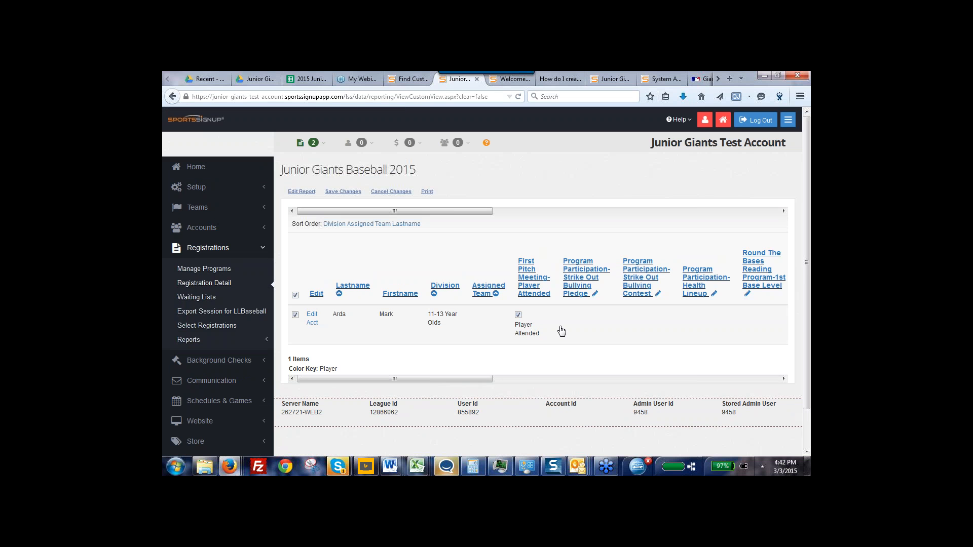
pyautogui.click(343, 192)
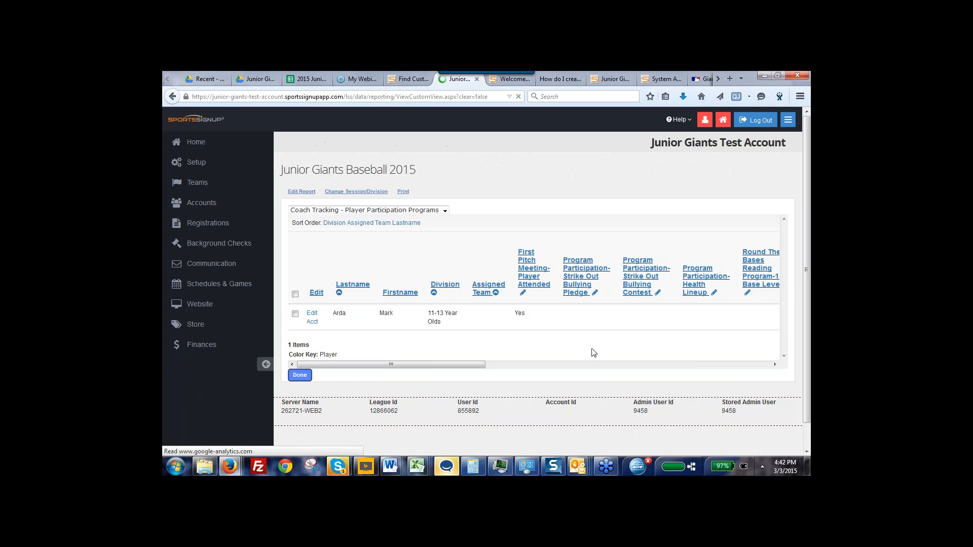
# Record the player's participation in the Strike Out Bullying Pledge and Strike Out Bullying Contest and save the changes
pyautogui.click(595, 295)
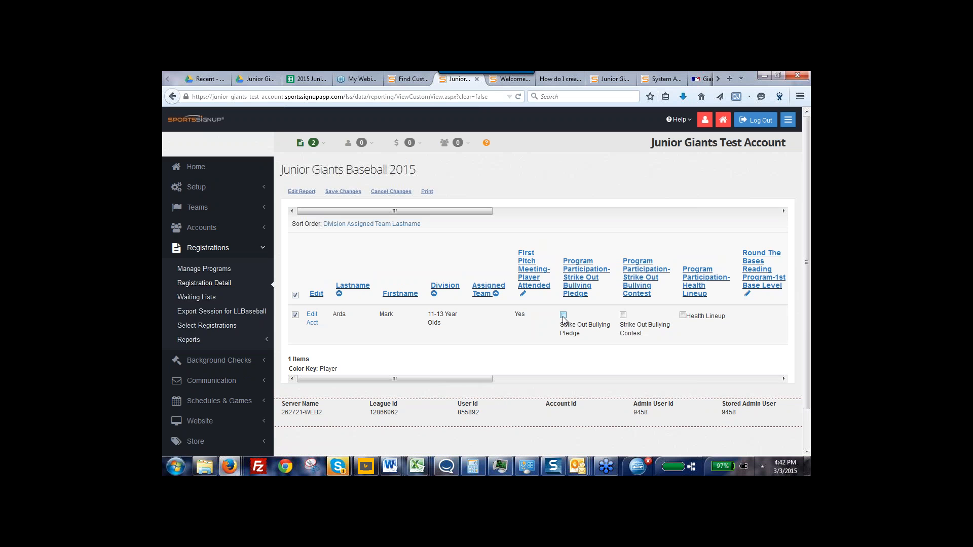
pyautogui.click(563, 316)
pyautogui.click(623, 315)
pyautogui.click(345, 192)
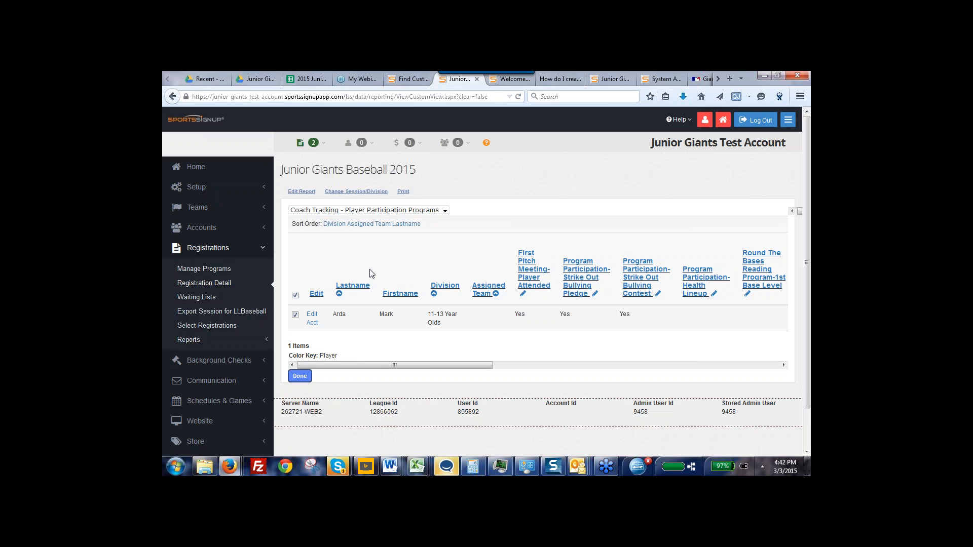
# Open an email to the selected registrations and examine the admin recipient choices, message editor and sending options
pyautogui.click(312, 143)
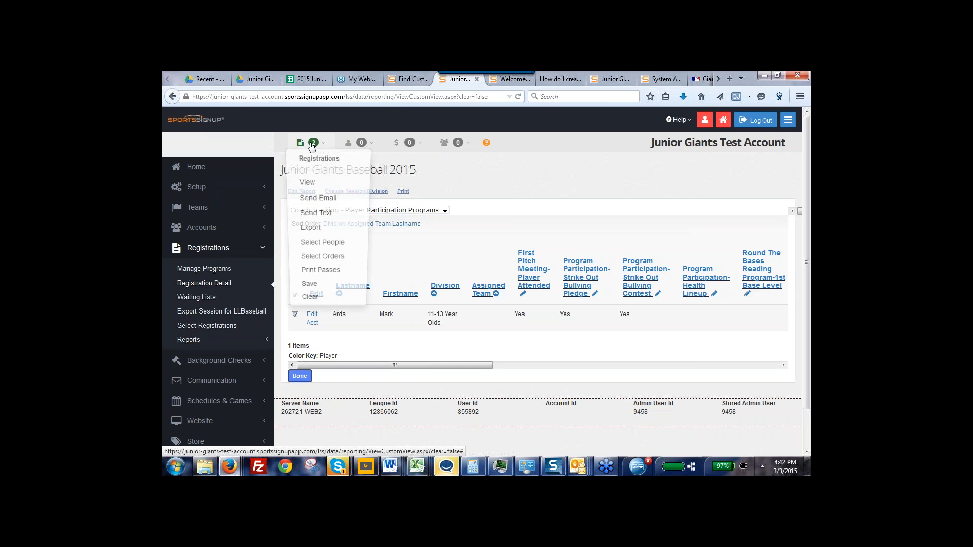
pyautogui.click(308, 199)
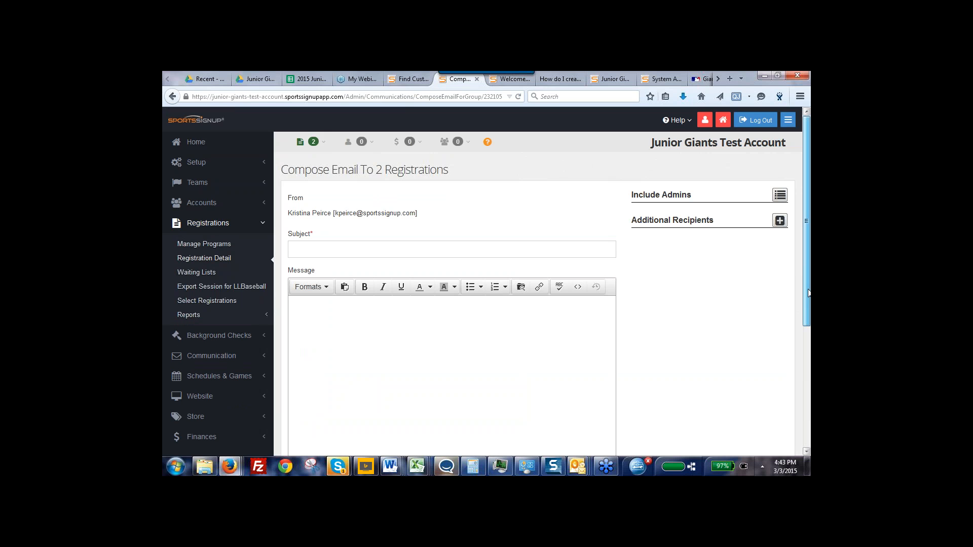
pyautogui.moveTo(809, 290); pyautogui.dragTo(808, 295)
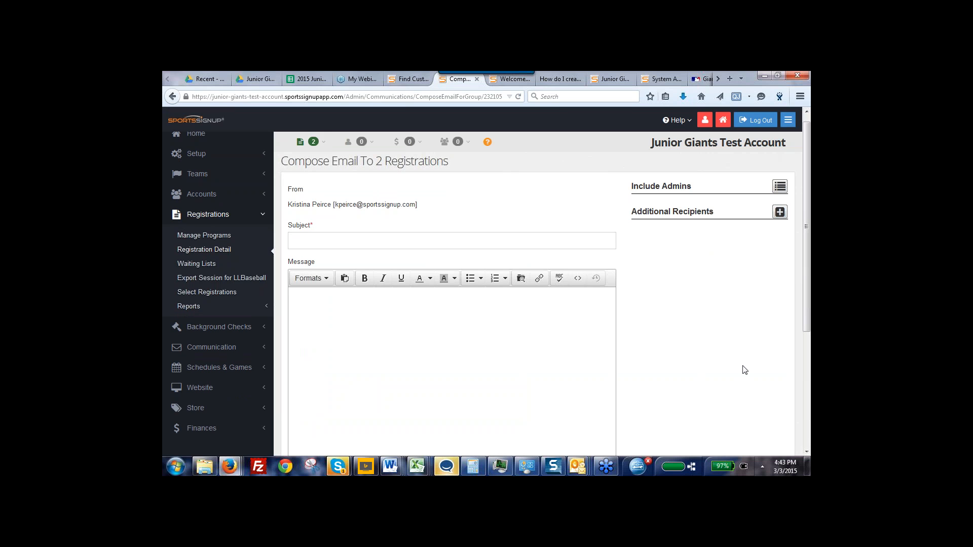
pyautogui.click(780, 186)
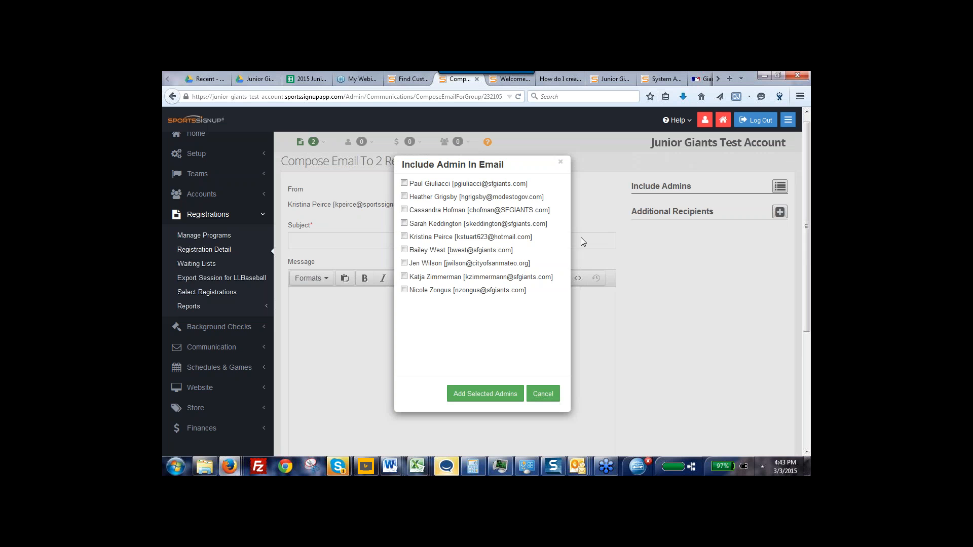
pyautogui.click(543, 394)
pyautogui.scroll(-3, 797, 371)
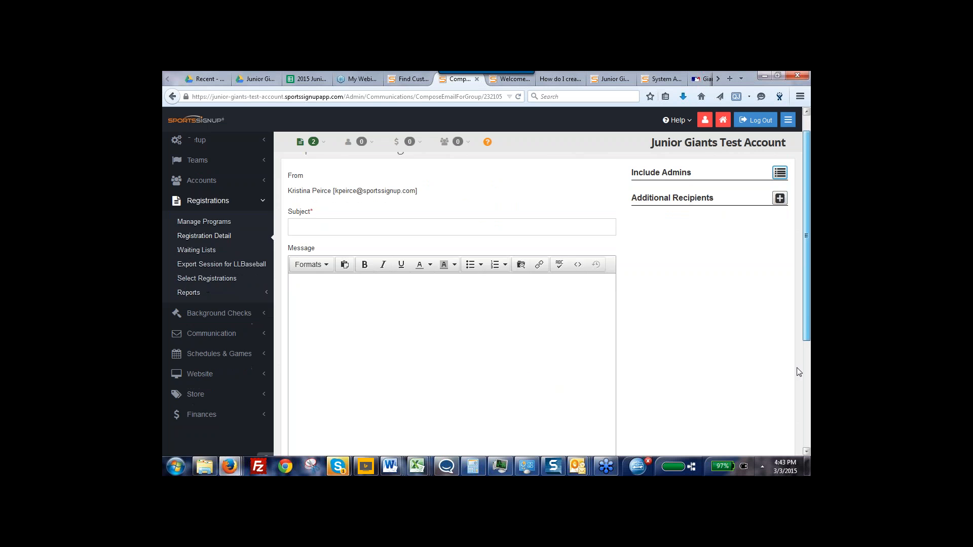
pyautogui.scroll(-1, 793, 419)
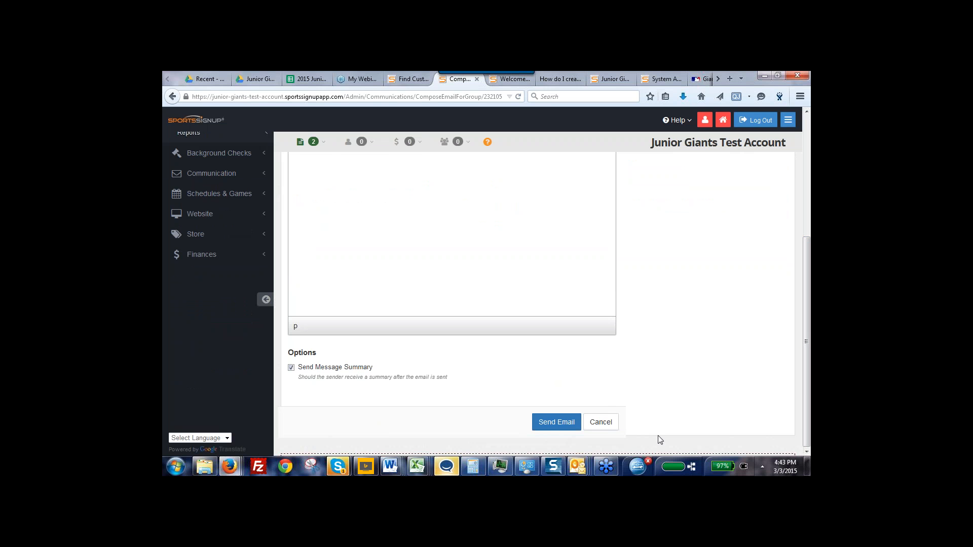
pyautogui.click(304, 145)
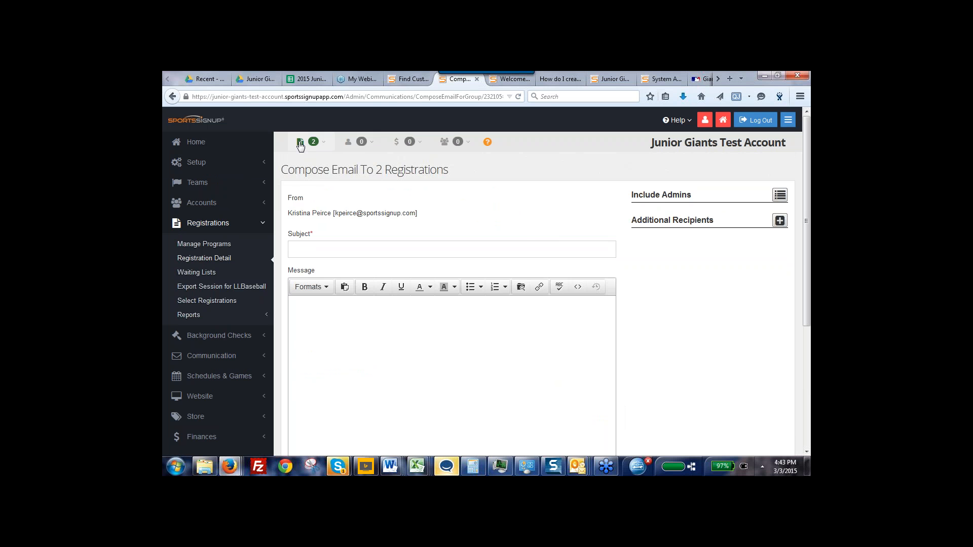
pyautogui.press('F5')
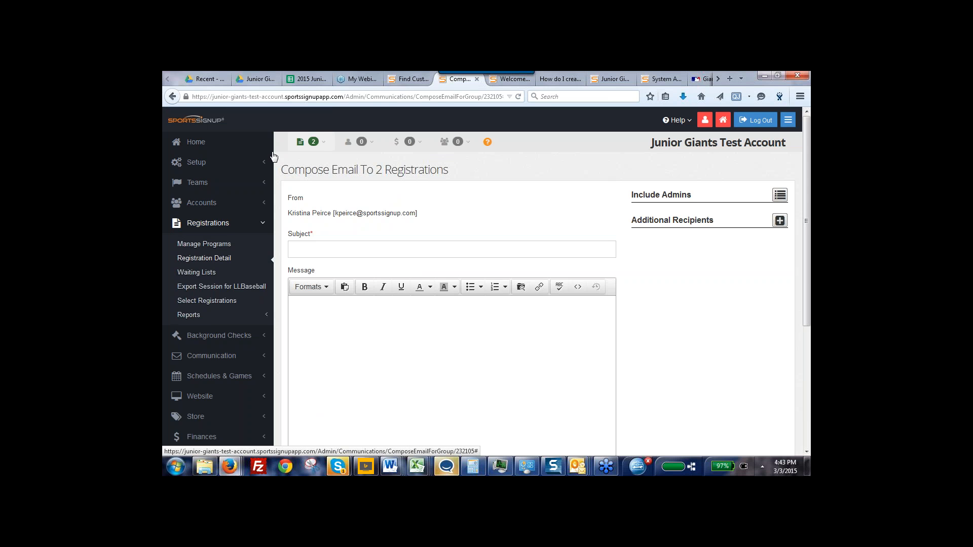
# Return to the home page and search for people by the family's last name
pyautogui.click(221, 140)
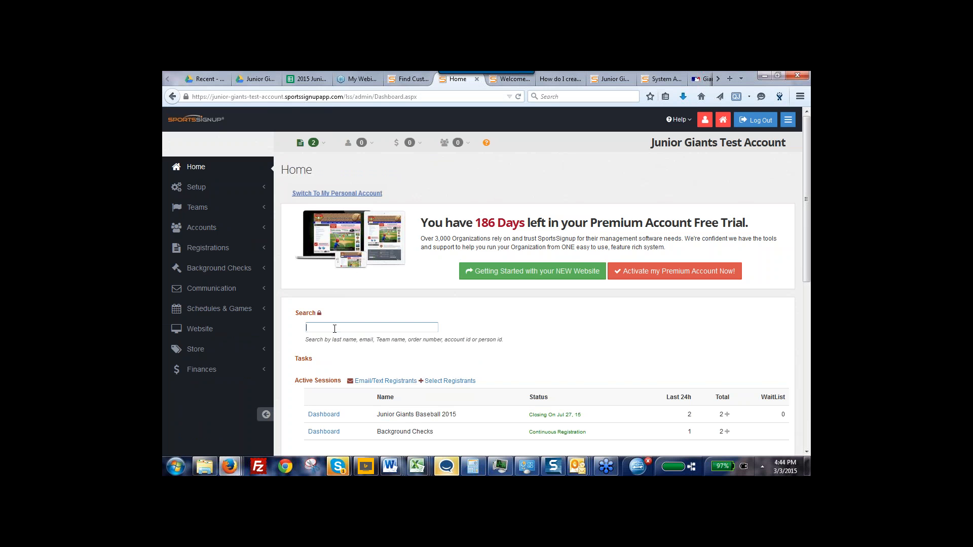
pyautogui.write('peirce')
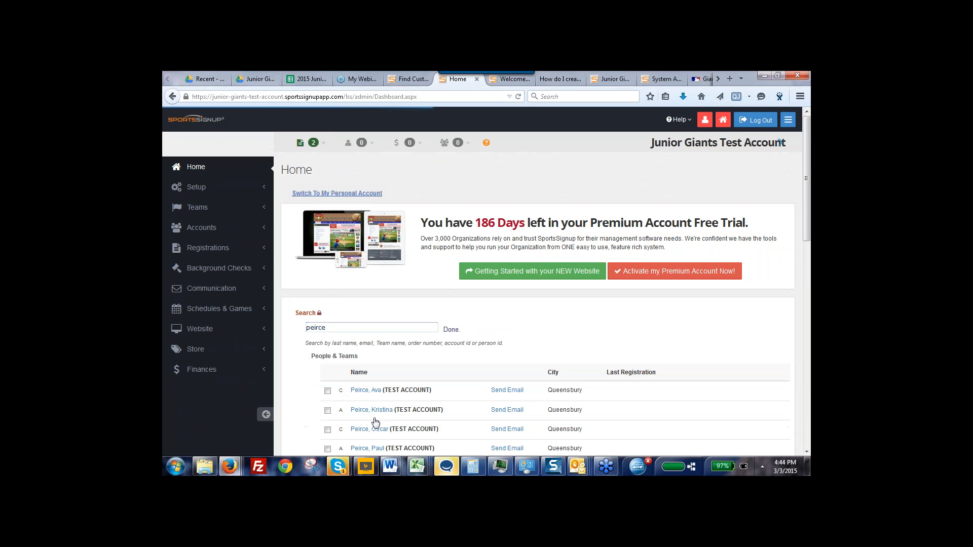
pyautogui.click(806, 453)
pyautogui.scroll(-3, 807, 455)
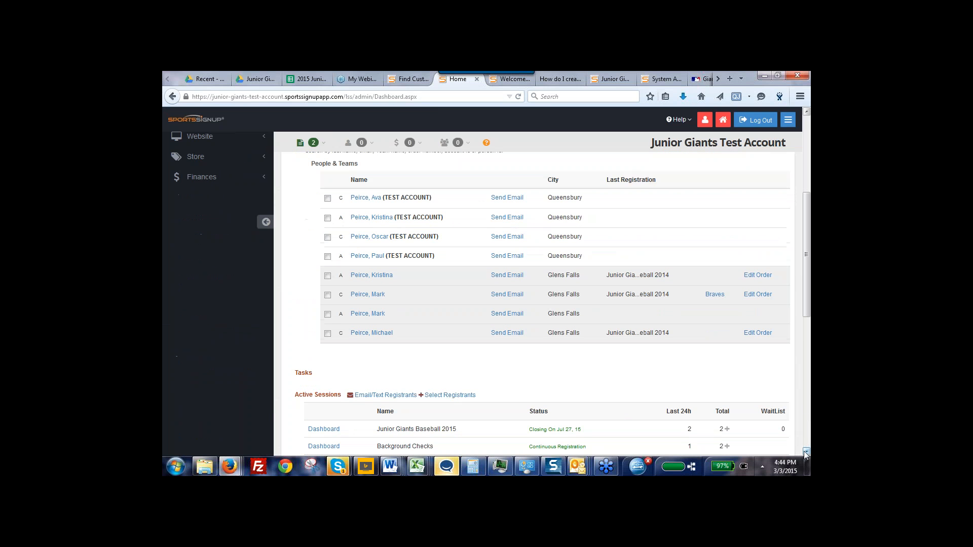
# View the non-test adult's account with a 2014 registration as its holder and open its text messaging settings
pyautogui.click(382, 280)
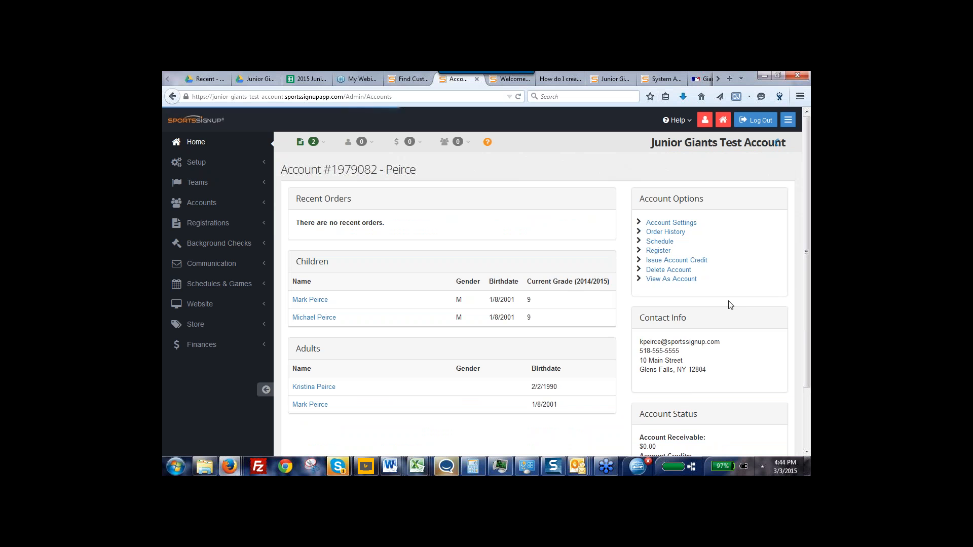
pyautogui.click(662, 282)
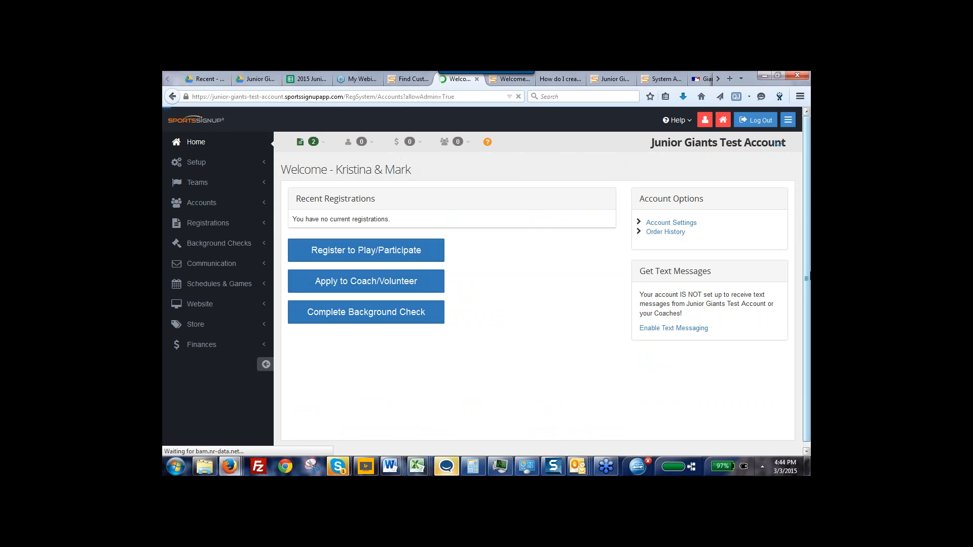
pyautogui.click(675, 330)
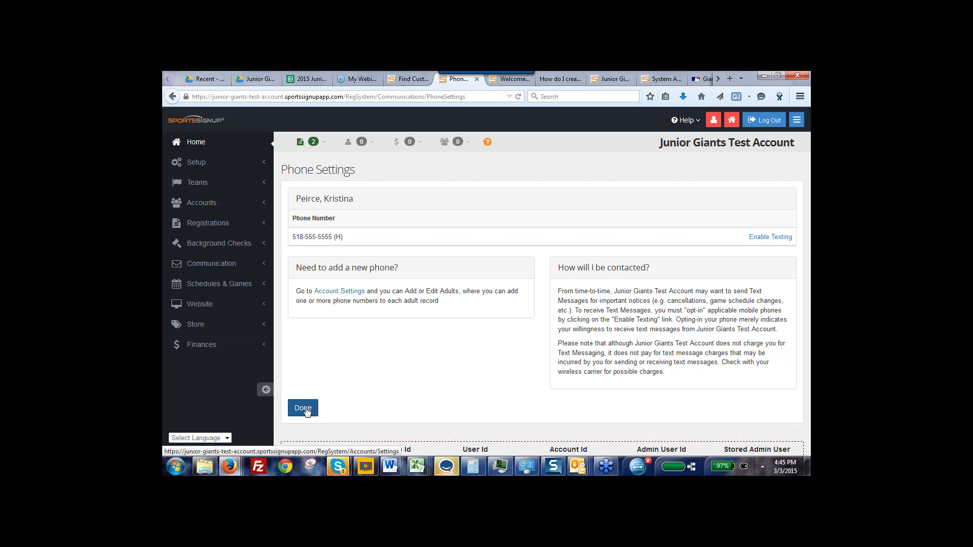
# Open the export page for the selected registrations and review the group contents and export report options
pyautogui.click(313, 144)
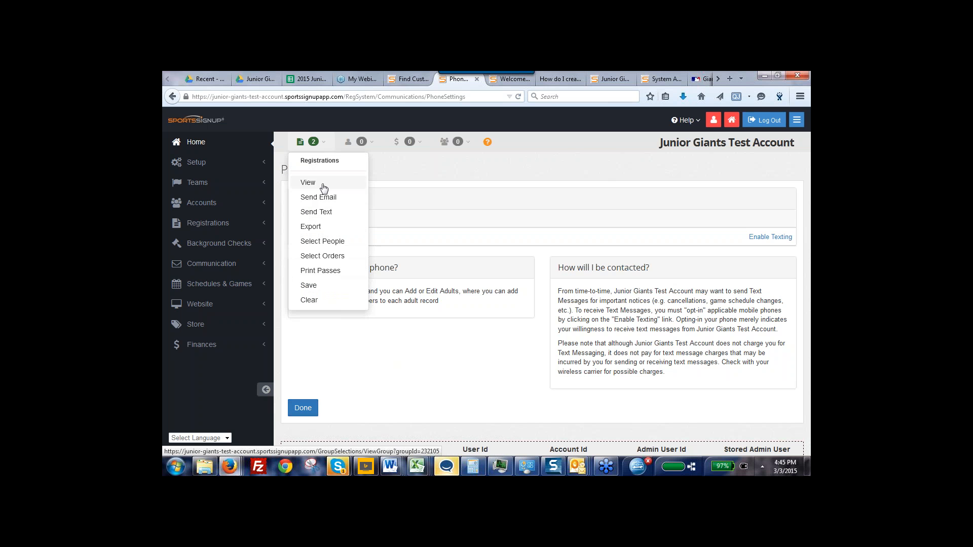
pyautogui.click(316, 229)
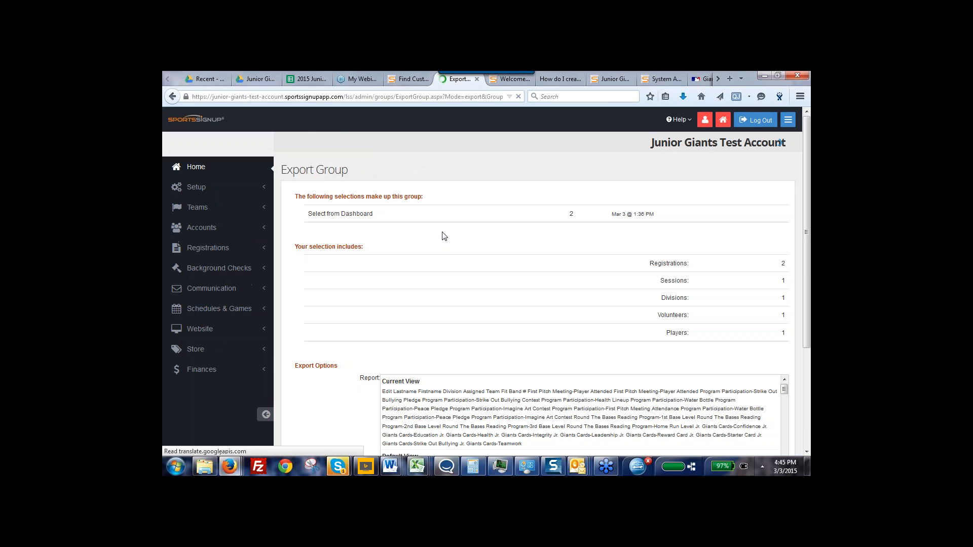
pyautogui.moveTo(808, 275); pyautogui.dragTo(806, 351)
pyautogui.click(637, 338)
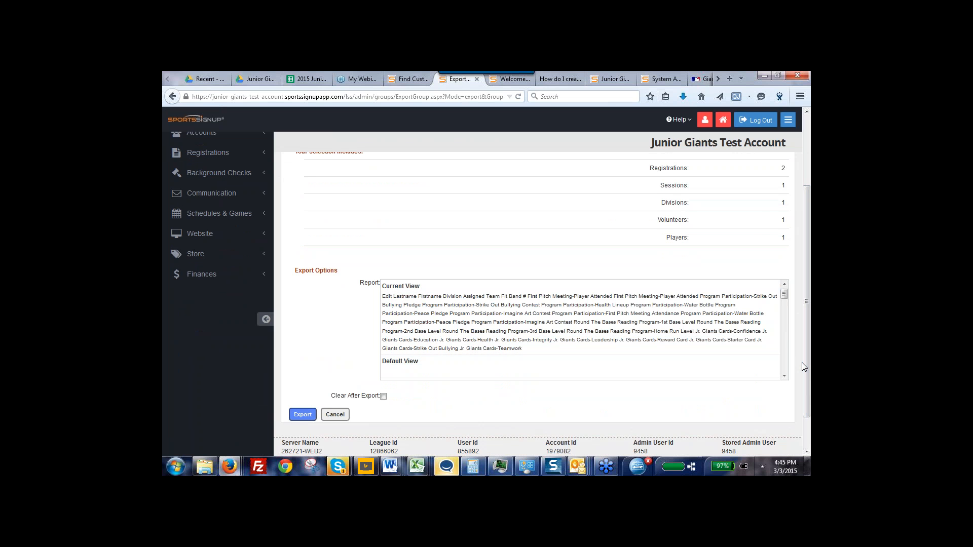
pyautogui.moveTo(809, 311); pyautogui.dragTo(805, 229)
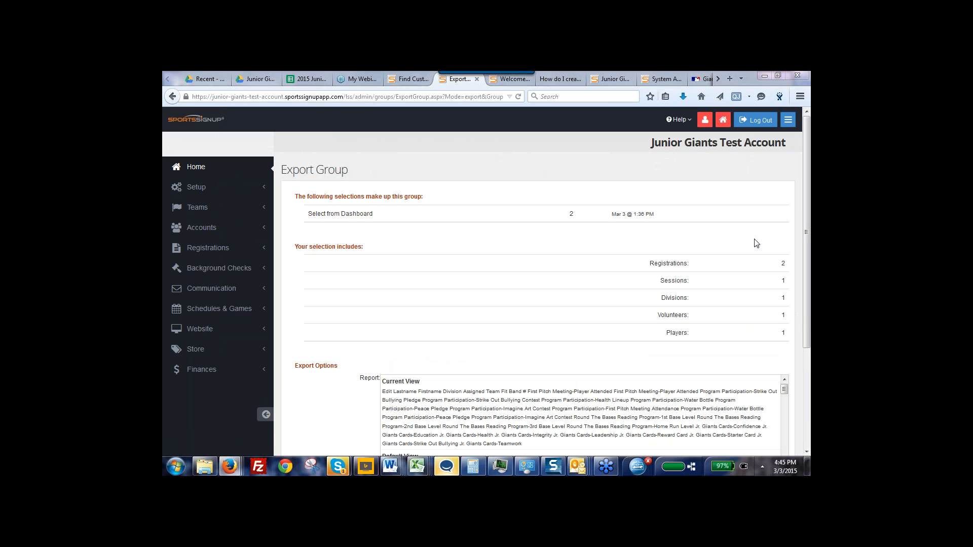
# Review the group contents and export options for the selected registrations, and leave the page without exporting
pyautogui.moveTo(804, 347); pyautogui.dragTo(805, 446)
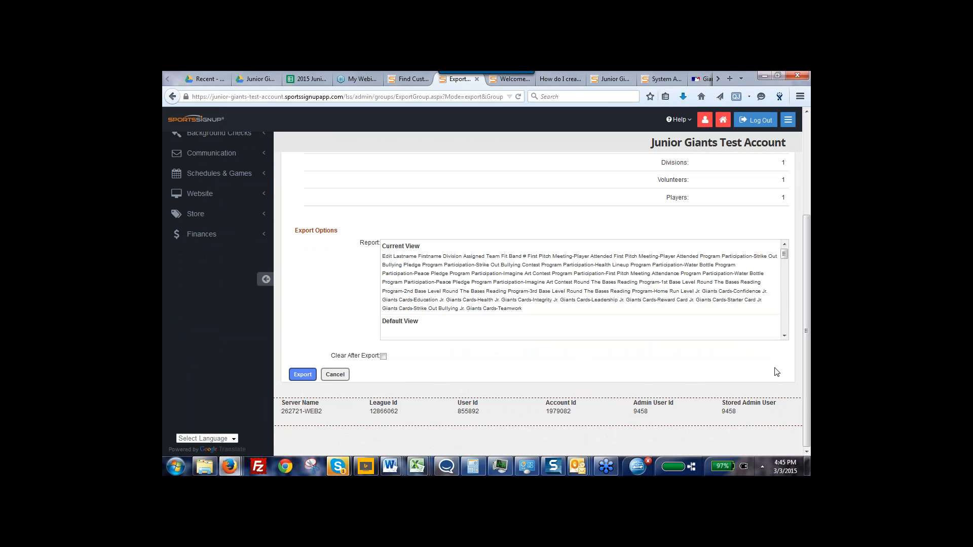
pyautogui.moveTo(810, 350); pyautogui.dragTo(810, 250)
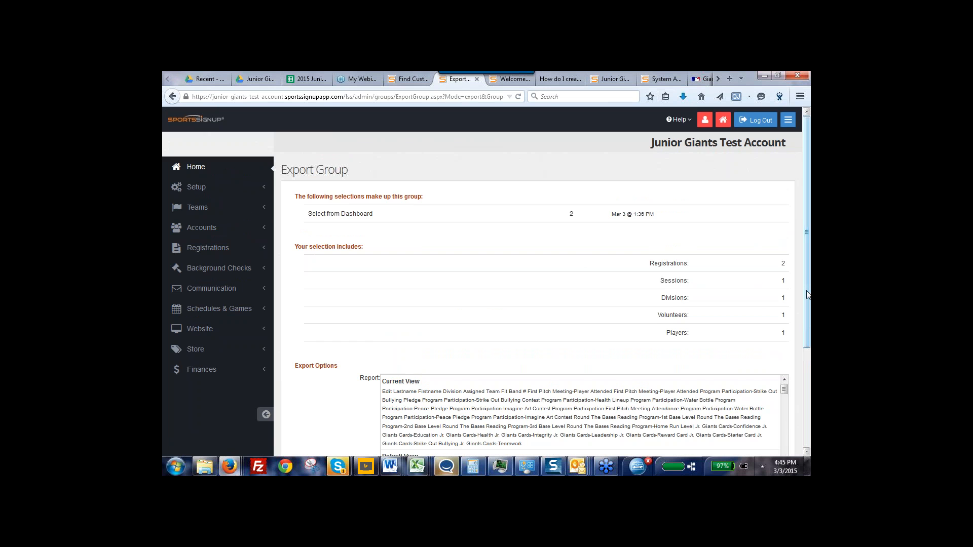
pyautogui.moveTo(807, 291); pyautogui.dragTo(808, 393)
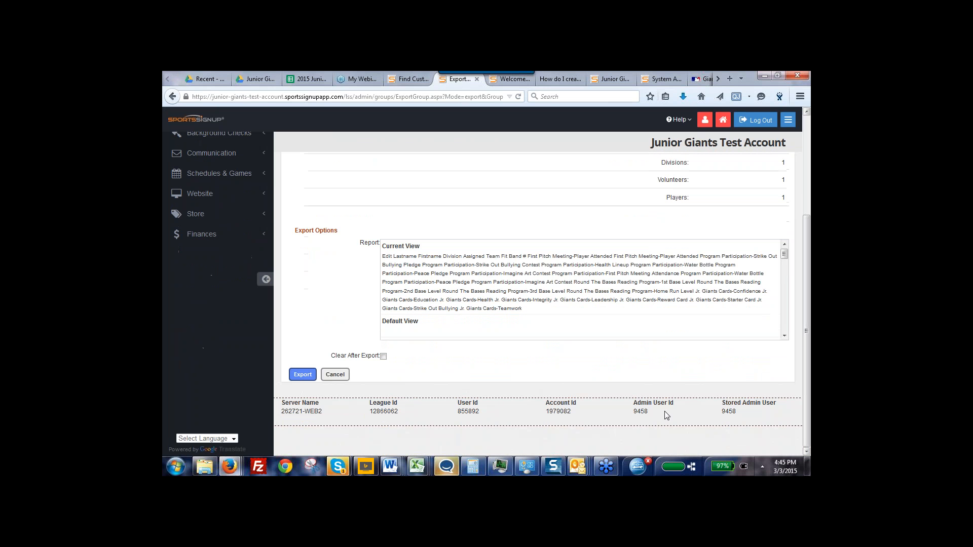
pyautogui.click(335, 375)
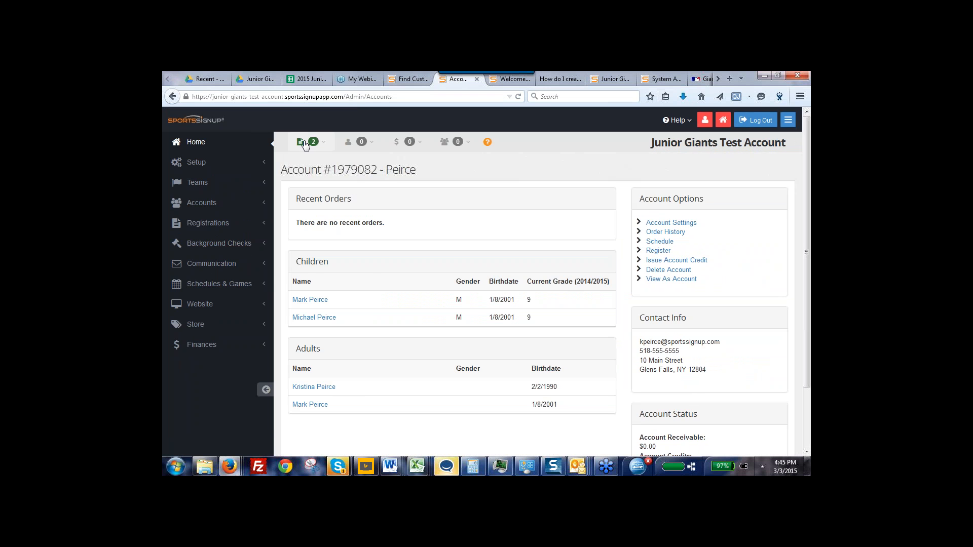
# View the selected registrations using the Background Check Status report
pyautogui.click(310, 141)
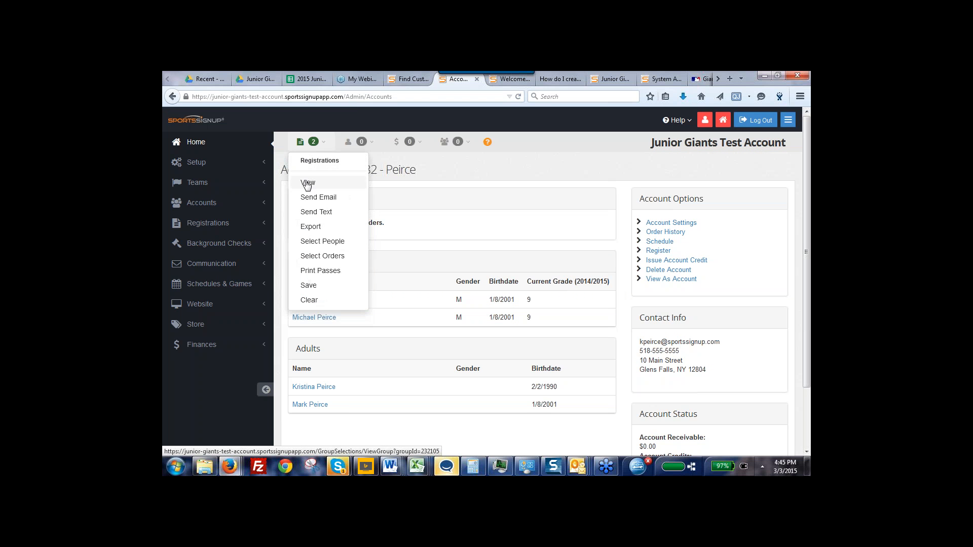
pyautogui.click(307, 183)
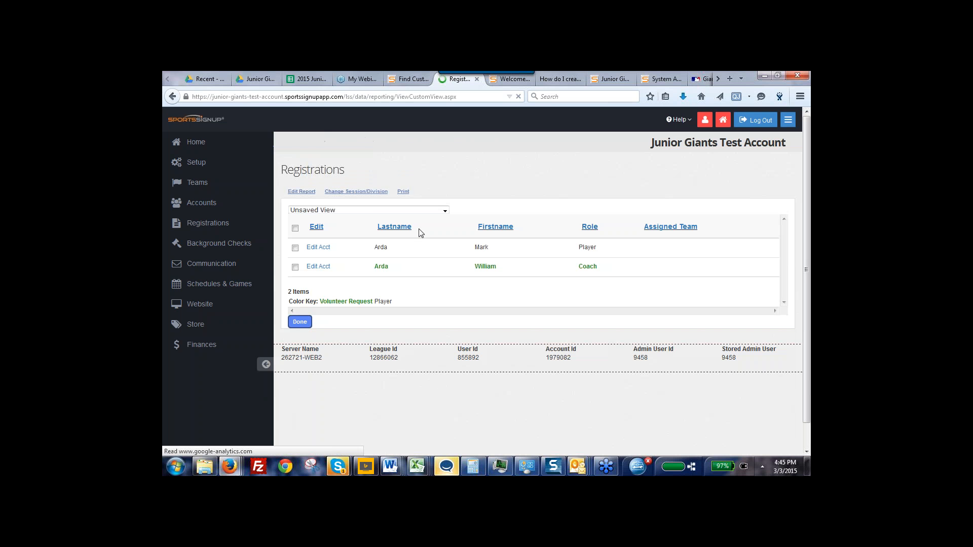
pyautogui.click(343, 212)
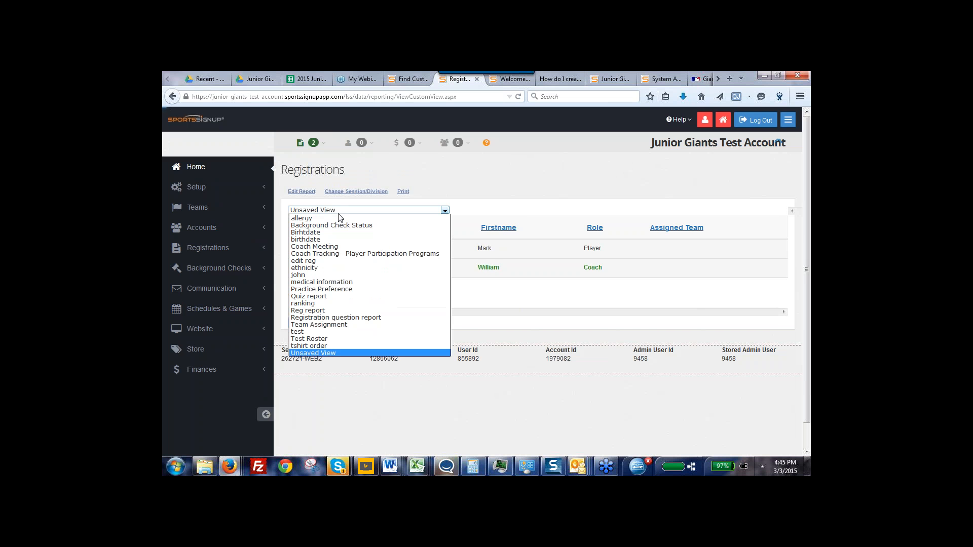
pyautogui.click(337, 225)
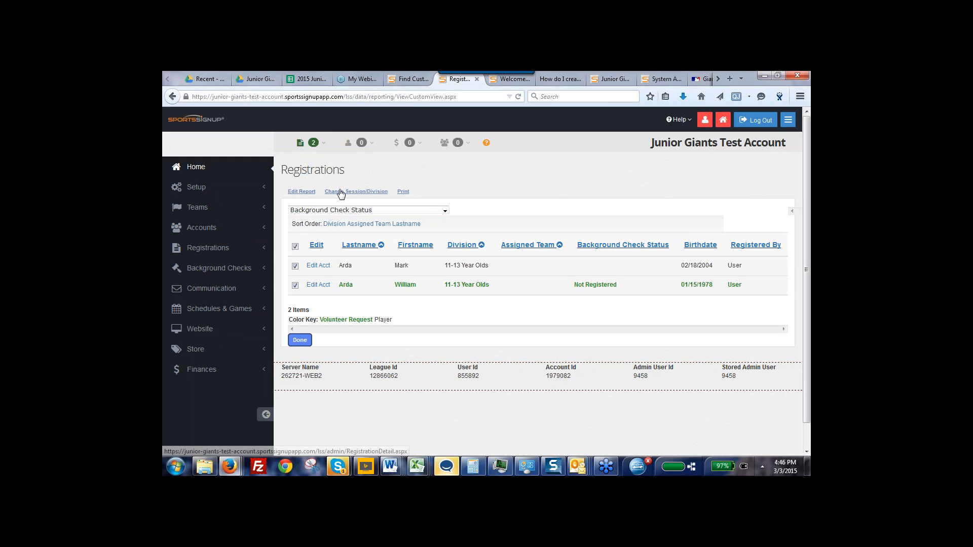
# Open the export page for the selected registrations, review the report choices for the current view, and cancel the export
pyautogui.click(313, 143)
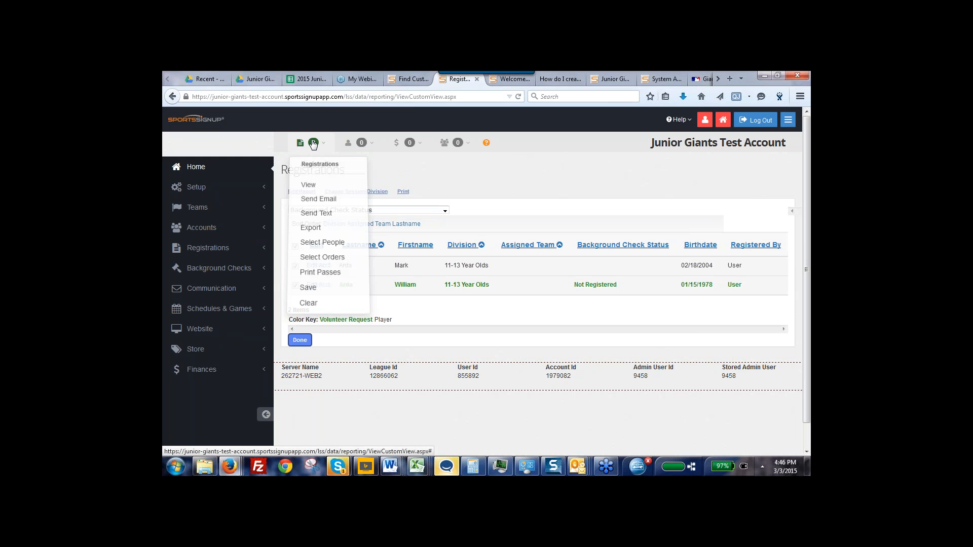
pyautogui.click(311, 227)
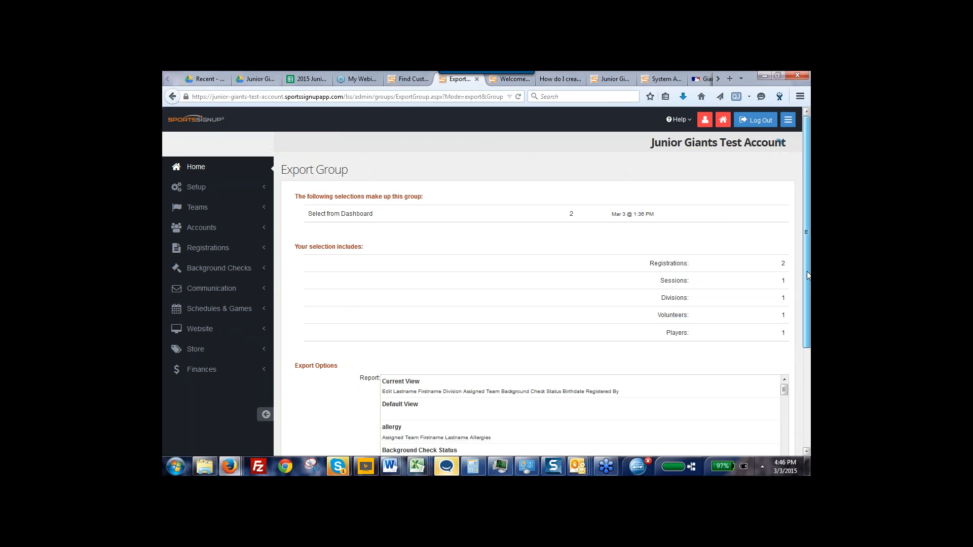
pyautogui.scroll(-3, 809, 332)
pyautogui.scroll(3, 808, 332)
pyautogui.scroll(-5, 777, 348)
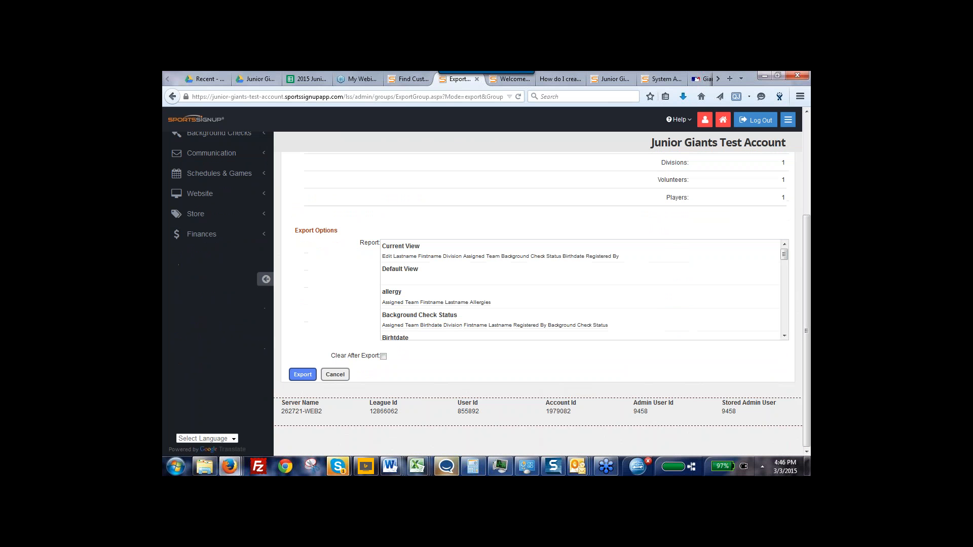
pyautogui.click(339, 378)
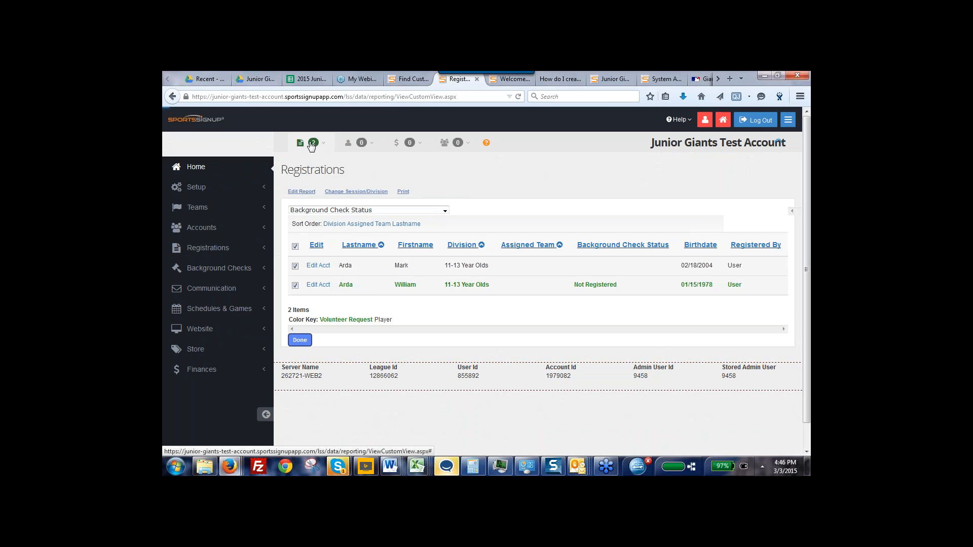
# Open the photo ID passes for the selected registrations and preview both the coach's and player's passes despite the uncleared background check
pyautogui.click(311, 144)
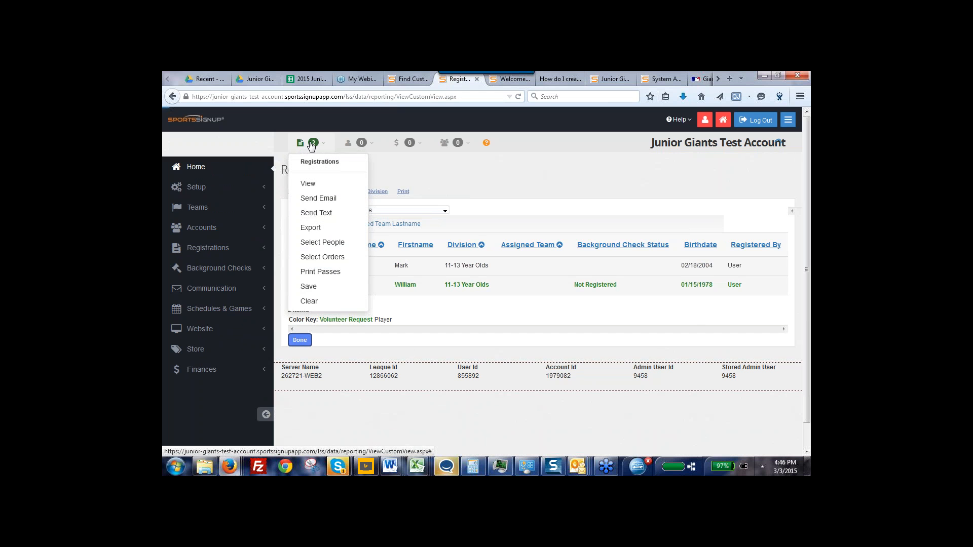
pyautogui.click(319, 274)
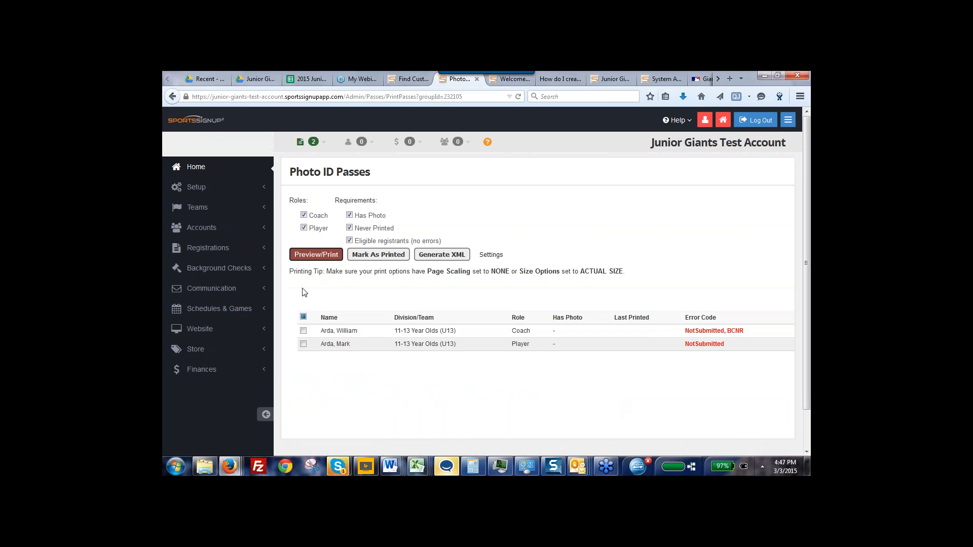
pyautogui.click(303, 331)
pyautogui.click(304, 344)
pyautogui.click(313, 255)
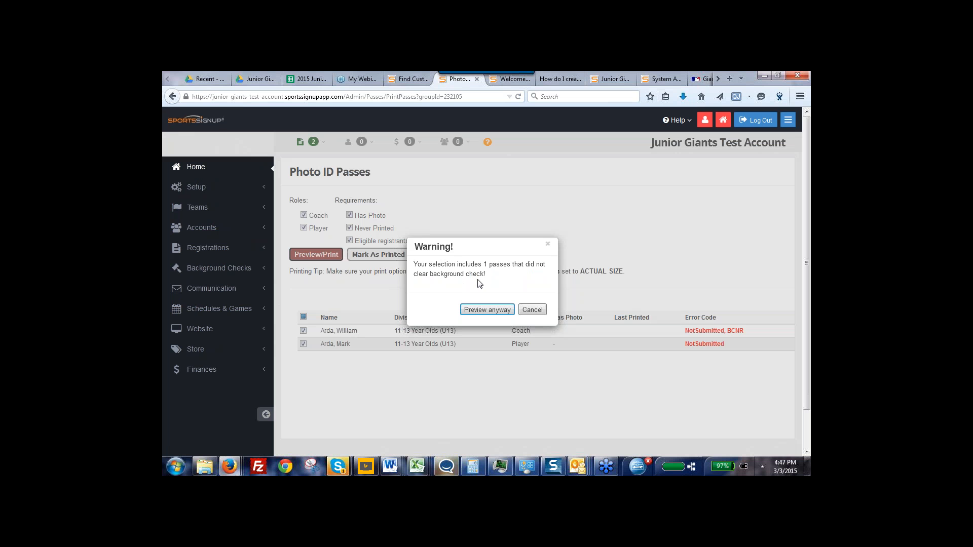
pyautogui.click(480, 311)
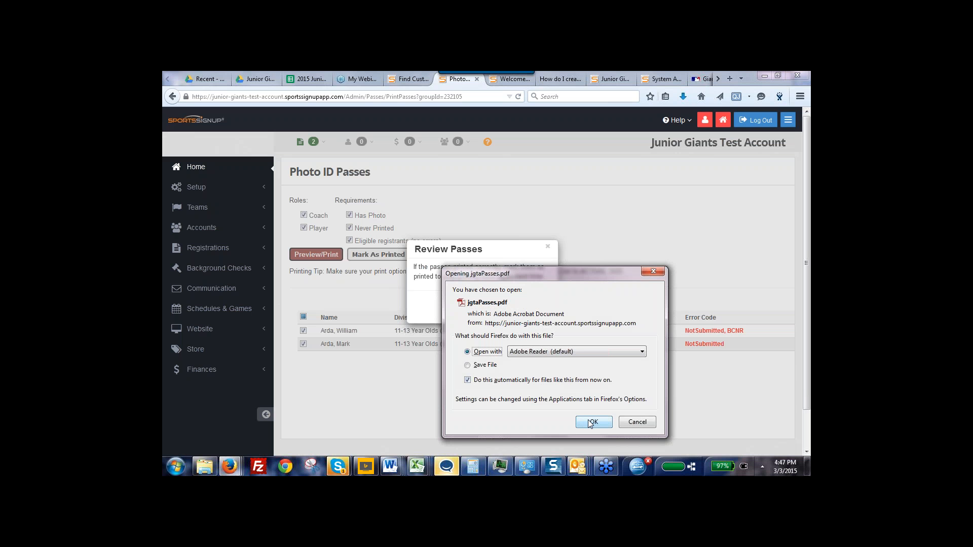
# Cancel opening the passes PDF, dismiss the pass review without marking them as printed, and examine the registrants' error codes
pyautogui.click(639, 423)
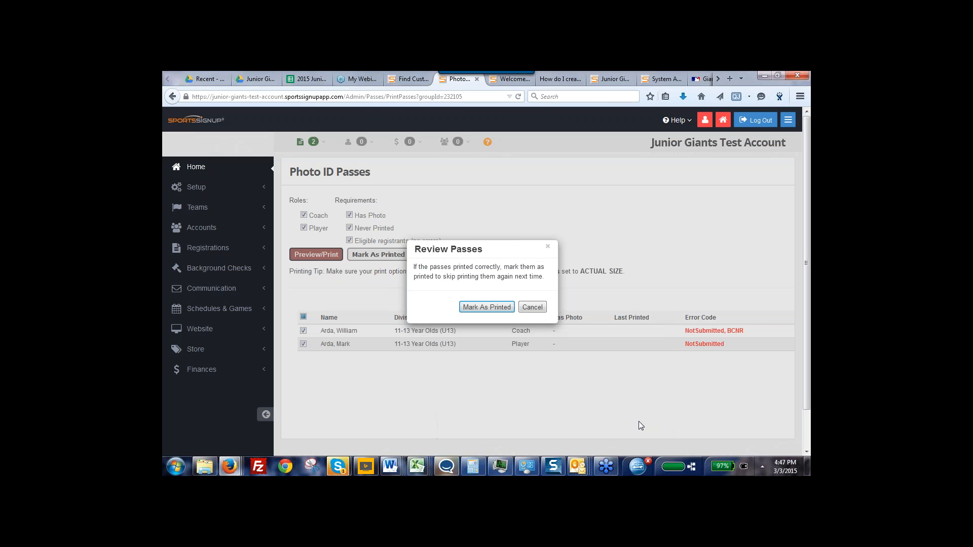
pyautogui.click(548, 248)
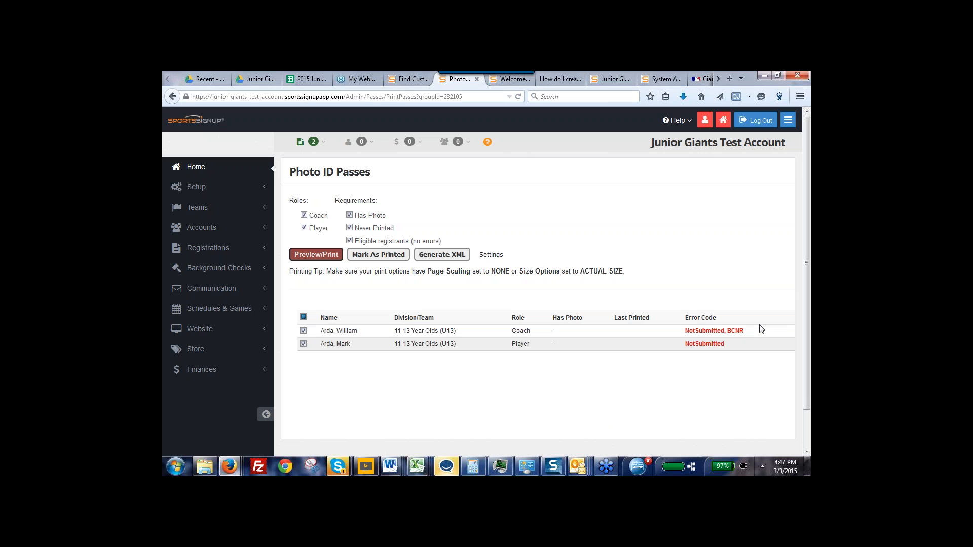
pyautogui.moveTo(730, 339)
pyautogui.scroll(-1, 809, 378)
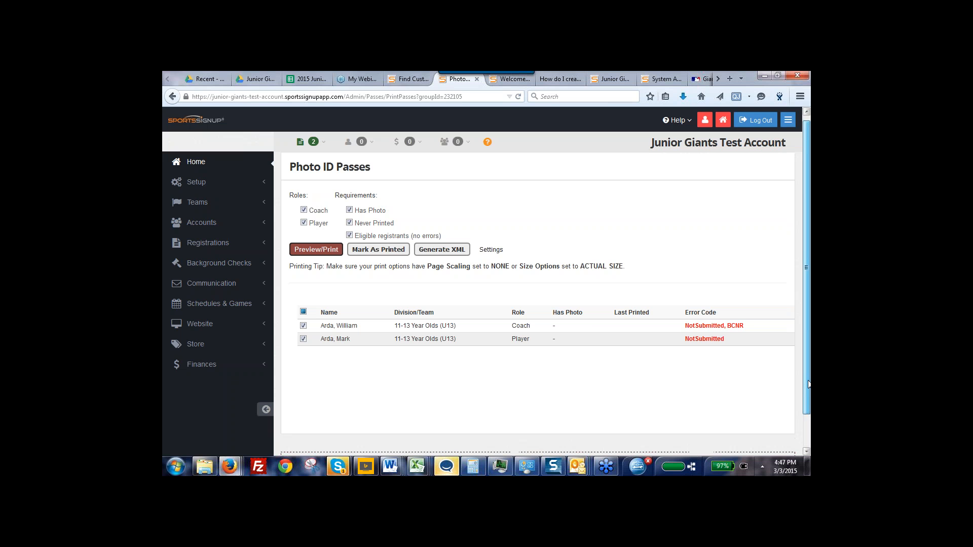
pyautogui.scroll(1, 809, 379)
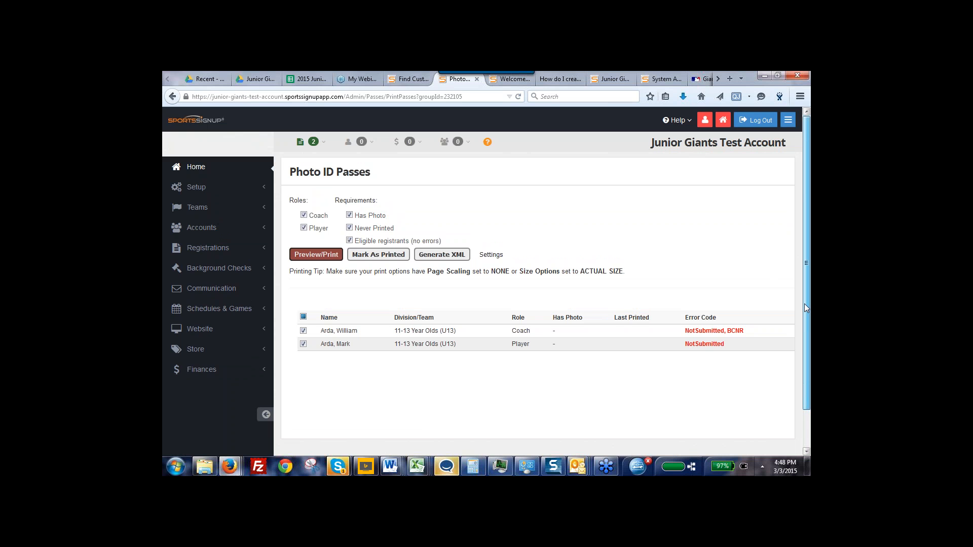
# Add a team named Black Team to the 11-13 Year Olds (U13) division of the Junior Giants Baseball 2015 session
pyautogui.click(198, 208)
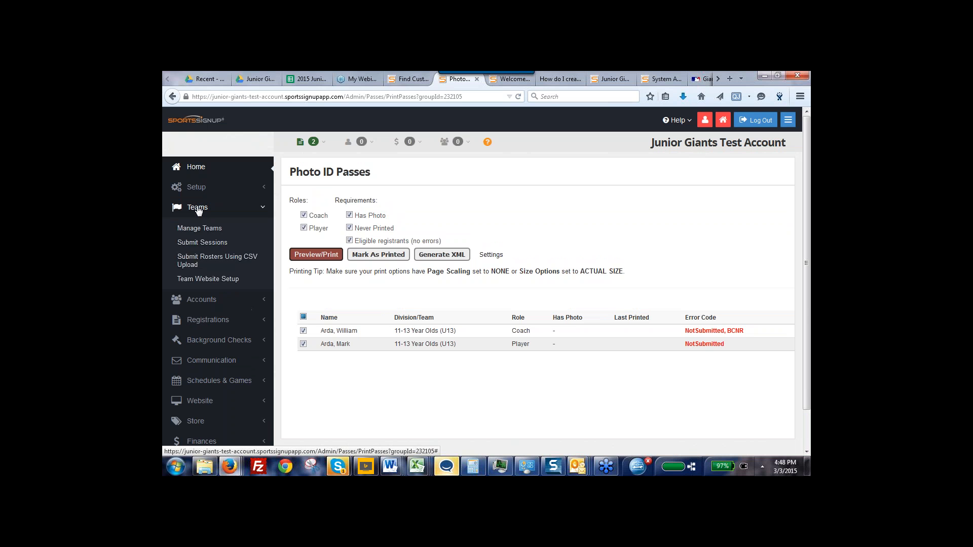
pyautogui.click(196, 230)
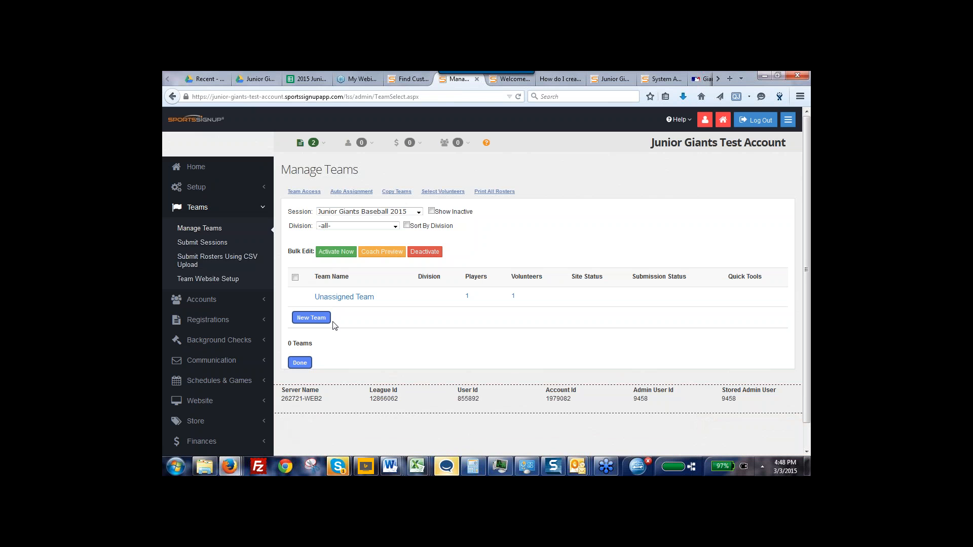
pyautogui.click(313, 320)
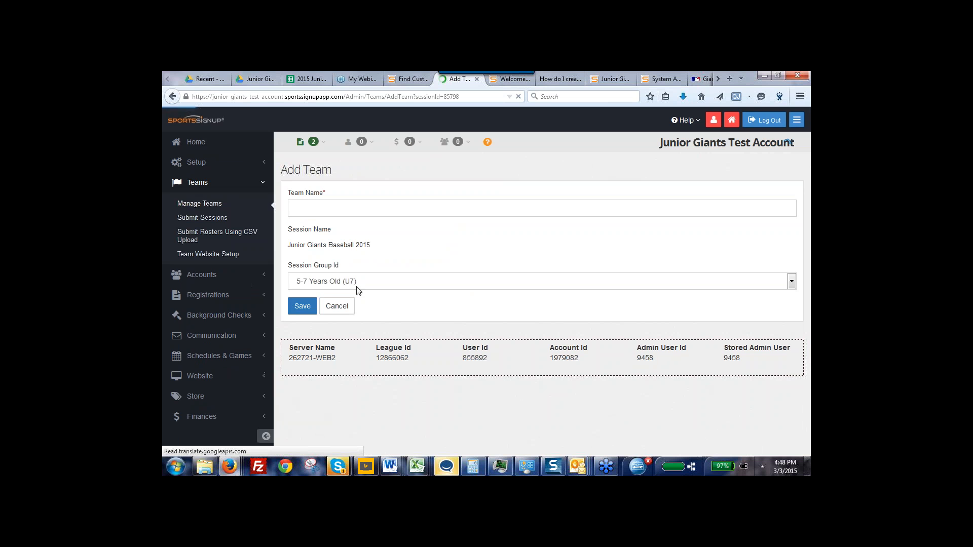
pyautogui.click(381, 282)
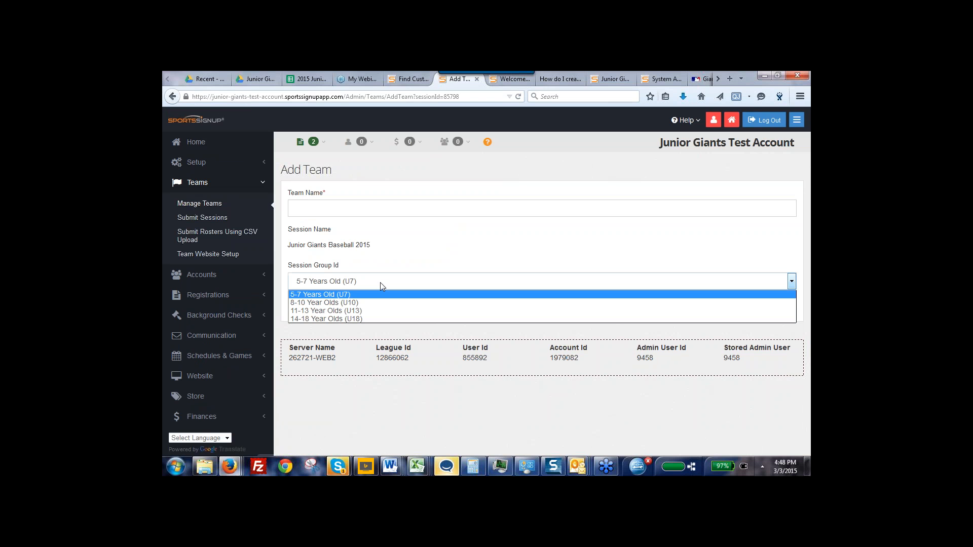
pyautogui.click(351, 312)
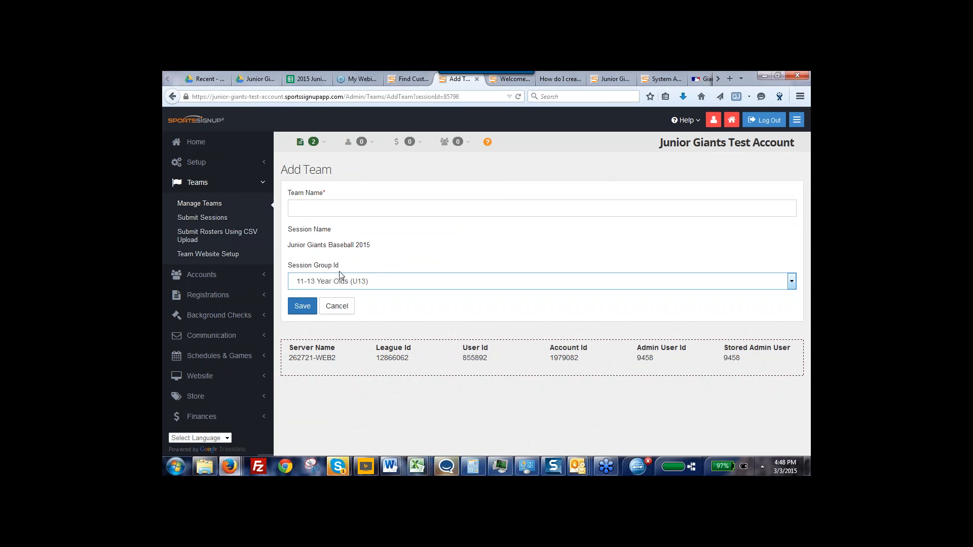
pyautogui.click(319, 209)
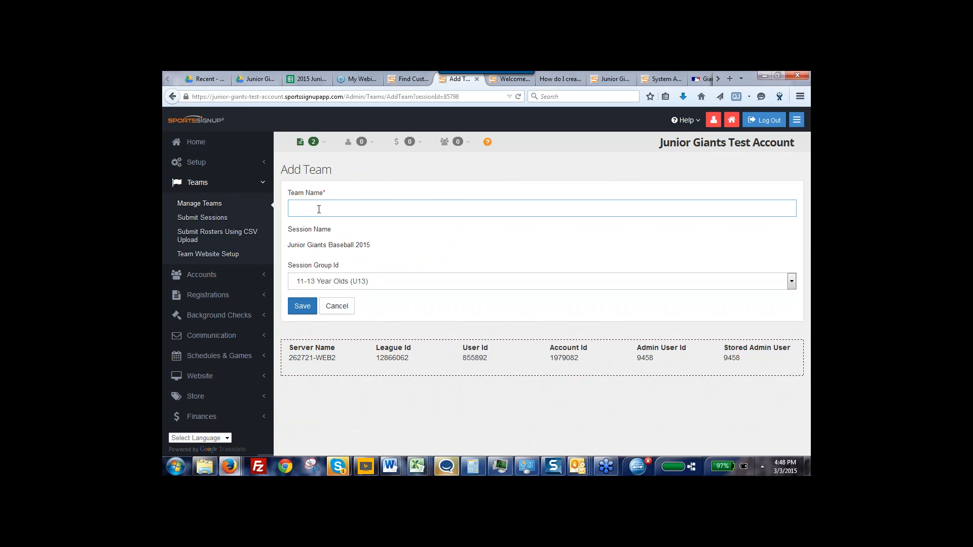
pyautogui.write('Black Team')
pyautogui.click(300, 308)
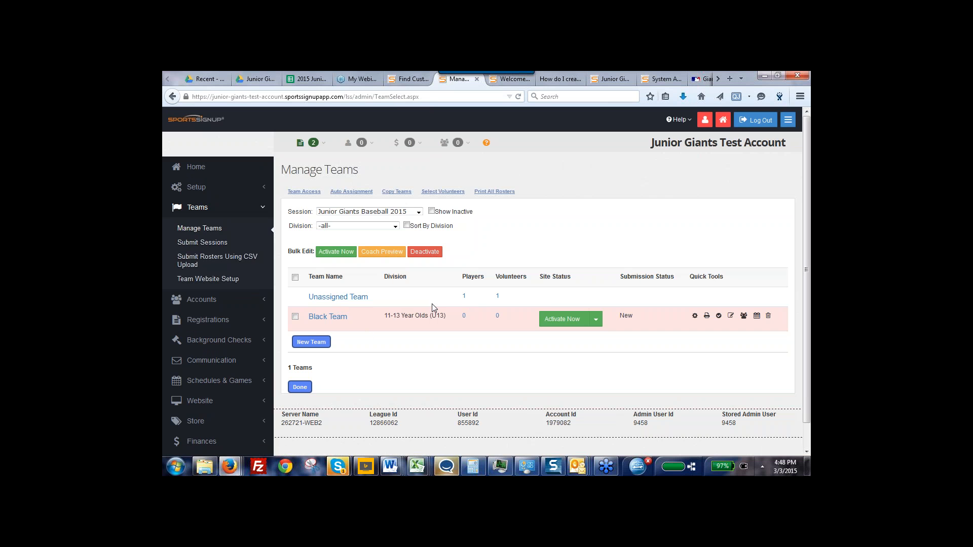
# Filter the team list by the 8-10 Year Olds (U10) division and switch the filter to 11-13 Year Olds (U13)
pyautogui.click(395, 227)
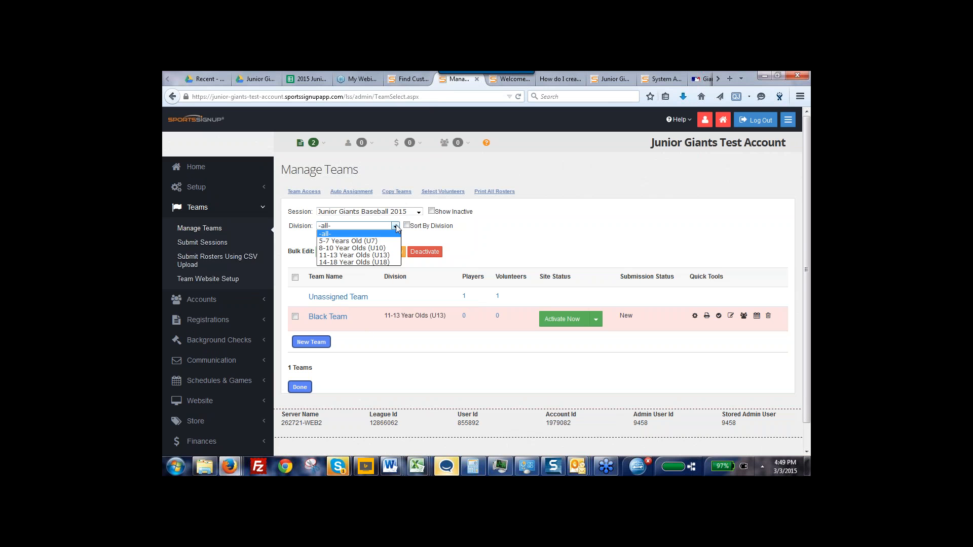
pyautogui.click(335, 249)
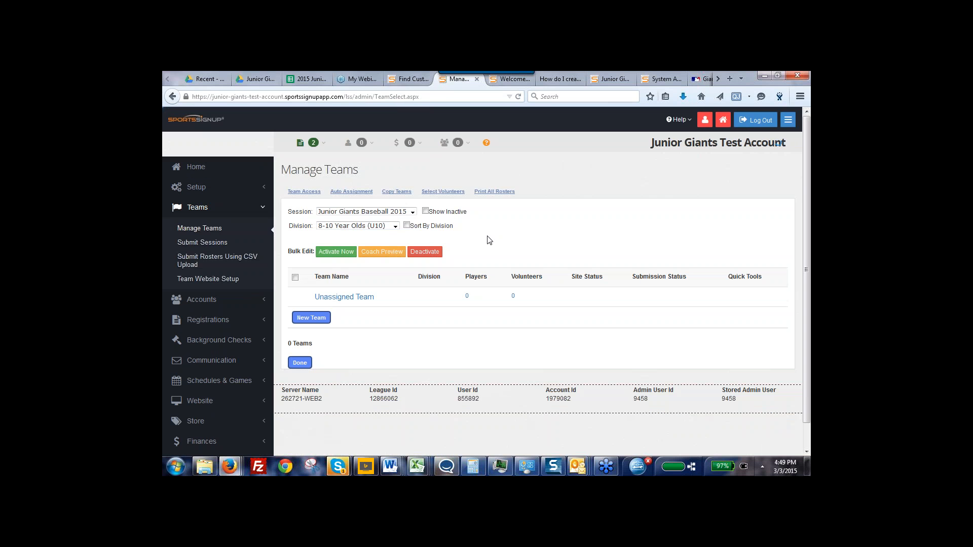
pyautogui.click(395, 226)
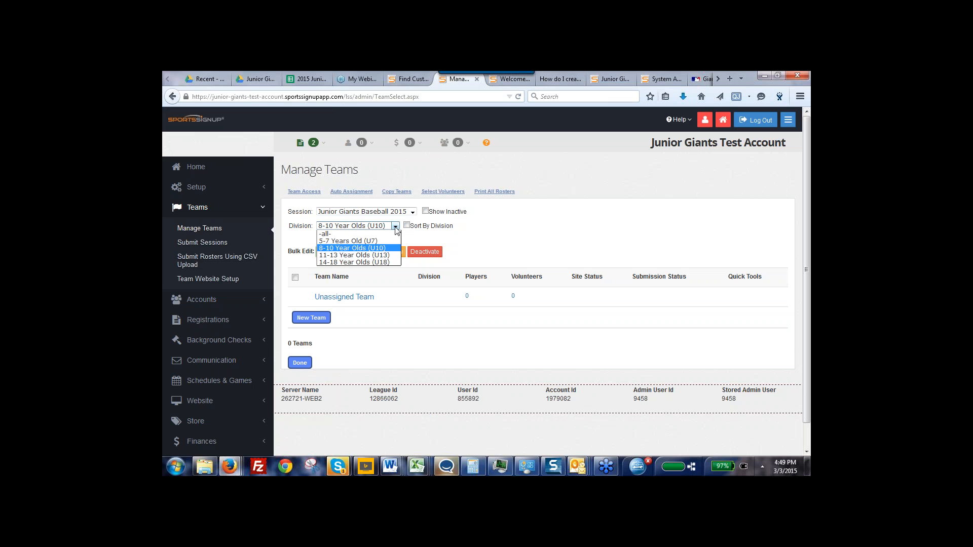
pyautogui.click(357, 256)
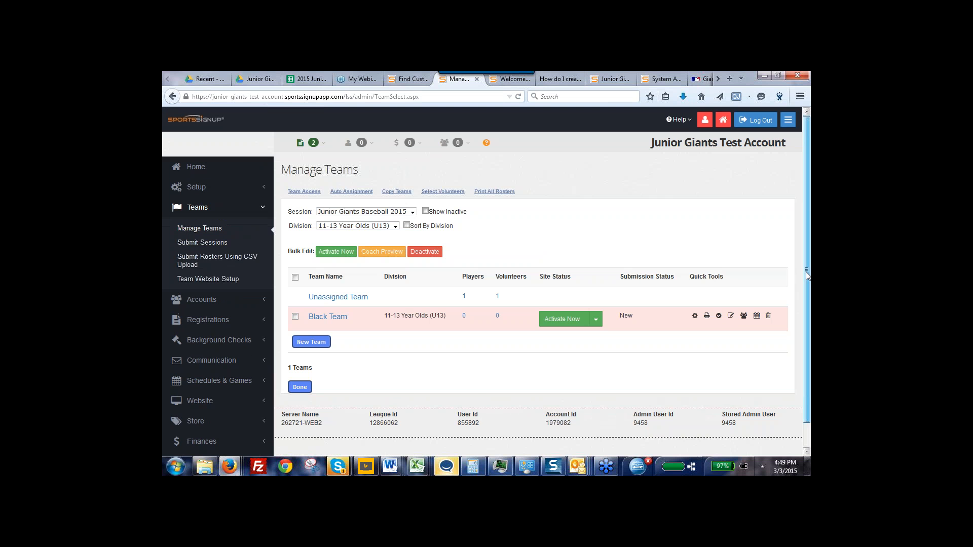
pyautogui.moveTo(806, 272); pyautogui.dragTo(804, 291)
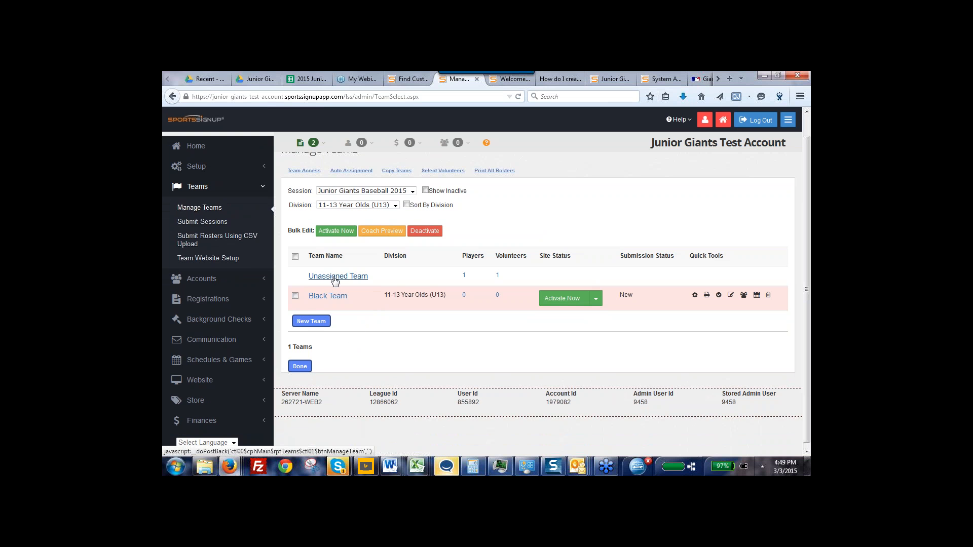
# Open the Unassigned Team roster and list the teams in all divisions
pyautogui.click(337, 277)
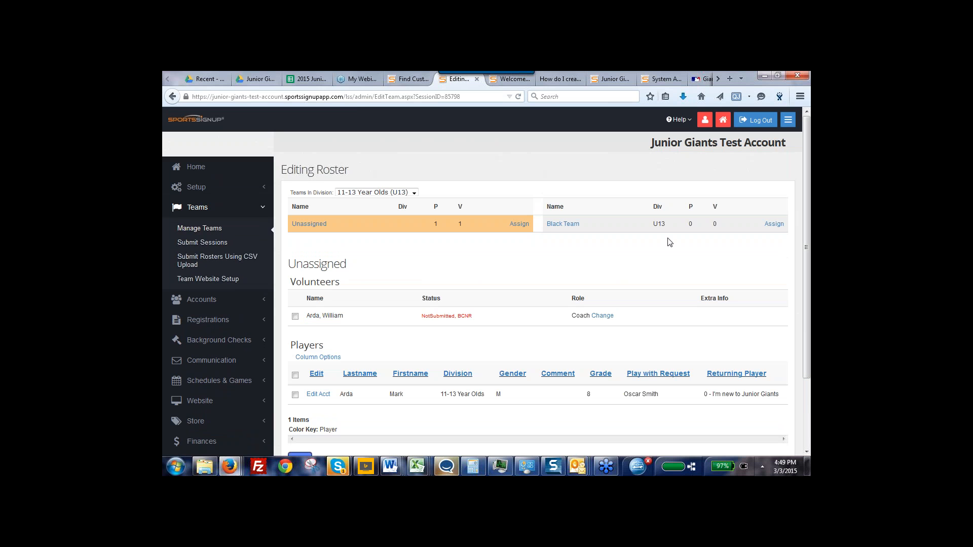
pyautogui.click(414, 193)
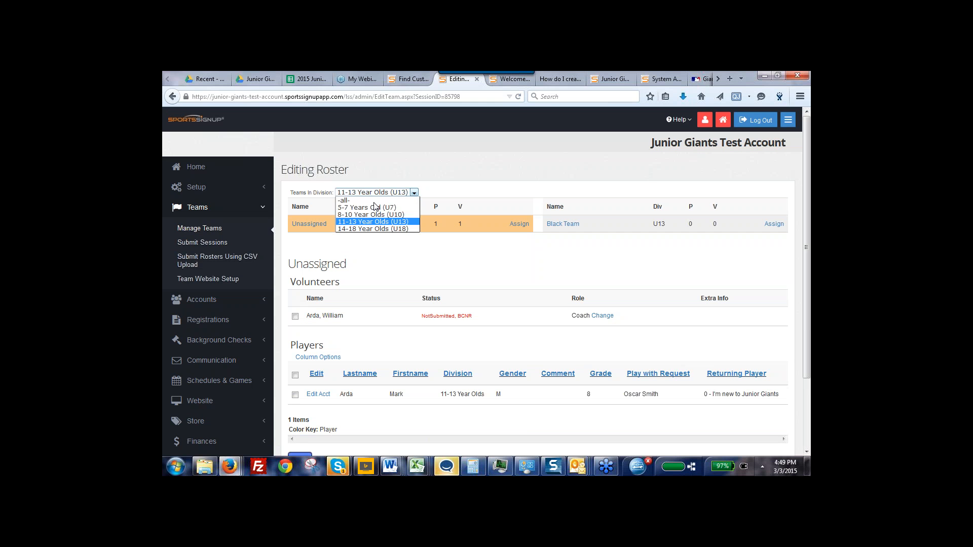
pyautogui.click(355, 200)
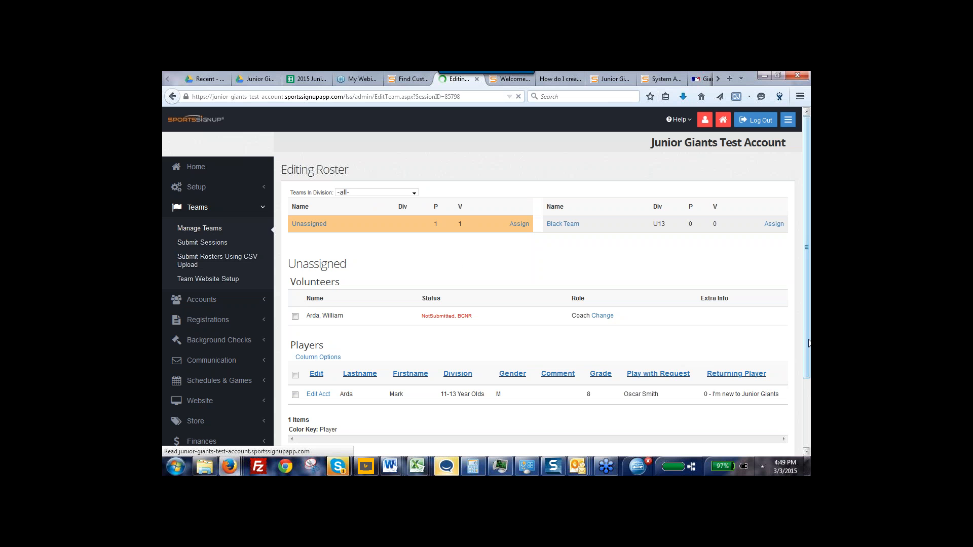
# Open the column options for the unassigned players list, review the available columns, and save the column selection
pyautogui.moveTo(808, 336); pyautogui.dragTo(807, 383)
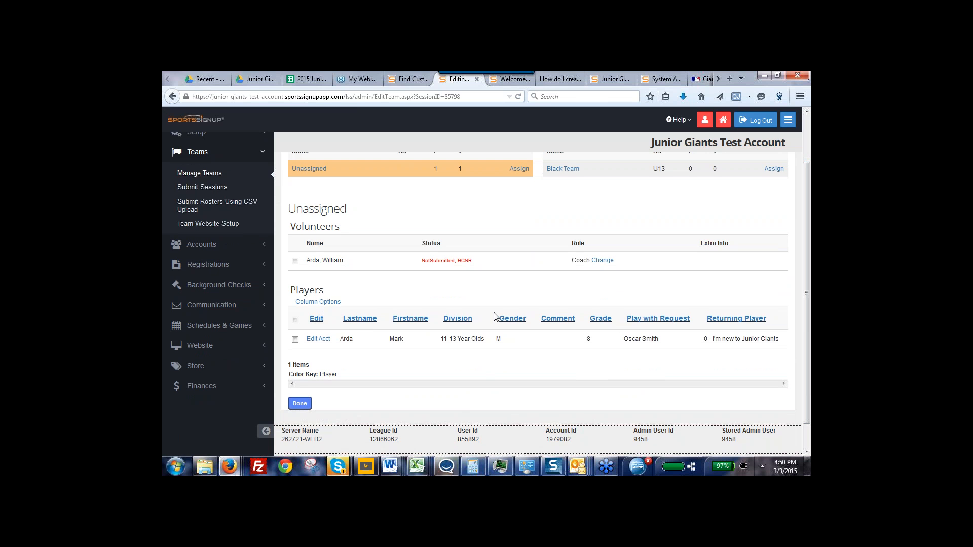
pyautogui.click(314, 302)
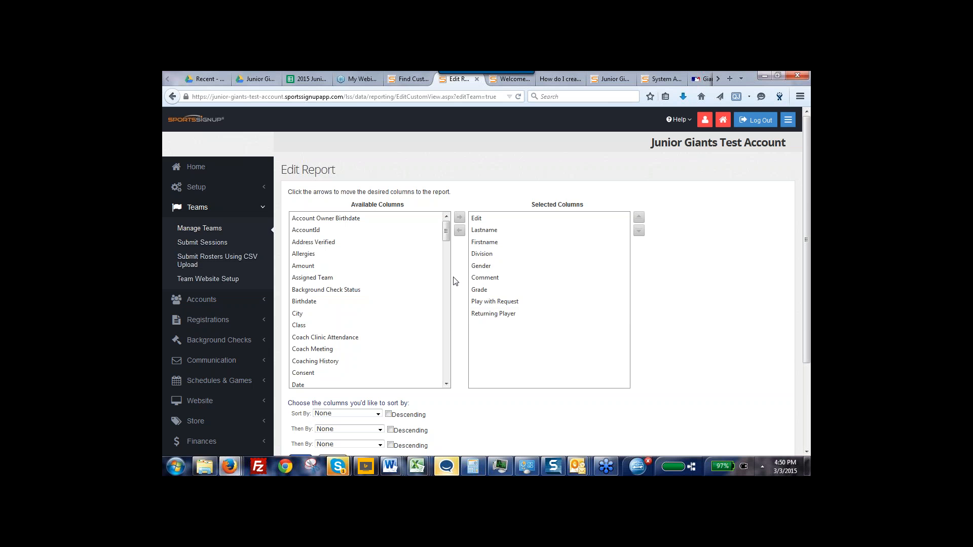
pyautogui.moveTo(445, 236)
pyautogui.mouseDown()
pyautogui.moveTo(447, 329)
pyautogui.moveTo(436, 226)
pyautogui.mouseUp()
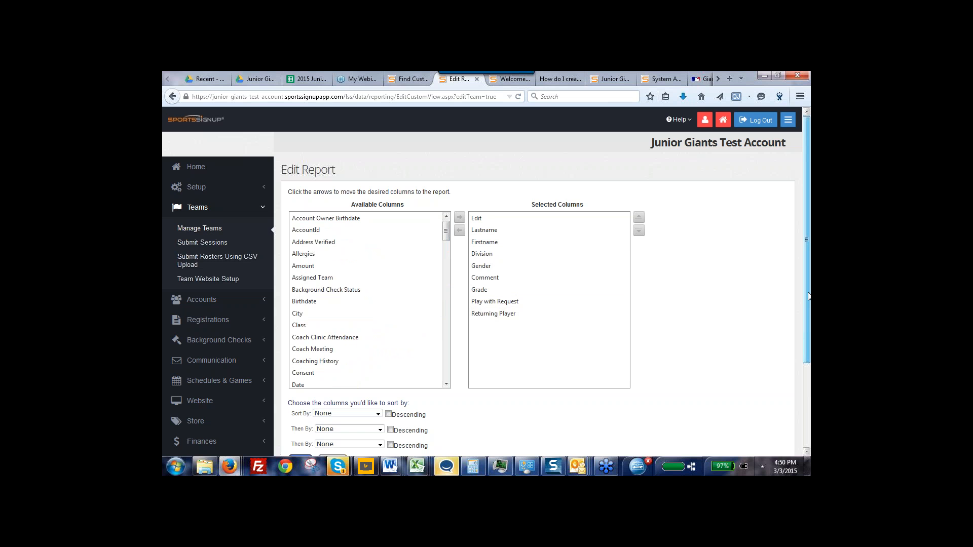
pyautogui.moveTo(808, 297); pyautogui.dragTo(808, 342)
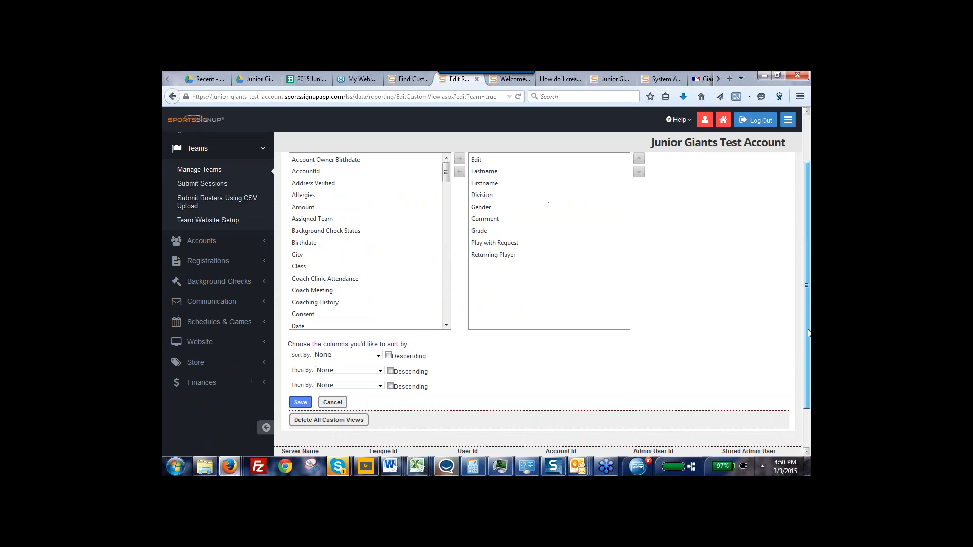
pyautogui.click(306, 401)
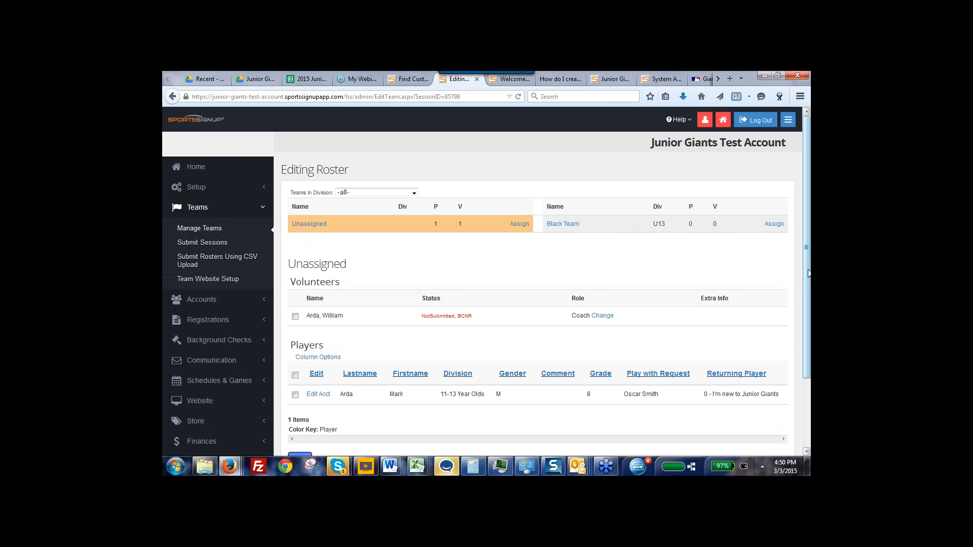
# Assign the unassigned 11-13 Year Olds player and the volunteer coach to Black Team
pyautogui.moveTo(809, 274); pyautogui.dragTo(809, 301)
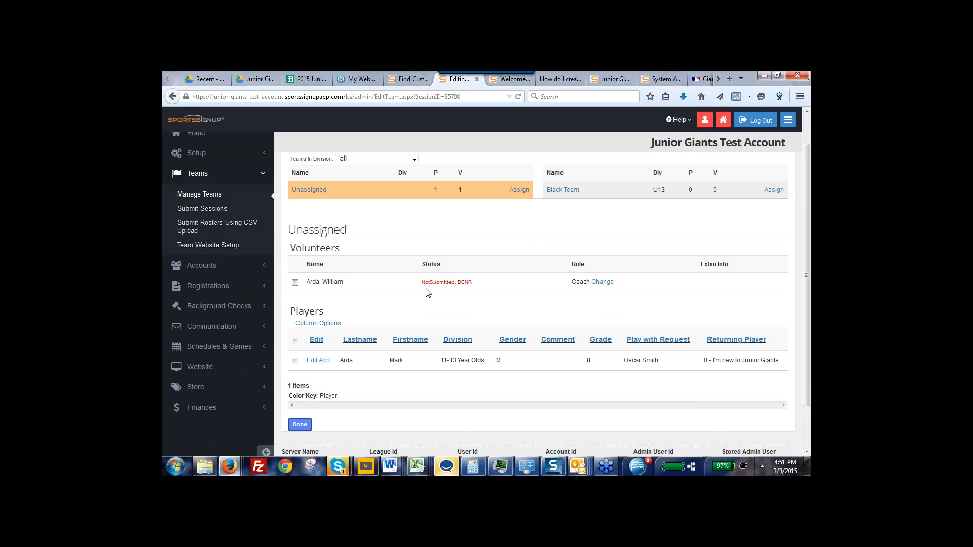
pyautogui.click(295, 361)
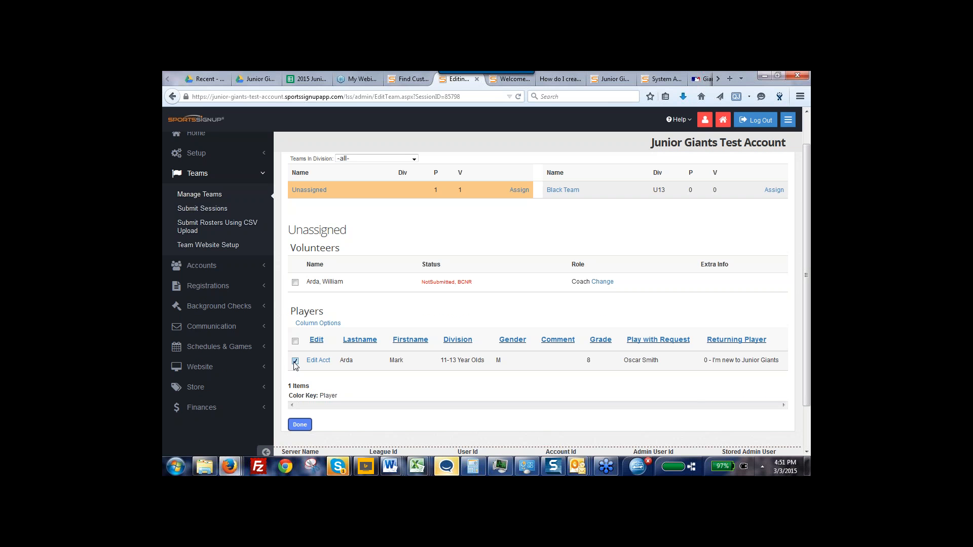
pyautogui.click(295, 283)
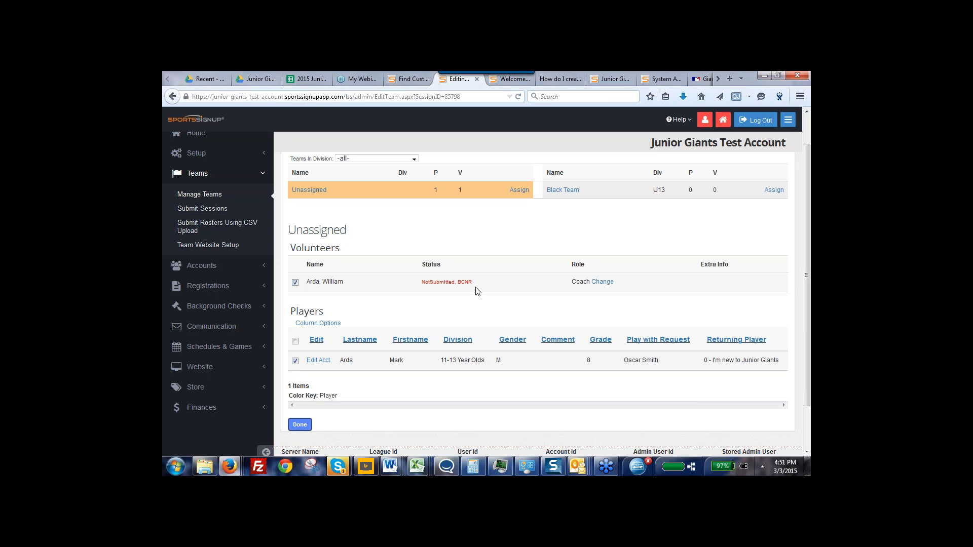
pyautogui.click(774, 190)
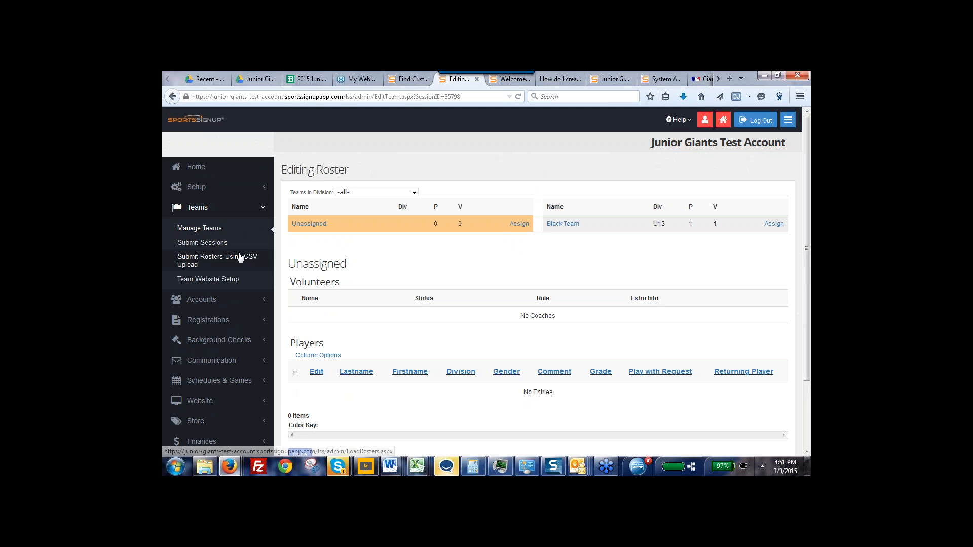
# Return to the team management list and activate the Black Team site
pyautogui.click(212, 229)
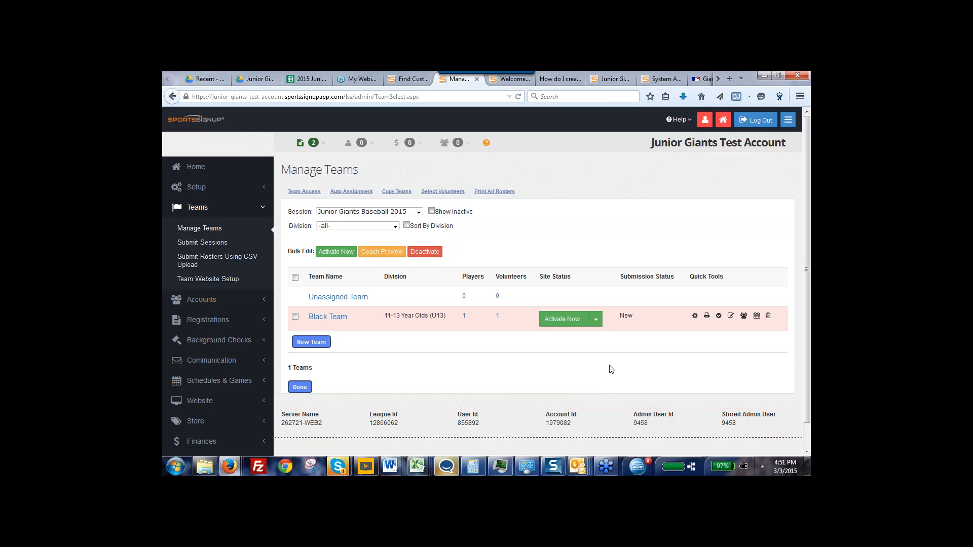
pyautogui.click(557, 323)
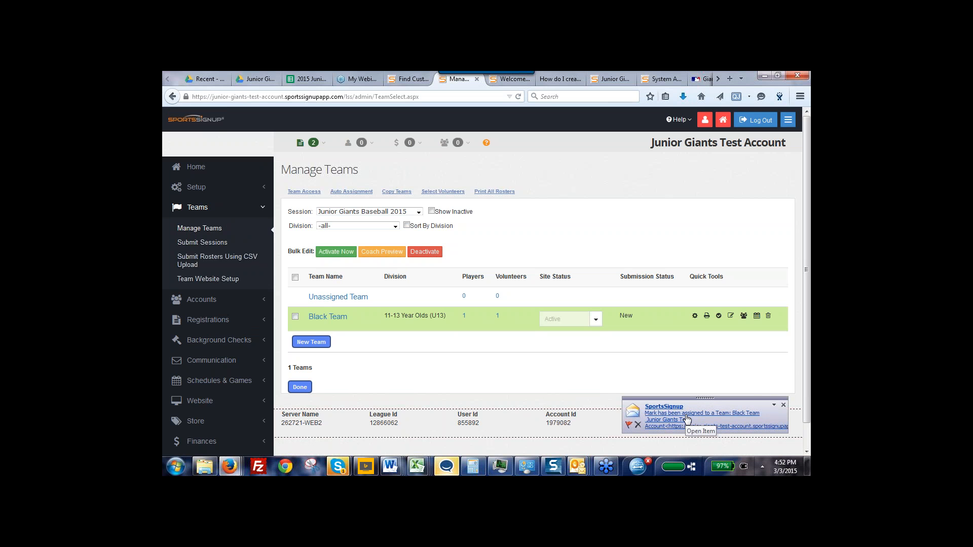
pyautogui.moveTo(600, 463)
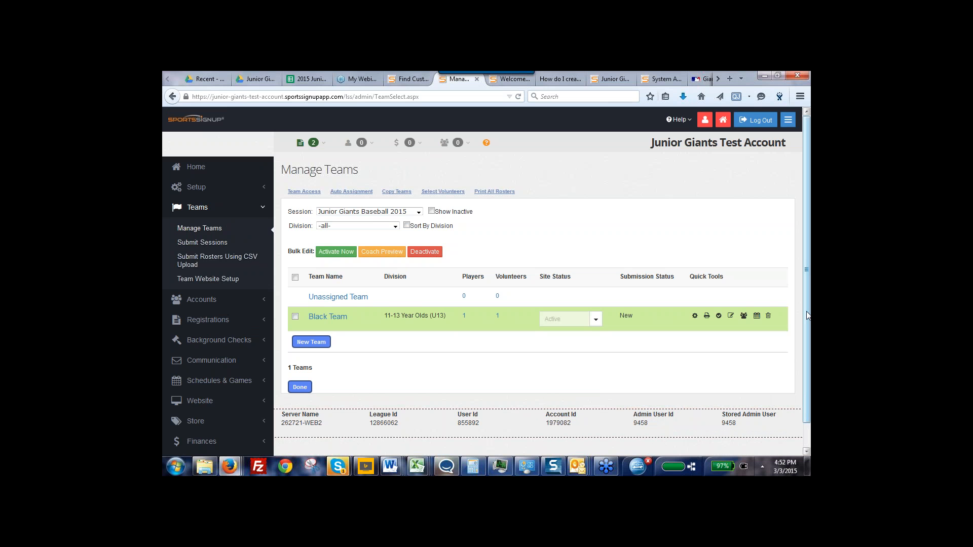
# Open the account of Black Team's coach from the team roster and view it as the account holder
pyautogui.moveTo(807, 315)
pyautogui.mouseDown()
pyautogui.moveTo(808, 338)
pyautogui.moveTo(807, 324)
pyautogui.mouseUp()
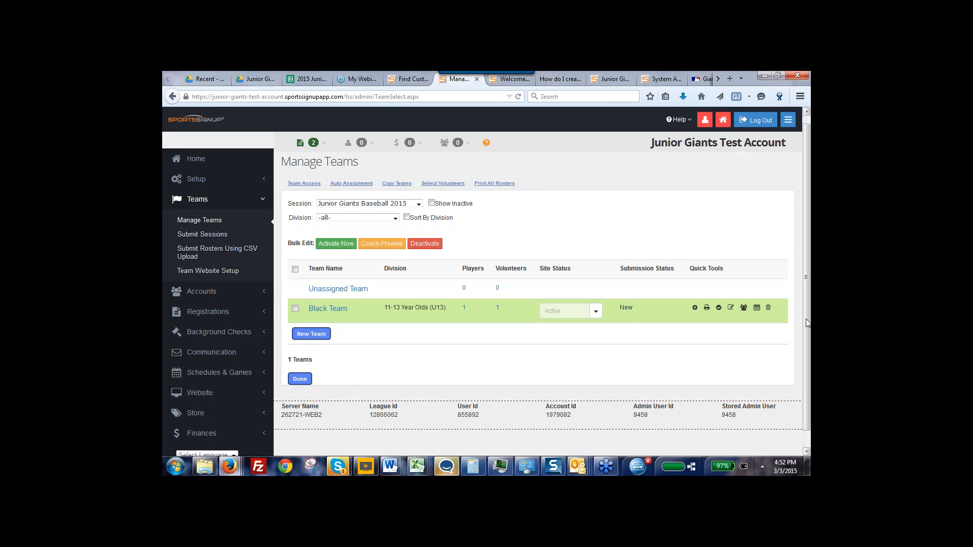
pyautogui.click(338, 309)
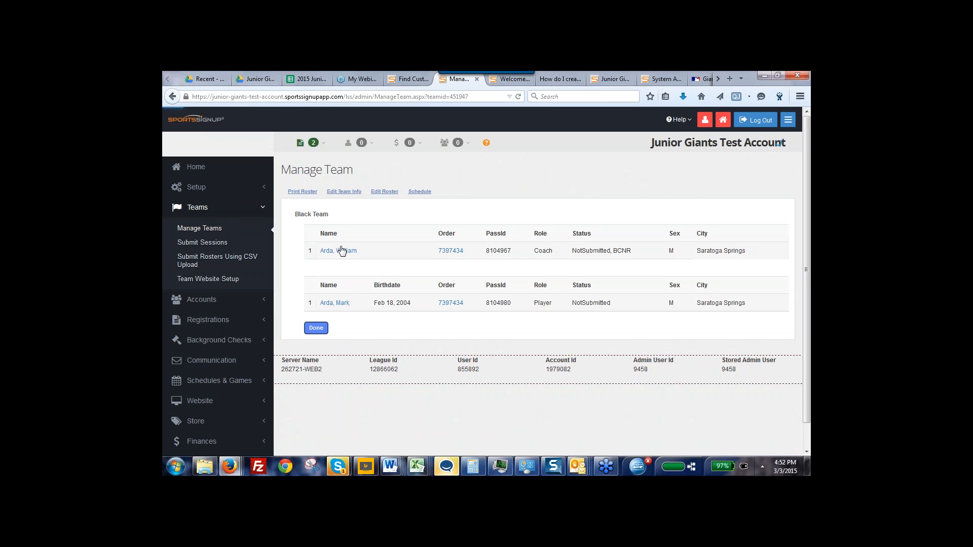
pyautogui.click(339, 251)
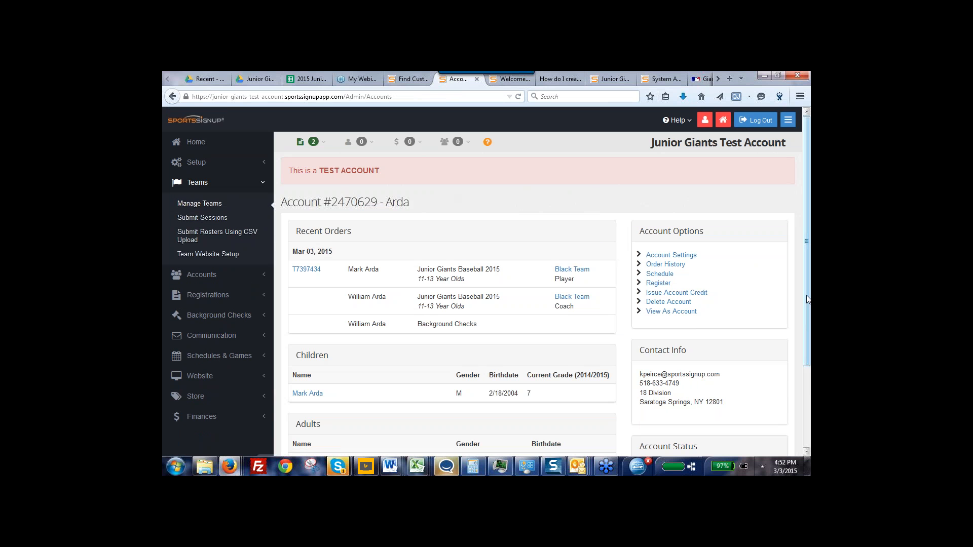
pyautogui.scroll(-1, 807, 314)
pyautogui.scroll(-1, 805, 314)
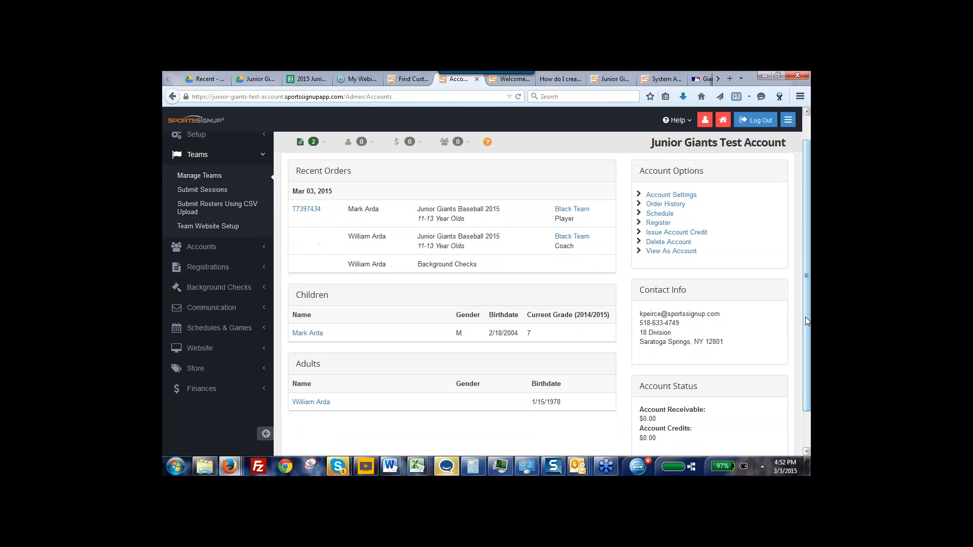
pyautogui.click(657, 252)
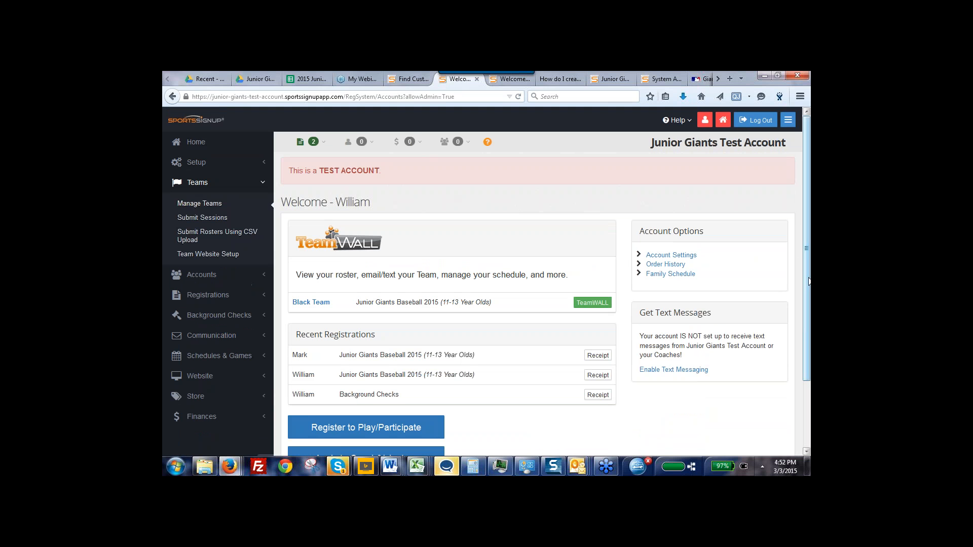
# Open Black Team's TeamWALL from the coach's welcome page and examine its Communicate and Manage options
pyautogui.scroll(-1, 807, 313)
pyautogui.scroll(-1, 807, 313)
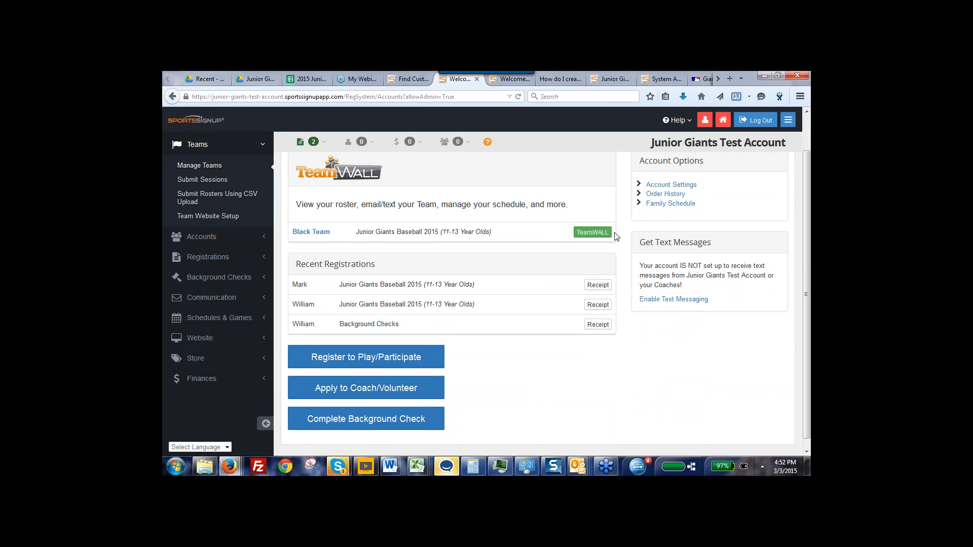
pyautogui.click(592, 232)
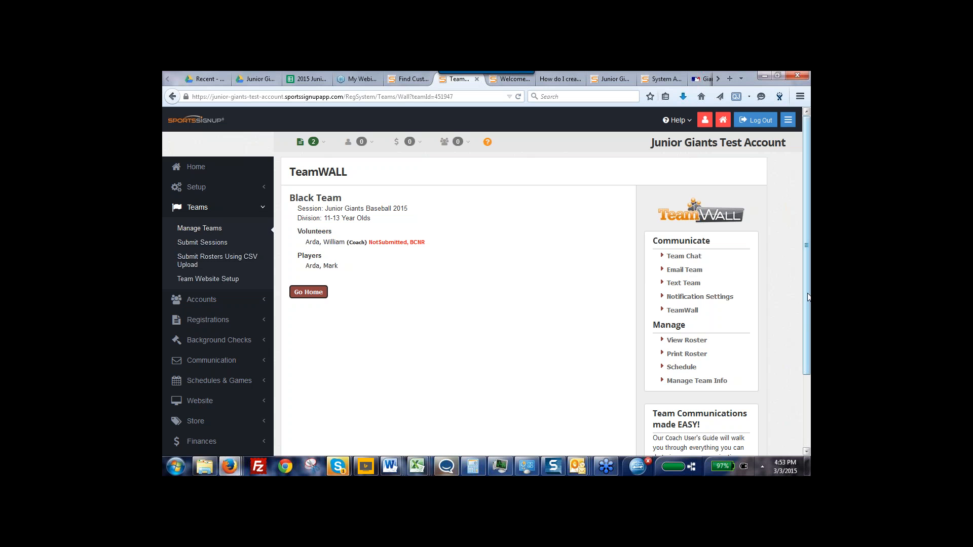
pyautogui.moveTo(808, 299); pyautogui.dragTo(809, 307)
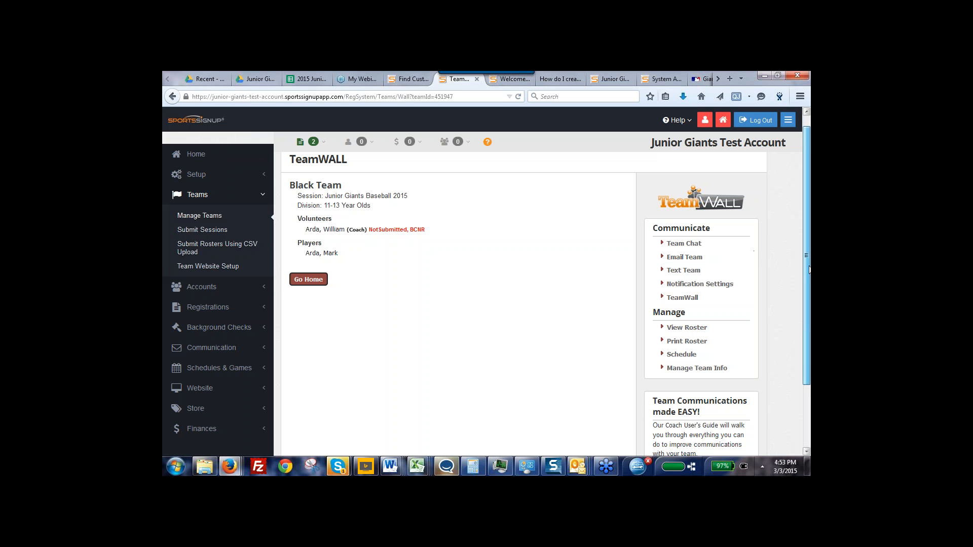
pyautogui.moveTo(805, 266); pyautogui.dragTo(805, 302)
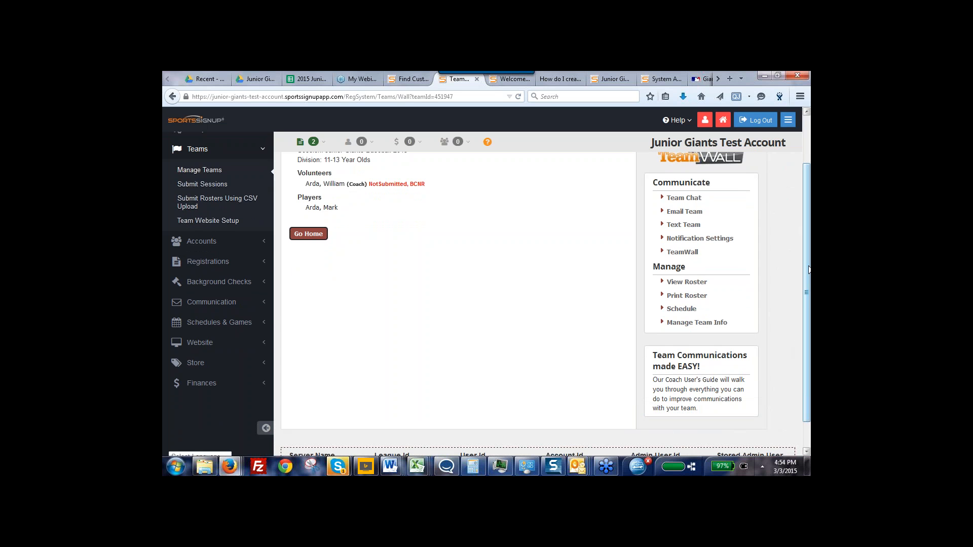
pyautogui.moveTo(809, 269); pyautogui.dragTo(809, 286)
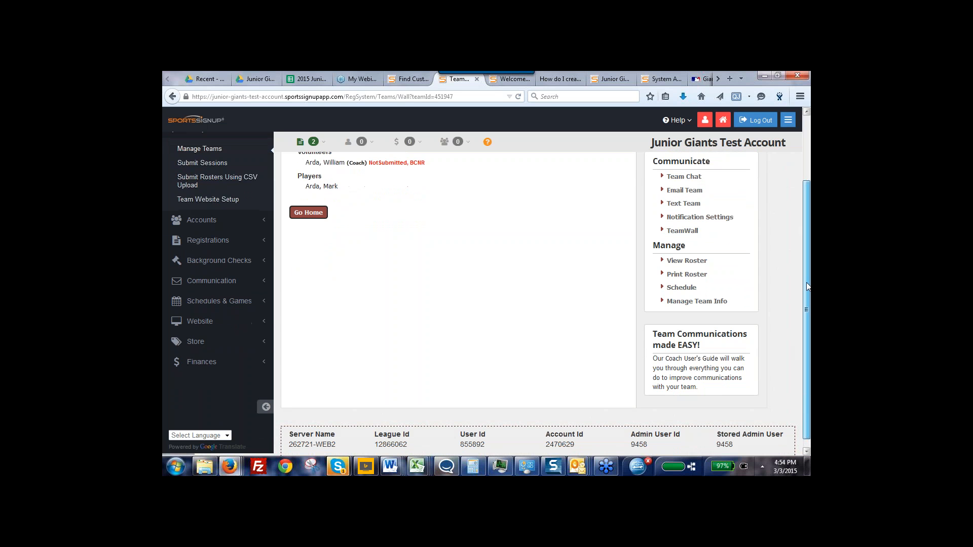
# Review the team's attendance notification and email reminder settings, and return to the TeamWALL without saving
pyautogui.click(712, 222)
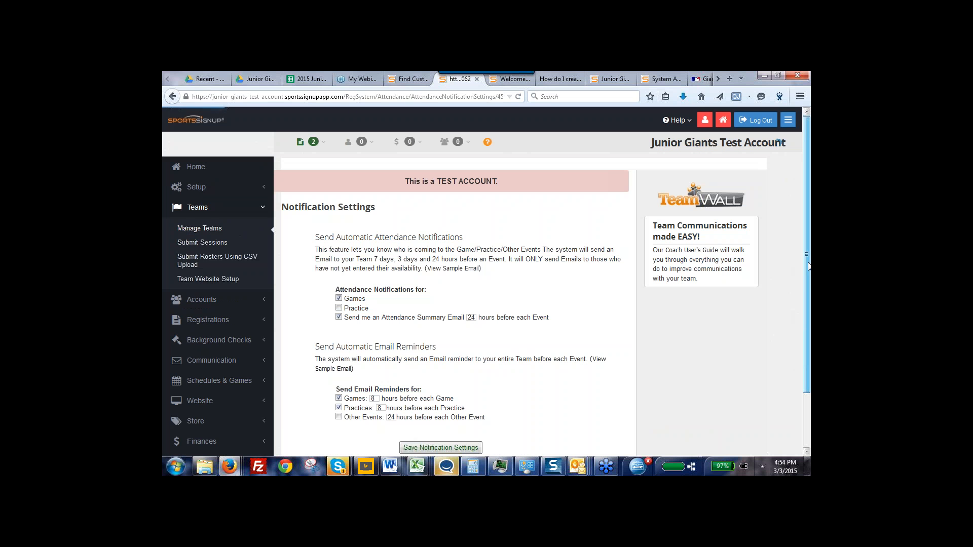
pyautogui.moveTo(810, 276); pyautogui.dragTo(810, 306)
pyautogui.scroll(-1, 809, 306)
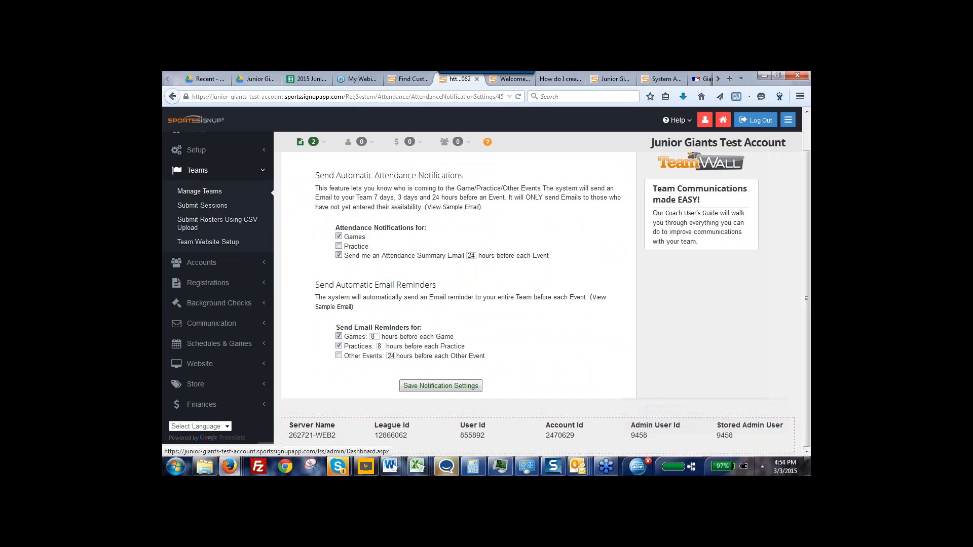
pyautogui.click(172, 99)
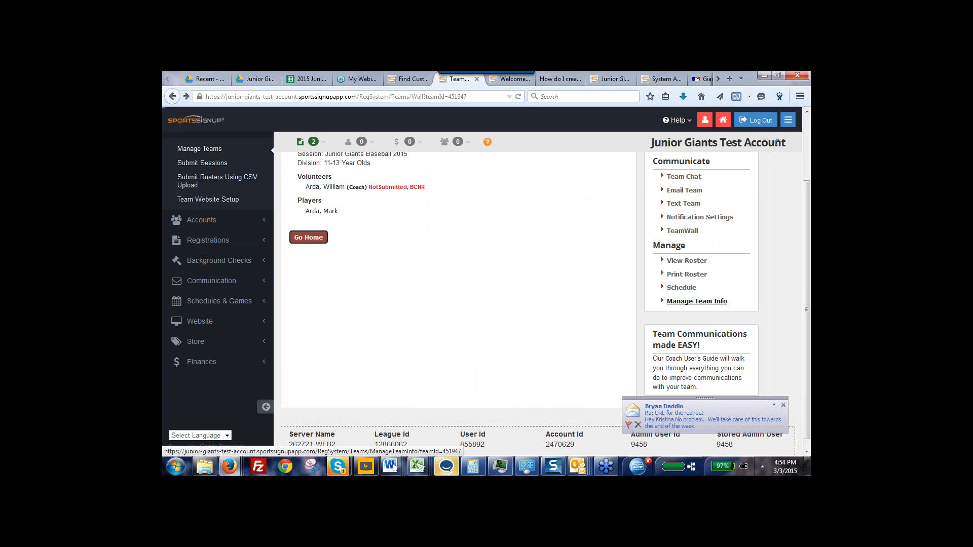
# View Black Team's roster with volunteer and player contact details, and return to the TeamWALL
pyautogui.scroll(-1, 457, 279)
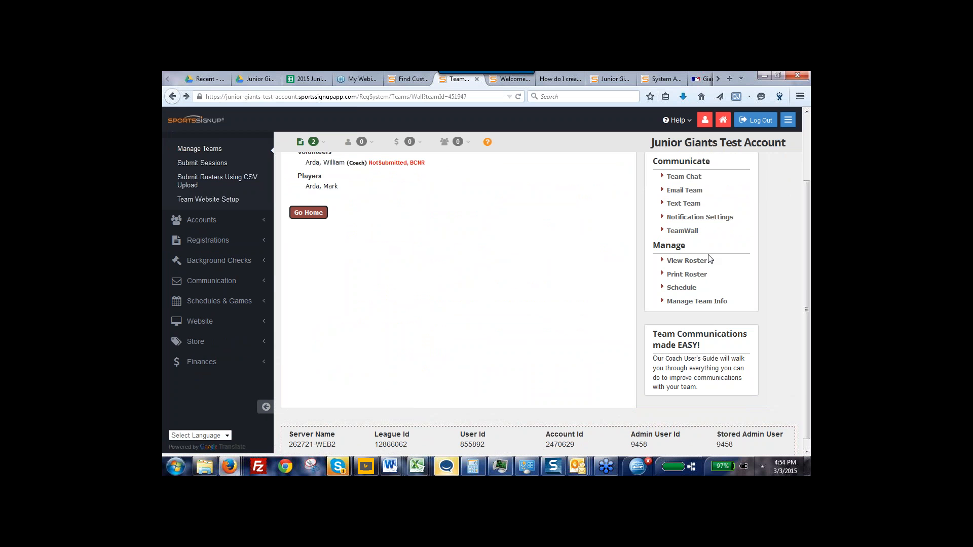
pyautogui.click(676, 263)
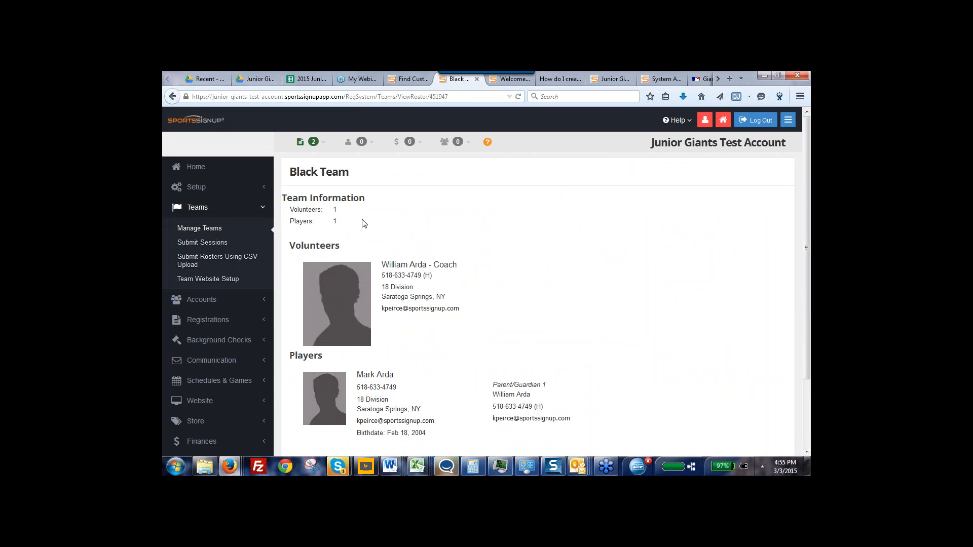
pyautogui.click(172, 97)
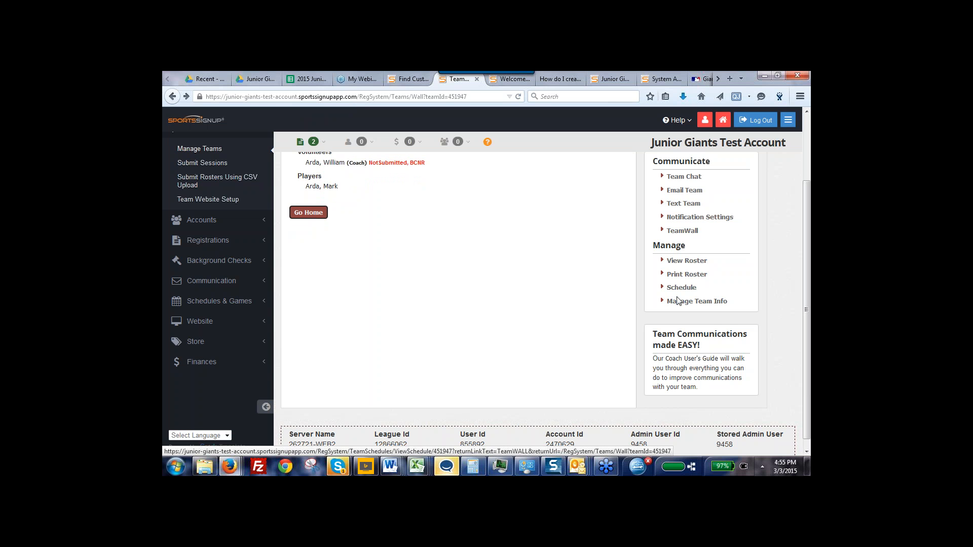
# Mark 1st Base Level and 2nd Base Level of the Round The Bases Reading Program for the Black Team player and save
pyautogui.click(678, 302)
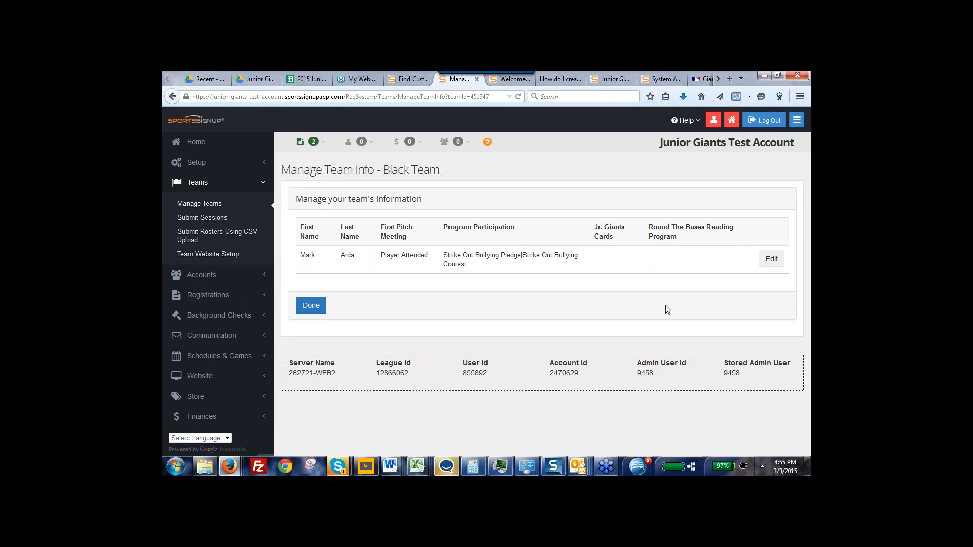
pyautogui.click(771, 261)
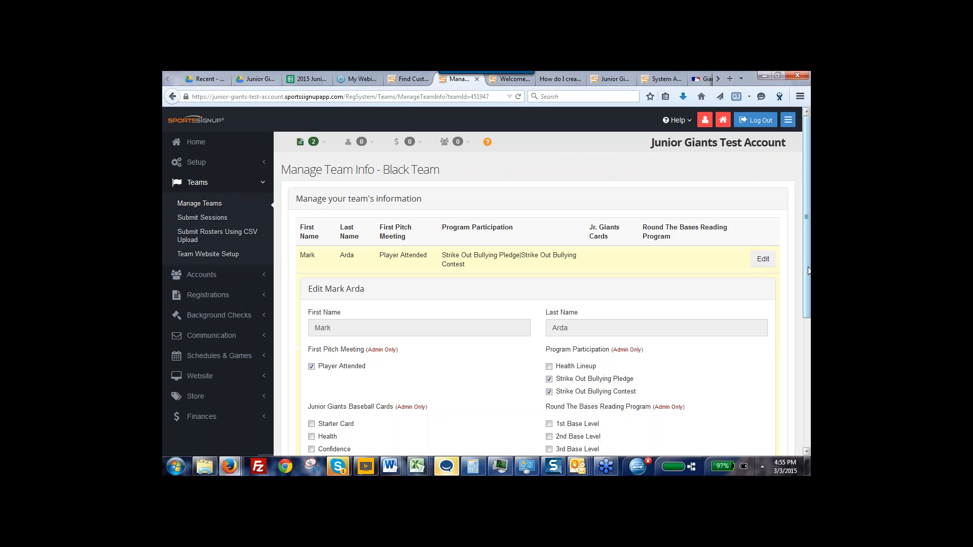
pyautogui.moveTo(808, 266); pyautogui.dragTo(809, 359)
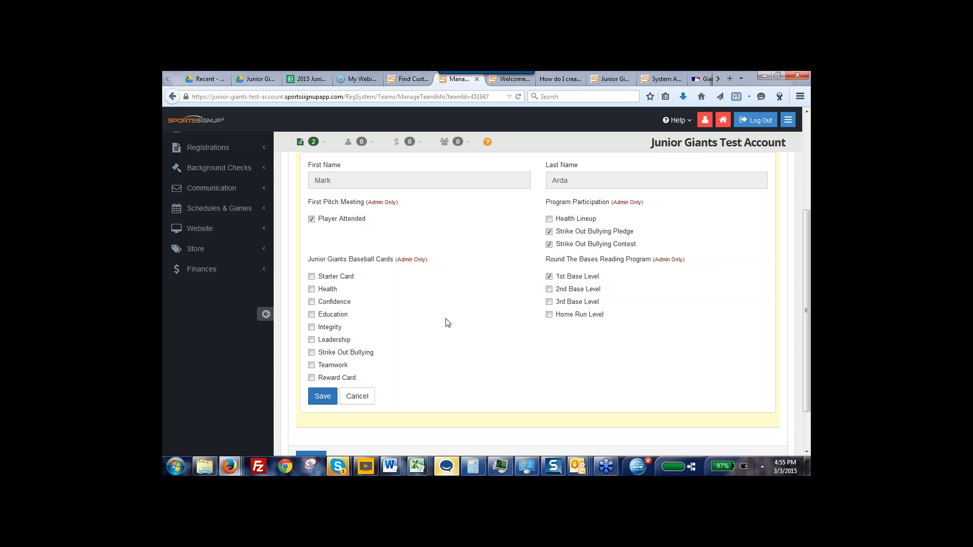
pyautogui.click(549, 290)
pyautogui.click(323, 396)
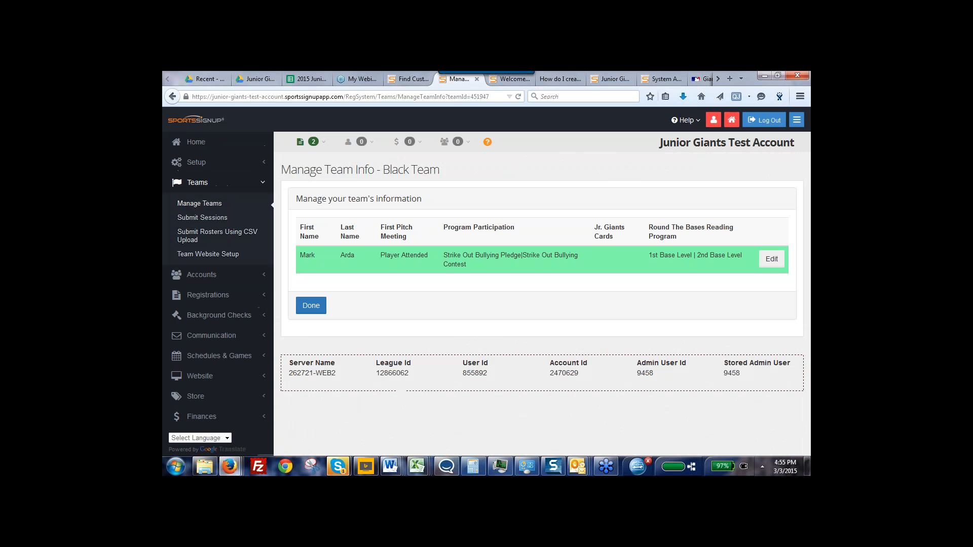
# Finish managing Black Team's information and go back to the administrator's team management list
pyautogui.click(311, 307)
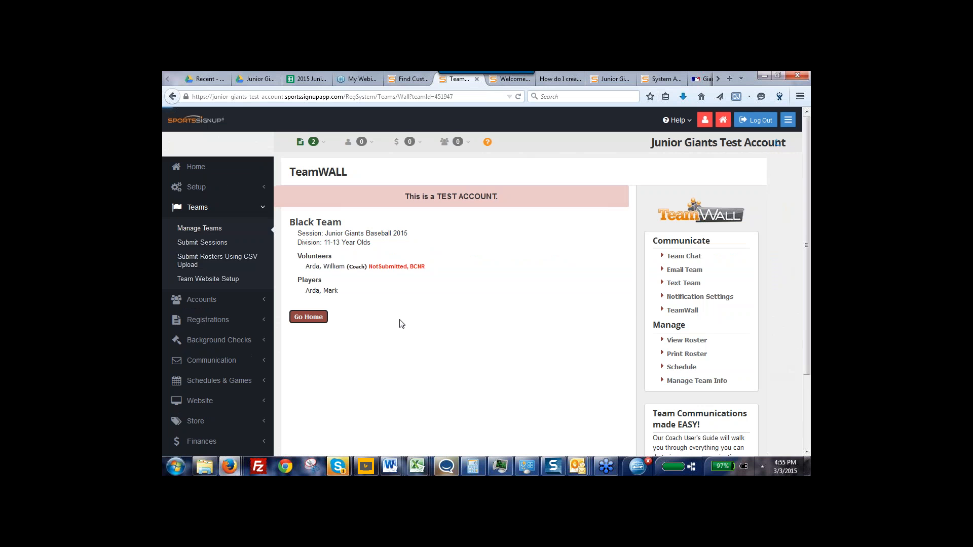
pyautogui.moveTo(807, 282)
pyautogui.mouseDown()
pyautogui.moveTo(809, 317)
pyautogui.moveTo(809, 281)
pyautogui.mouseUp()
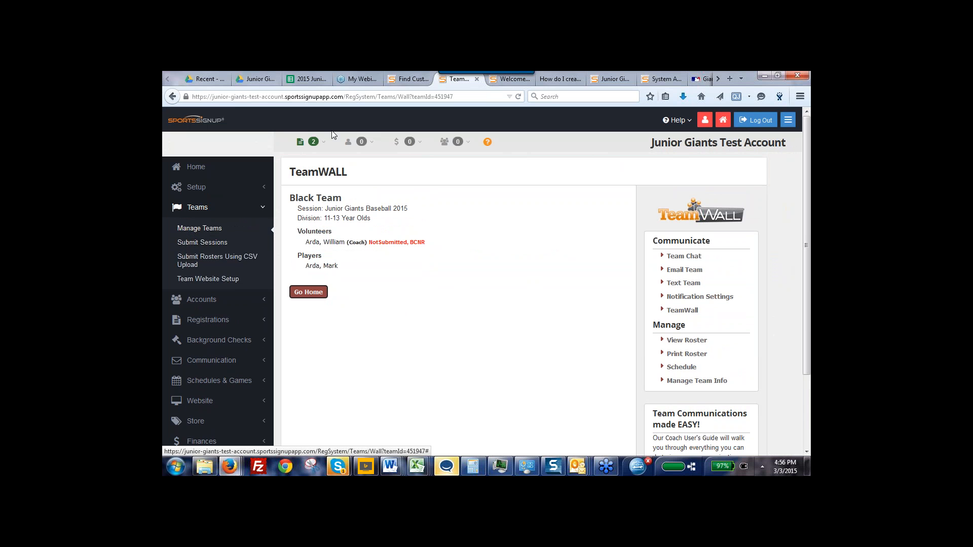
pyautogui.click(197, 229)
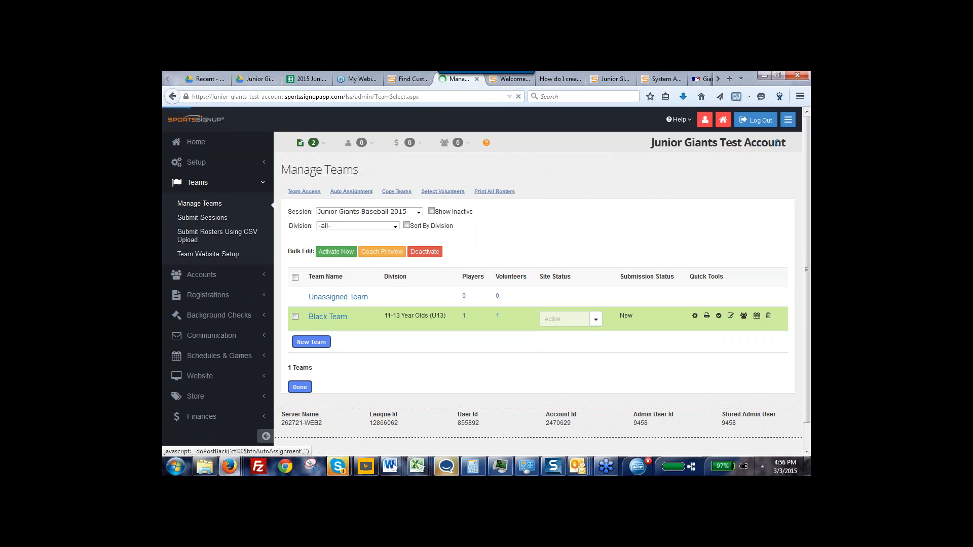
# View the roster types available for printing Black Team's roster, and return to the team management list
pyautogui.click(707, 317)
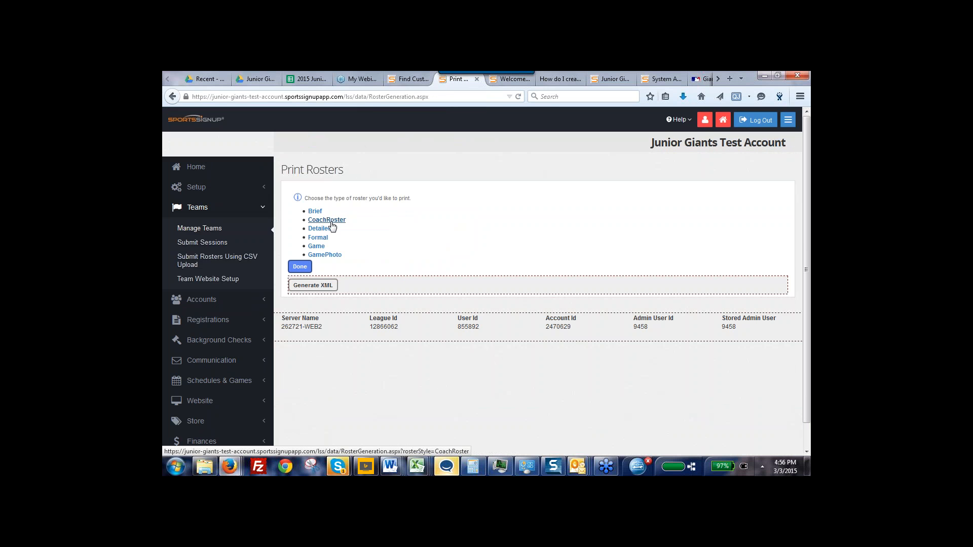
pyautogui.click(300, 267)
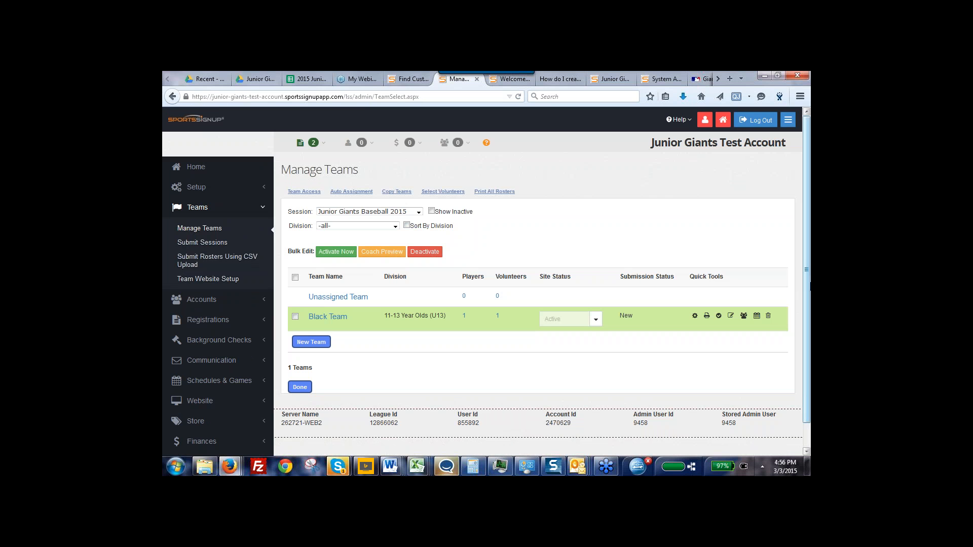
# Review the Junior Giants Baseball 2015 session details and the teams selected for submission, without submitting
pyautogui.scroll(-2, 808, 294)
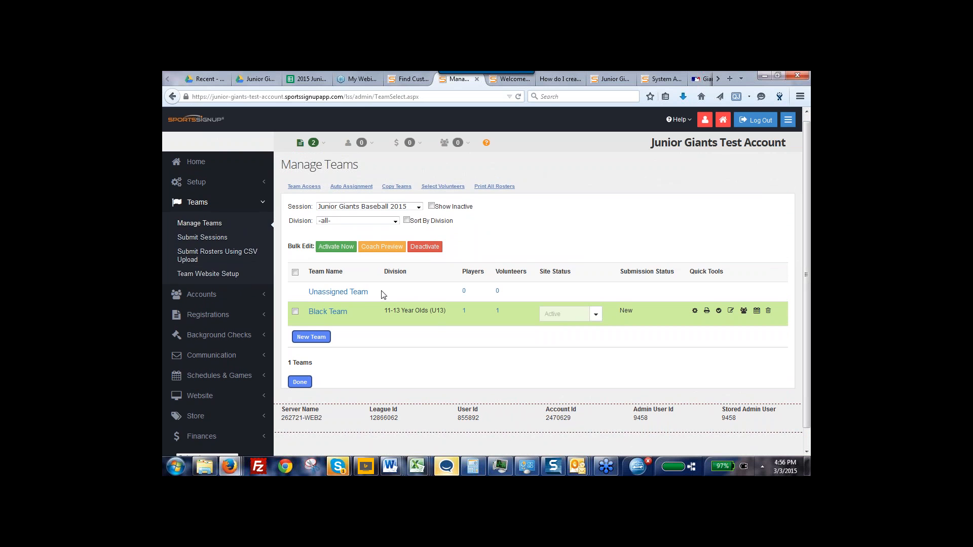
pyautogui.click(200, 238)
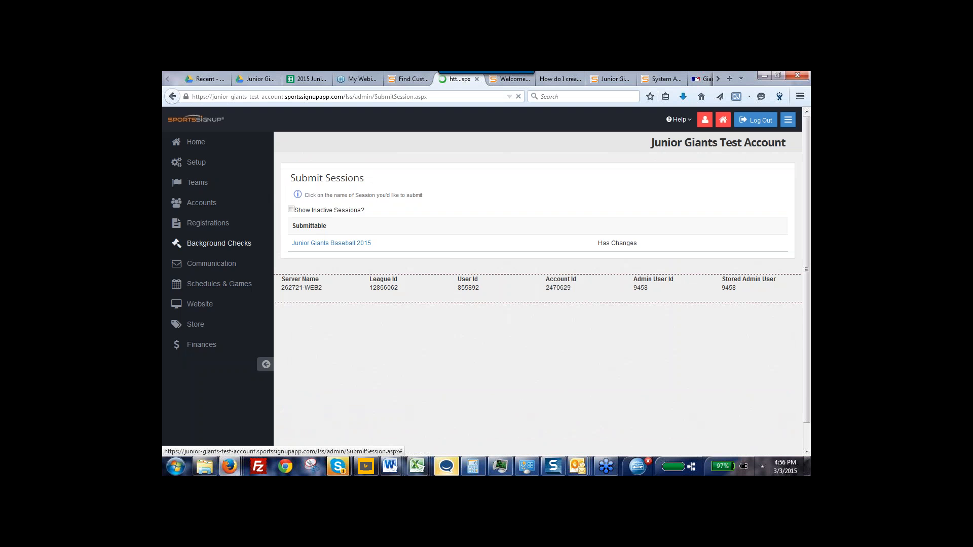
pyautogui.click(312, 245)
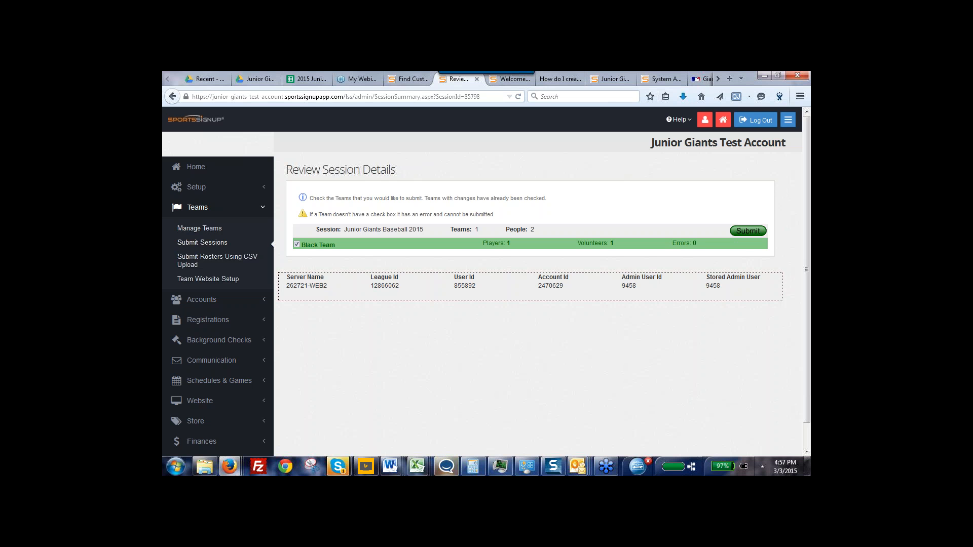
# Return to the administrator home page, review the help options and open the Knowledge Base, continuing past the security warning
pyautogui.click(199, 169)
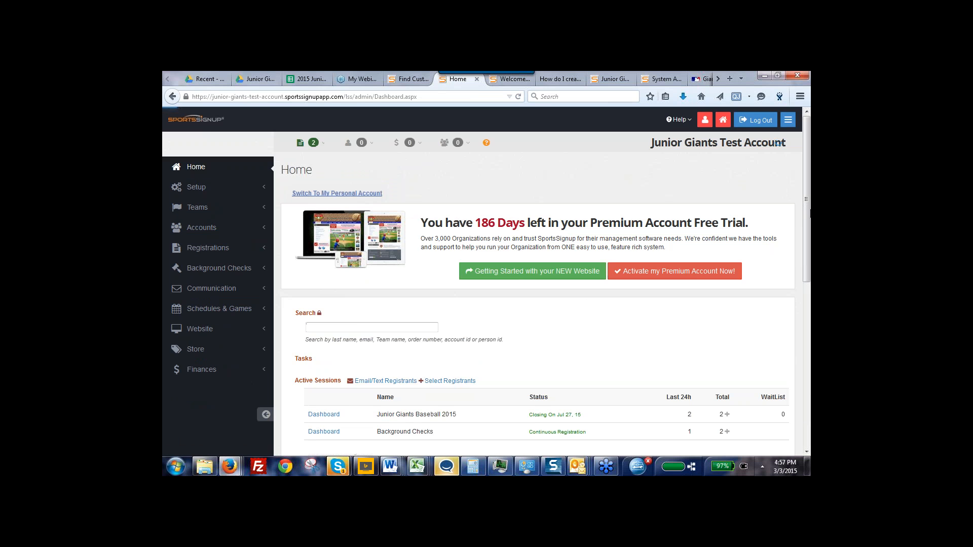
pyautogui.scroll(-3, 793, 354)
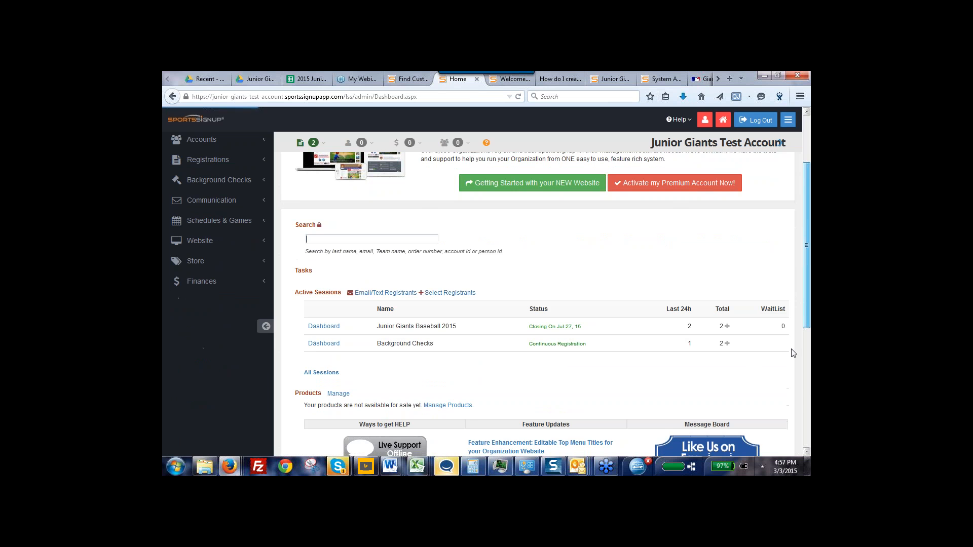
pyautogui.scroll(-3, 793, 353)
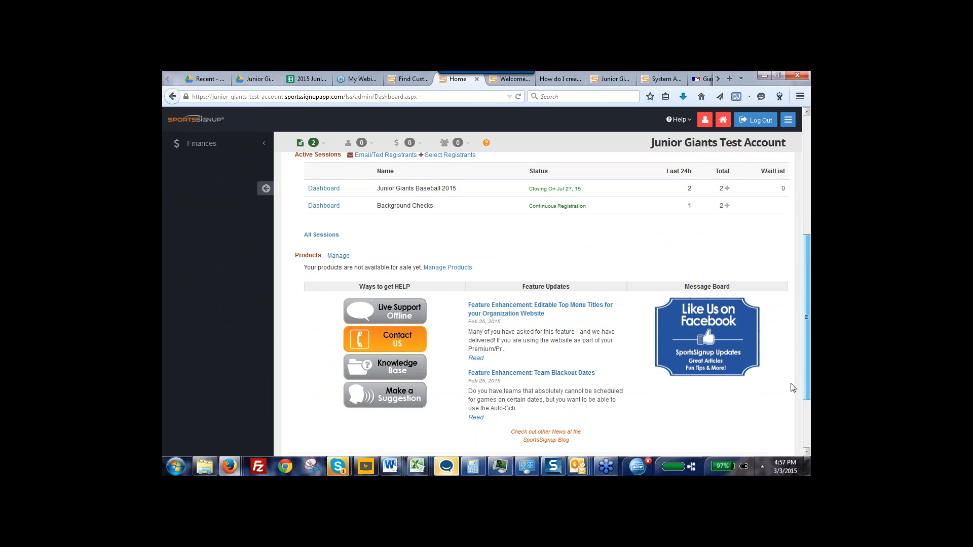
pyautogui.scroll(-1, 793, 388)
pyautogui.scroll(3, 795, 365)
pyautogui.scroll(-1, 795, 359)
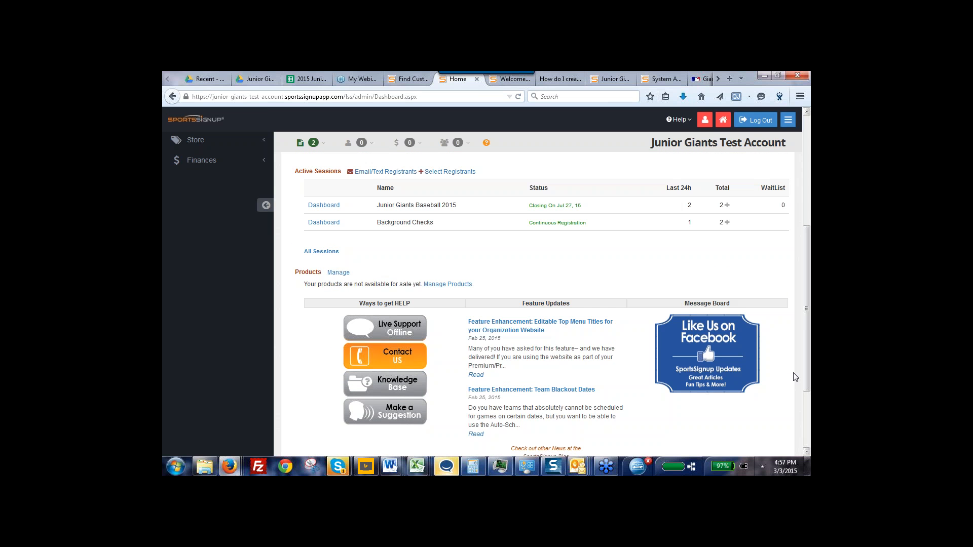
pyautogui.click(377, 387)
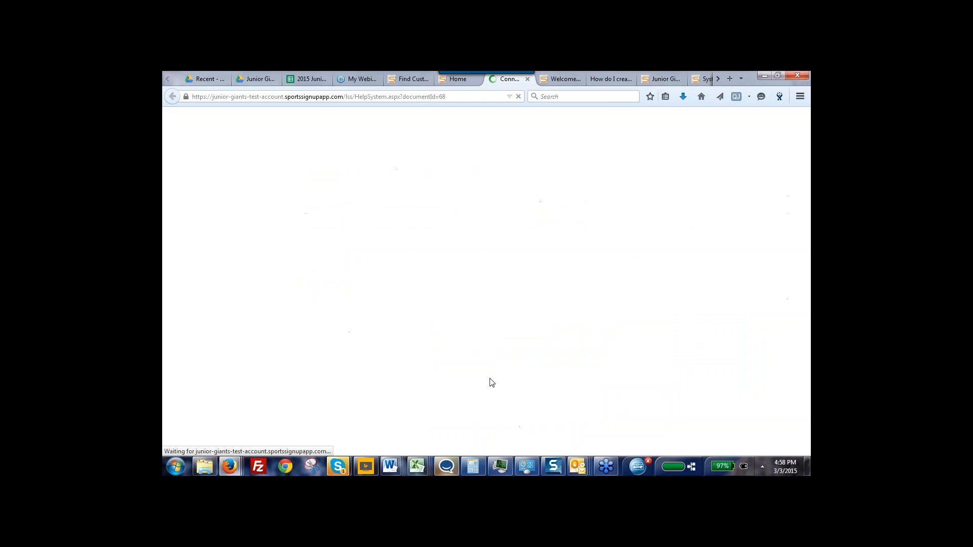
pyautogui.click(457, 293)
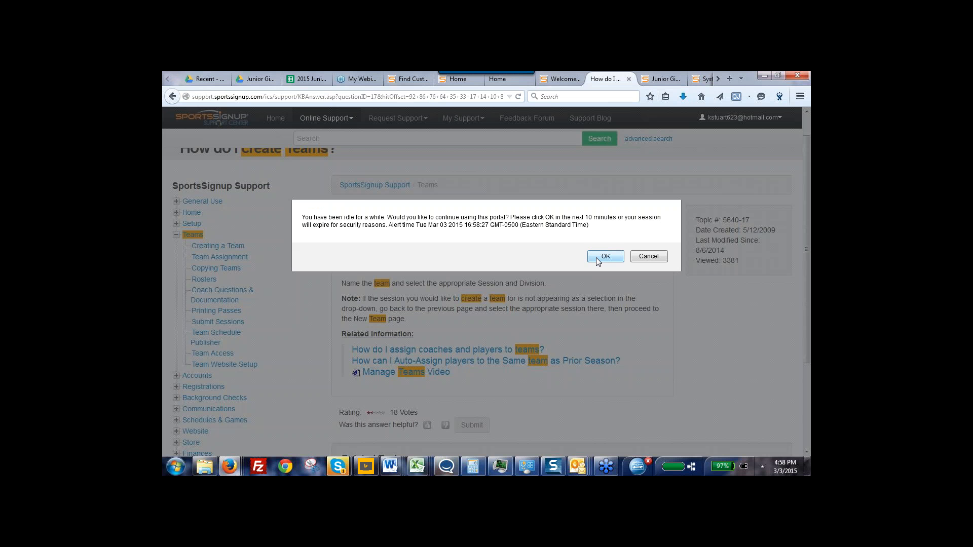
# Dismiss the session-extension messages and close the "How do I create Teams?" support article
pyautogui.click(596, 257)
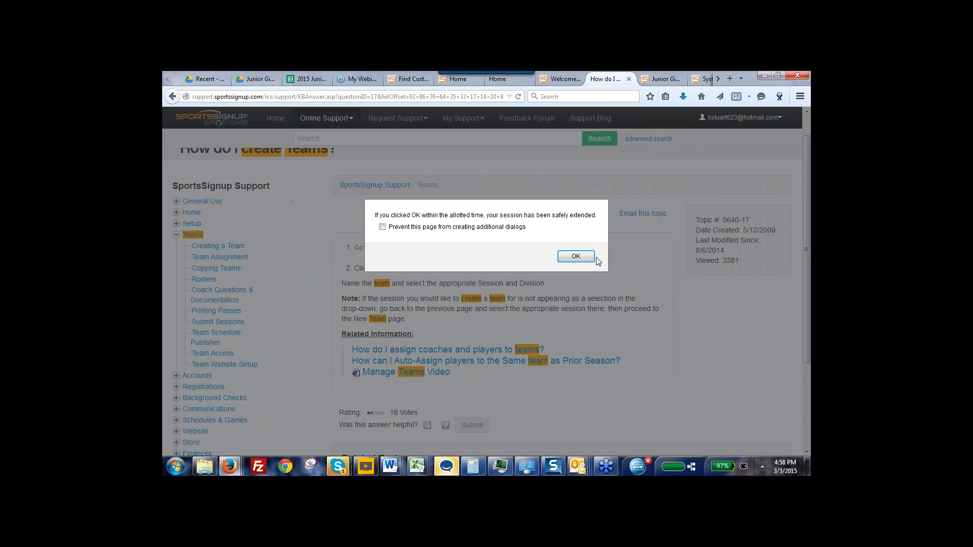
pyautogui.click(577, 257)
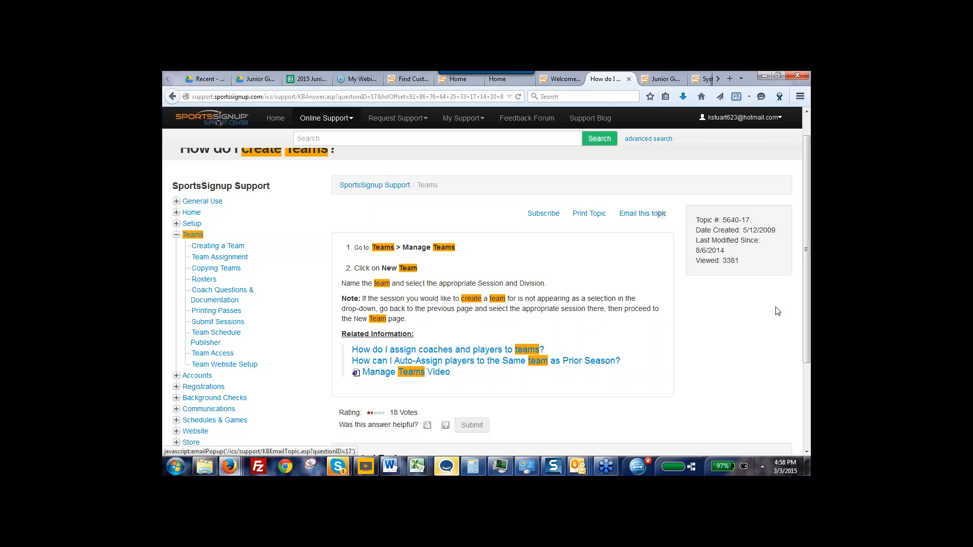
pyautogui.scroll(1, 805, 293)
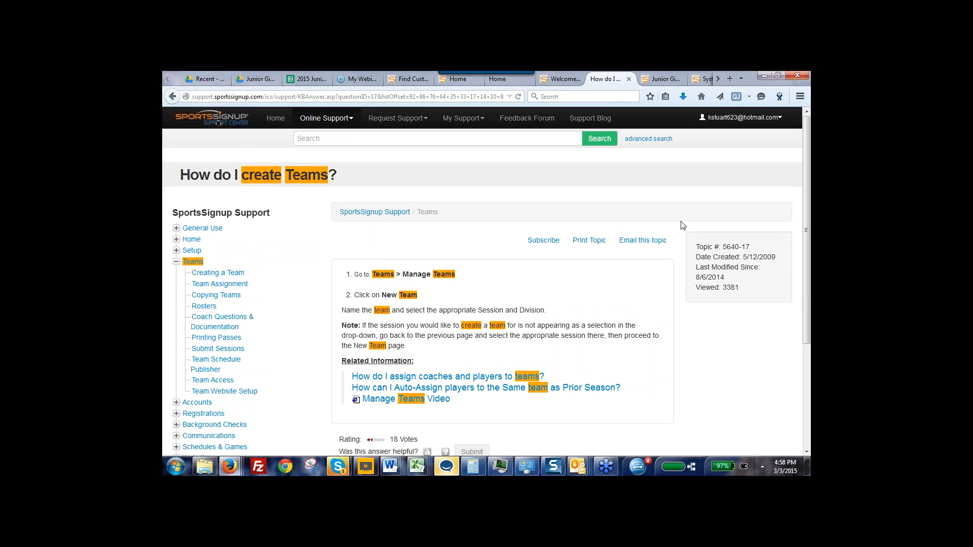
pyautogui.click(629, 80)
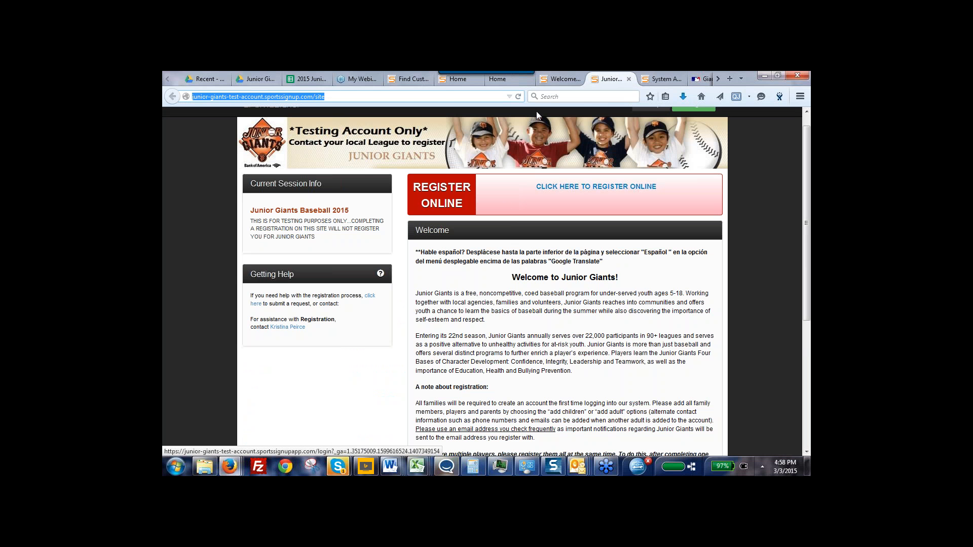
# Revisit the support center's Home topics, reload them past the security warning, close them and return to the administrator home page
pyautogui.click(509, 81)
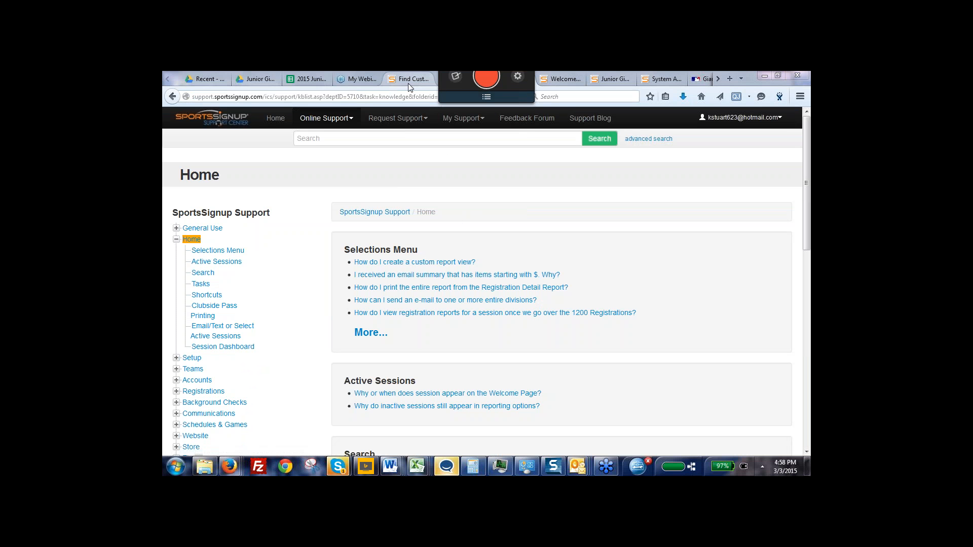
pyautogui.click(173, 96)
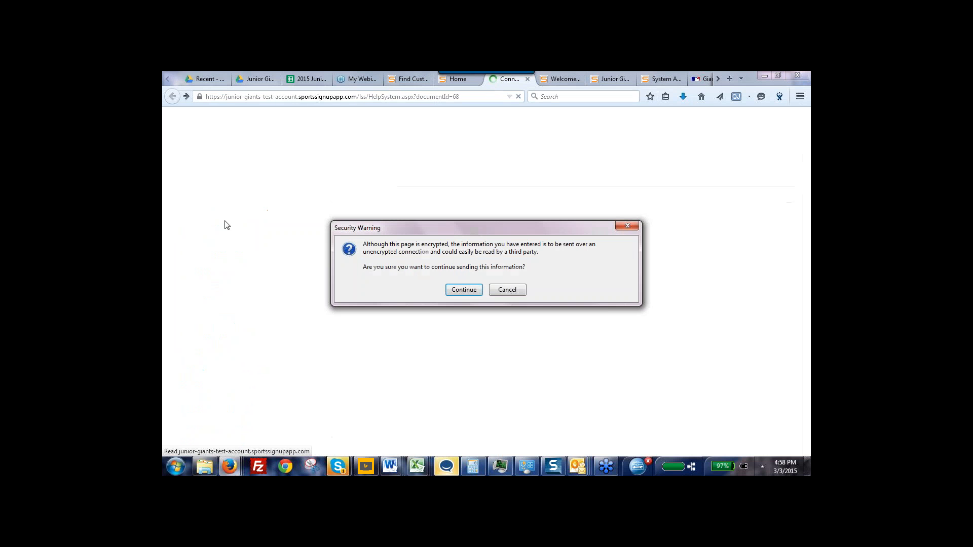
pyautogui.click(459, 292)
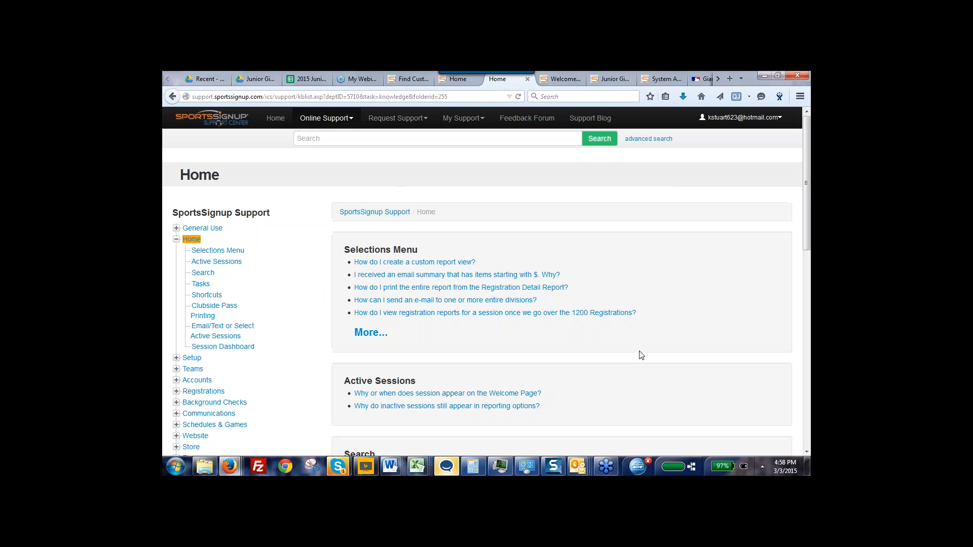
pyautogui.click(528, 79)
pyautogui.click(528, 82)
pyautogui.click(465, 81)
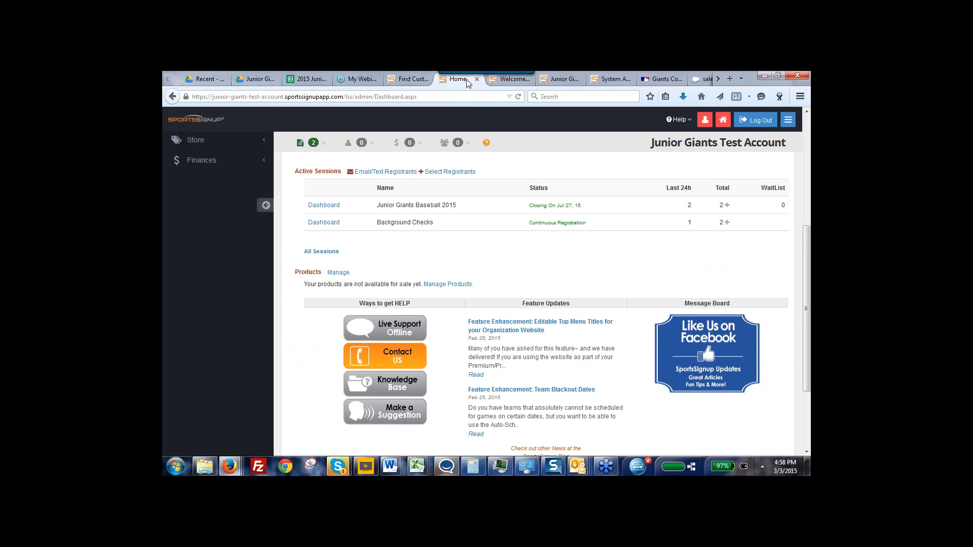